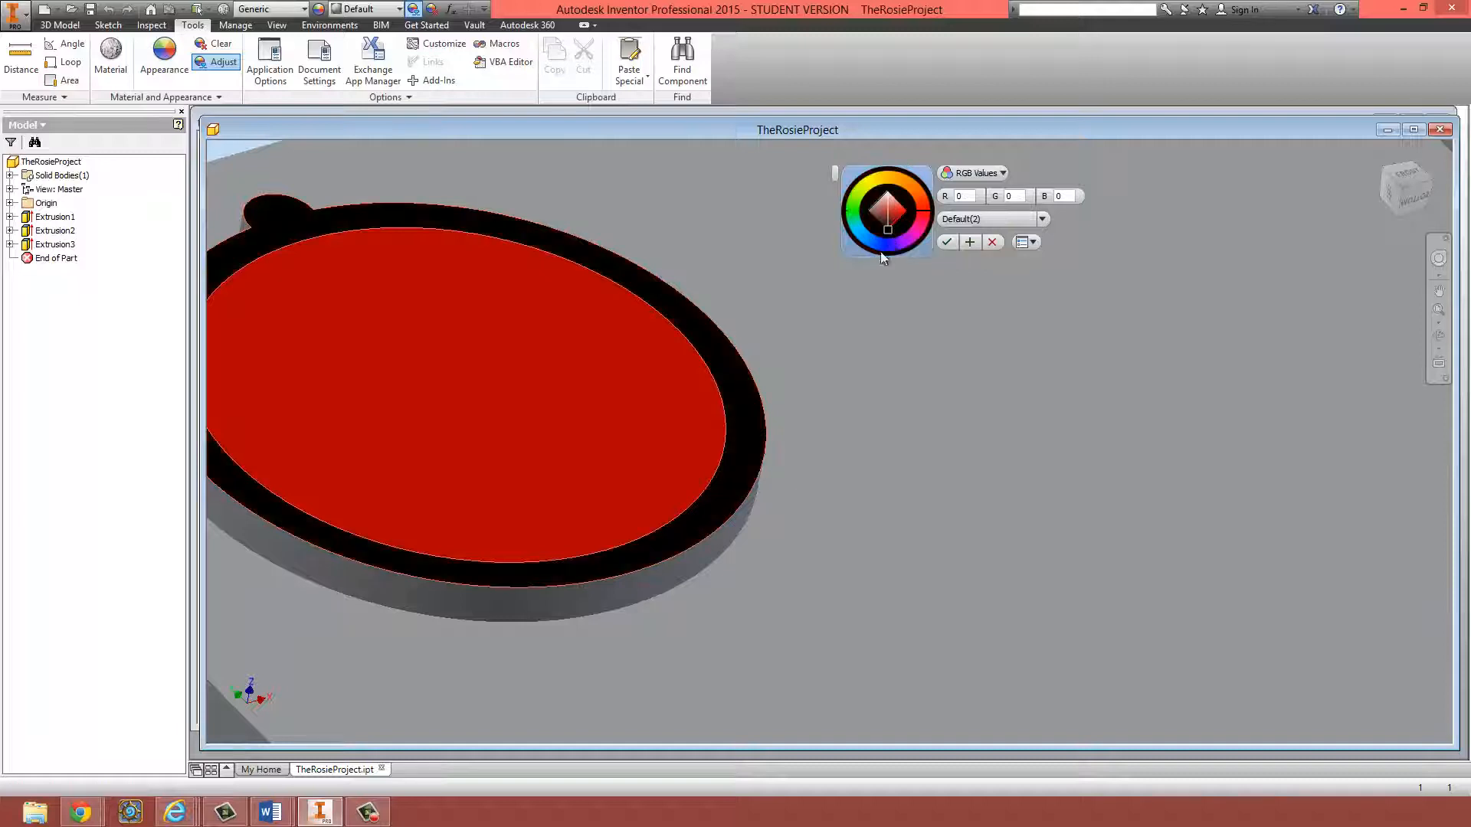
- Apply the black RGB 0, 0, 0 appearance to the side faces of both raised rings and accept the colour adjustment
{"action": "key", "text": "F2"}
{"action": "left_click_drag", "start_coordinate": [969, 568], "coordinate": [738, 617]}
{"action": "middle_click_drag", "start_coordinate": [1287, 308], "coordinate": [929, 459]}
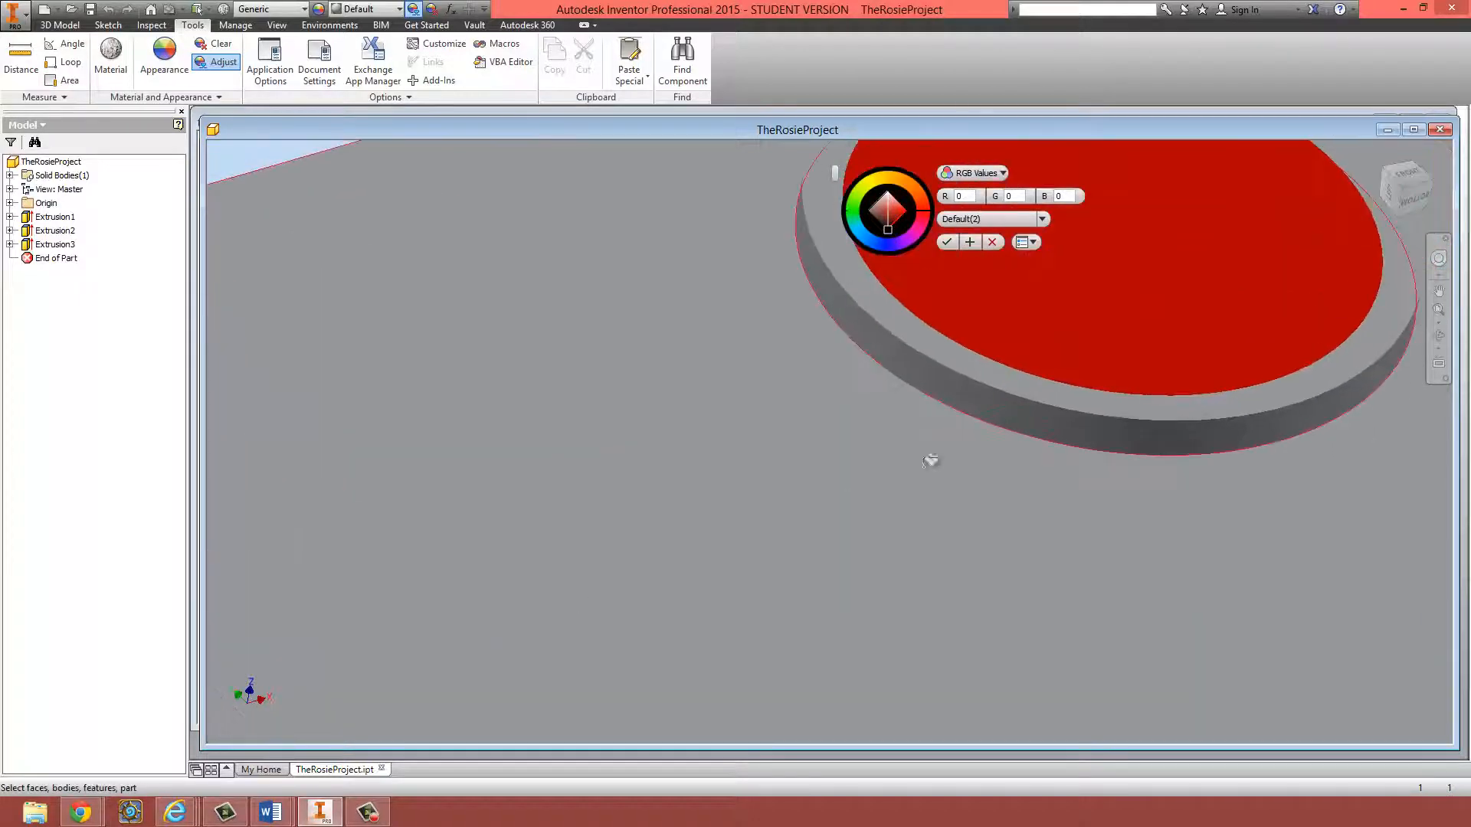
{"action": "left_click", "coordinate": [998, 372]}
{"action": "left_click", "coordinate": [989, 401]}
{"action": "scroll", "coordinate": [949, 464], "scroll_direction": "up", "scroll_amount": 3}
{"action": "scroll", "coordinate": [948, 463], "scroll_direction": "up", "scroll_amount": 2}
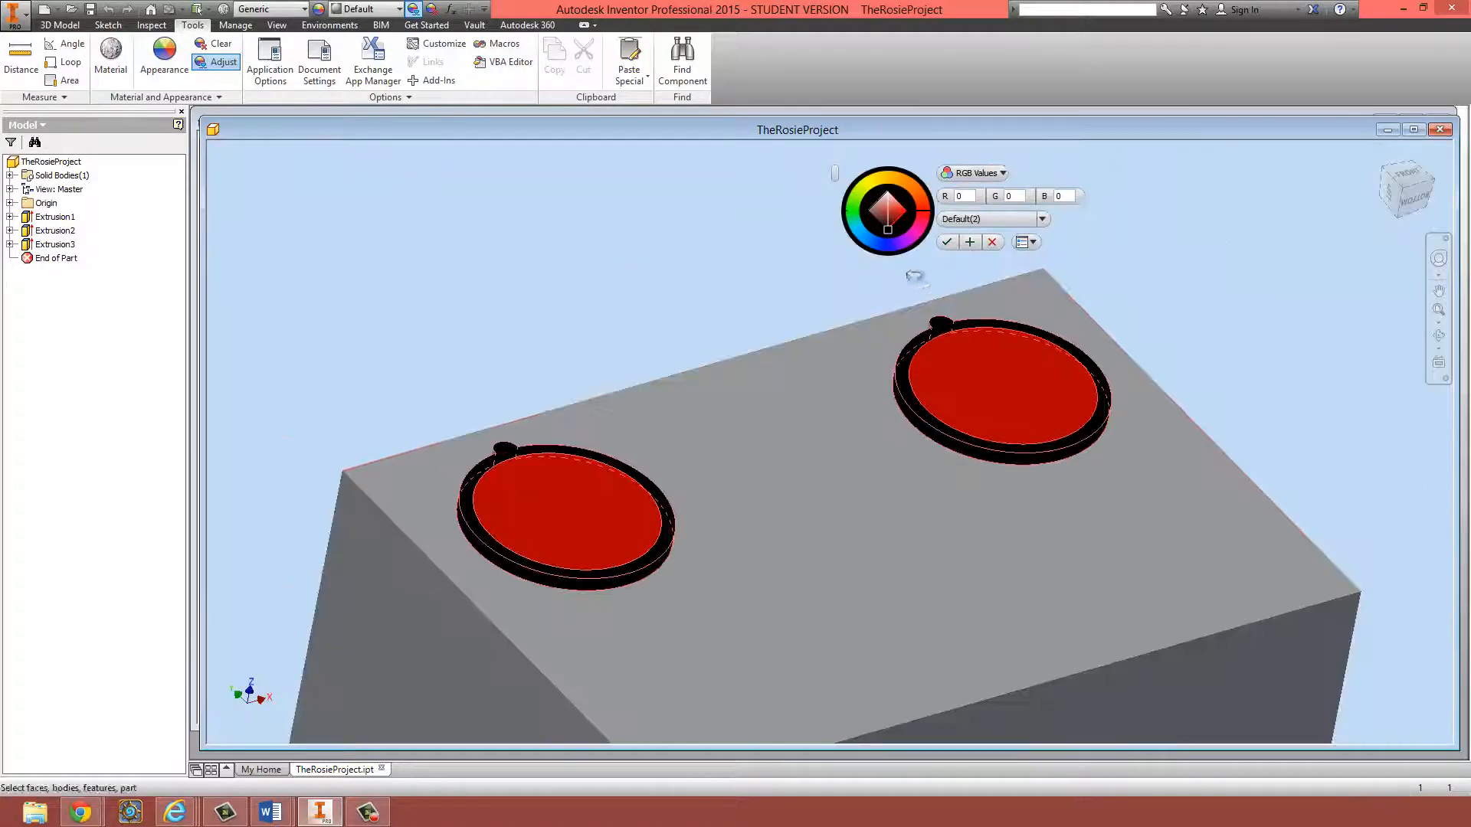
{"action": "left_click", "coordinate": [947, 242]}
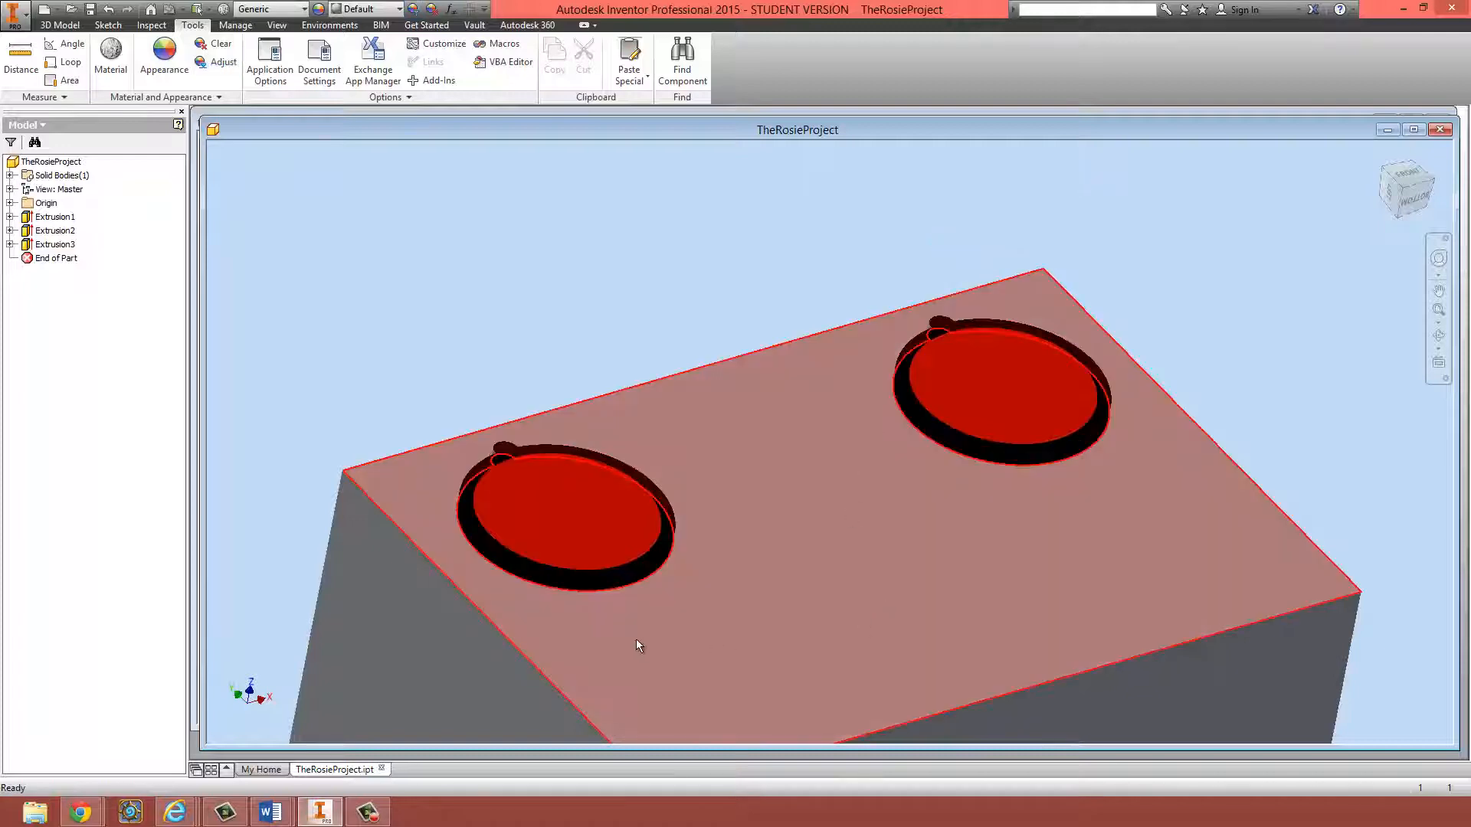
- Sketch a rectangle on the block face carrying the rings, starting at about X -0.519 in, Y -0.351 in, and finish the sketch
{"action": "scroll", "coordinate": [636, 644], "scroll_direction": "down", "scroll_amount": 3}
{"action": "scroll", "coordinate": [674, 615], "scroll_direction": "up", "scroll_amount": 5}
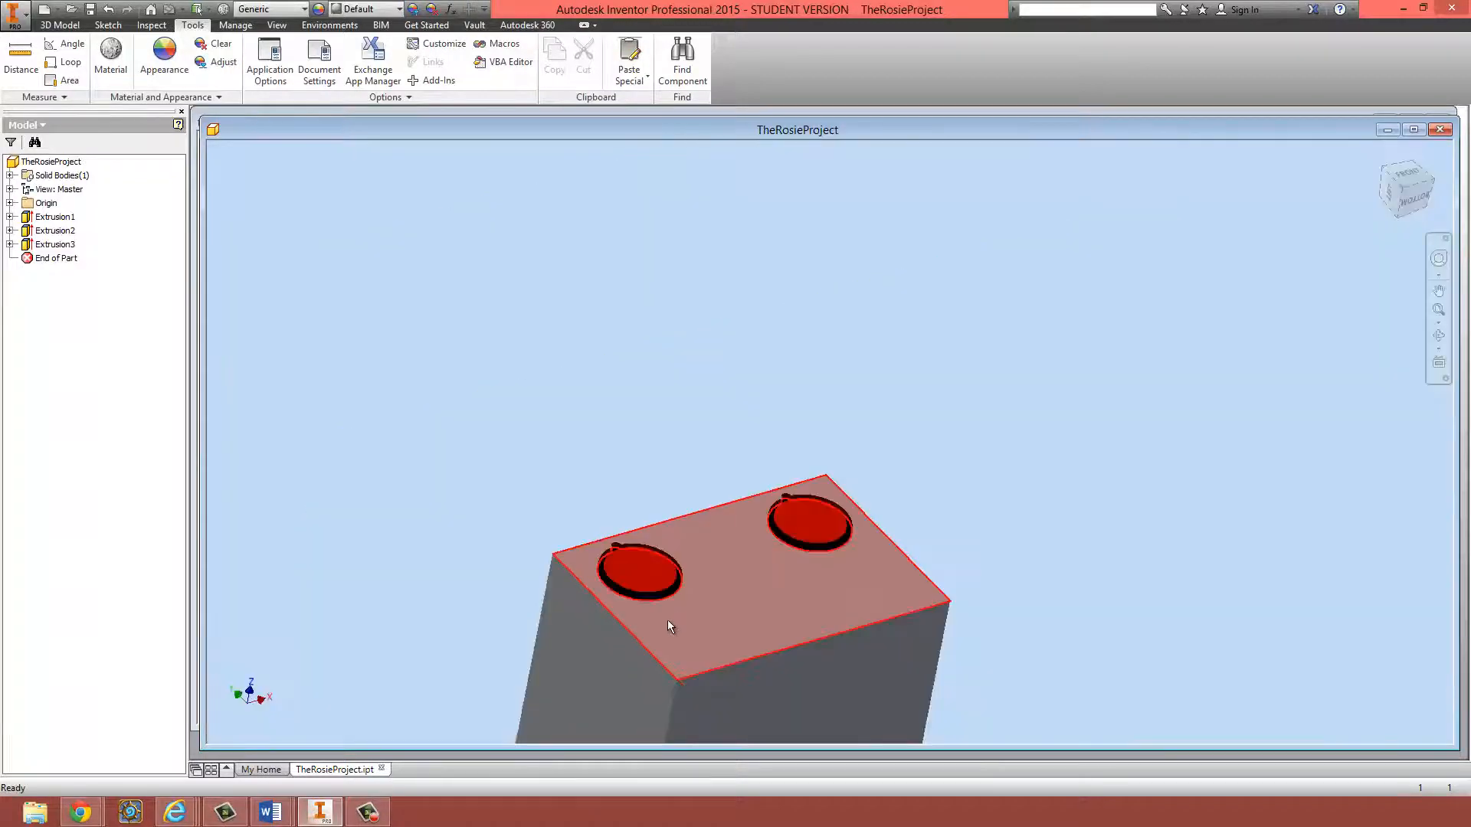
{"action": "scroll", "coordinate": [668, 619], "scroll_direction": "down", "scroll_amount": 4}
{"action": "scroll", "coordinate": [624, 544], "scroll_direction": "down", "scroll_amount": 2}
{"action": "middle_click_drag", "start_coordinate": [605, 482], "coordinate": [628, 398], "text": "shift"}
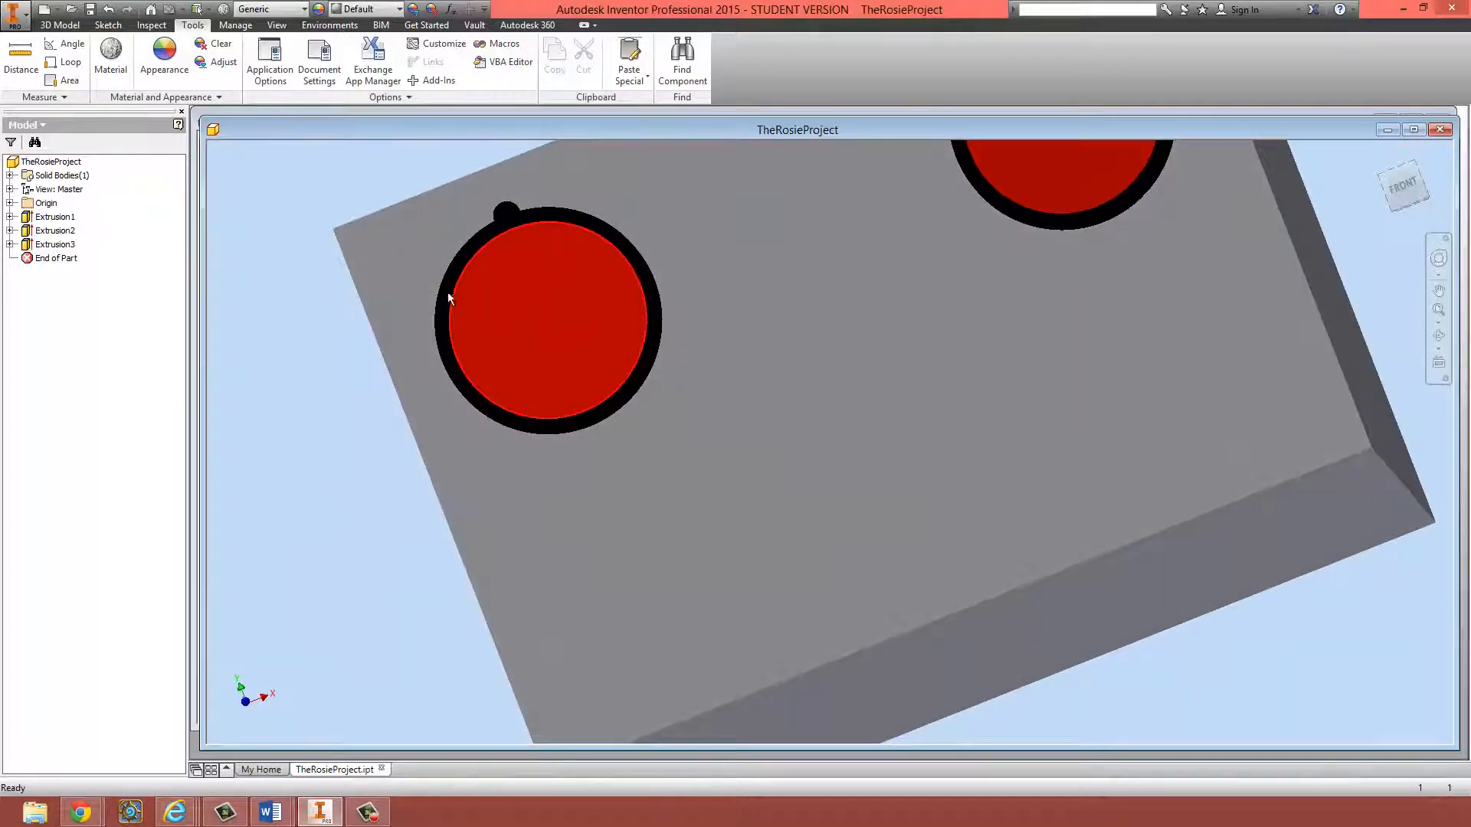
{"action": "left_click", "coordinate": [60, 25]}
{"action": "left_click", "coordinate": [30, 57]}
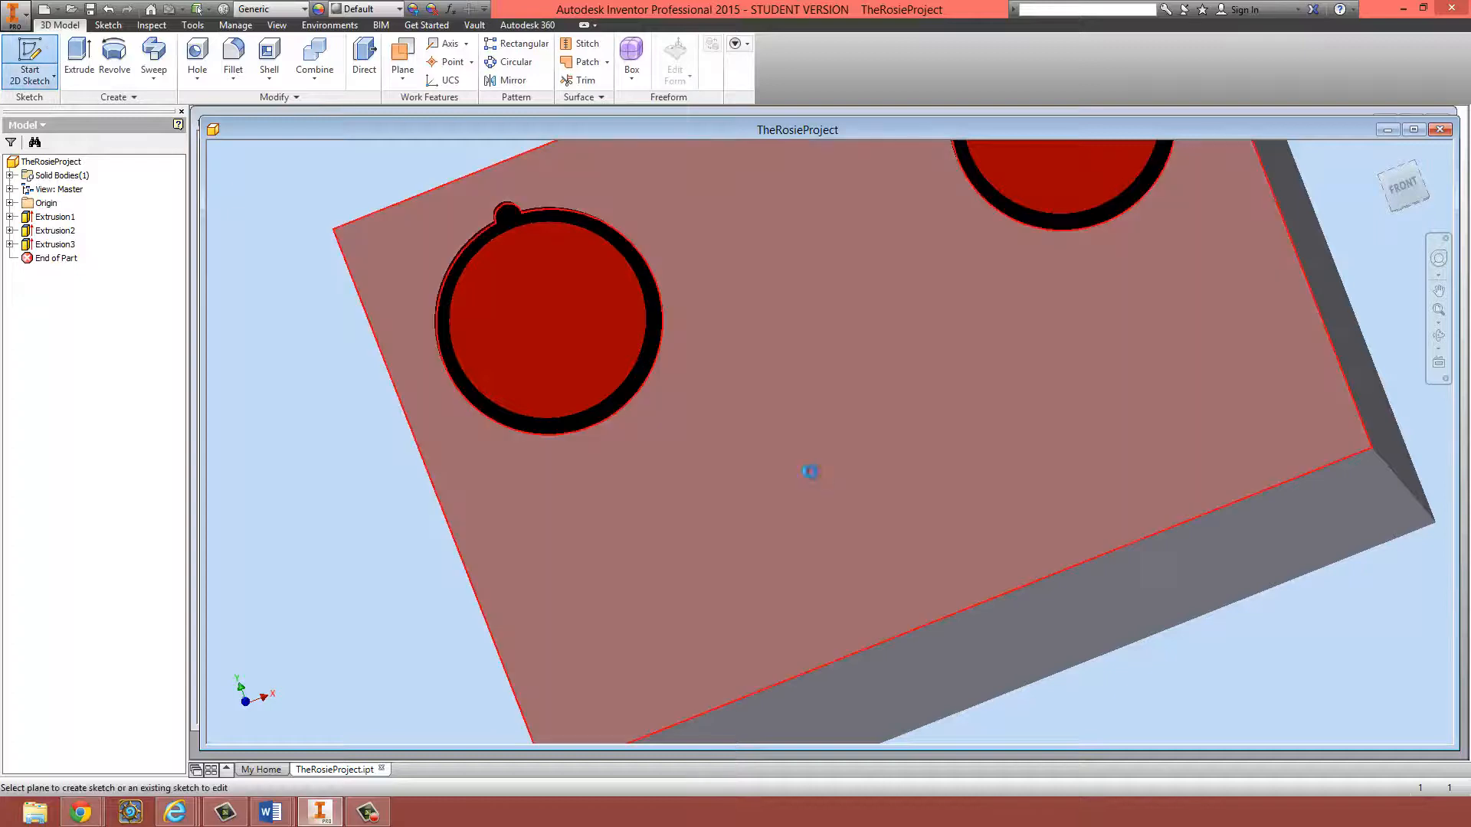
{"action": "left_click", "coordinate": [810, 471]}
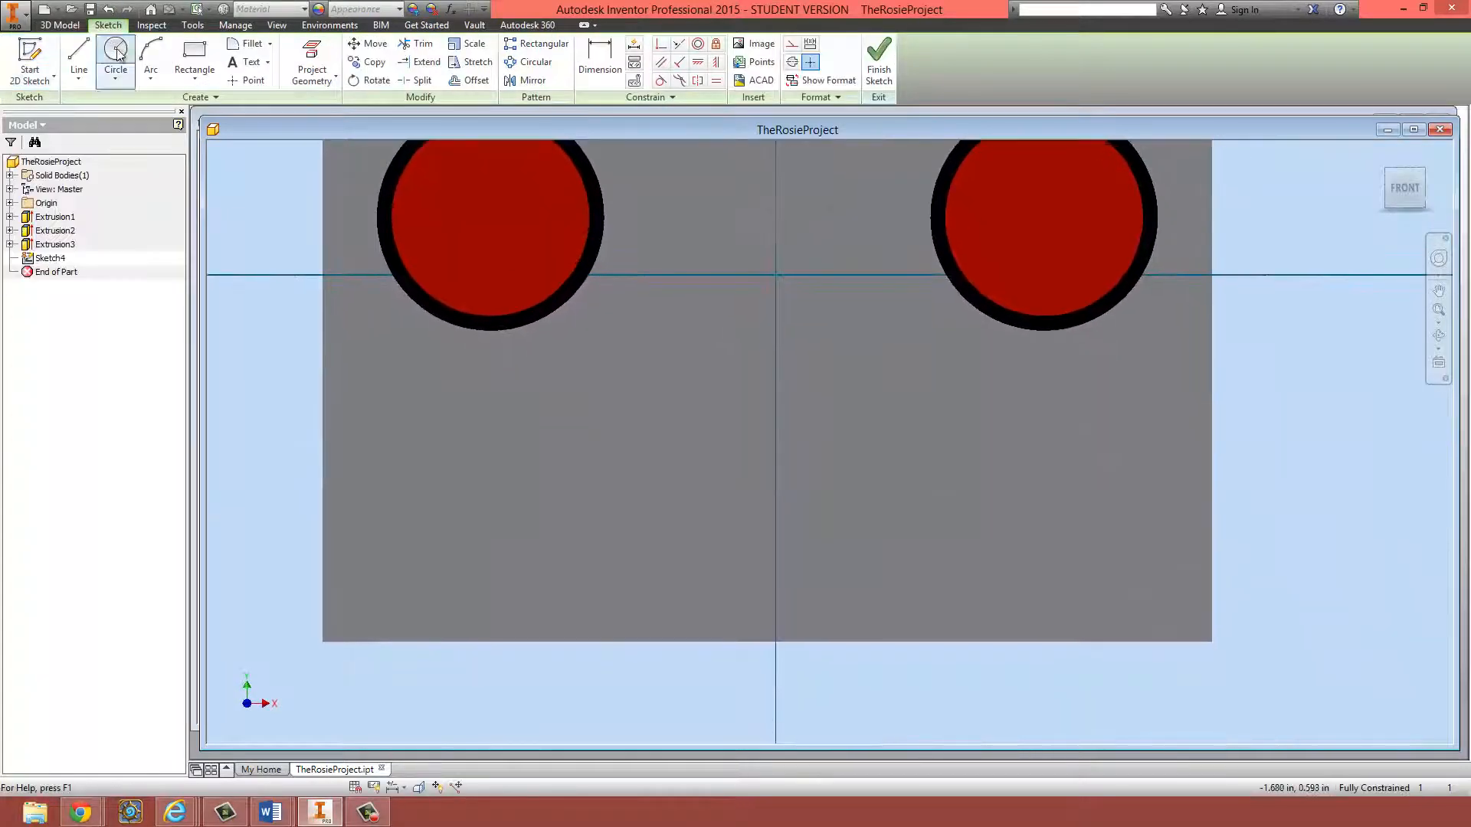
{"action": "left_click", "coordinate": [195, 57]}
{"action": "left_click", "coordinate": [571, 414]}
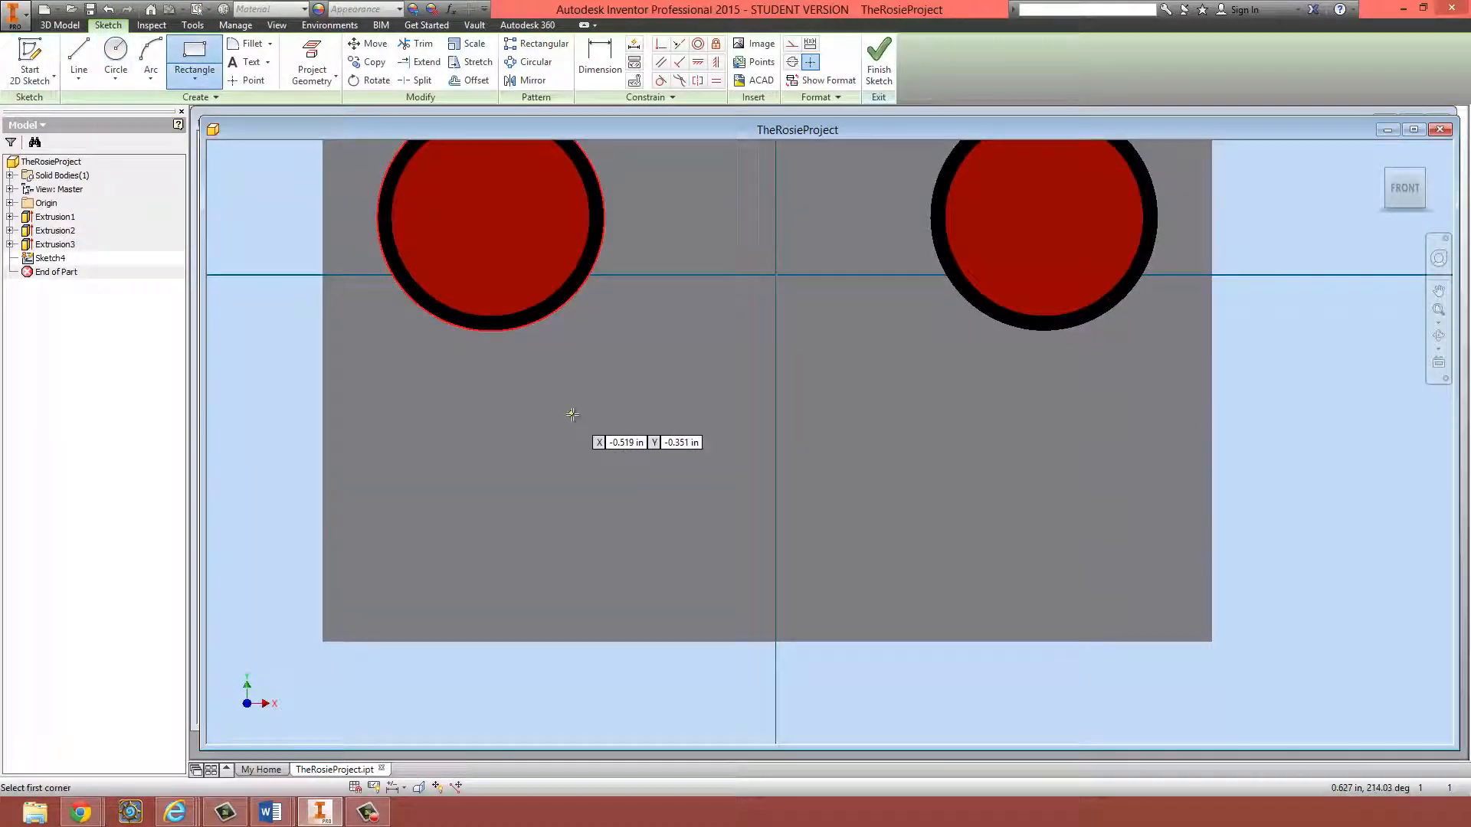
{"action": "left_click", "coordinate": [731, 513]}
{"action": "left_click", "coordinate": [879, 61]}
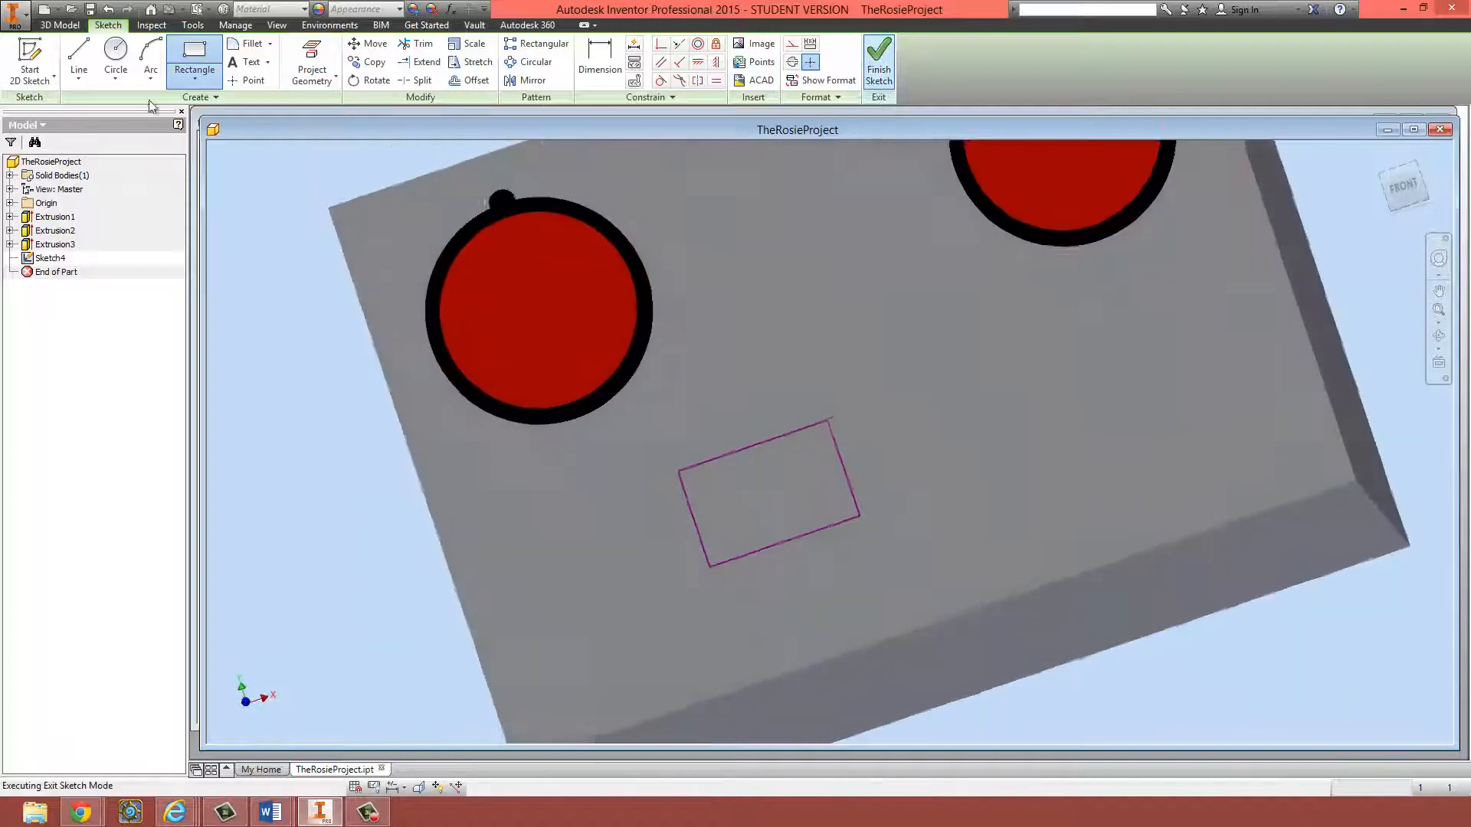
- Create a second sketch on the same block face with a circle overlapping the rectangle's upper edge, and finish it
{"action": "left_click", "coordinate": [28, 49]}
{"action": "left_click", "coordinate": [987, 414]}
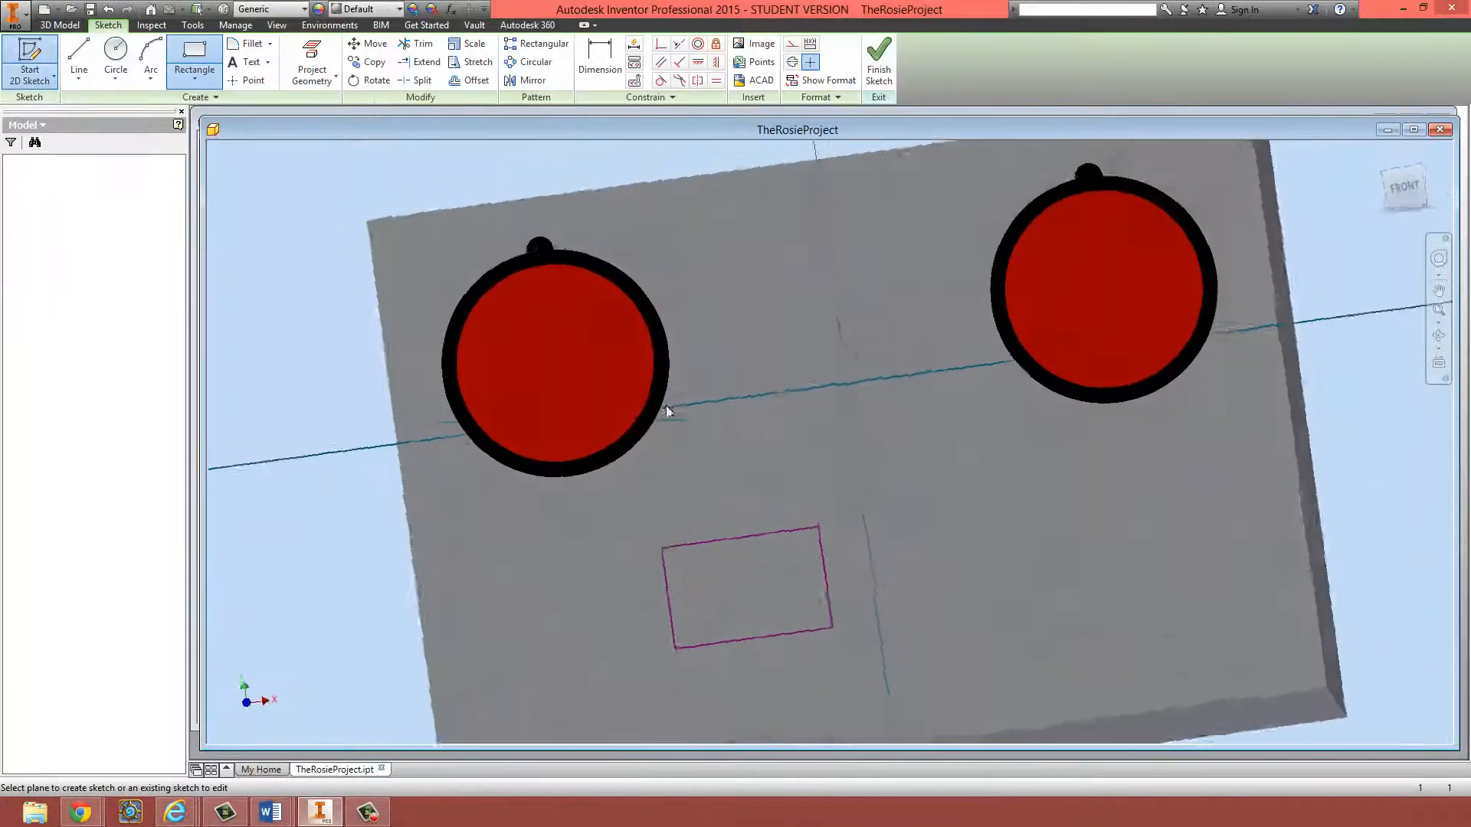
{"action": "left_click", "coordinate": [115, 57]}
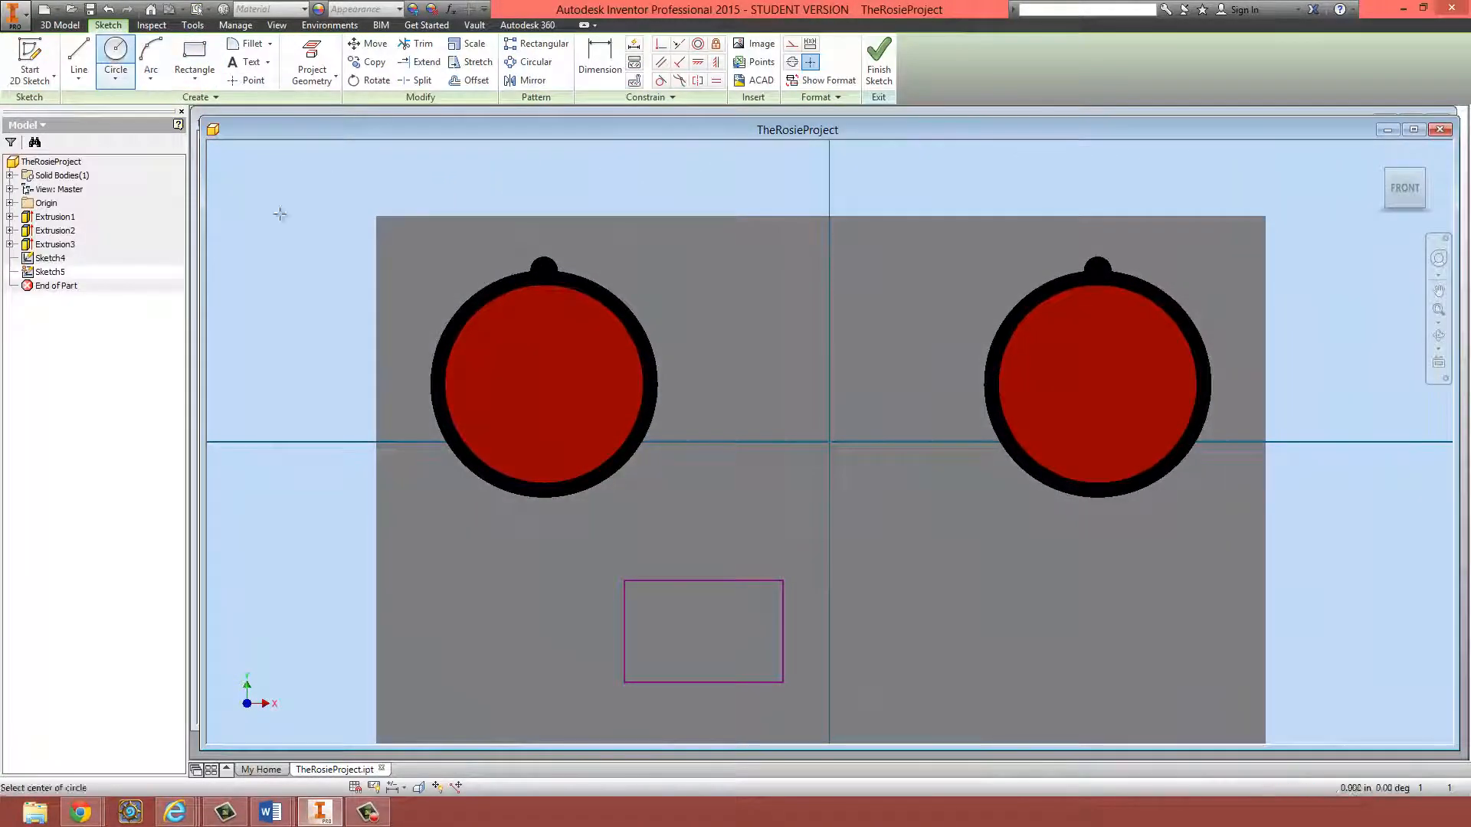
{"action": "left_click", "coordinate": [745, 551]}
{"action": "left_click", "coordinate": [797, 502]}
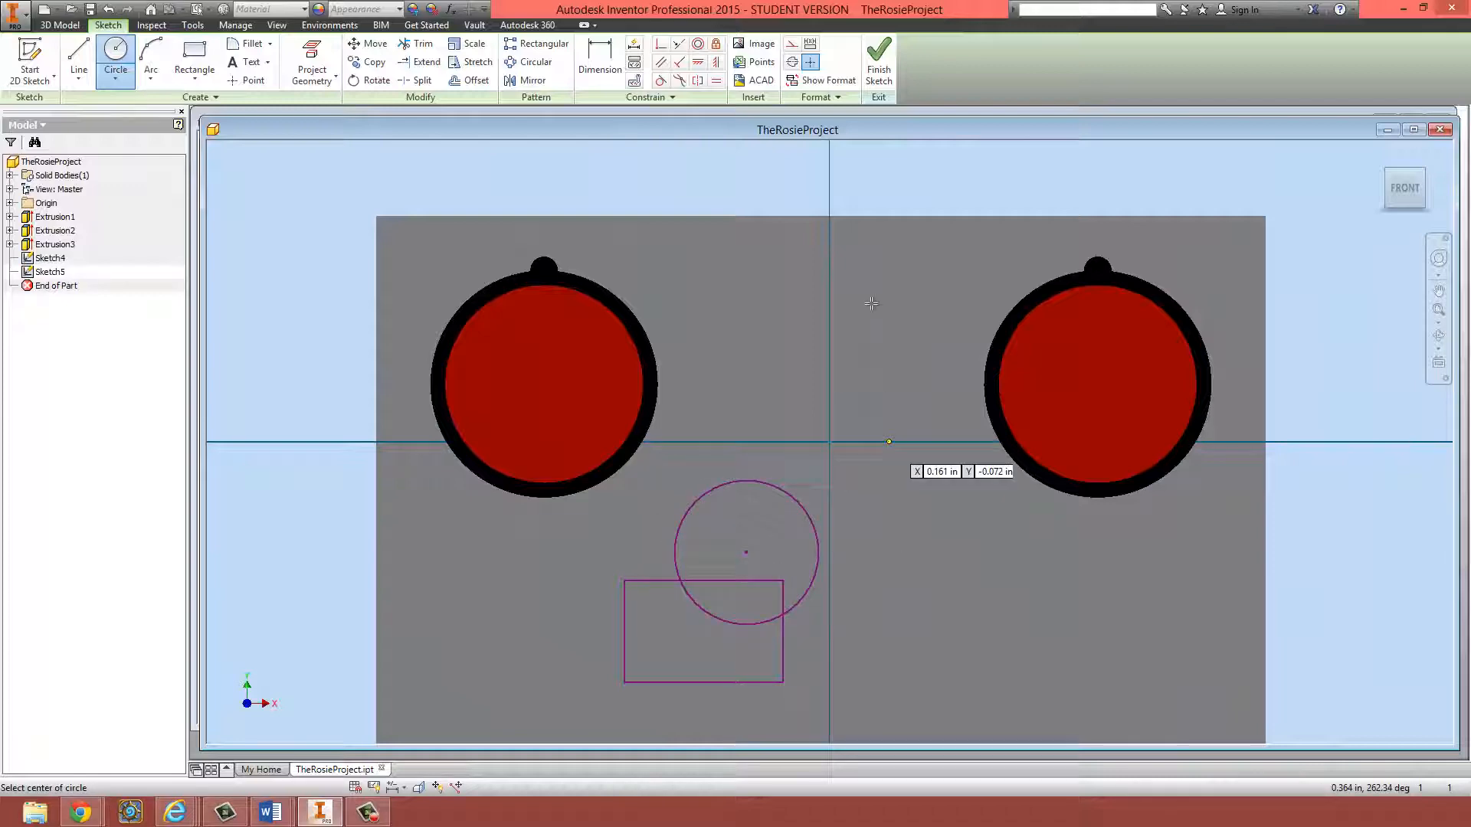
{"action": "left_click", "coordinate": [871, 65]}
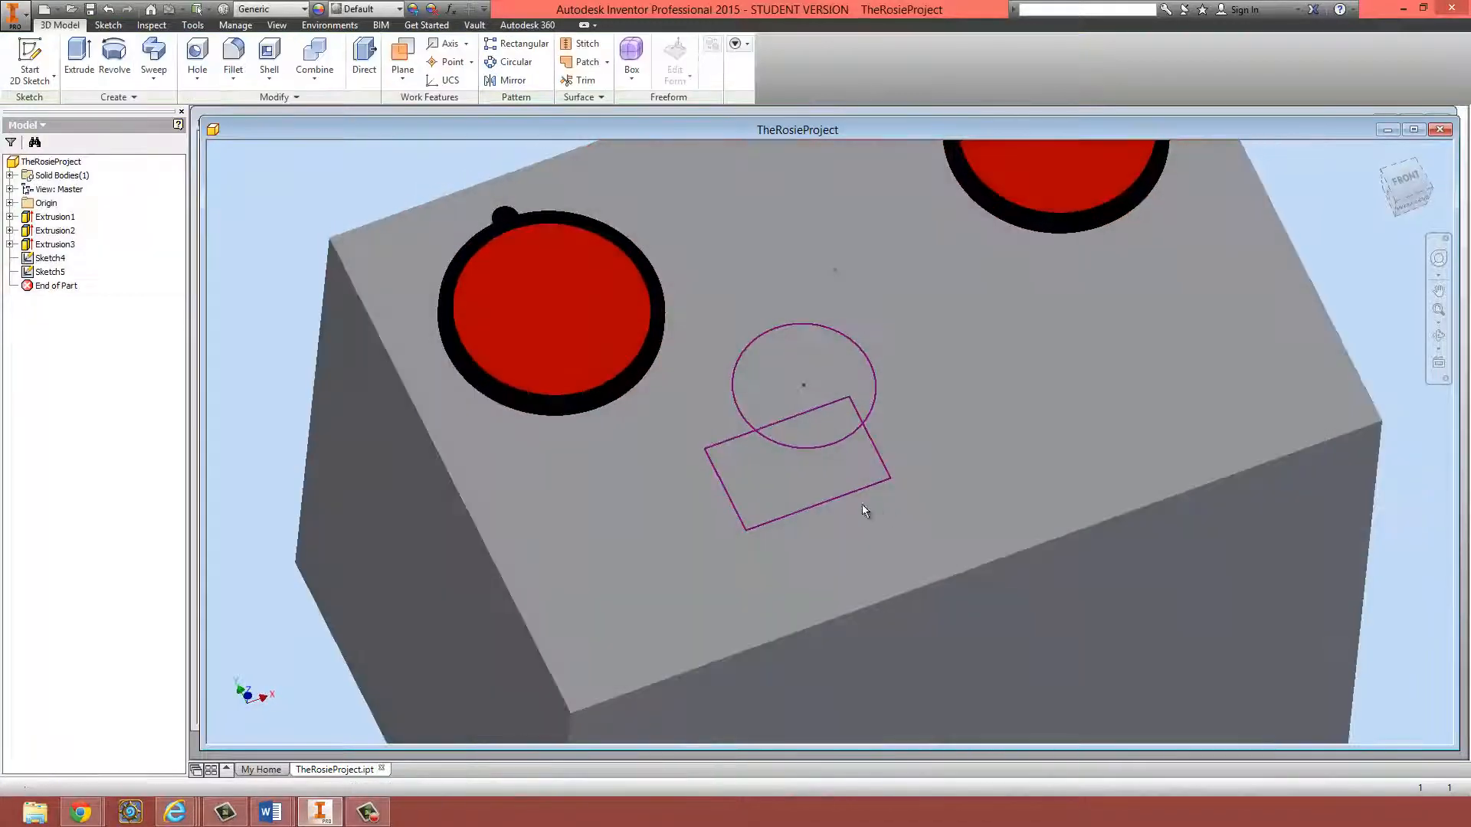
- Extrude the rectangle 0.50 in outward from the block face
{"action": "scroll", "coordinate": [743, 488], "scroll_direction": "down", "scroll_amount": 3}
{"action": "left_click", "coordinate": [79, 57]}
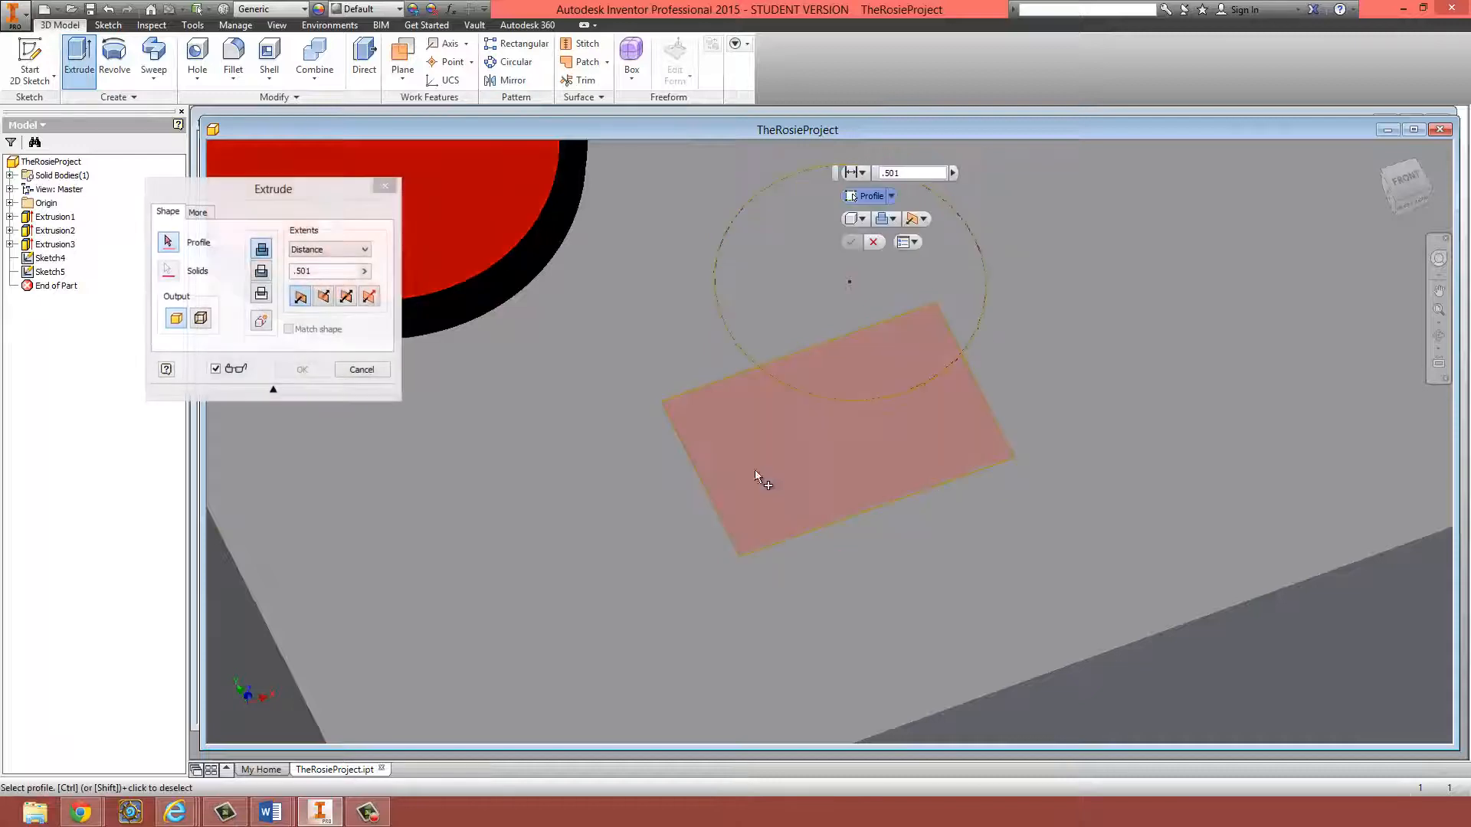
{"action": "left_click", "coordinate": [755, 476]}
{"action": "left_click", "coordinate": [948, 175]}
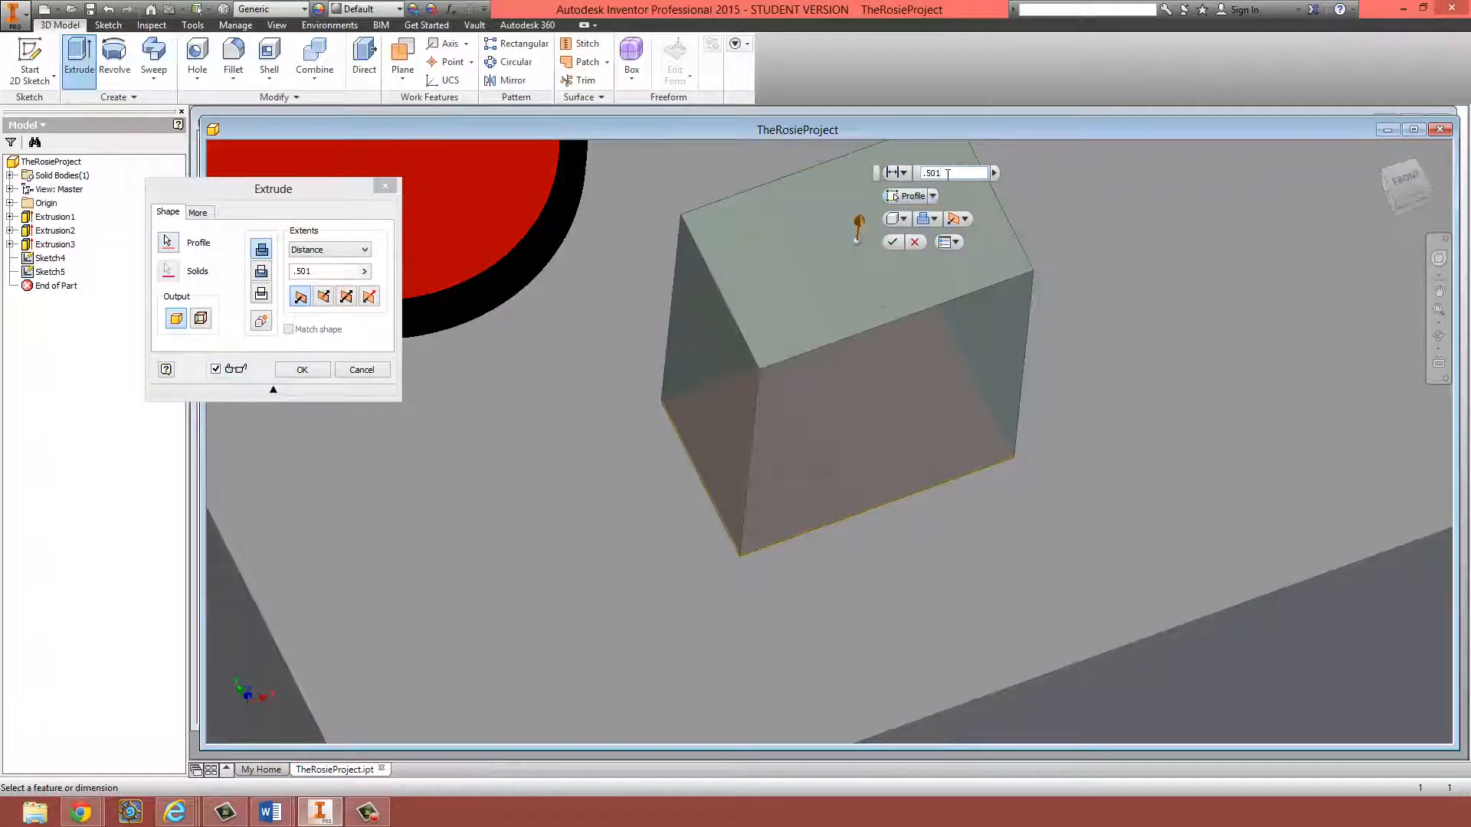
{"action": "key", "text": "Return"}
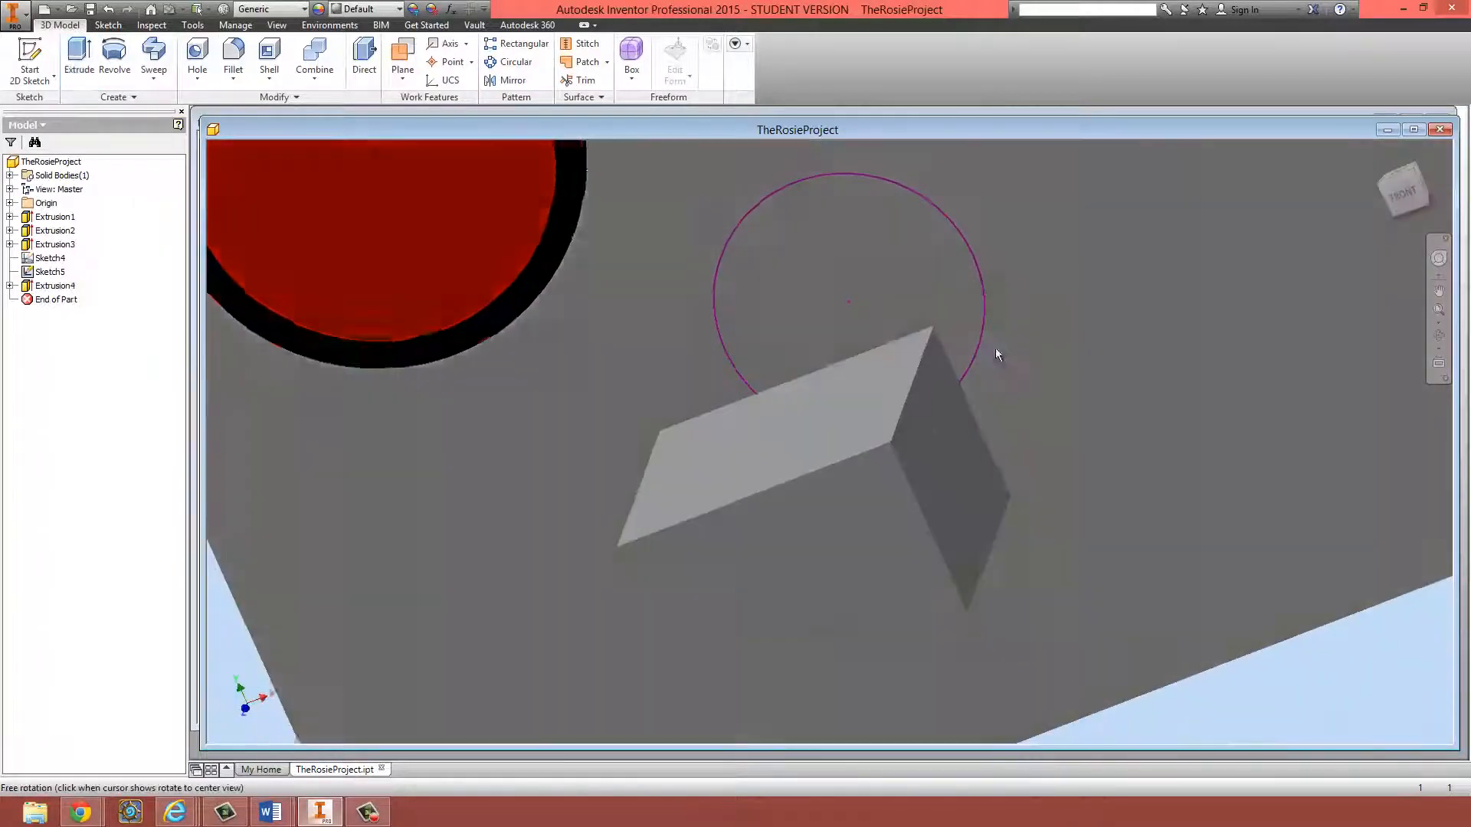
- Try extruding the circle 0.50 in outward from the block face
{"action": "left_click", "coordinate": [79, 52]}
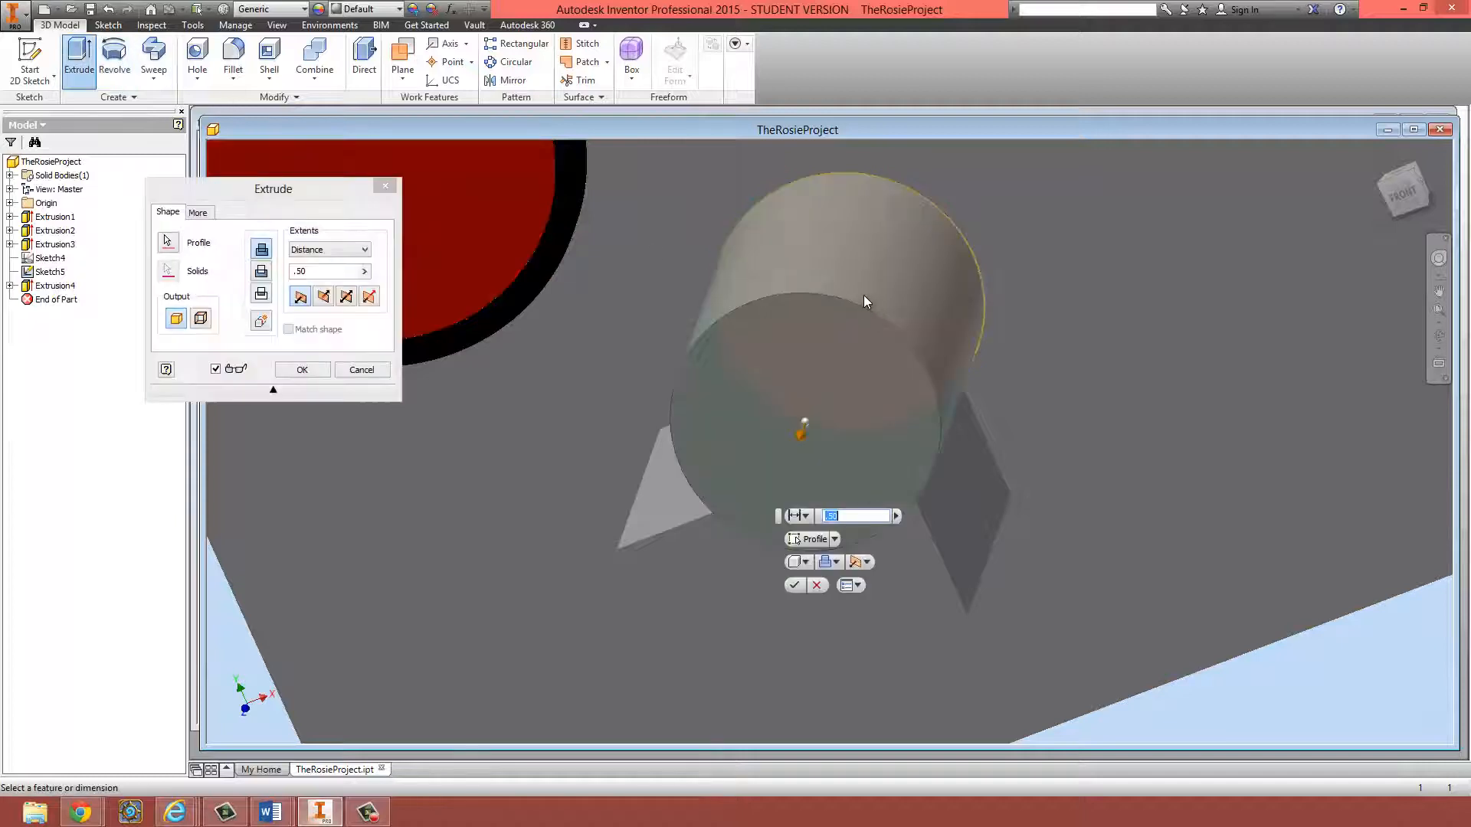
{"action": "left_click", "coordinate": [796, 586]}
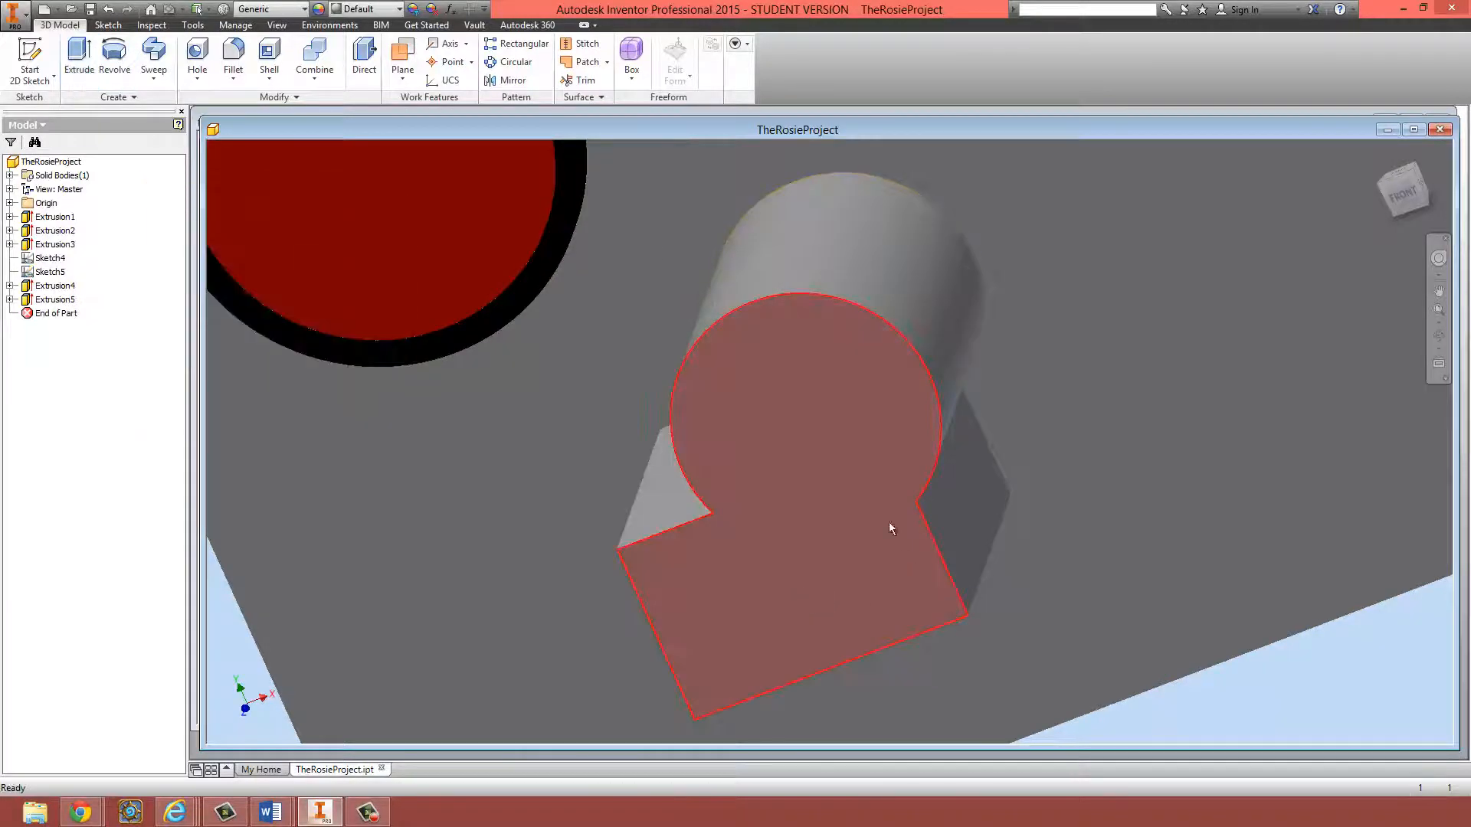
{"action": "middle_click_drag", "start_coordinate": [949, 625], "coordinate": [594, 151], "text": "shift"}
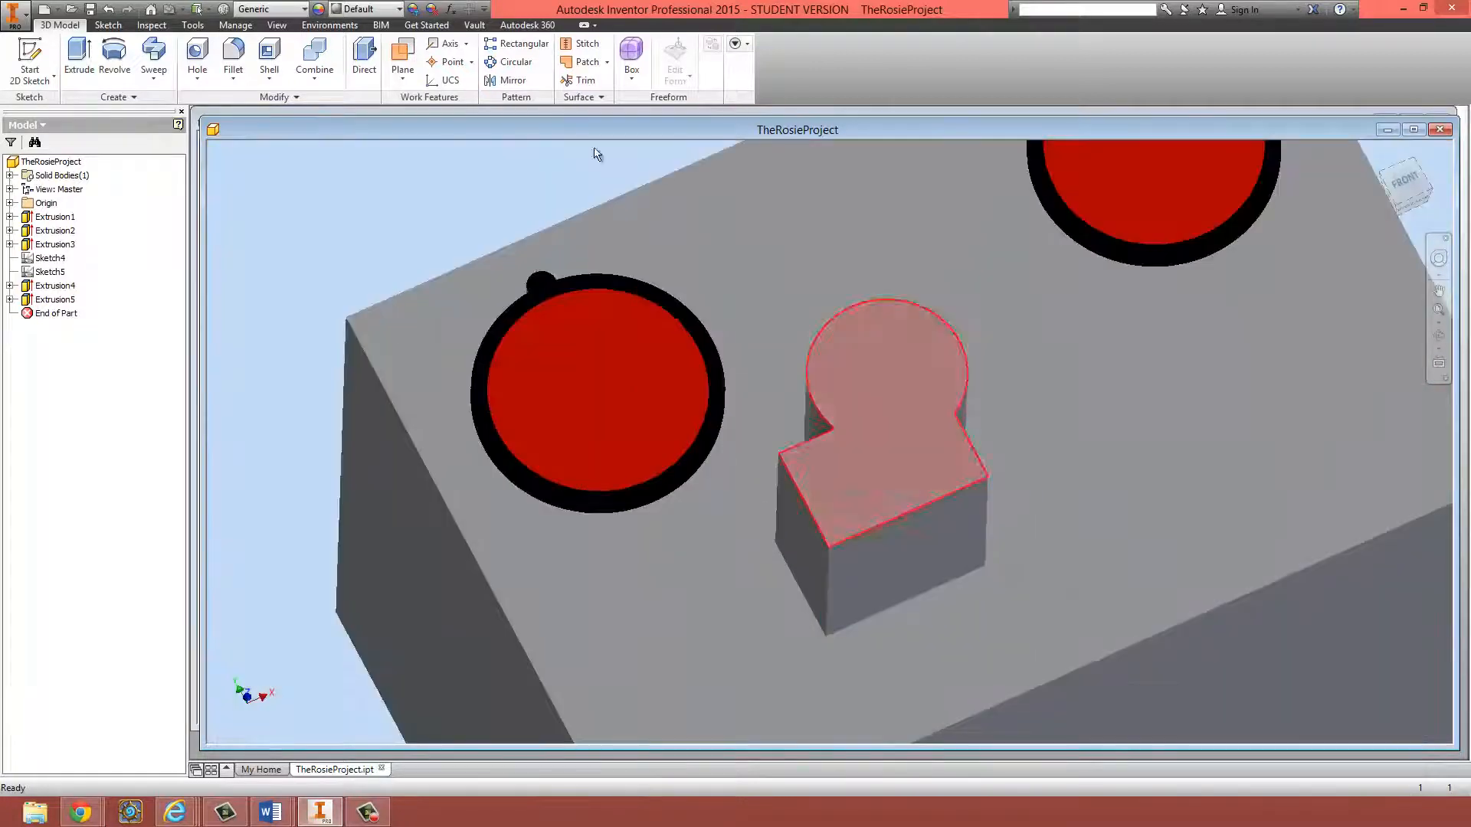
- Try to adjust the colour of the merged circle-and-rectangle end face, cancel it, and undo the circle's extrusion
{"action": "left_click", "coordinate": [192, 26]}
{"action": "left_click", "coordinate": [209, 61]}
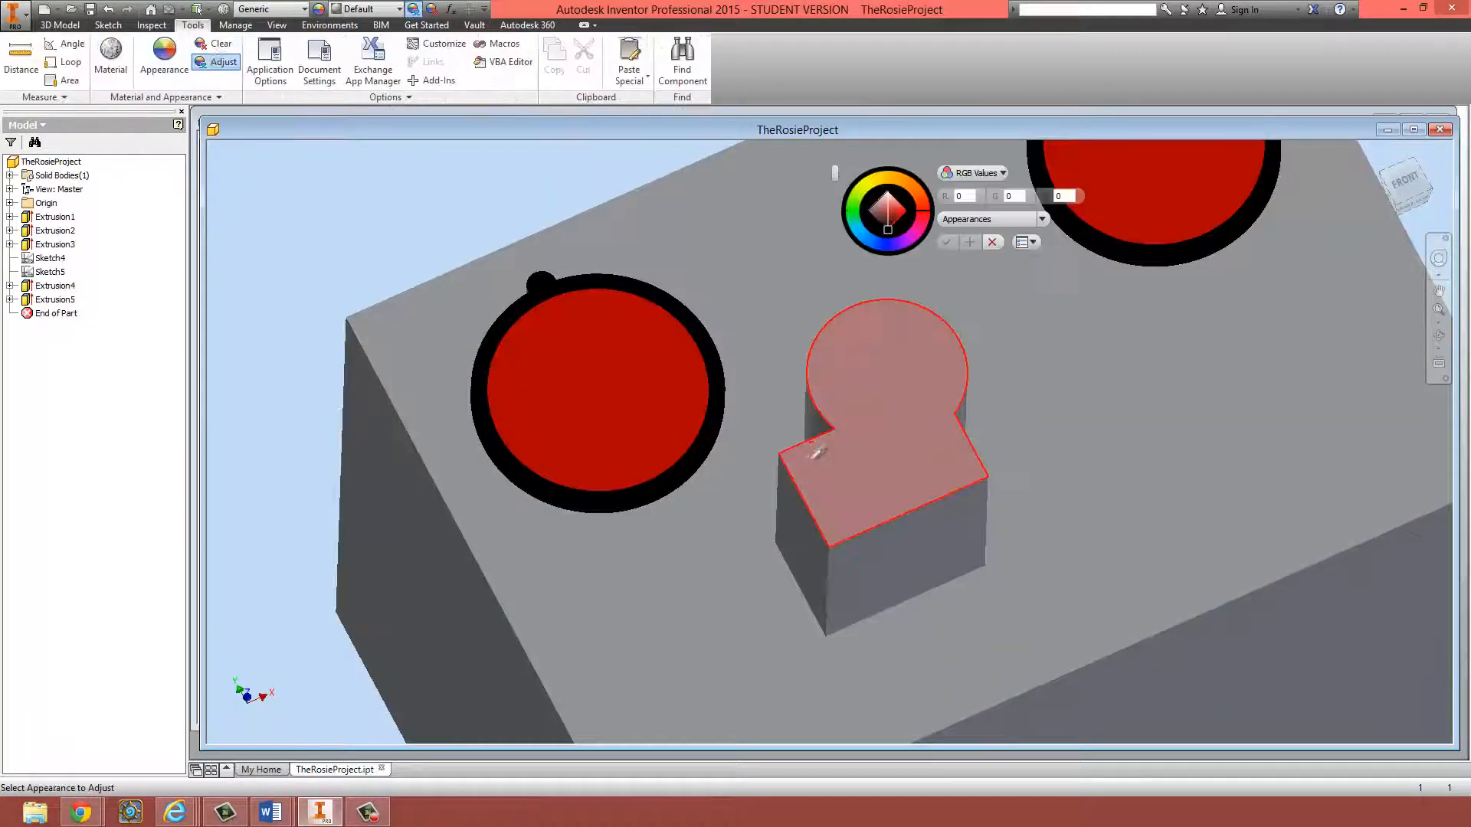
{"action": "left_click", "coordinate": [854, 460]}
{"action": "mouse_move", "coordinate": [887, 201]}
{"action": "left_mouse_down"}
{"action": "mouse_move", "coordinate": [887, 248]}
{"action": "mouse_move", "coordinate": [923, 220]}
{"action": "mouse_move", "coordinate": [880, 177]}
{"action": "mouse_move", "coordinate": [874, 205]}
{"action": "left_mouse_up"}
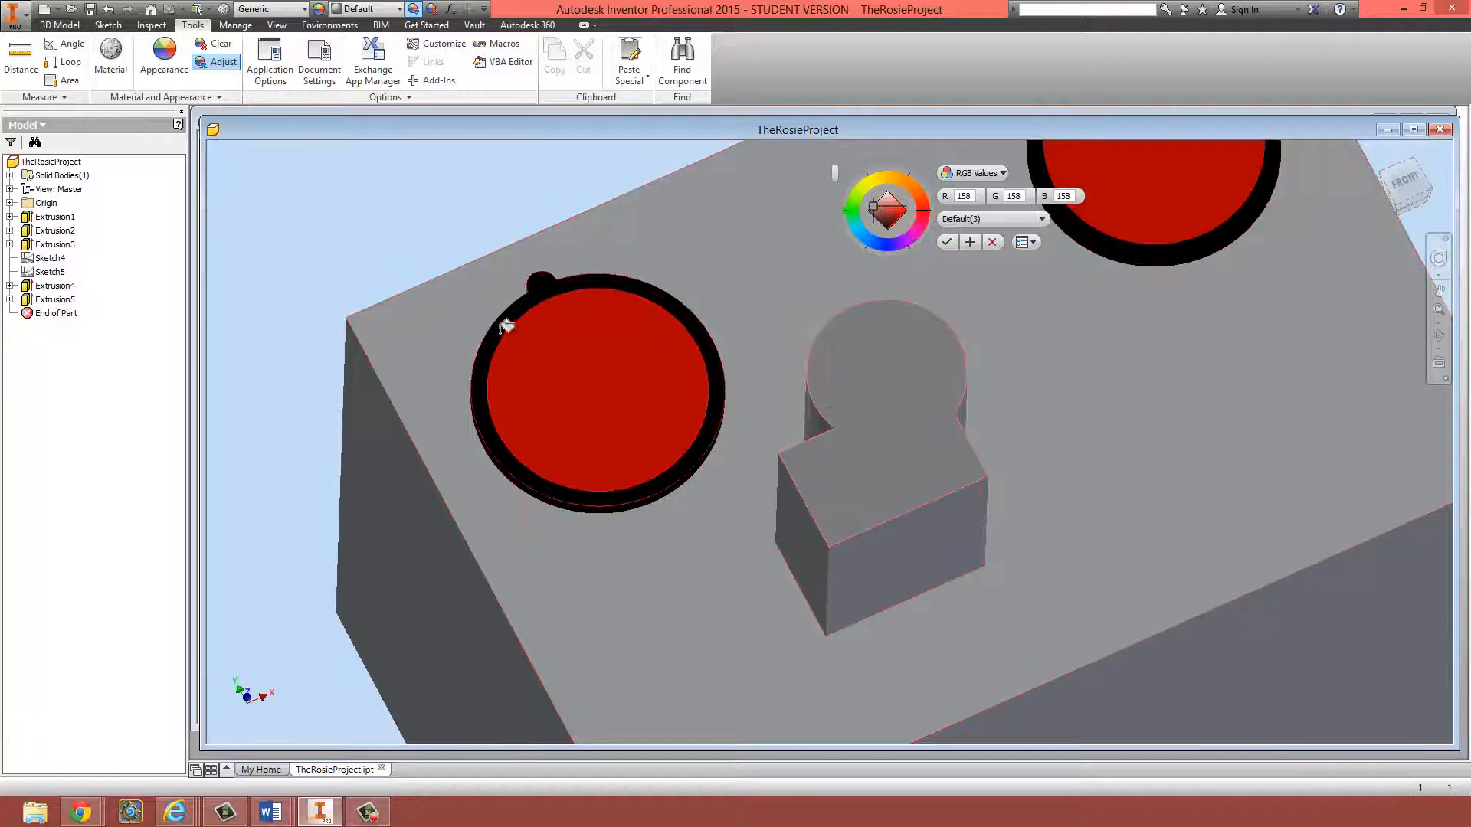
{"action": "left_click", "coordinate": [991, 242]}
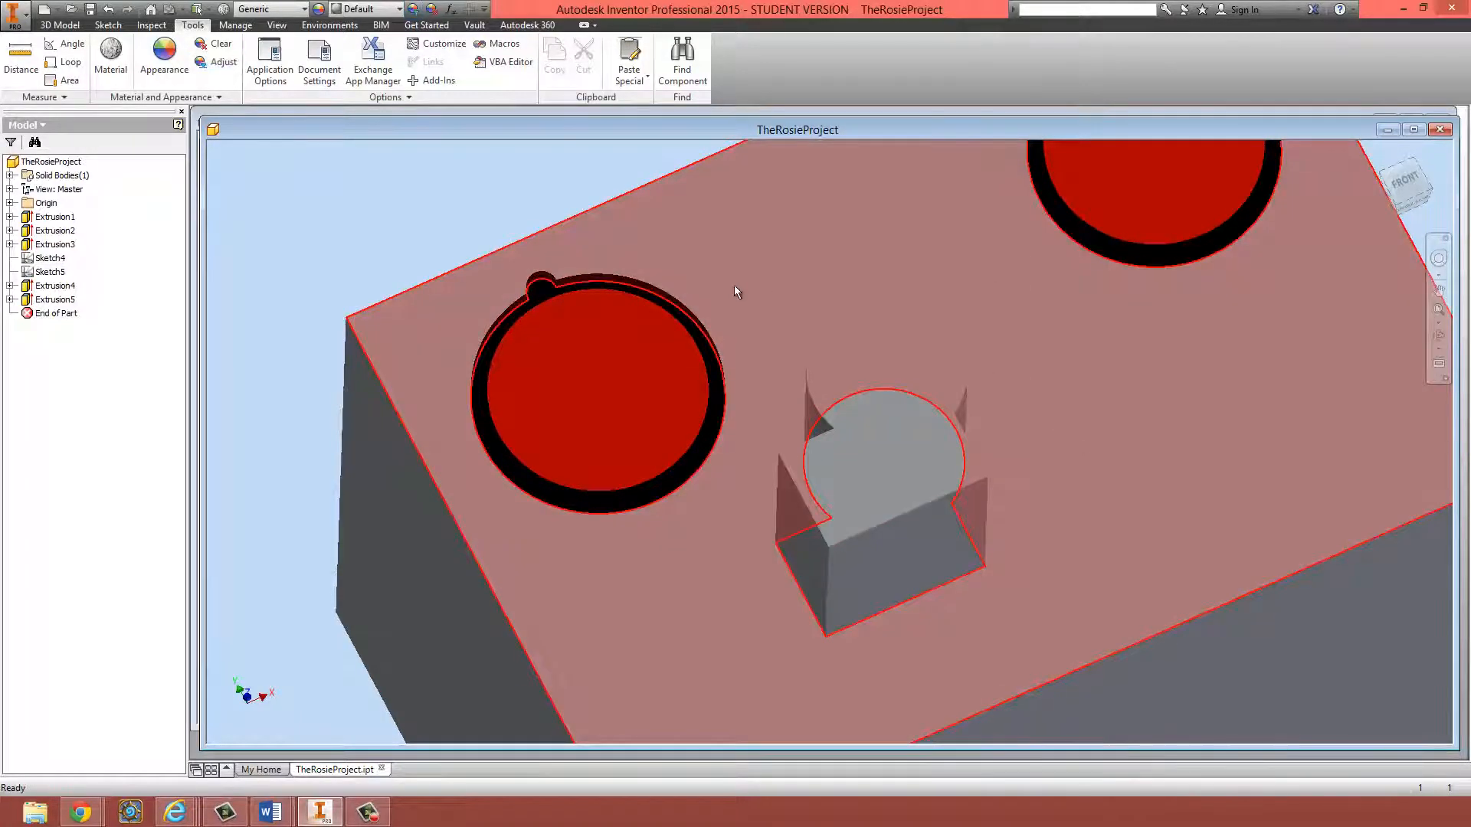
{"action": "key", "text": "ctrl+z"}
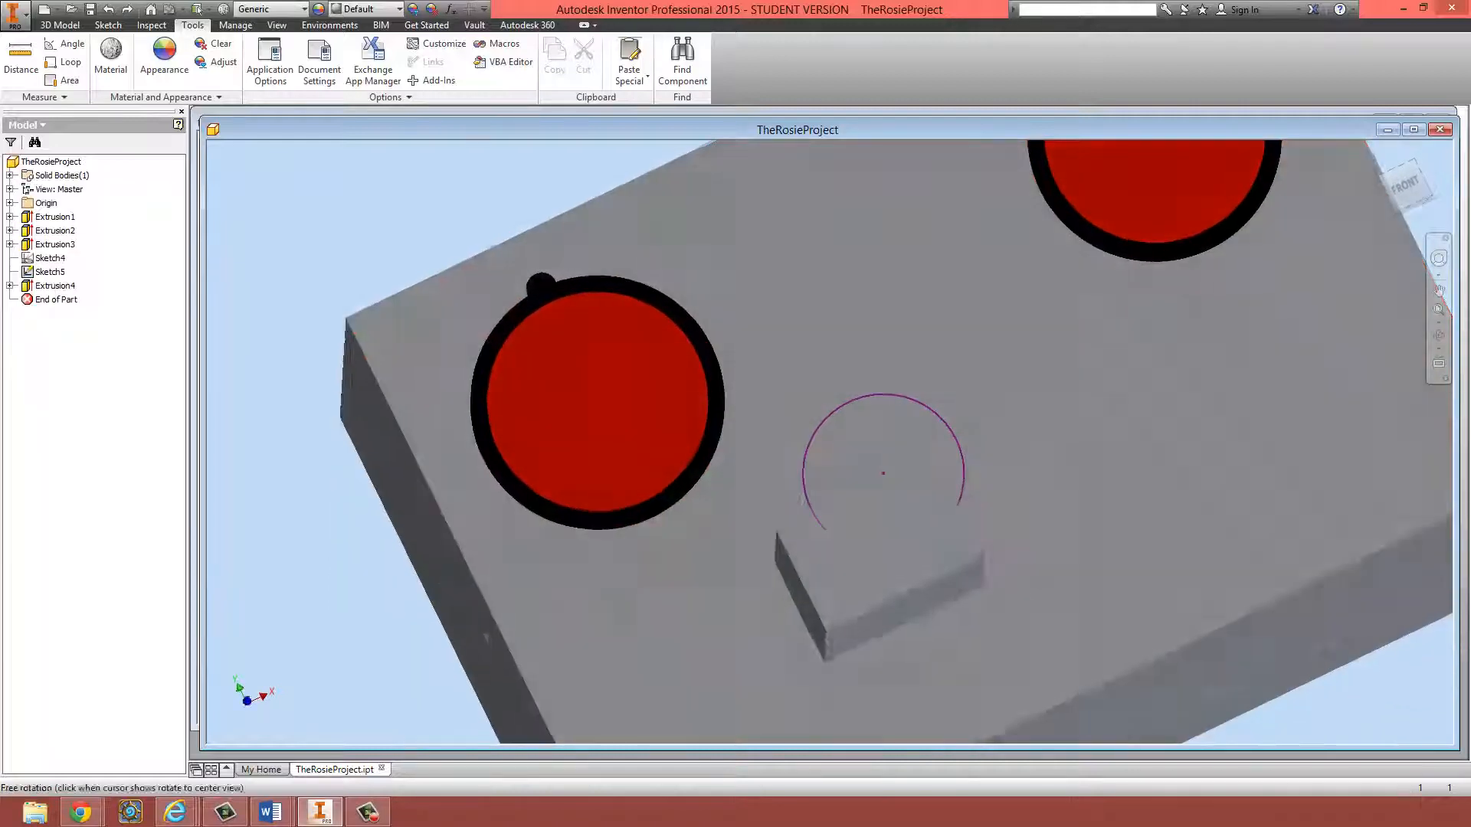
- Extrude the circle 0.501 in outward from the block face
{"action": "left_click", "coordinate": [59, 24]}
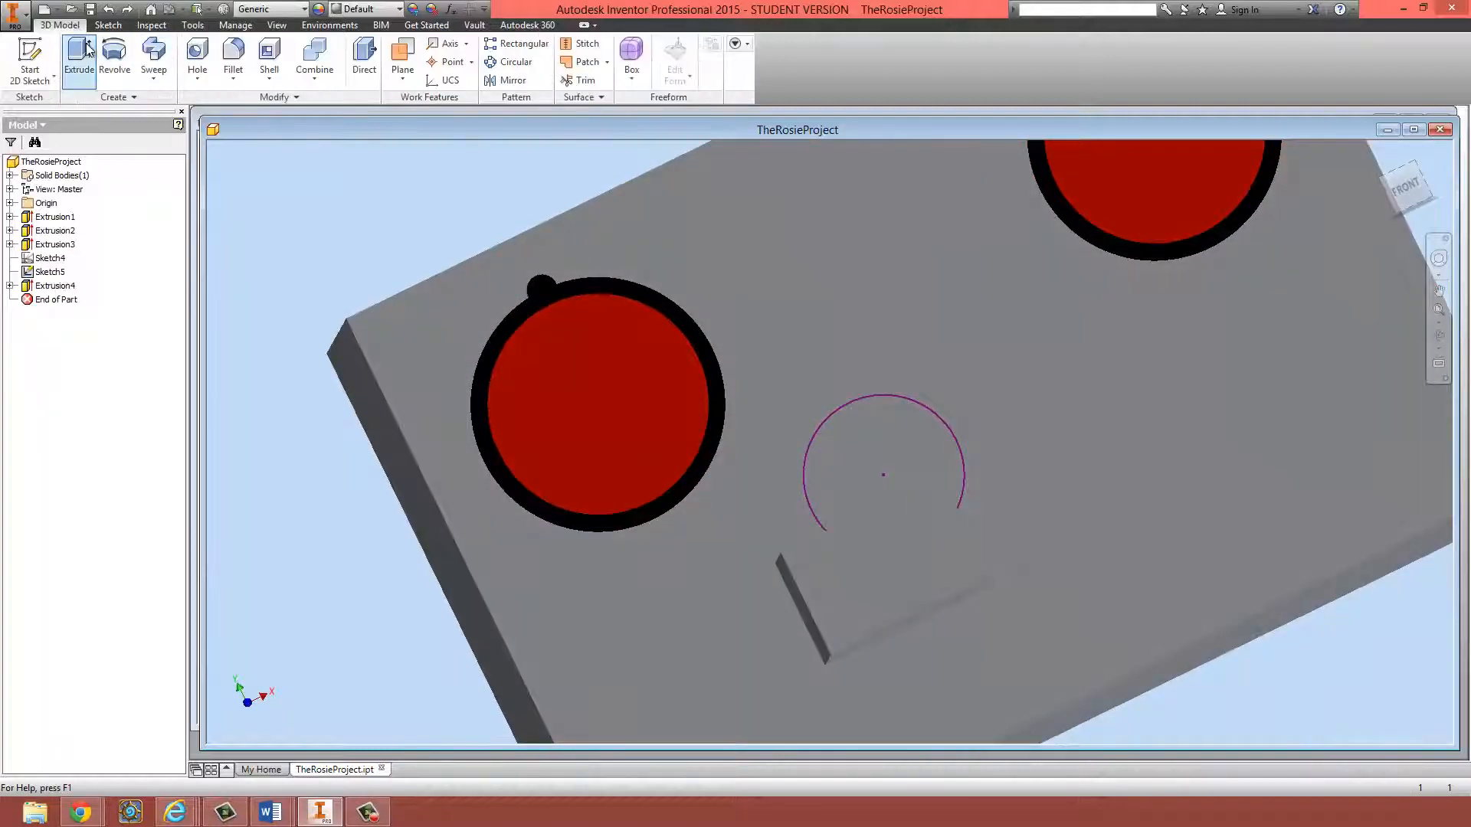
{"action": "left_click", "coordinate": [79, 61]}
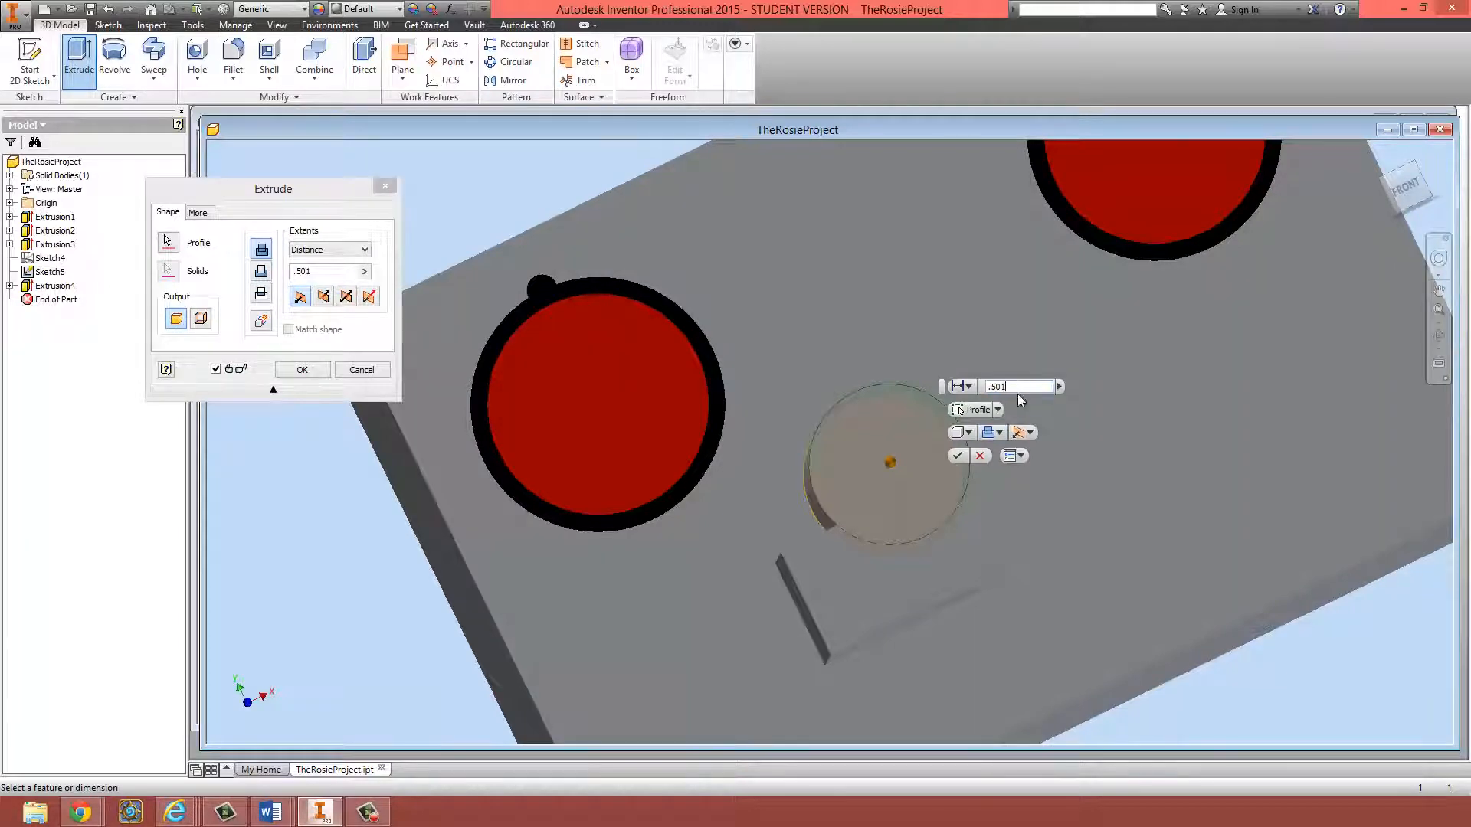
{"action": "middle_click_drag", "start_coordinate": [941, 617], "coordinate": [886, 365], "text": "shift"}
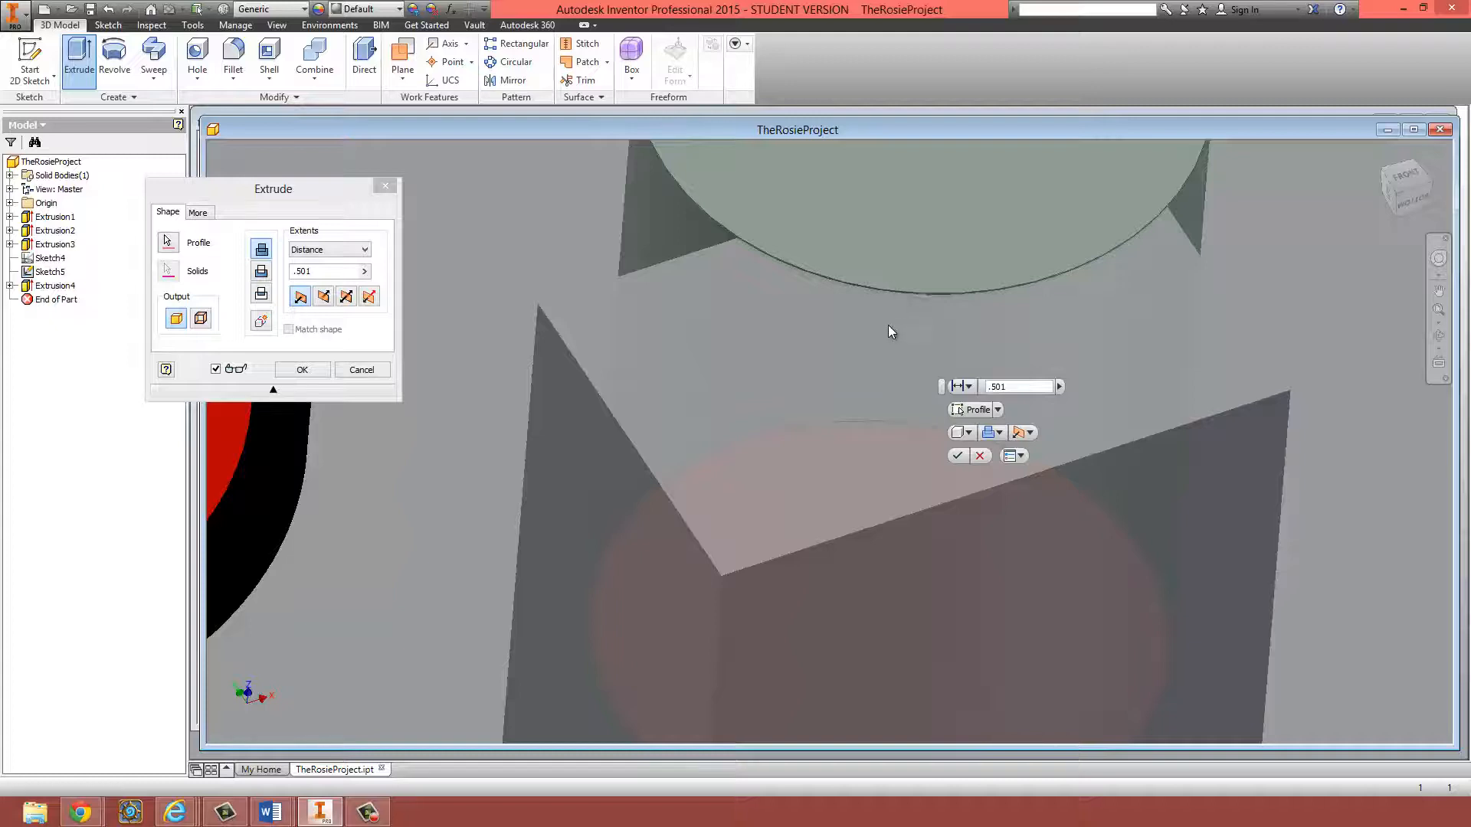
{"action": "left_click", "coordinate": [962, 453]}
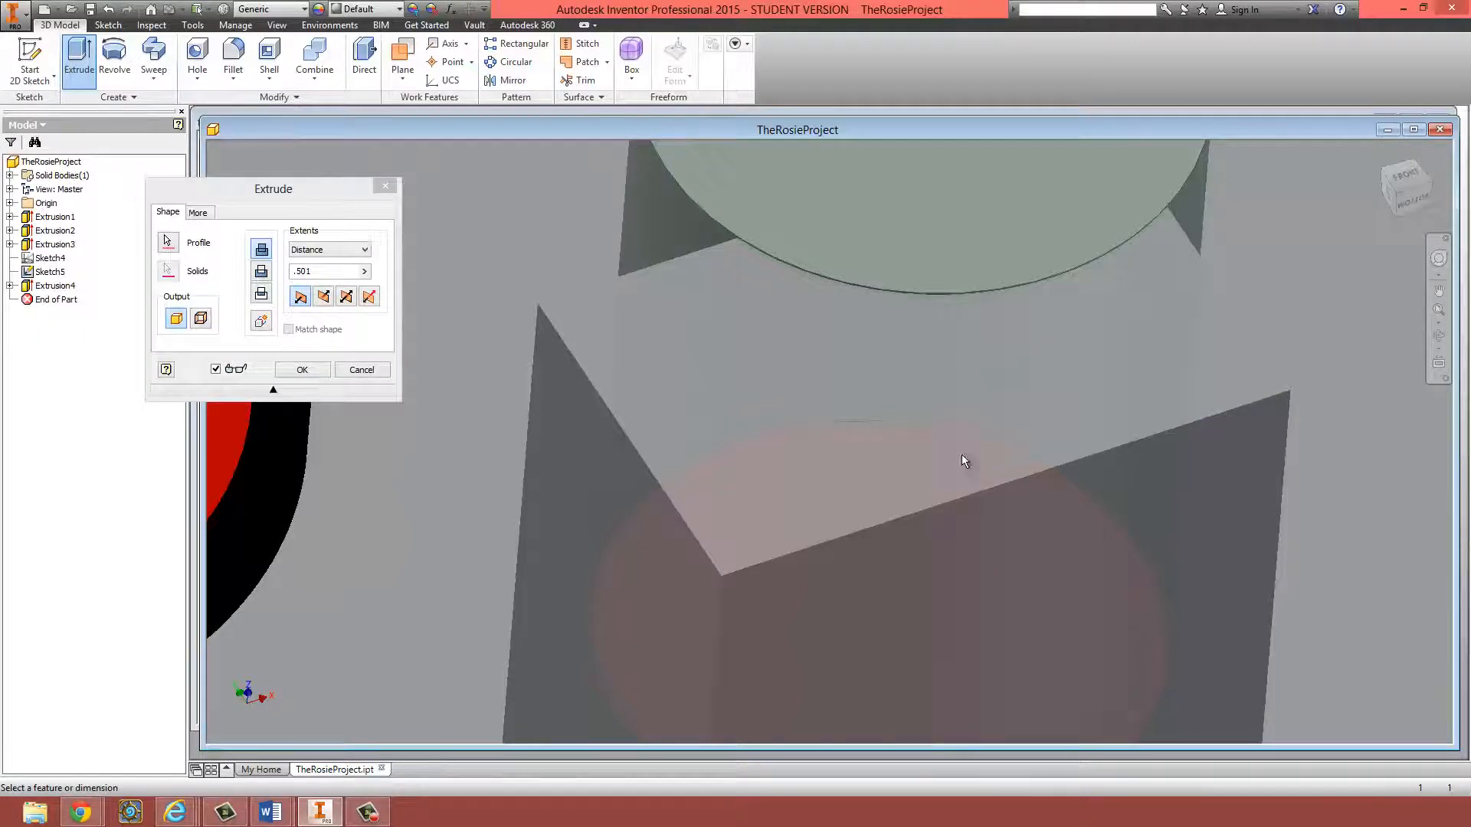
- Colour the end face of the rectangular extrusion red with RGB 214, 0, 0
{"action": "scroll", "coordinate": [910, 456], "scroll_direction": "up", "scroll_amount": 3}
{"action": "middle_click_drag", "start_coordinate": [913, 458], "coordinate": [894, 468], "text": "shift"}
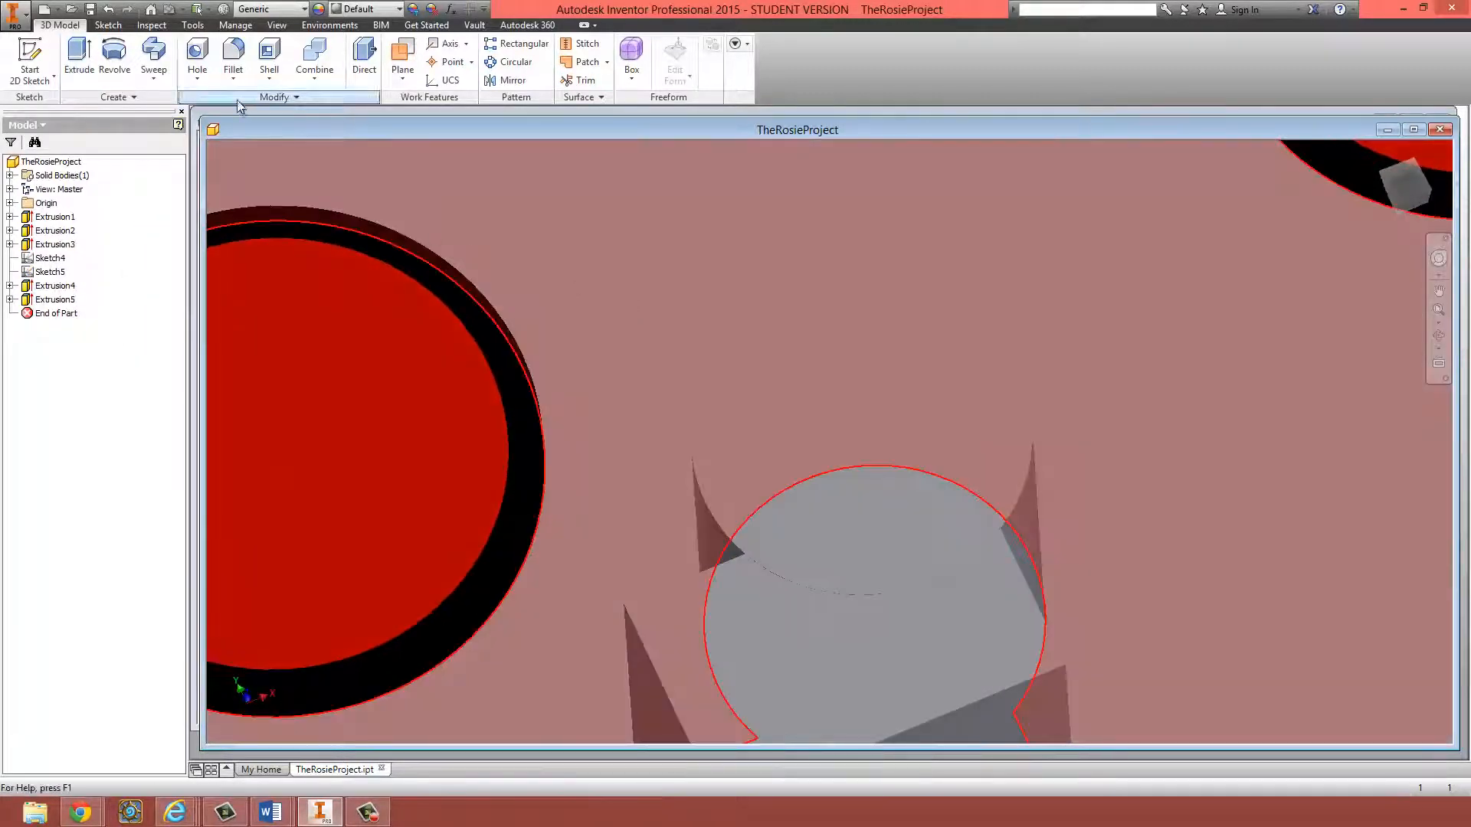
{"action": "left_click", "coordinate": [192, 24]}
{"action": "left_click", "coordinate": [217, 61]}
{"action": "left_click", "coordinate": [881, 602]}
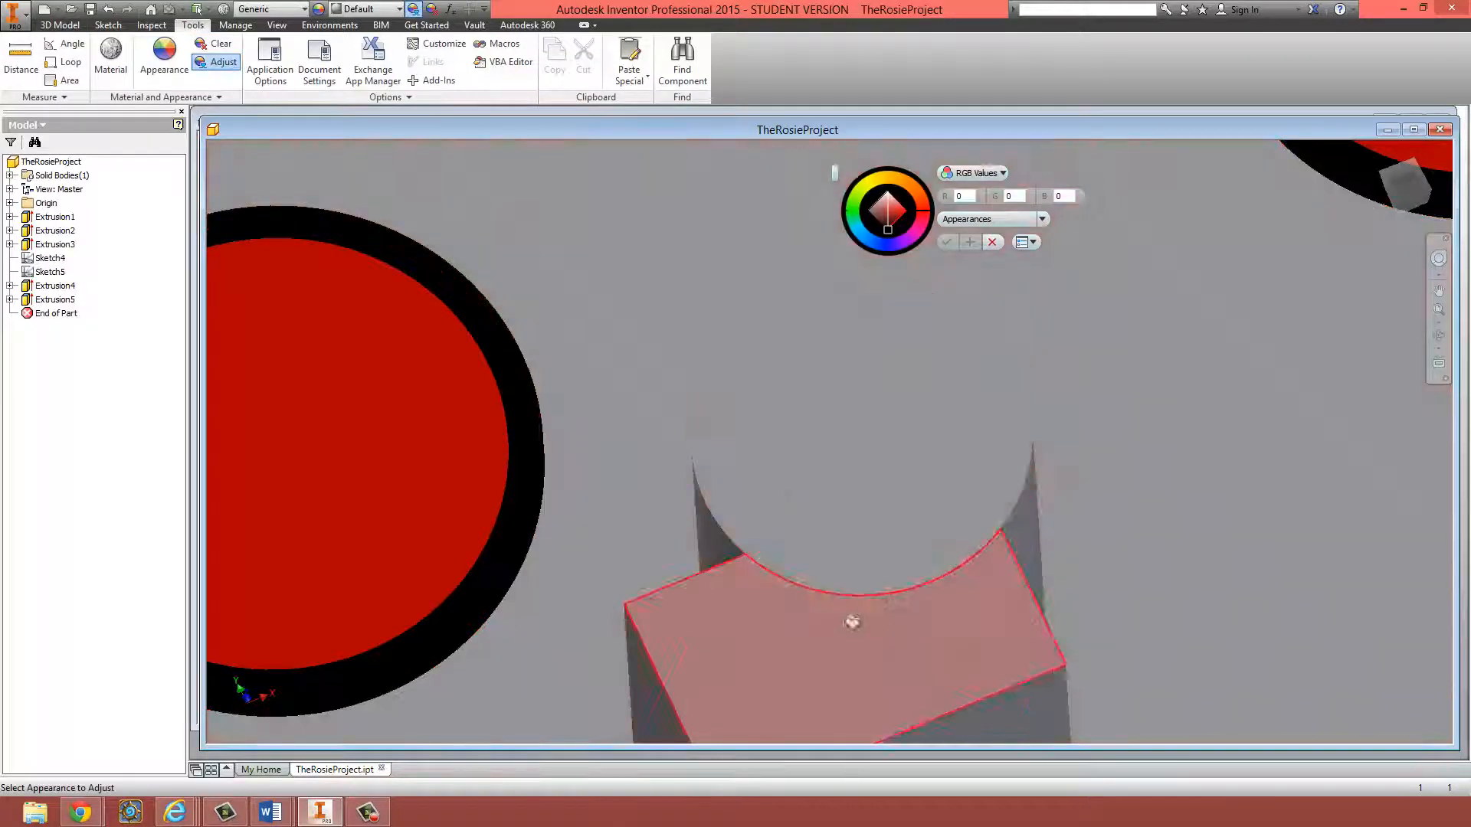
{"action": "left_click", "coordinate": [904, 215]}
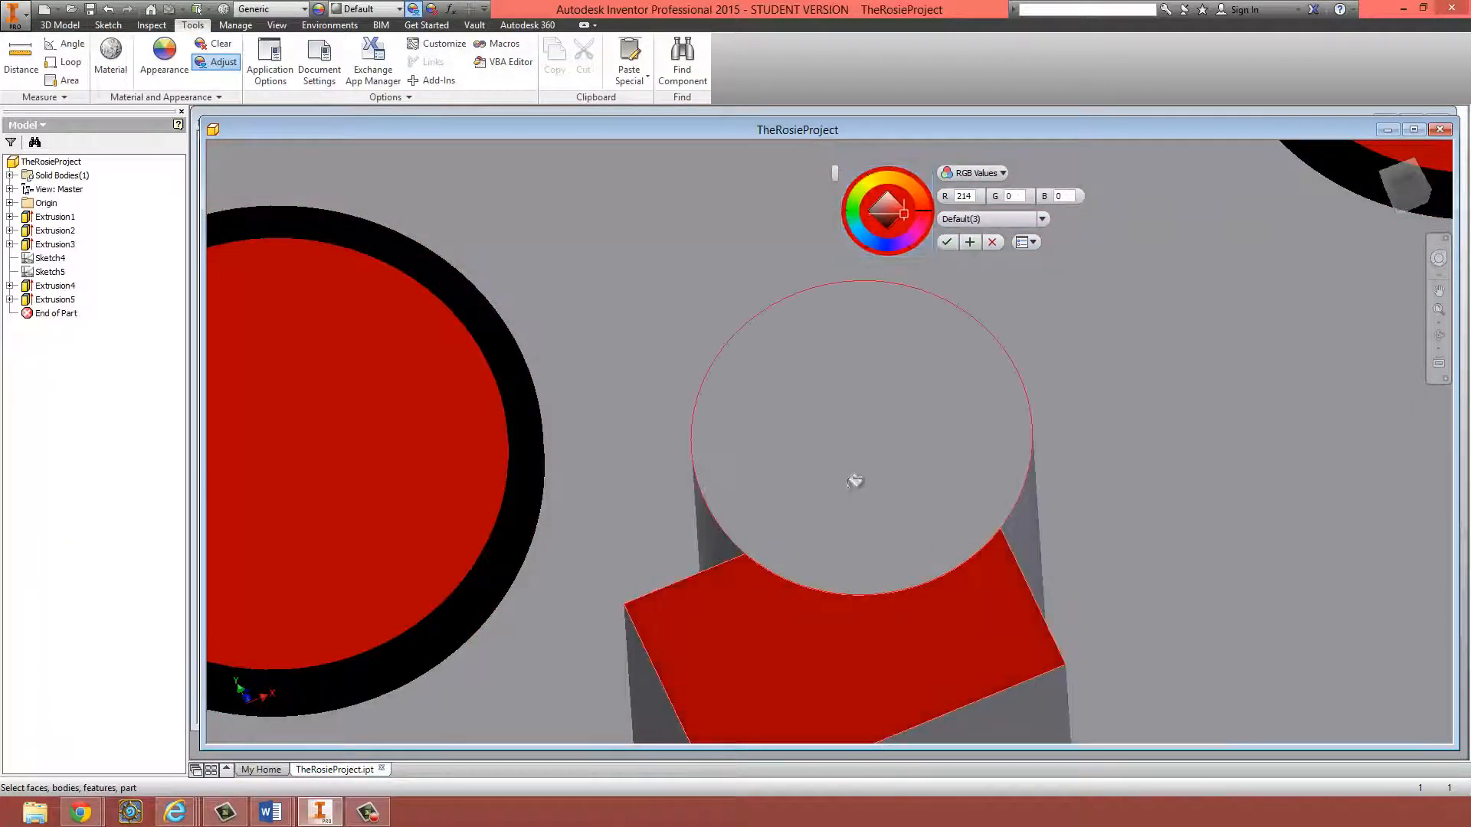
- Colour the end face of the circular extrusion blue with RGB 0, 38, 255 and apply the adjustment
{"action": "left_click", "coordinate": [926, 329]}
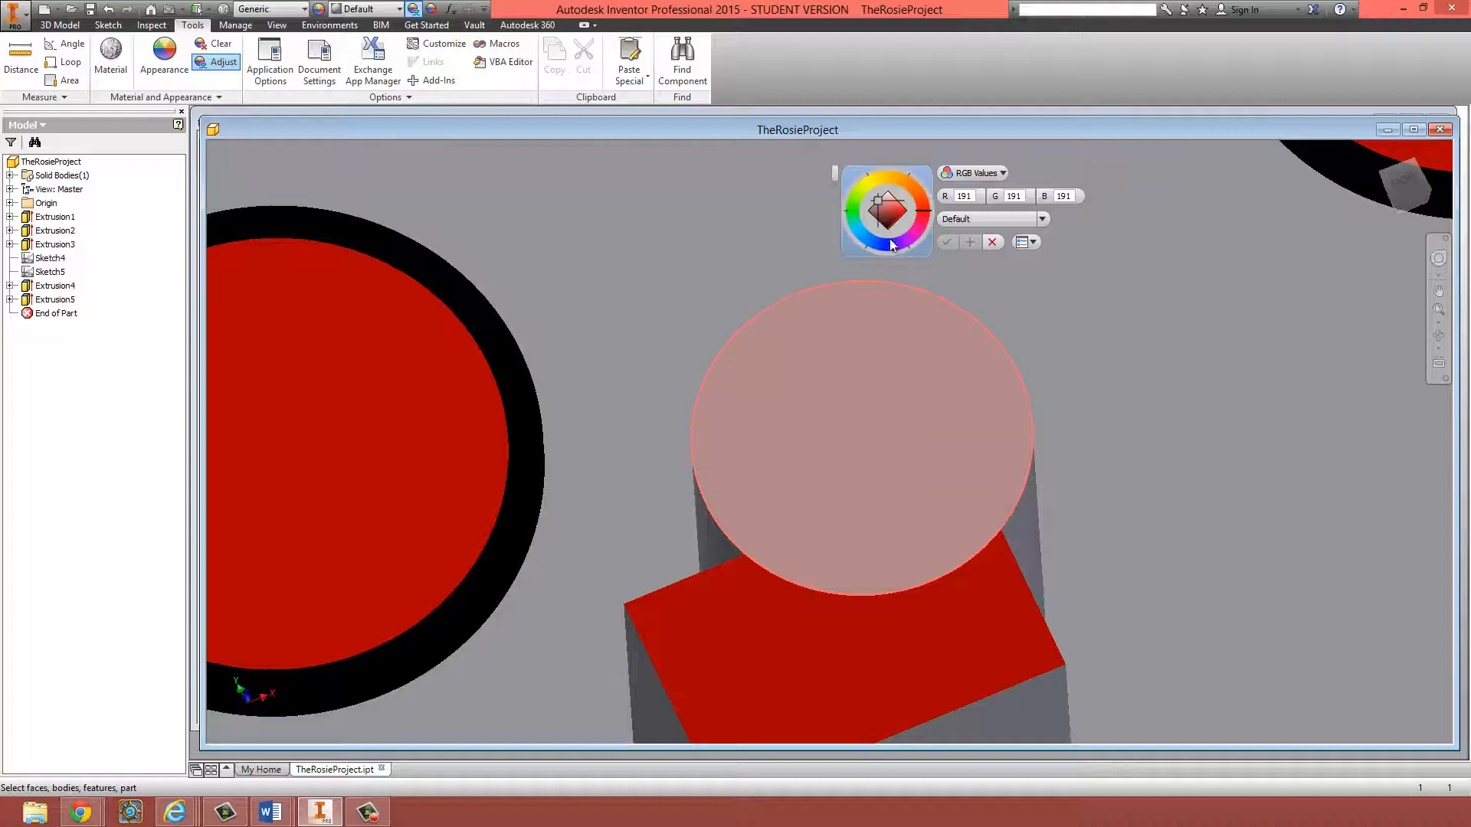
{"action": "left_click", "coordinate": [889, 243]}
{"action": "left_click_drag", "start_coordinate": [886, 204], "coordinate": [884, 242]}
{"action": "left_click", "coordinate": [886, 245]}
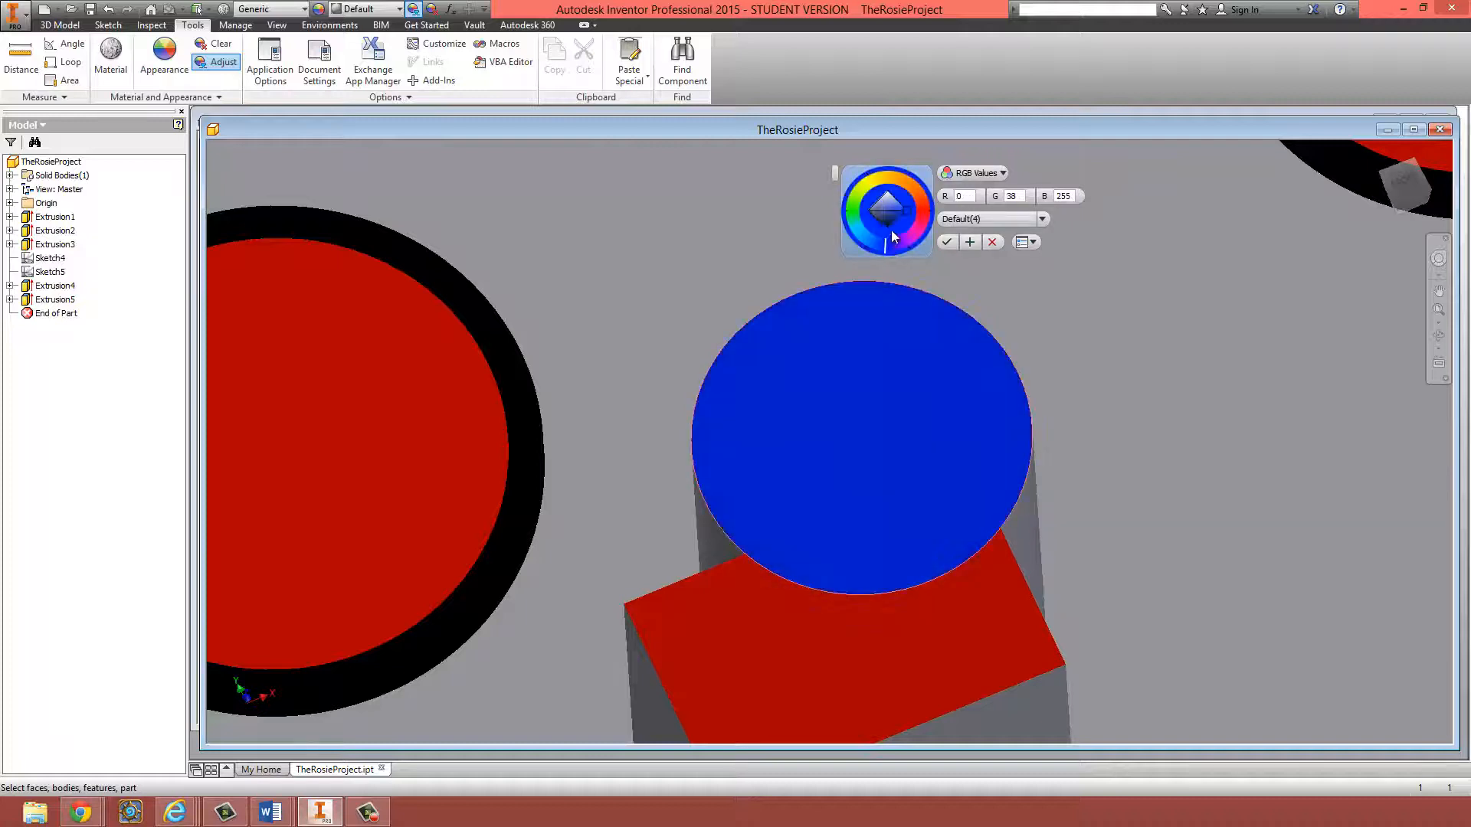
{"action": "scroll", "coordinate": [932, 326], "scroll_direction": "up", "scroll_amount": 6}
{"action": "middle_click_drag", "start_coordinate": [995, 394], "coordinate": [974, 310], "text": "shift"}
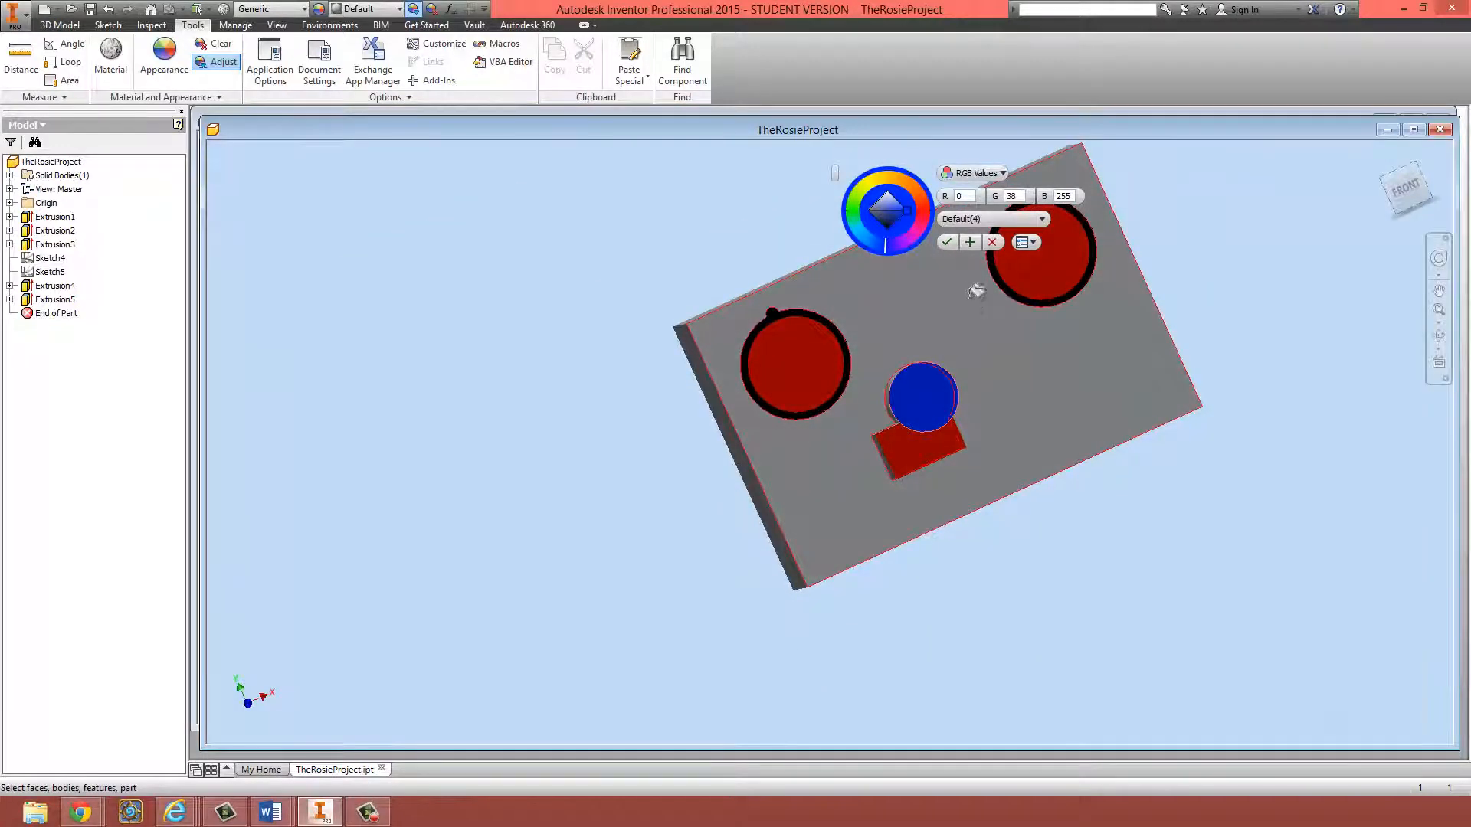
{"action": "left_click", "coordinate": [969, 246]}
{"action": "middle_click_drag", "start_coordinate": [977, 481], "coordinate": [987, 403], "text": "shift"}
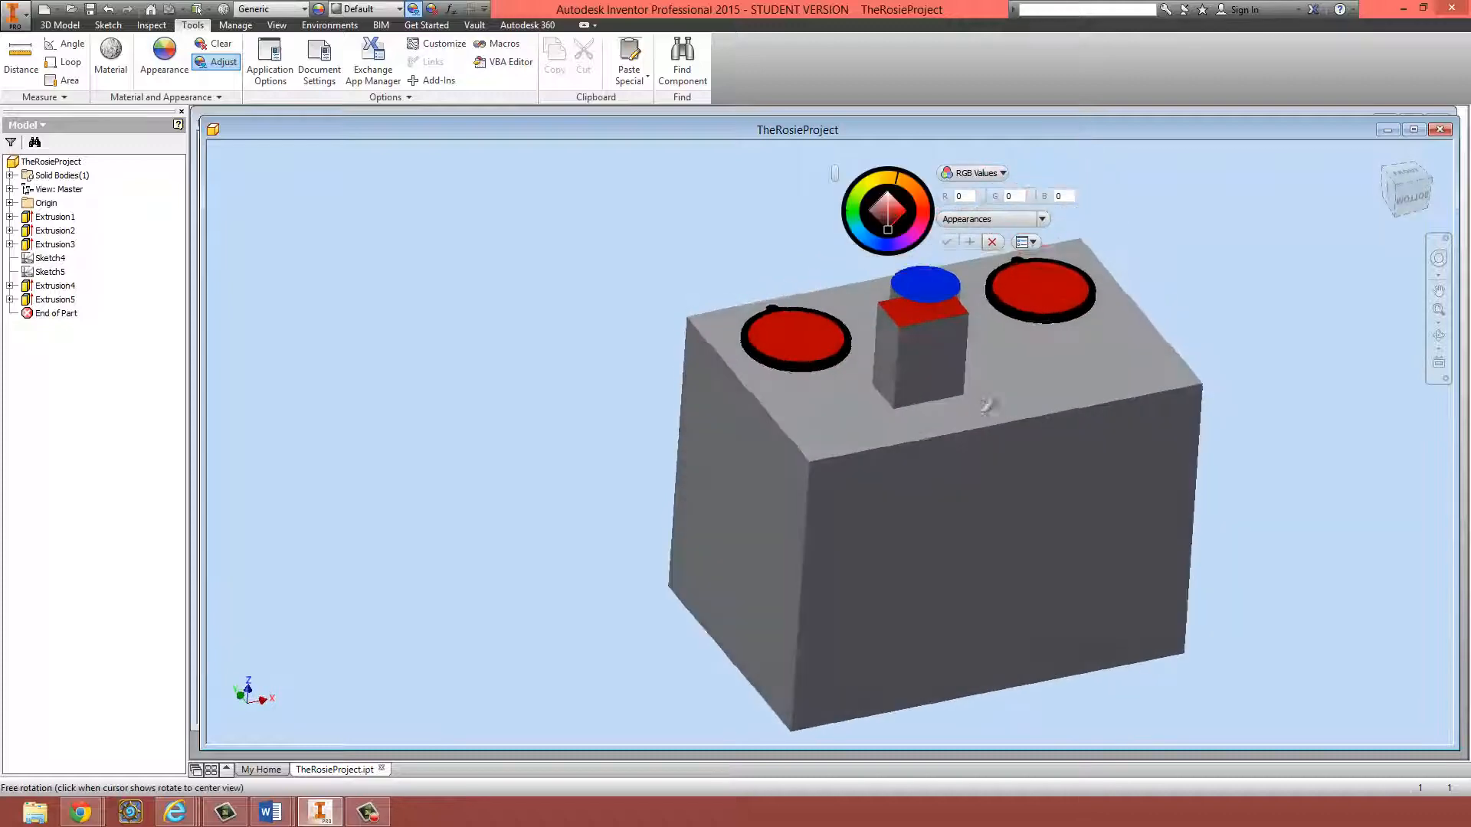
{"action": "scroll", "coordinate": [928, 279], "scroll_direction": "down", "scroll_amount": 4}
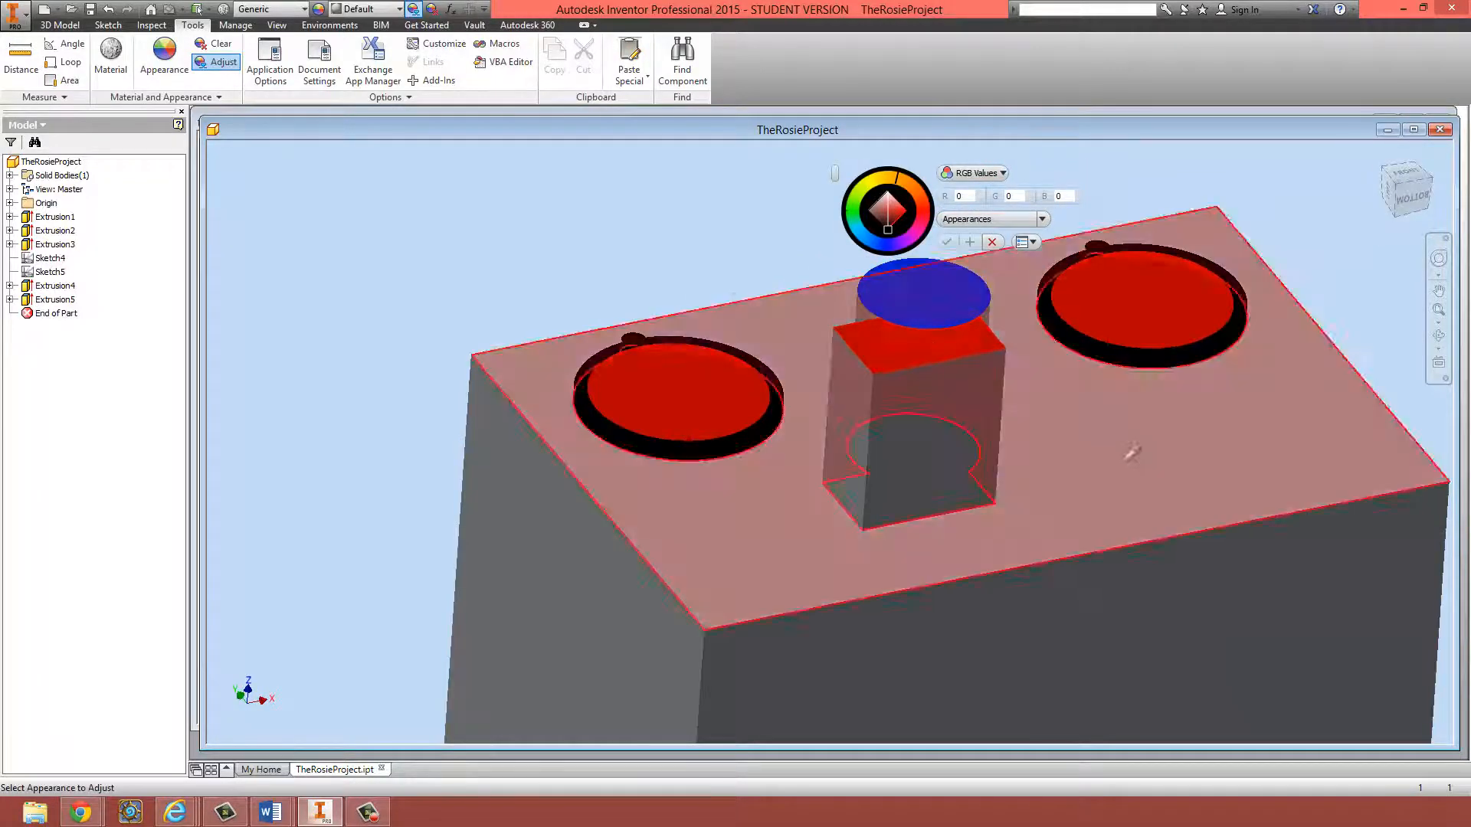
- Leave the colour adjustment and undo the central rectangle and circle features, including their face colours, extrusions and sketches
{"action": "middle_click_drag", "start_coordinate": [1128, 455], "coordinate": [1115, 505], "text": "shift"}
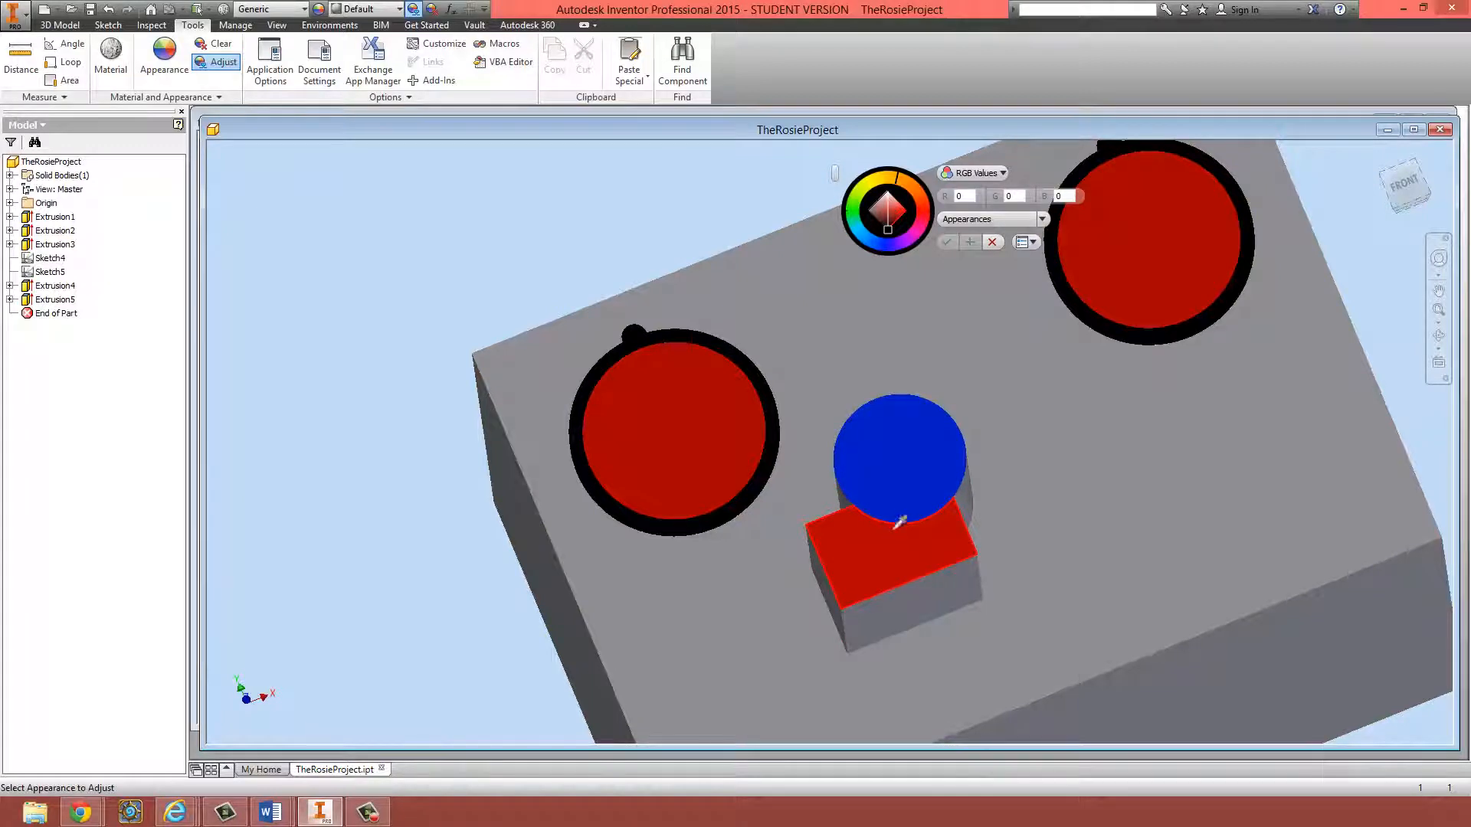
{"action": "left_click", "coordinate": [1002, 277]}
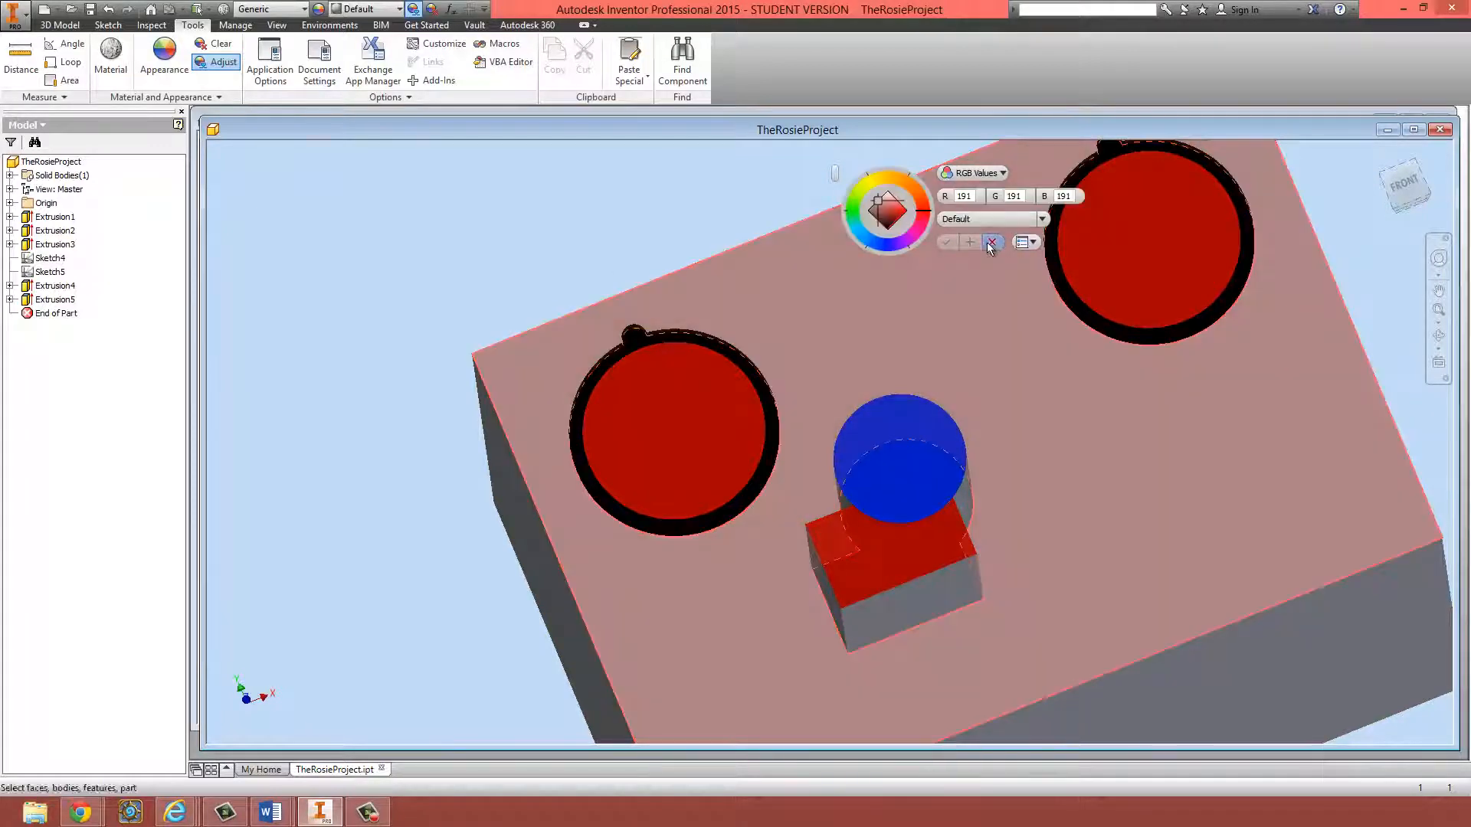
{"action": "left_click", "coordinate": [989, 244]}
{"action": "key", "text": "ctrl+z"}
{"action": "key", "text": "ctrl+z"}
{"action": "key", "text": "ctrl+z"}
{"action": "key", "text": "ctrl+z"}
{"action": "key", "text": "ctrl+z"}
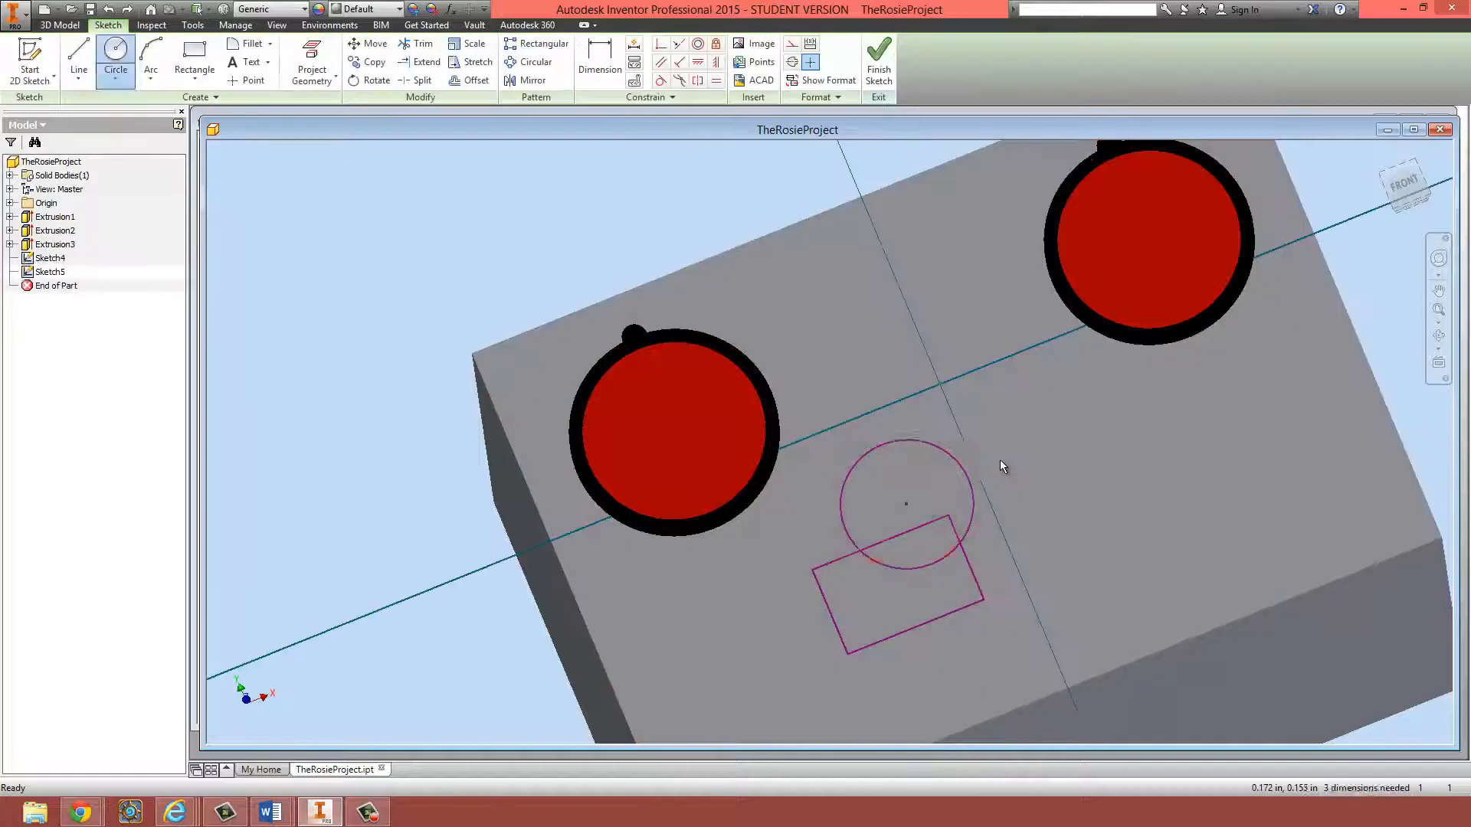
{"action": "key", "text": "ctrl+z"}
{"action": "key", "text": "ctrl+z"}
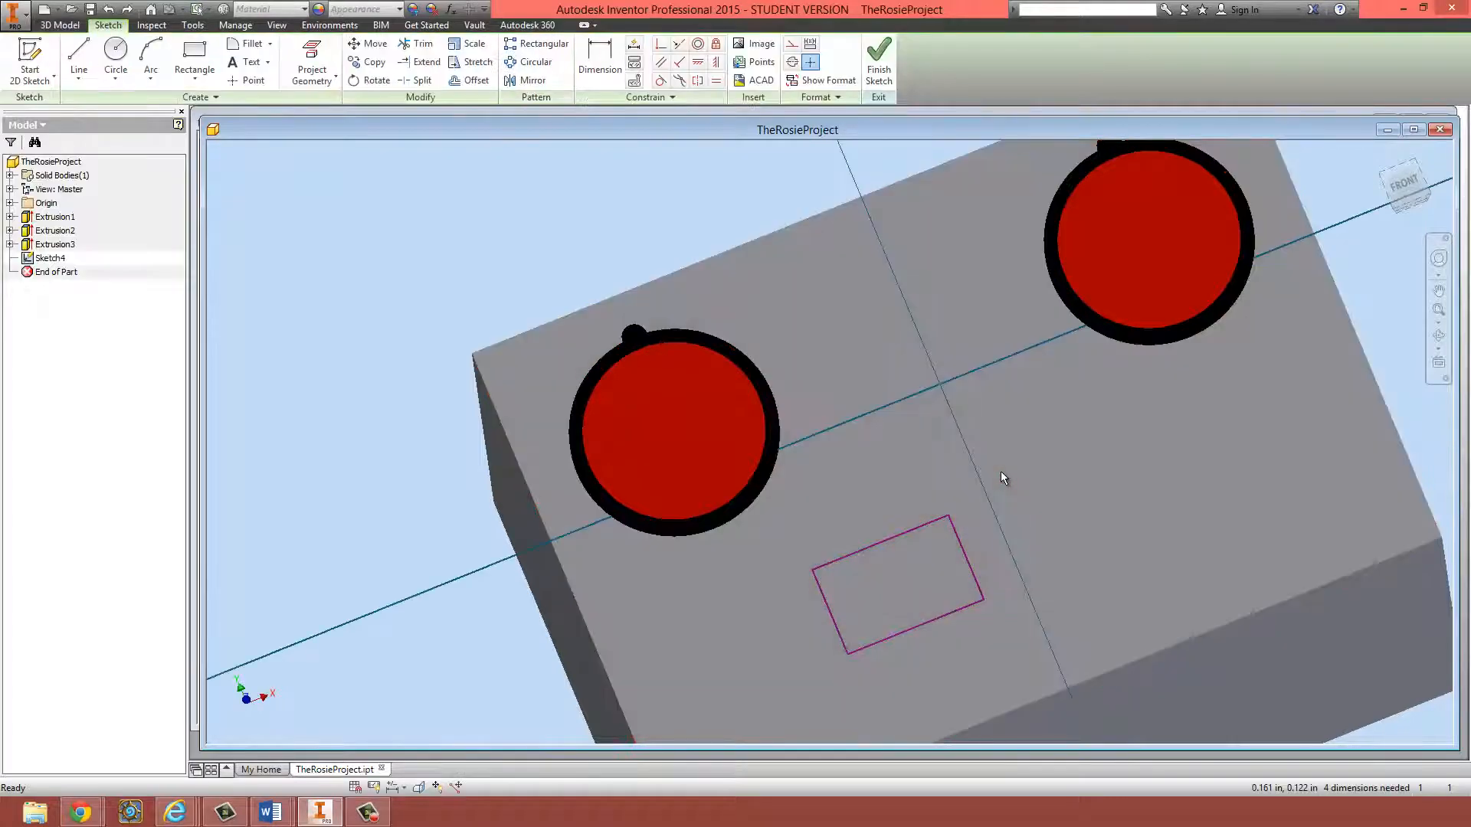
{"action": "key", "text": "ctrl+z"}
{"action": "scroll", "coordinate": [985, 485], "scroll_direction": "down", "scroll_amount": 5}
{"action": "key", "text": "ctrl+z"}
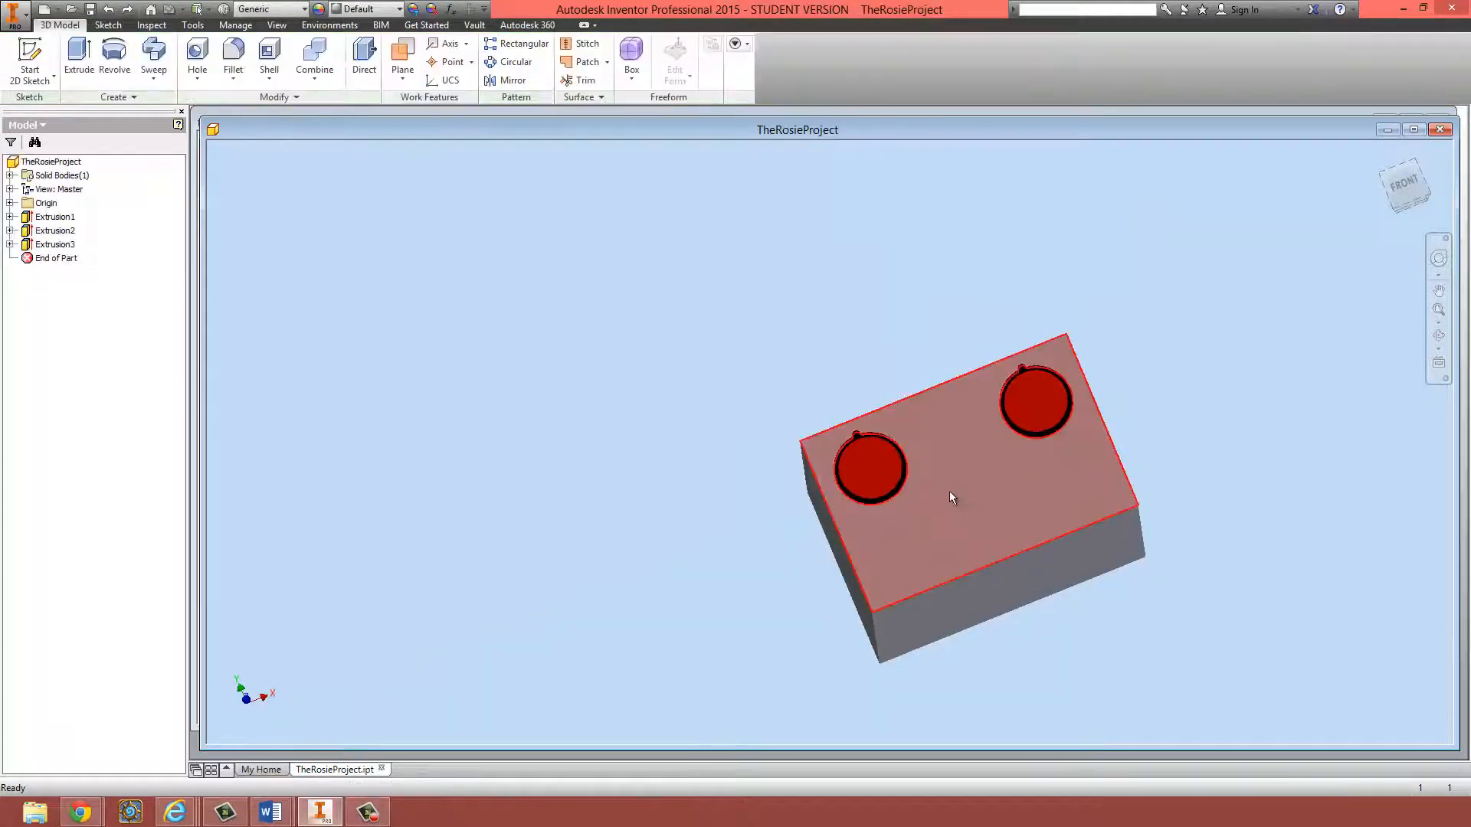
- Start a sketch on the block's front face and draw a rectangle about 0.354 in wide centrally below the two red circles
{"action": "left_click_drag", "start_coordinate": [0, 58], "coordinate": [1155, 80]}
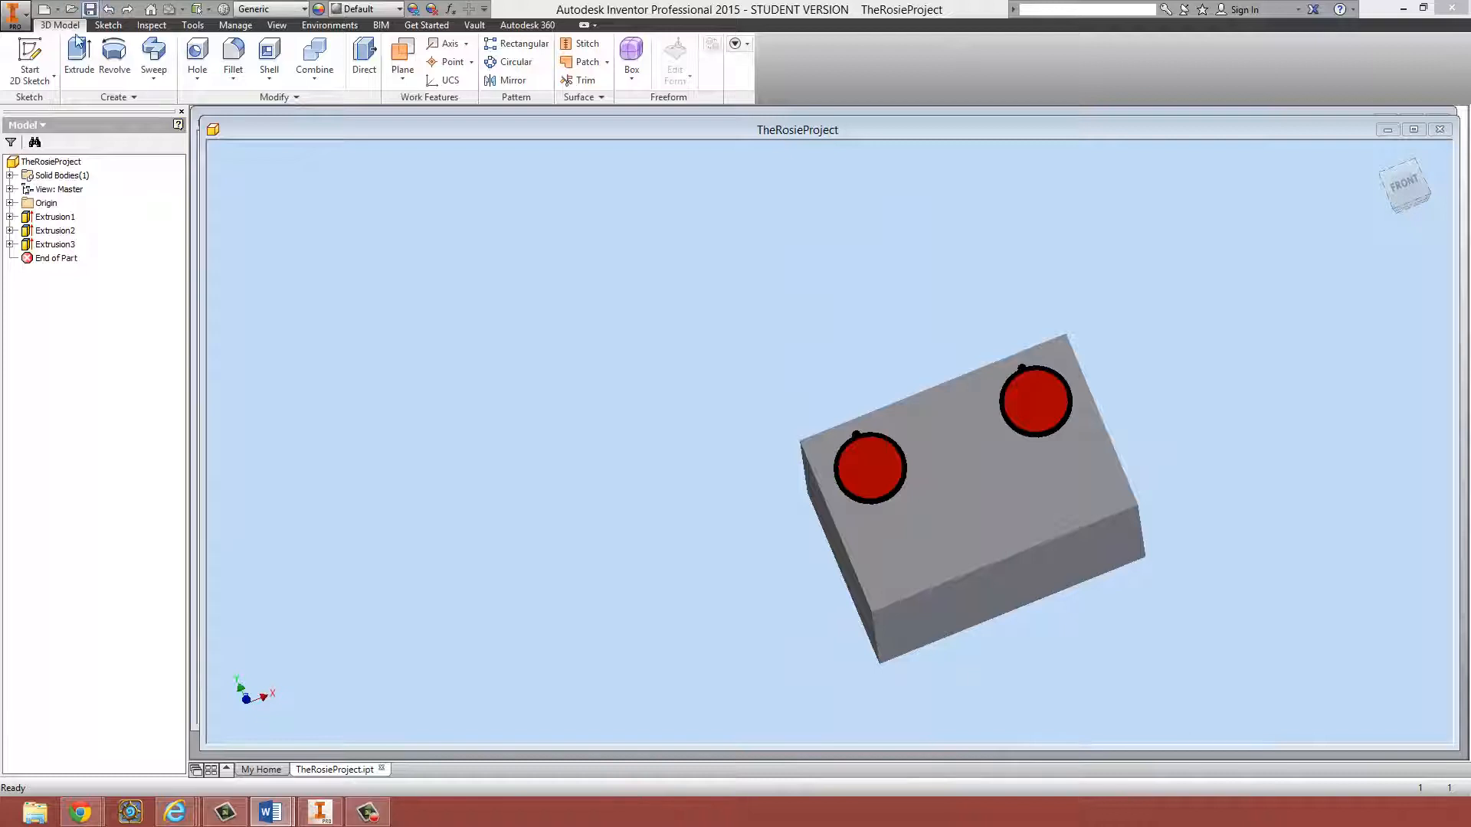
{"action": "left_click", "coordinate": [31, 51]}
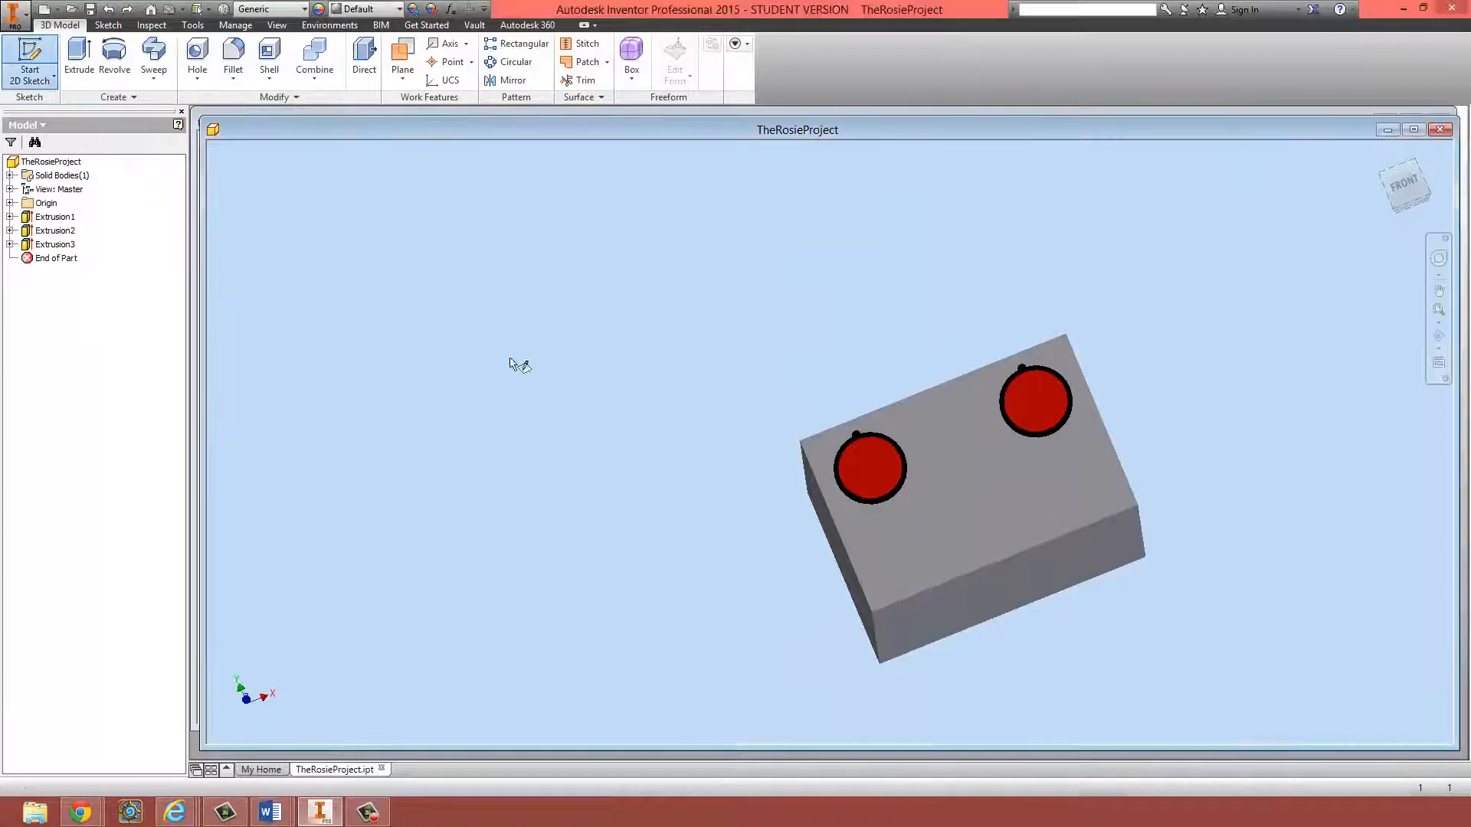
{"action": "left_click", "coordinate": [958, 503]}
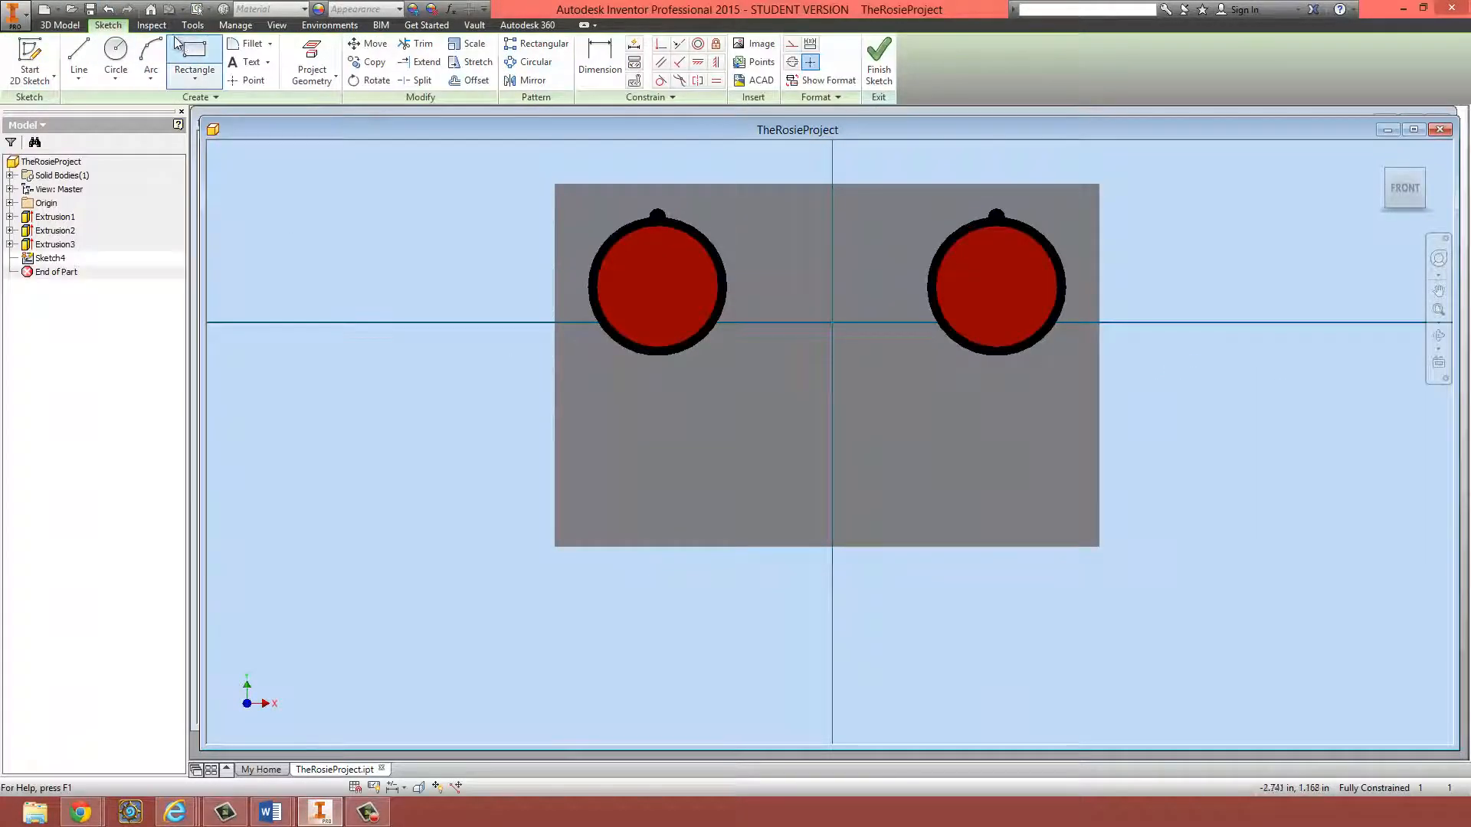
{"action": "left_click", "coordinate": [194, 58]}
{"action": "scroll", "coordinate": [751, 456], "scroll_direction": "up", "scroll_amount": 3}
{"action": "left_click", "coordinate": [825, 391]}
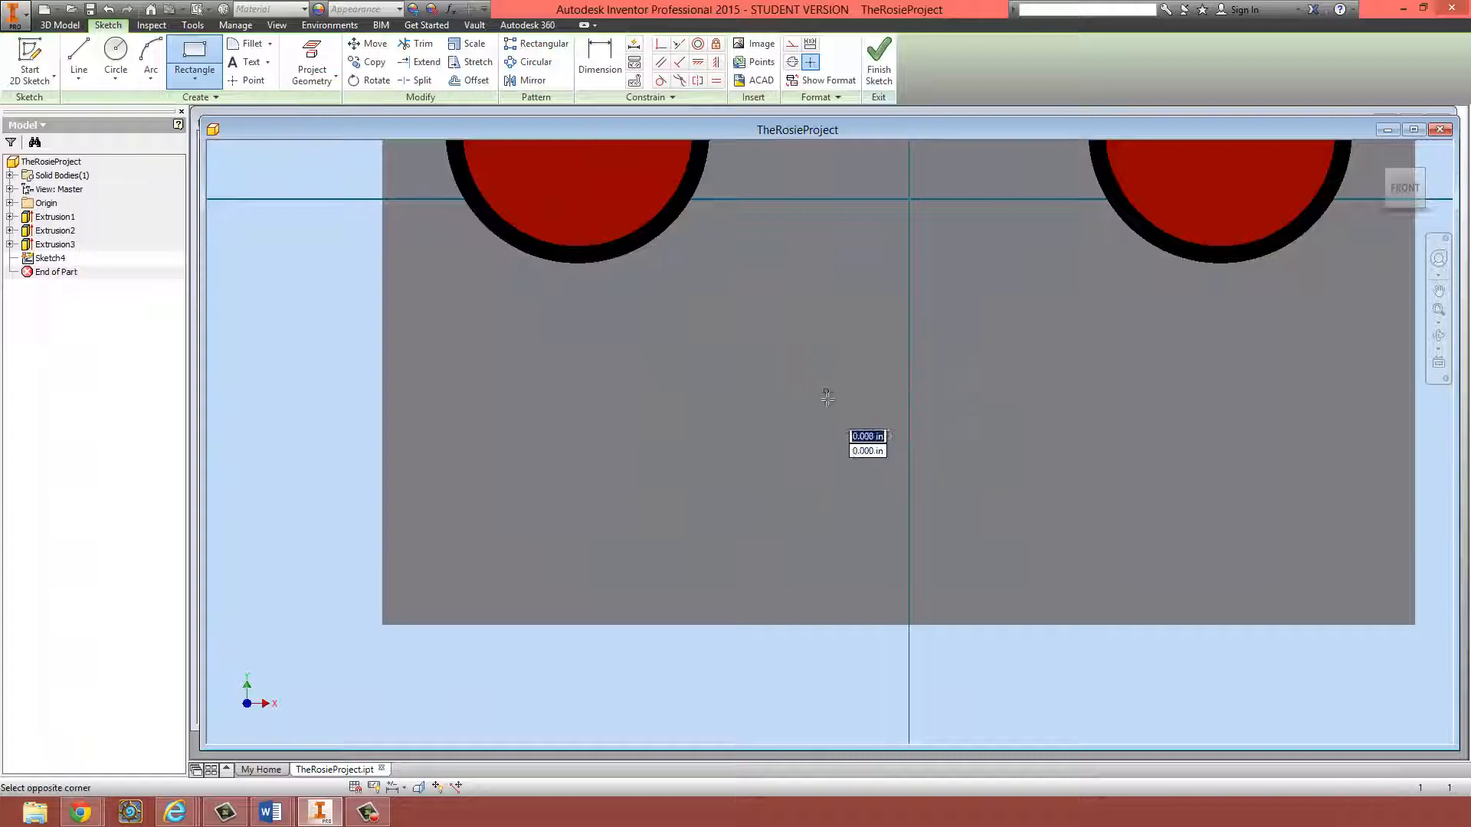
{"action": "left_click", "coordinate": [988, 580]}
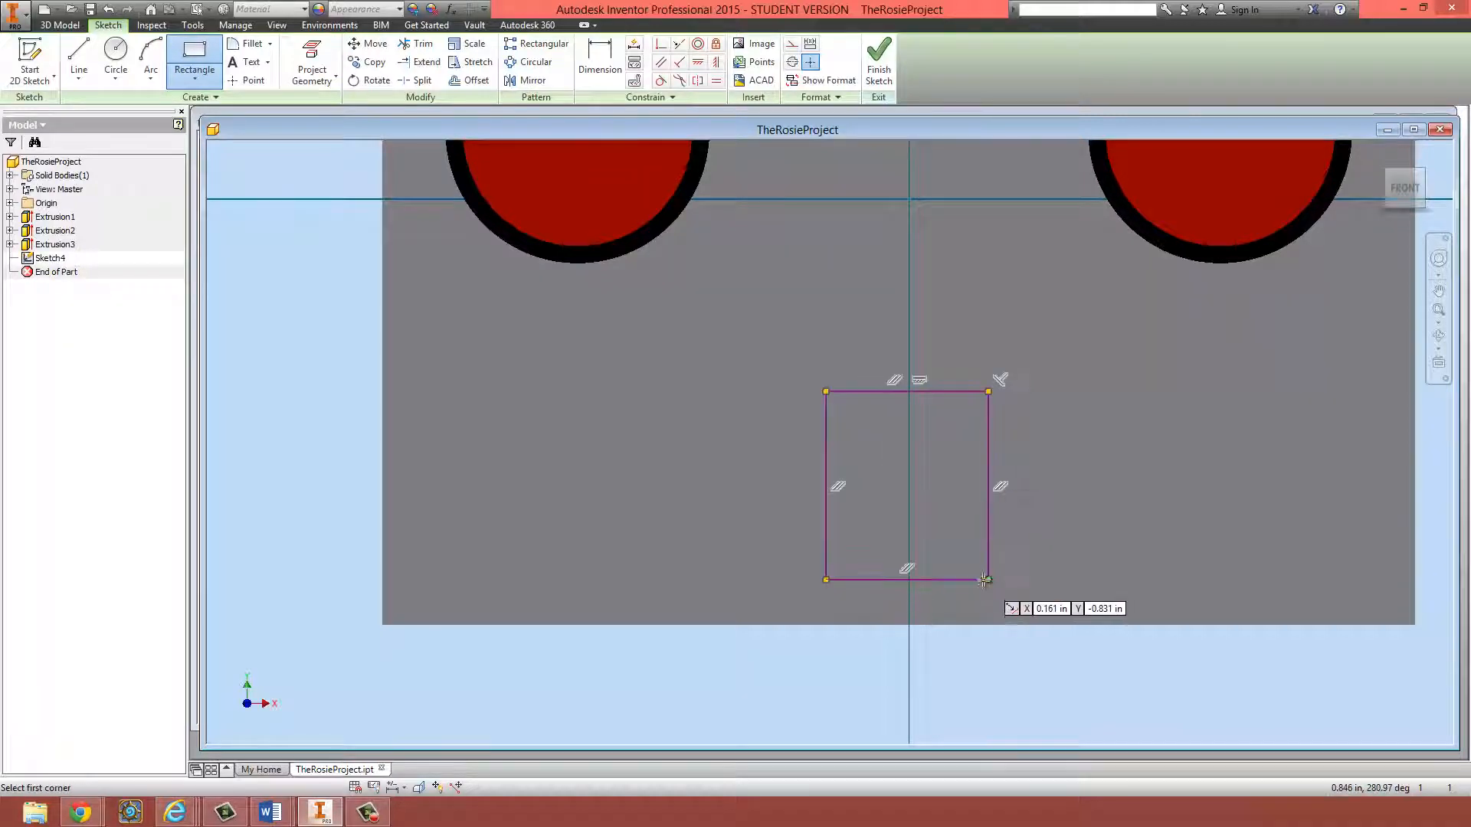
{"action": "middle_click_drag", "start_coordinate": [1063, 627], "coordinate": [1003, 527]}
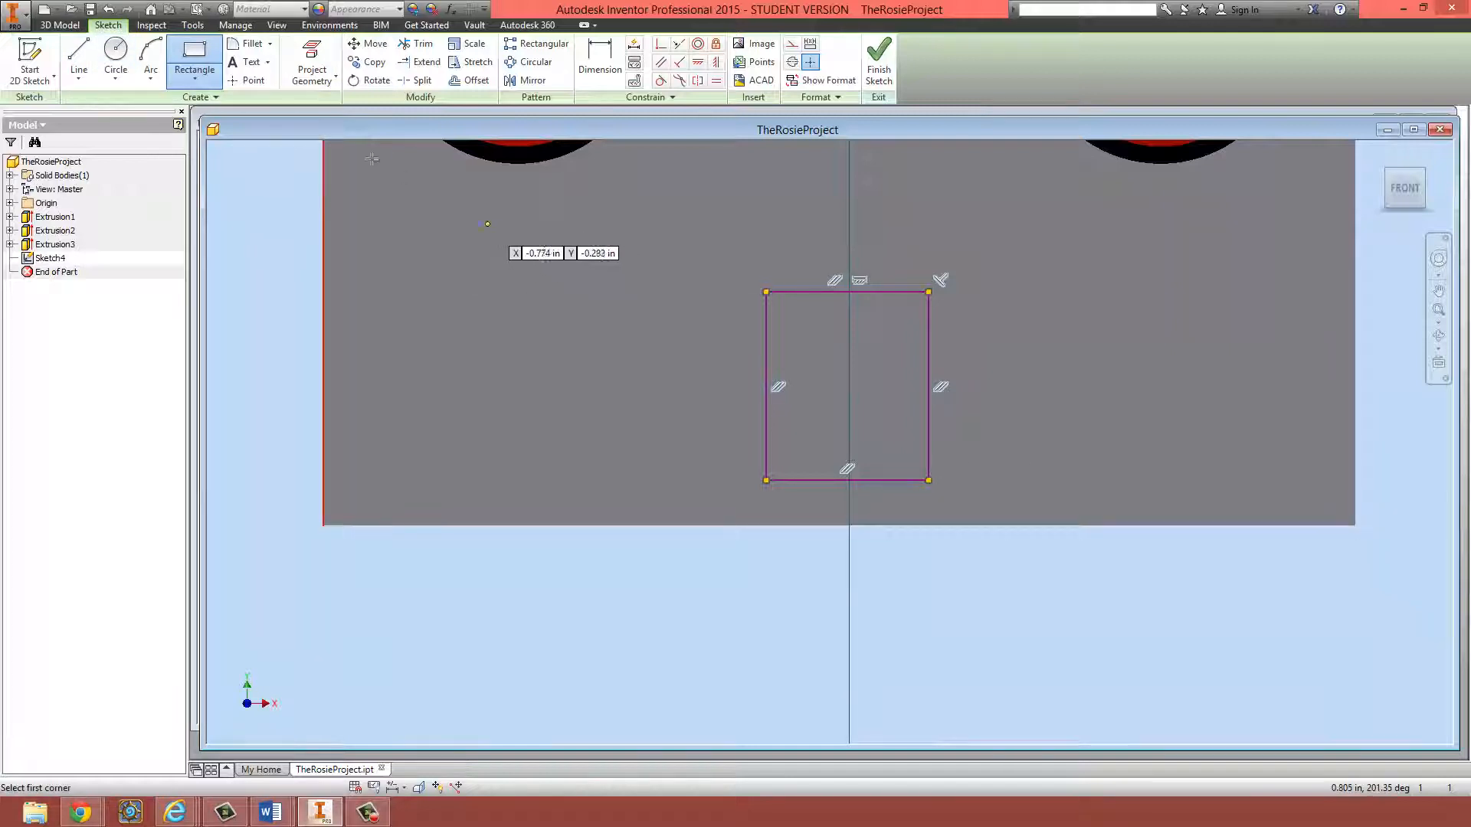
- Draw a horizontal line across the middle of the rectangle, between the midpoints of its vertical sides
{"action": "left_click", "coordinate": [85, 58]}
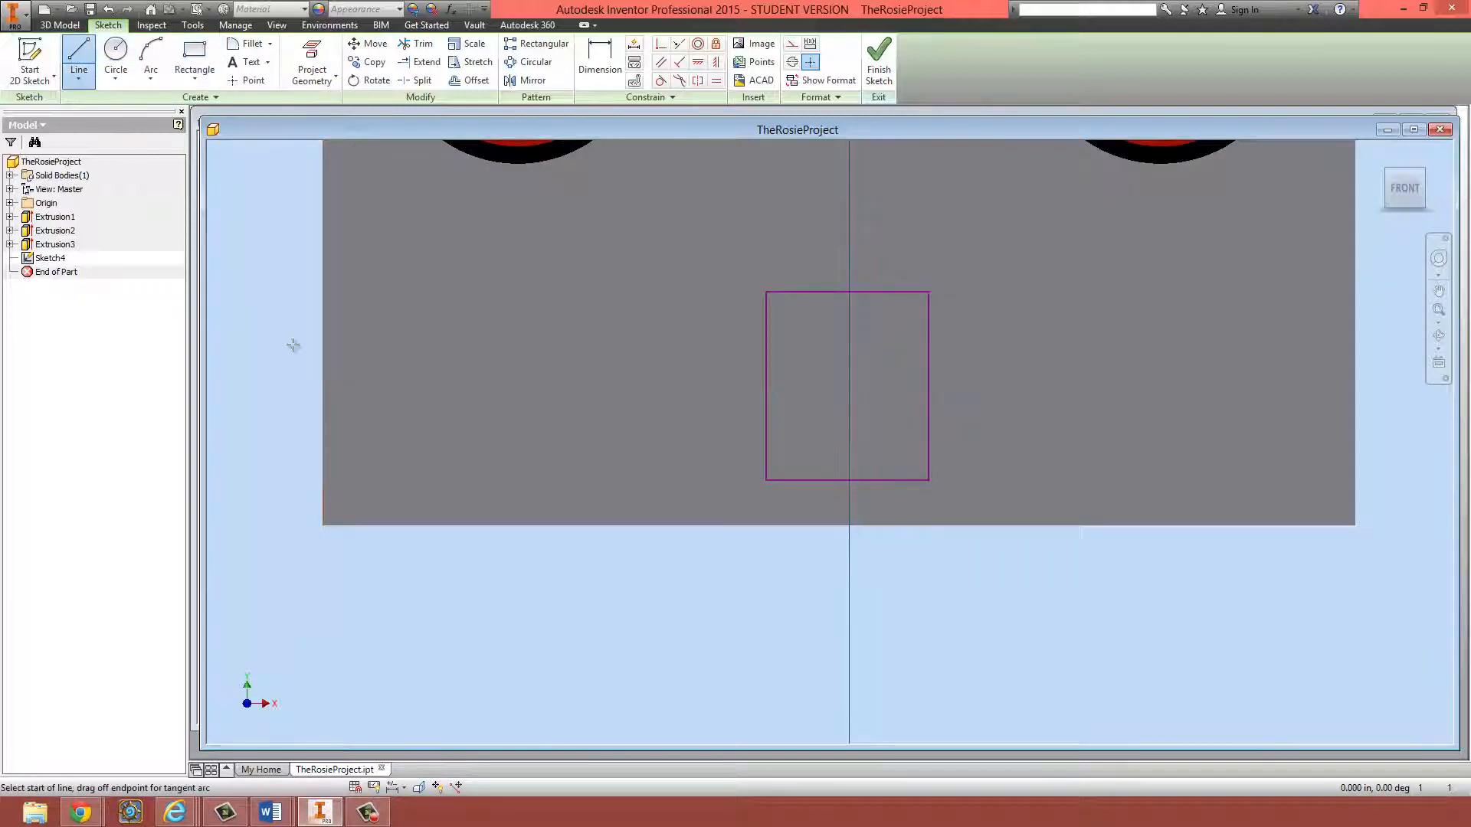
{"action": "left_click", "coordinate": [765, 385]}
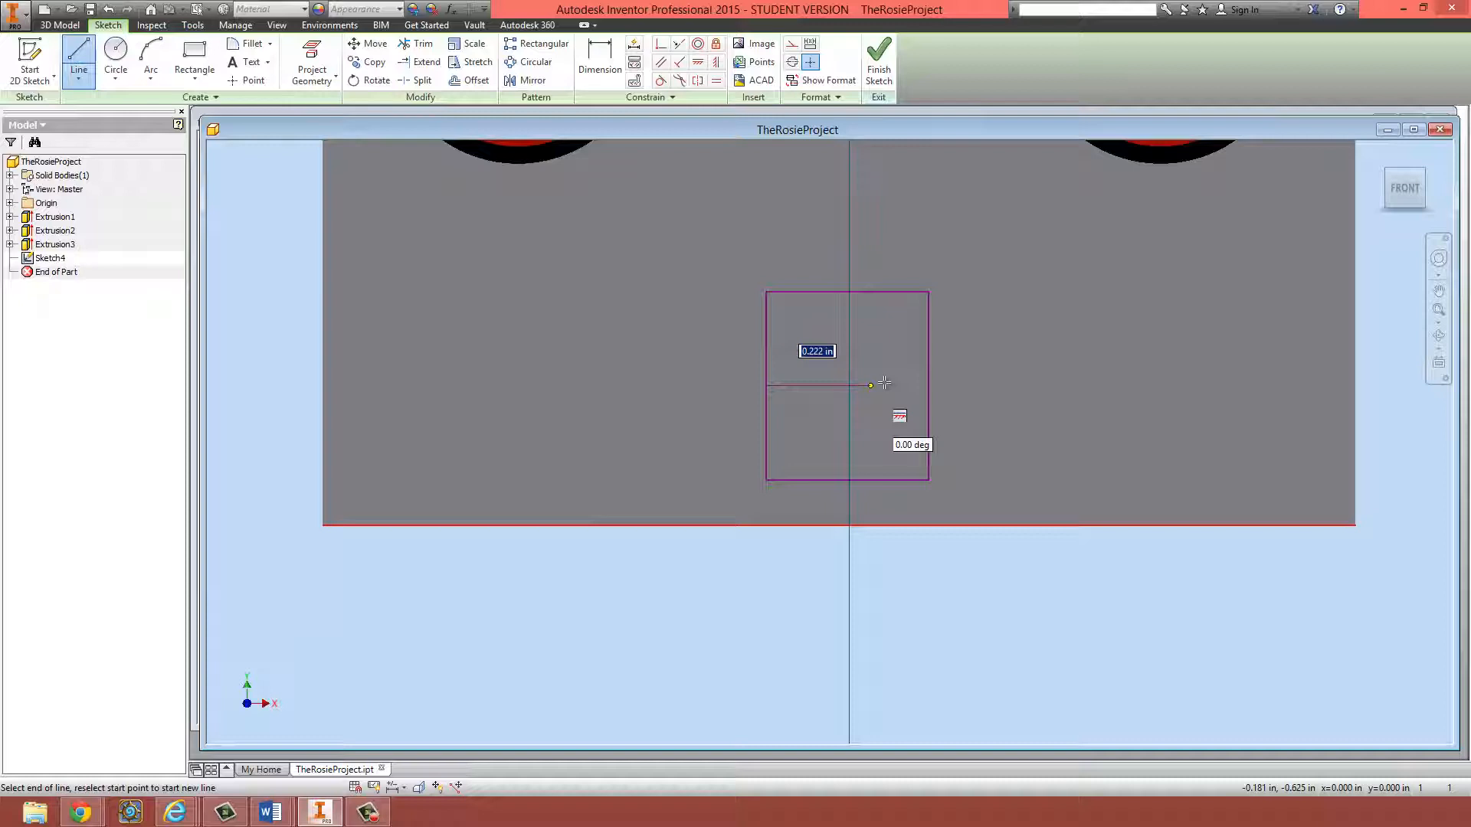
{"action": "left_click", "coordinate": [925, 387]}
{"action": "key", "text": "Escape"}
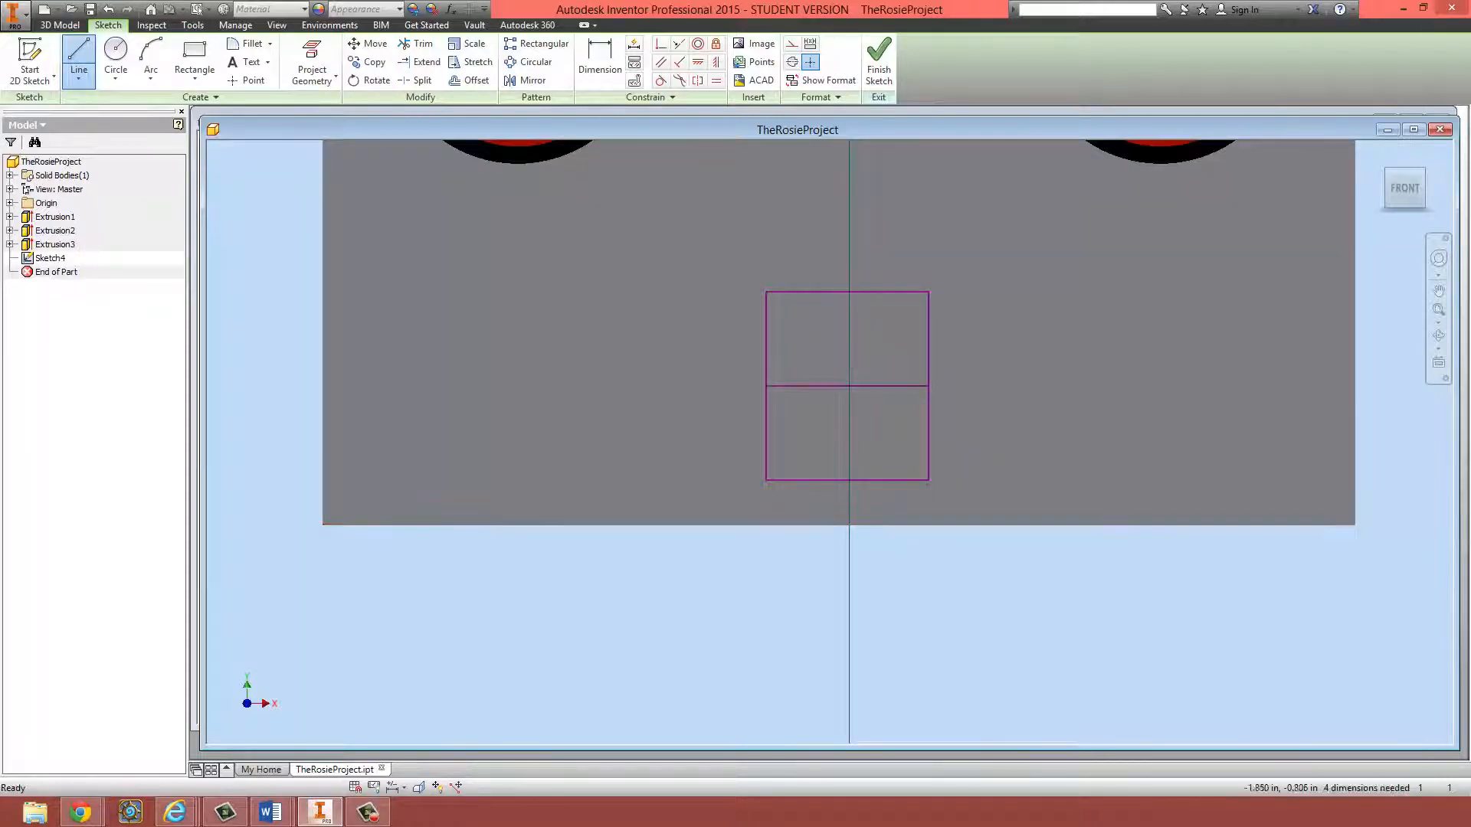
- Switch to the Word document, examine the mouth on the robot reference picture, and return to the Inventor sketch
{"action": "key", "text": "alt+Tab"}
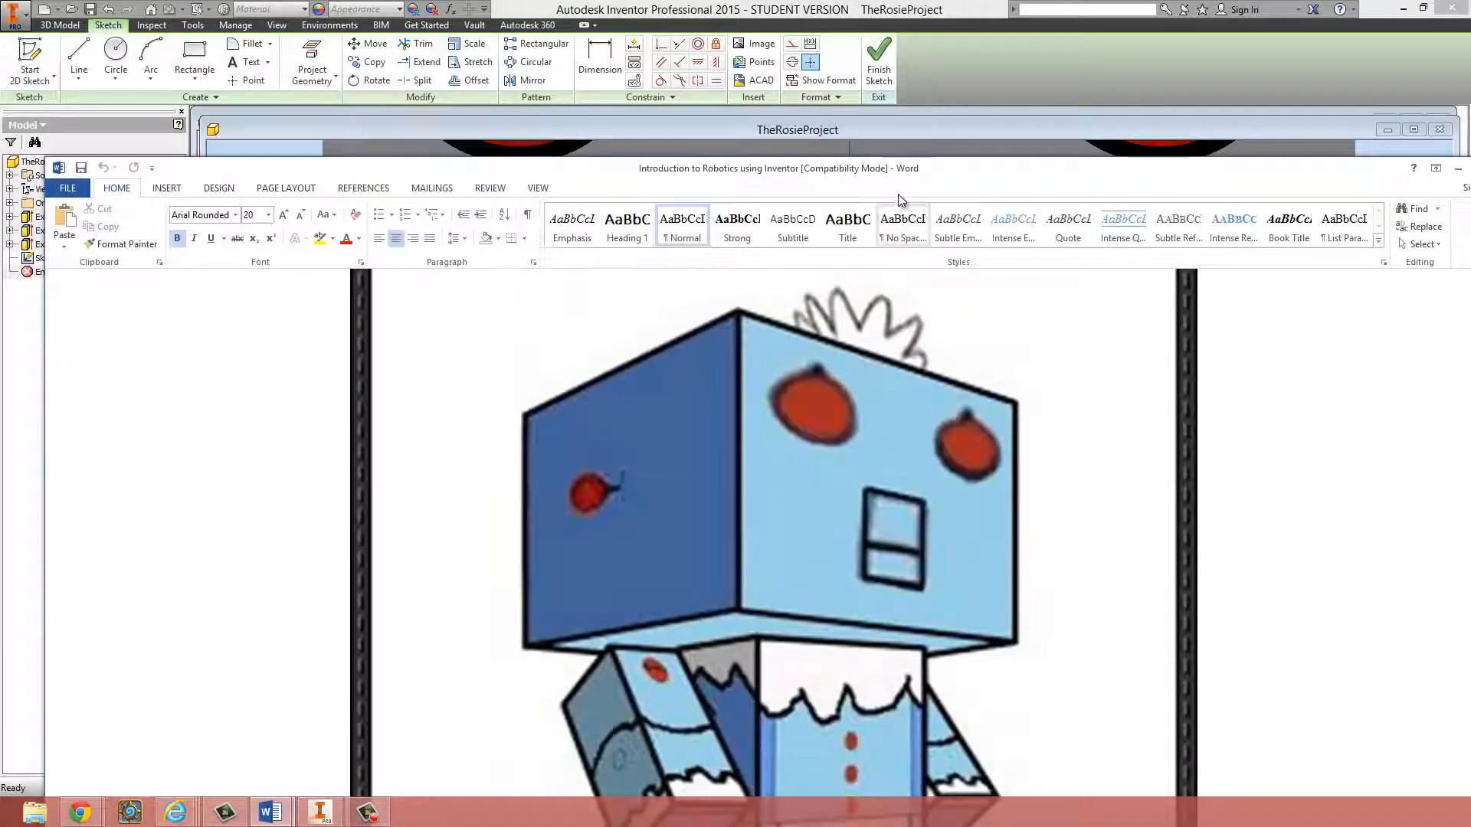
{"action": "left_click_drag", "start_coordinate": [898, 168], "coordinate": [462, 634]}
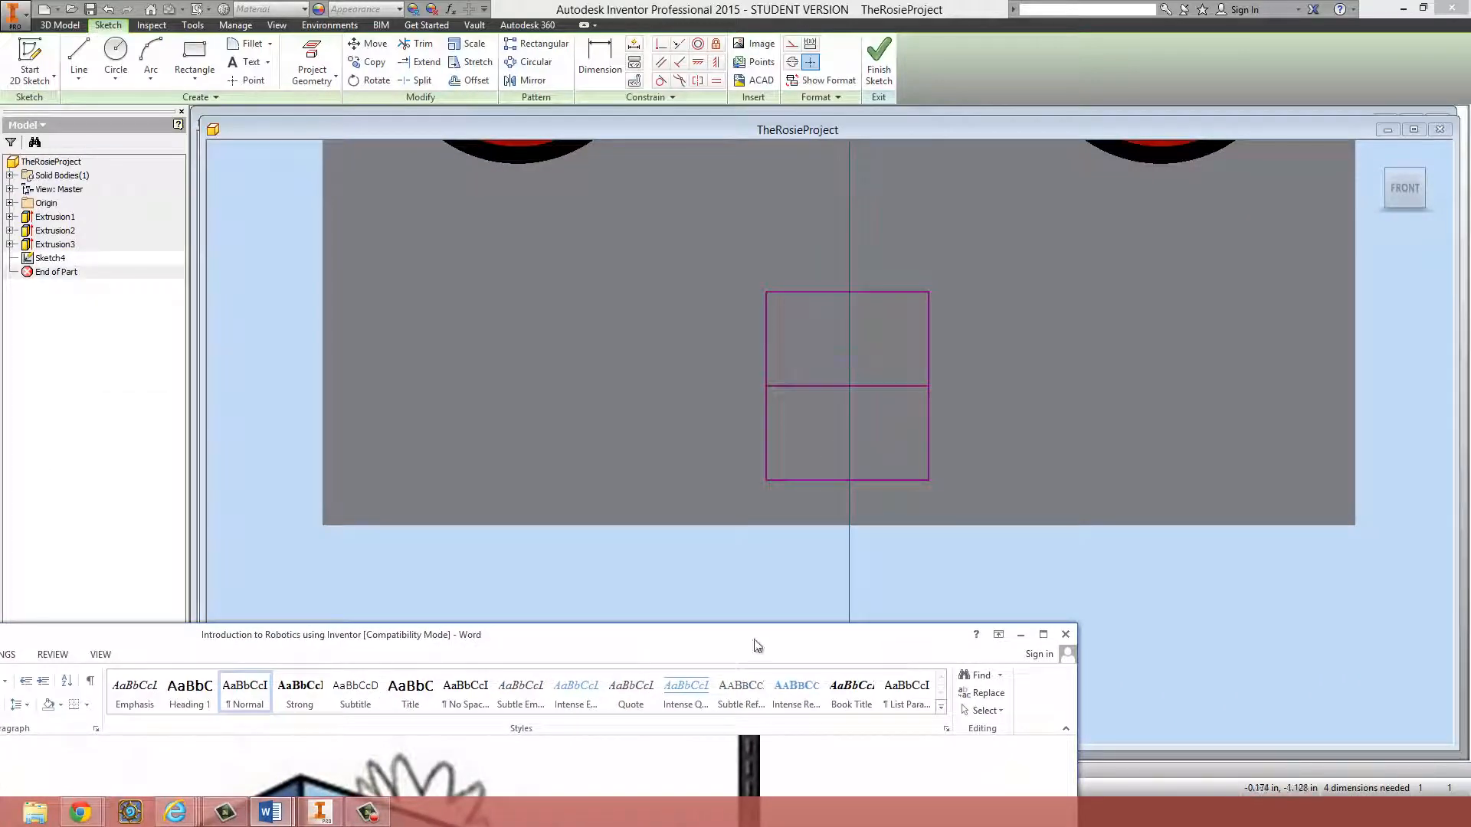
{"action": "left_click_drag", "start_coordinate": [757, 645], "coordinate": [1000, 265]}
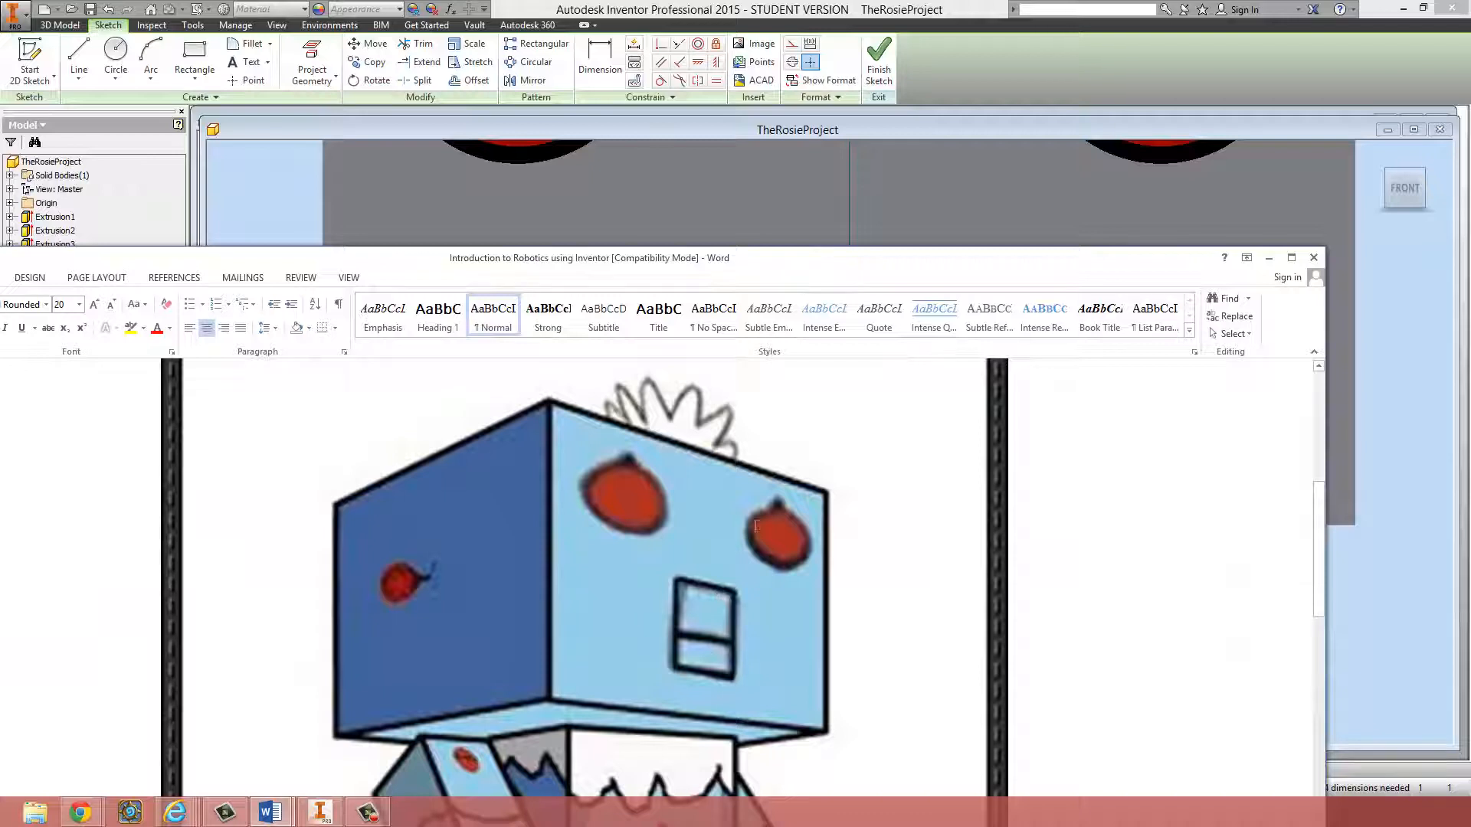
{"action": "left_click", "coordinate": [632, 209]}
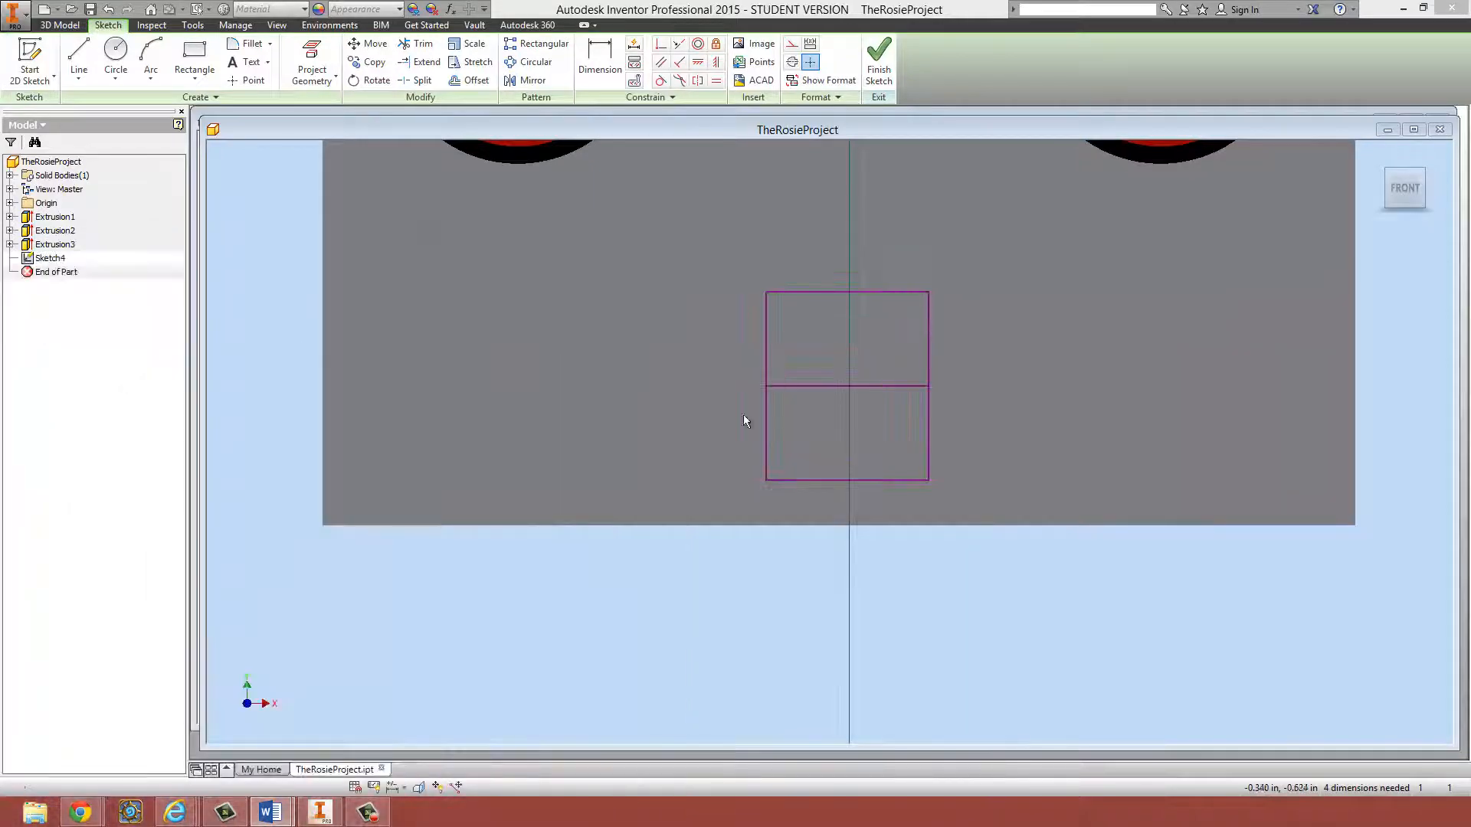
- Dimension the rectangle's top edge and set its width to 0.35 in
{"action": "left_click", "coordinate": [116, 57]}
{"action": "left_click", "coordinate": [599, 58]}
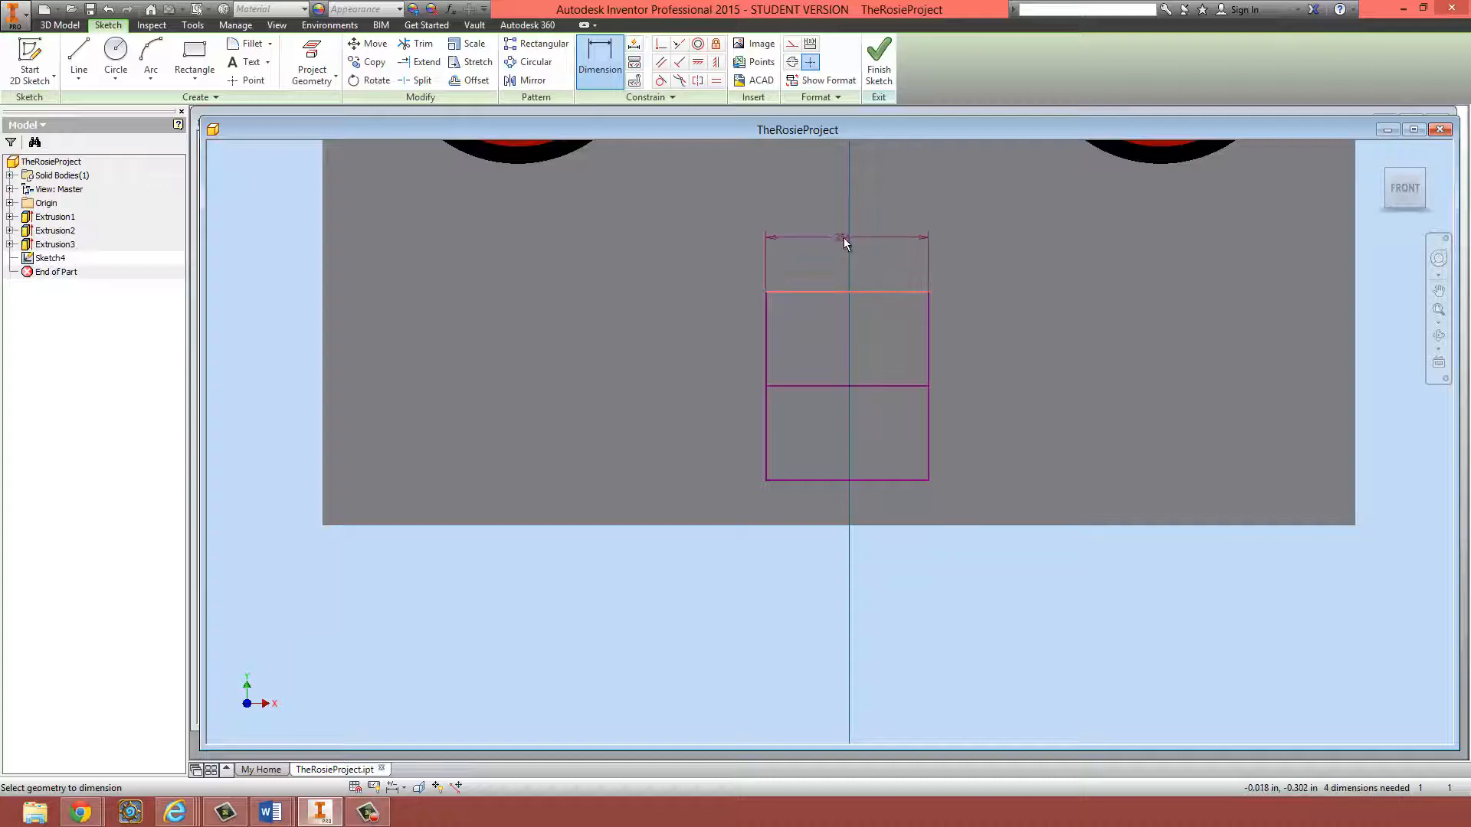
{"action": "left_click", "coordinate": [845, 240]}
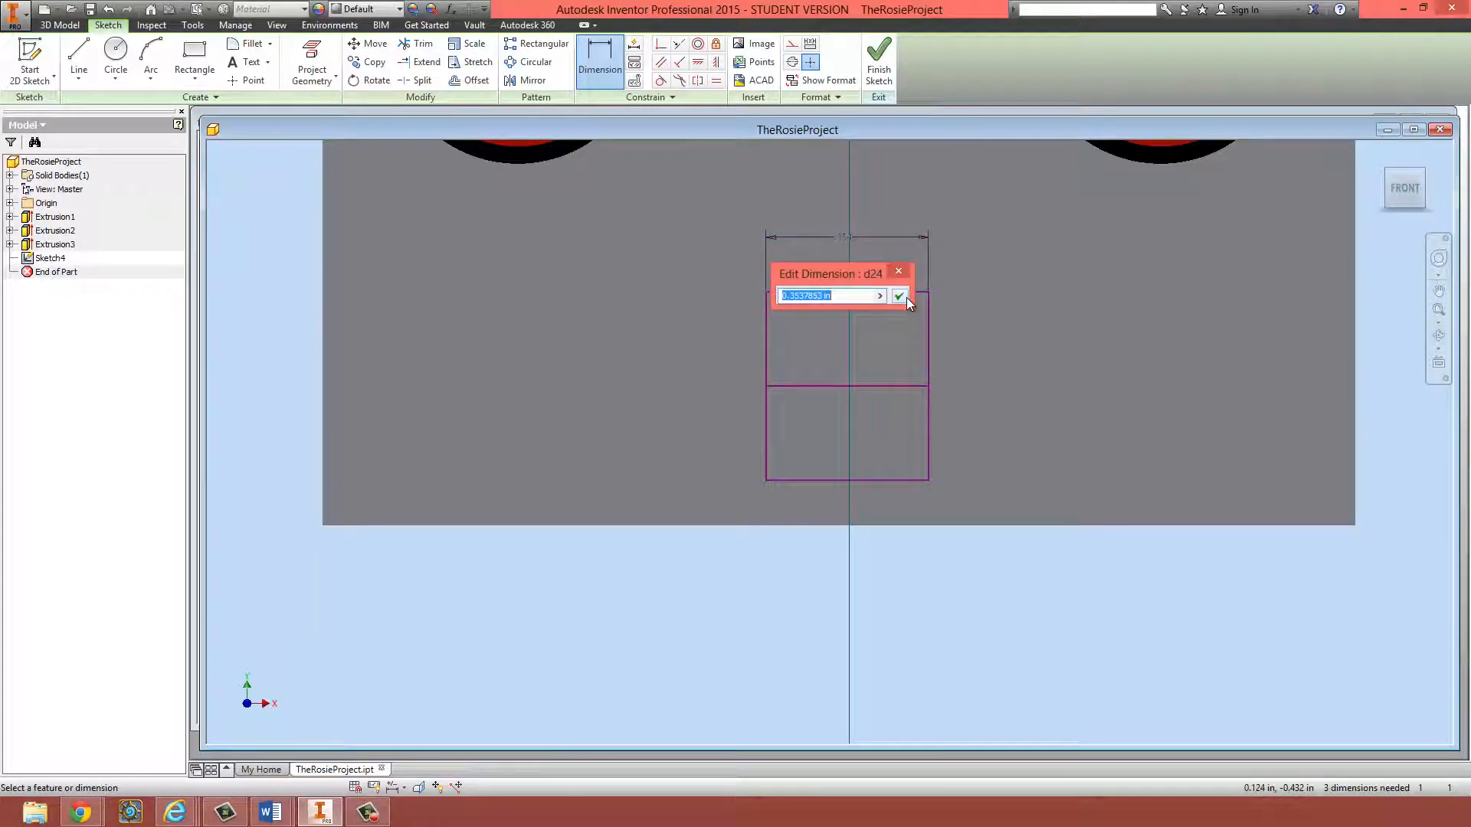
{"action": "type", "text": ".35"}
{"action": "key", "text": "Return"}
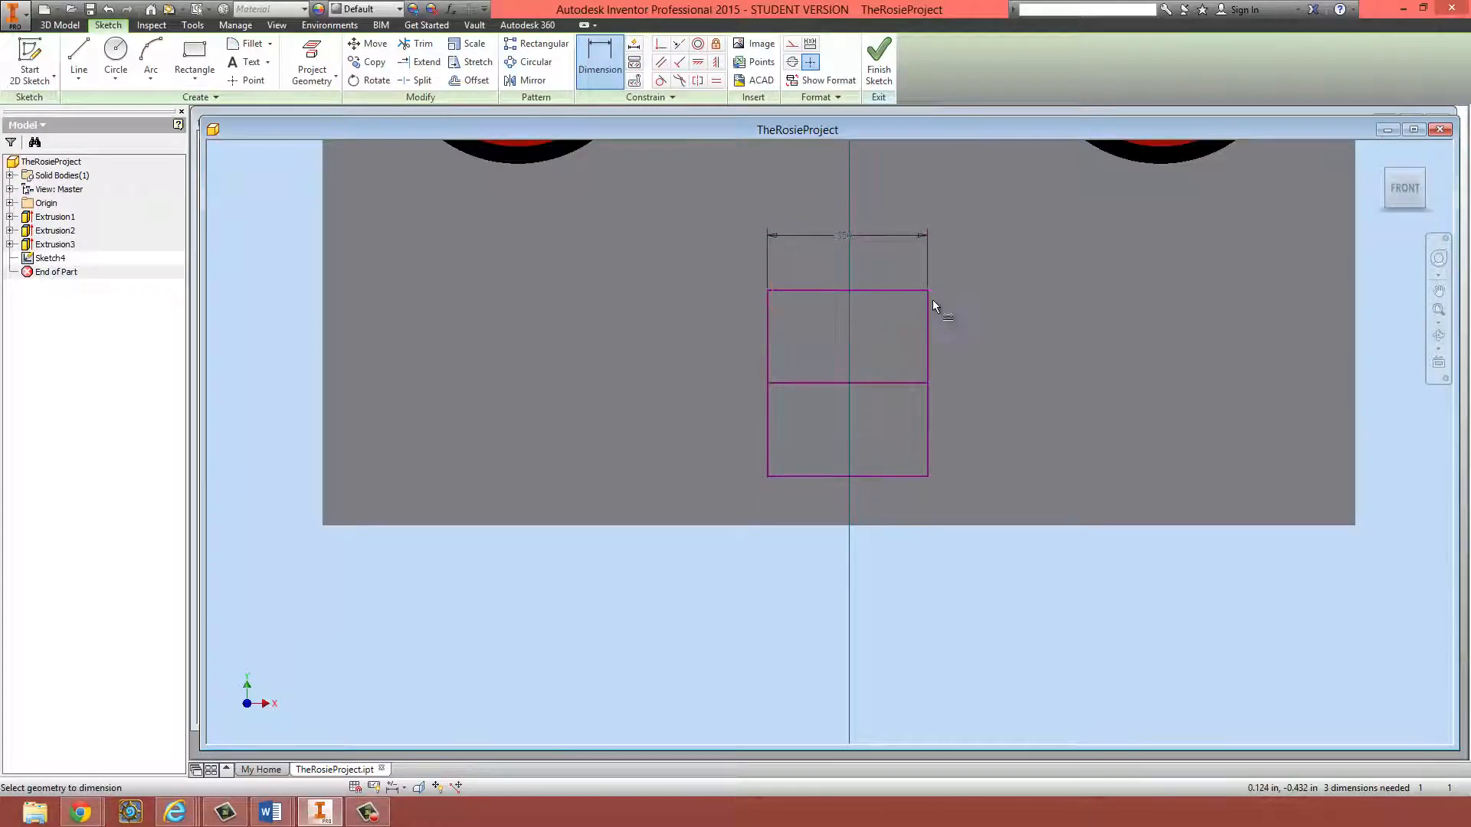
- Draw a vertical line through the rectangle from the midpoint of its top edge to the midpoint of its bottom edge
{"action": "left_click", "coordinate": [78, 62]}
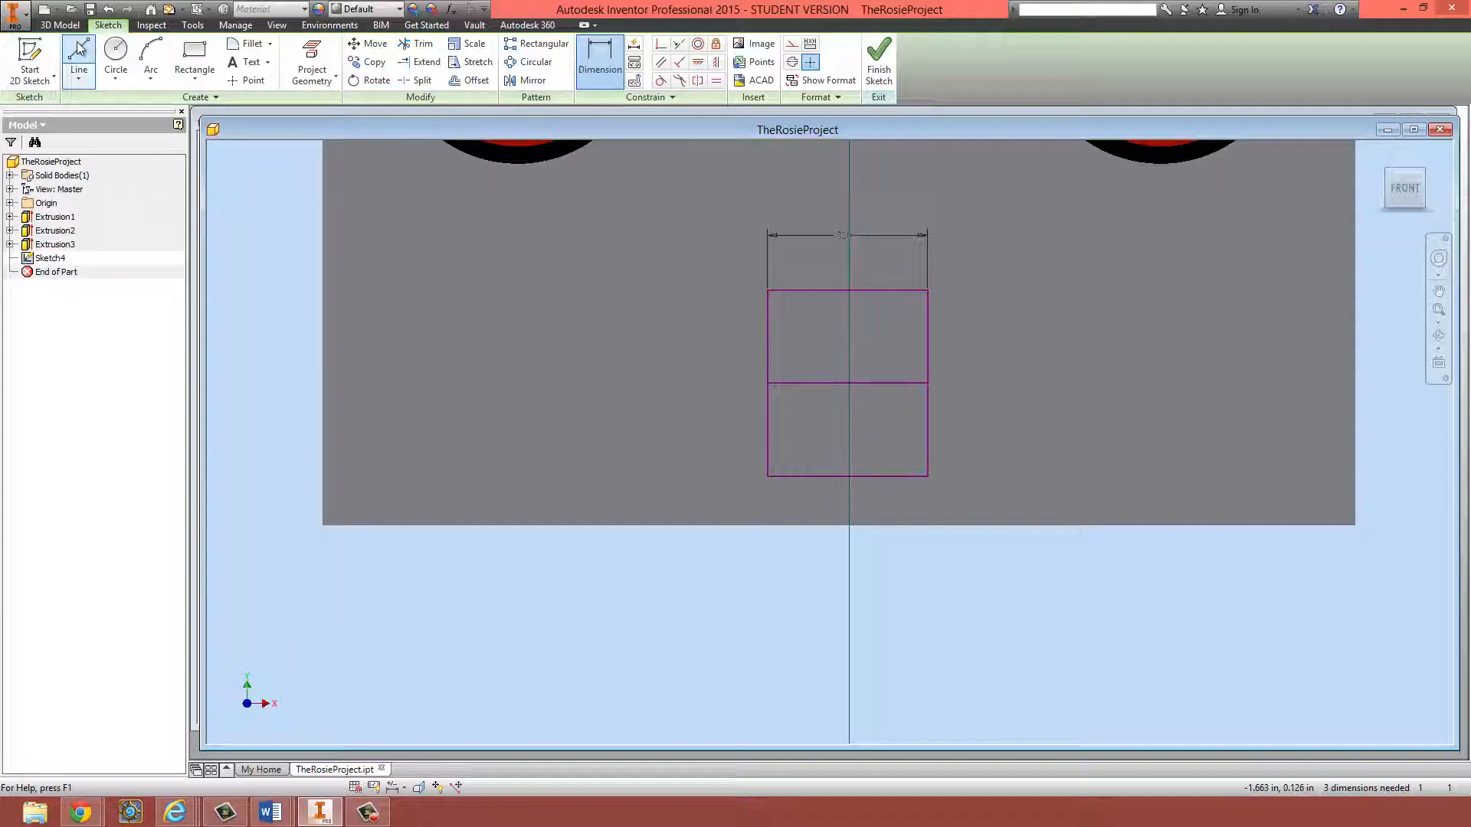
{"action": "left_click", "coordinate": [846, 291]}
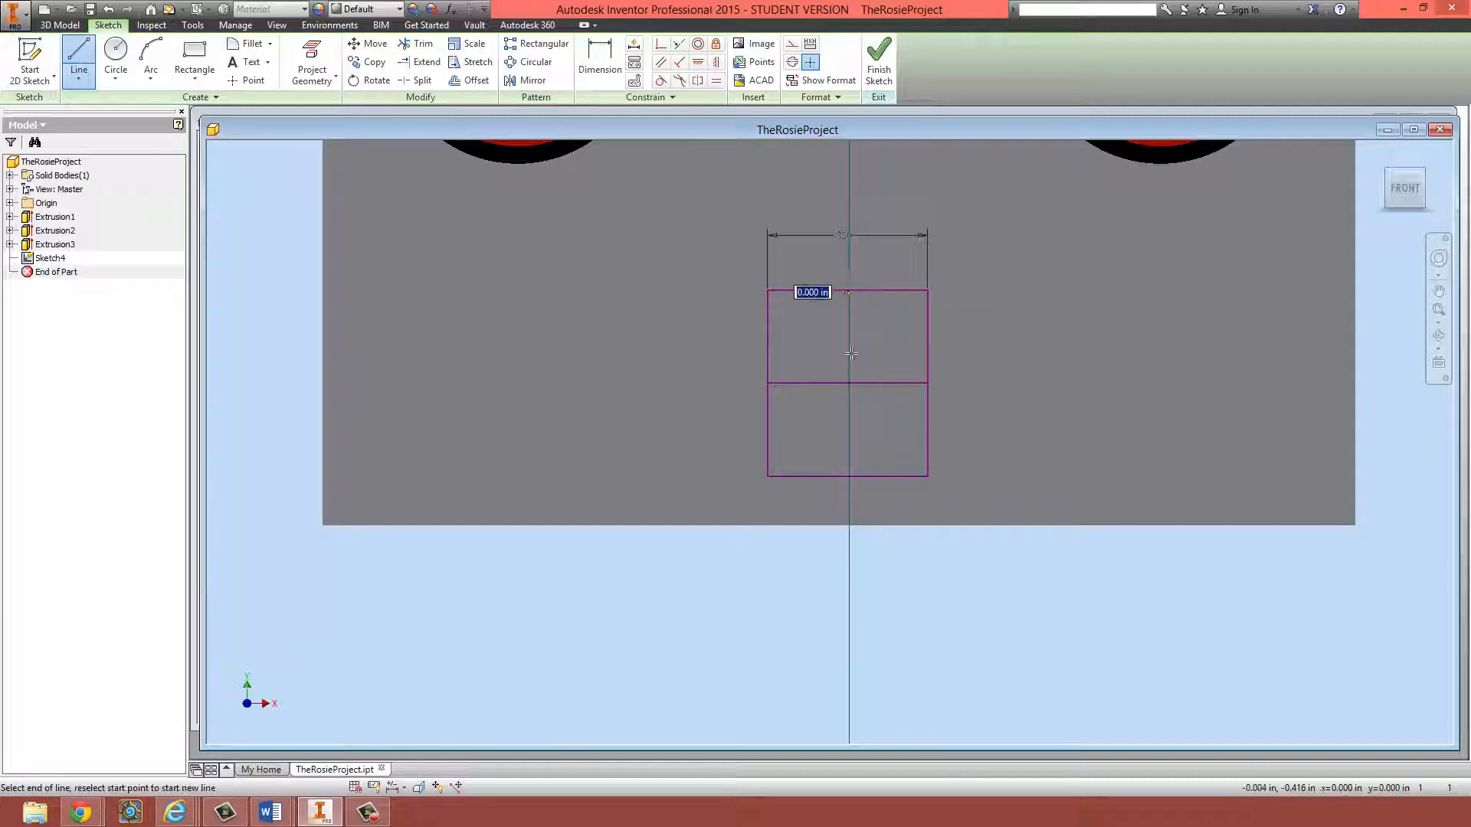
{"action": "double_click", "coordinate": [847, 477]}
{"action": "key", "text": "Escape"}
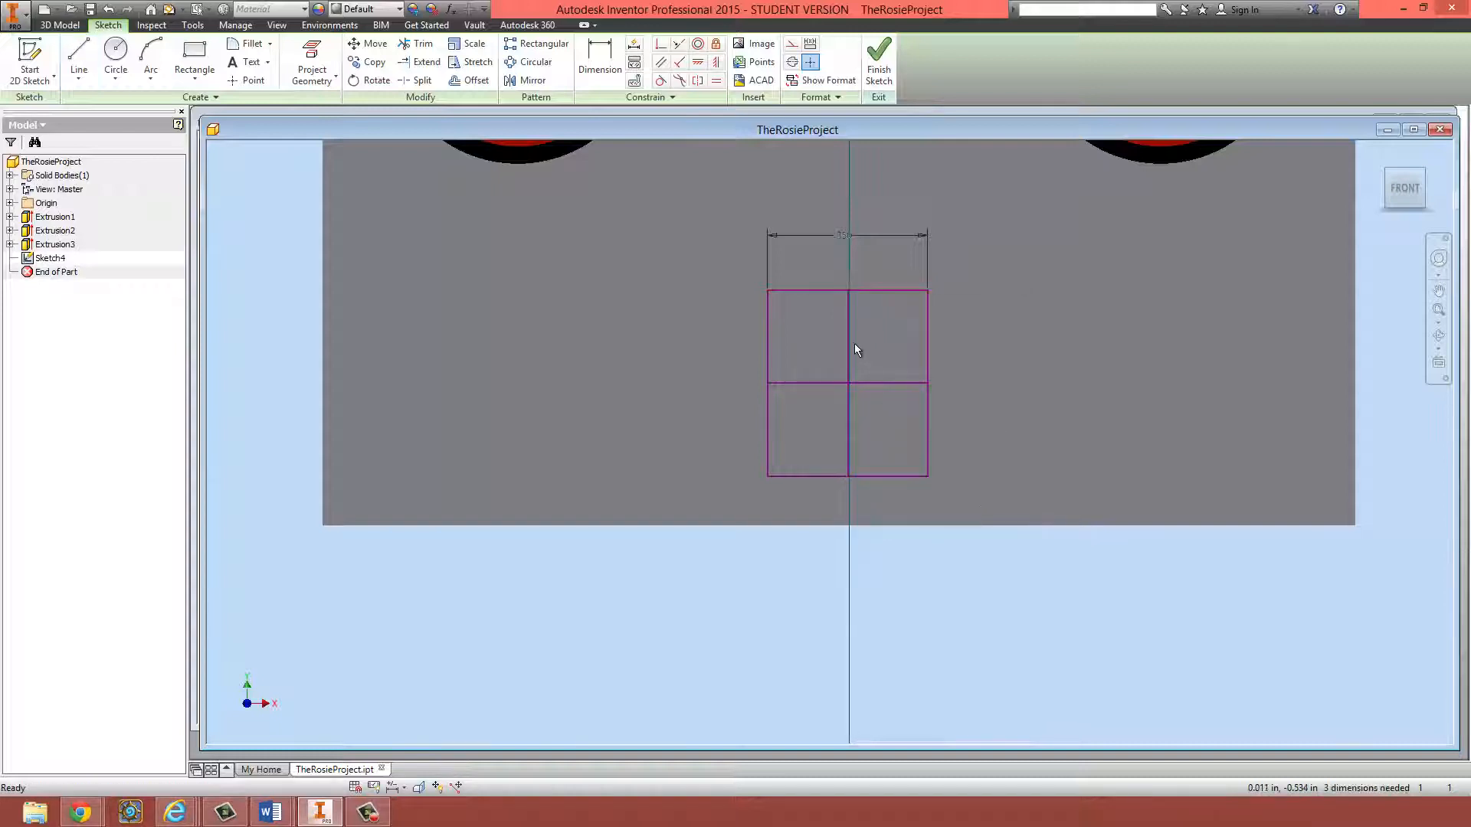
- Dimension the vertical centre line from the block's right edge and set the distance to 1.125 in to centre the rectangle
{"action": "left_click", "coordinate": [600, 58]}
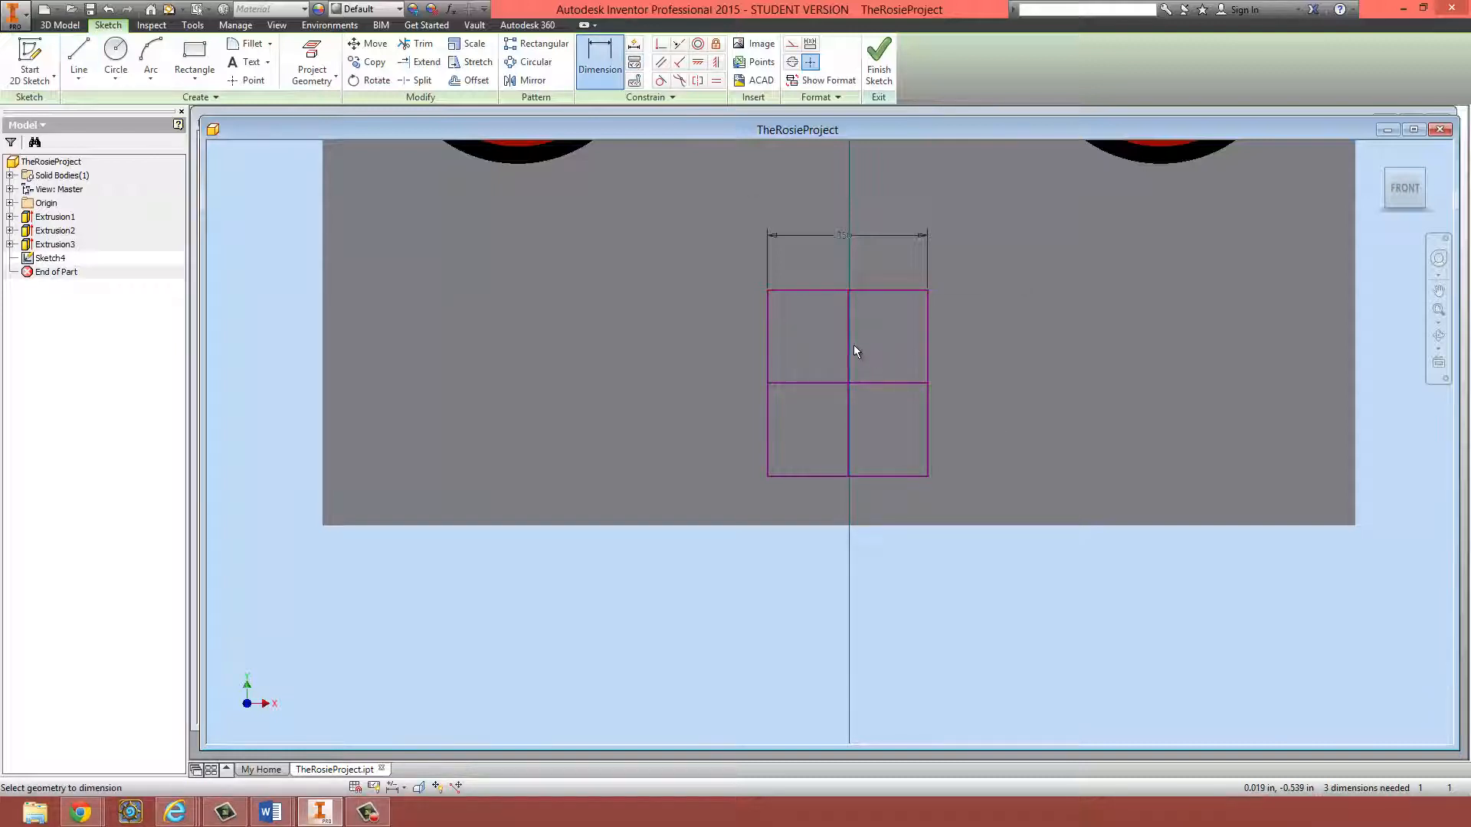
{"action": "left_click", "coordinate": [849, 343]}
{"action": "left_click", "coordinate": [1355, 409]}
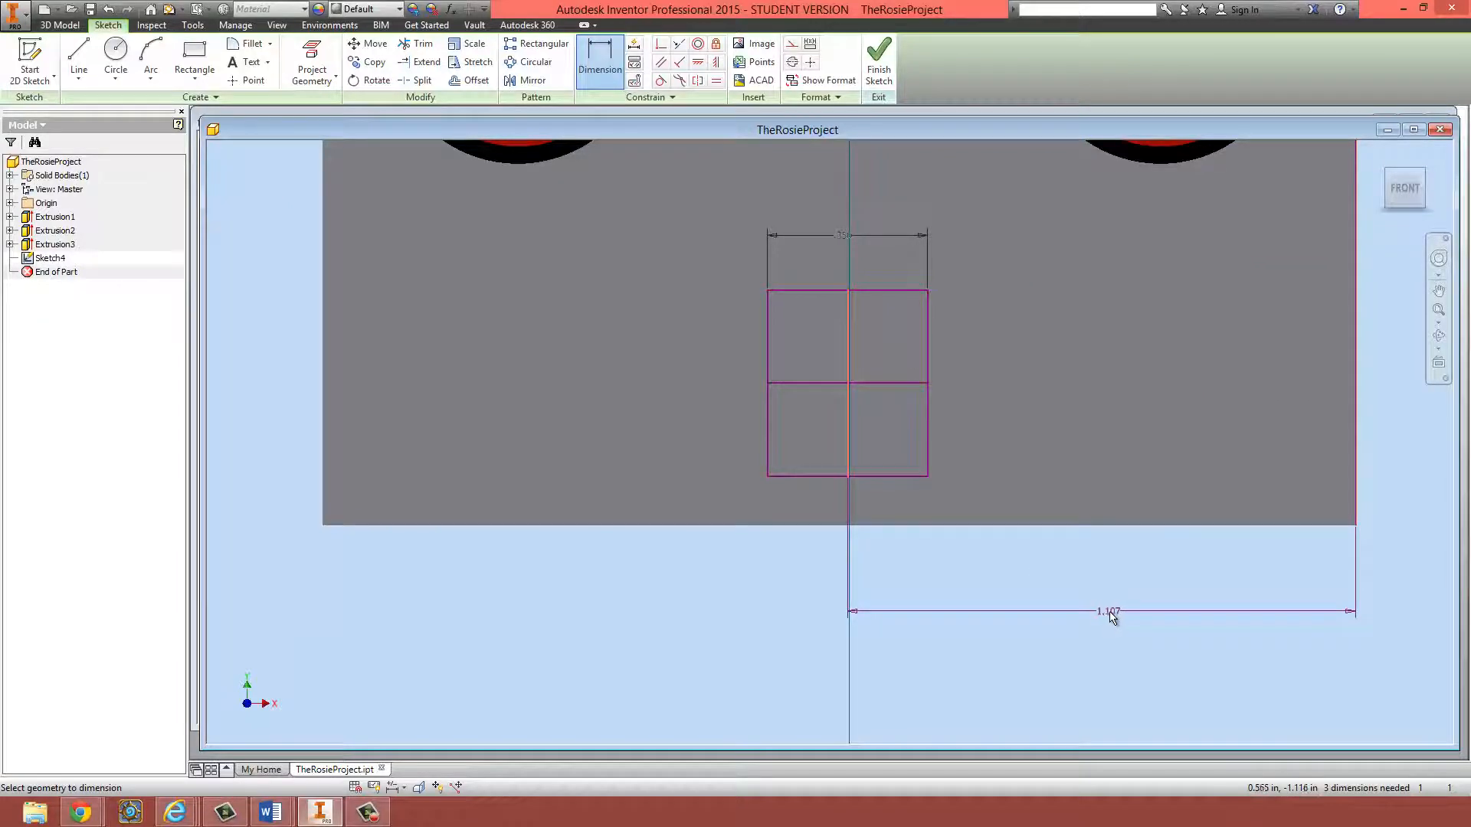
{"action": "key", "text": "Escape"}
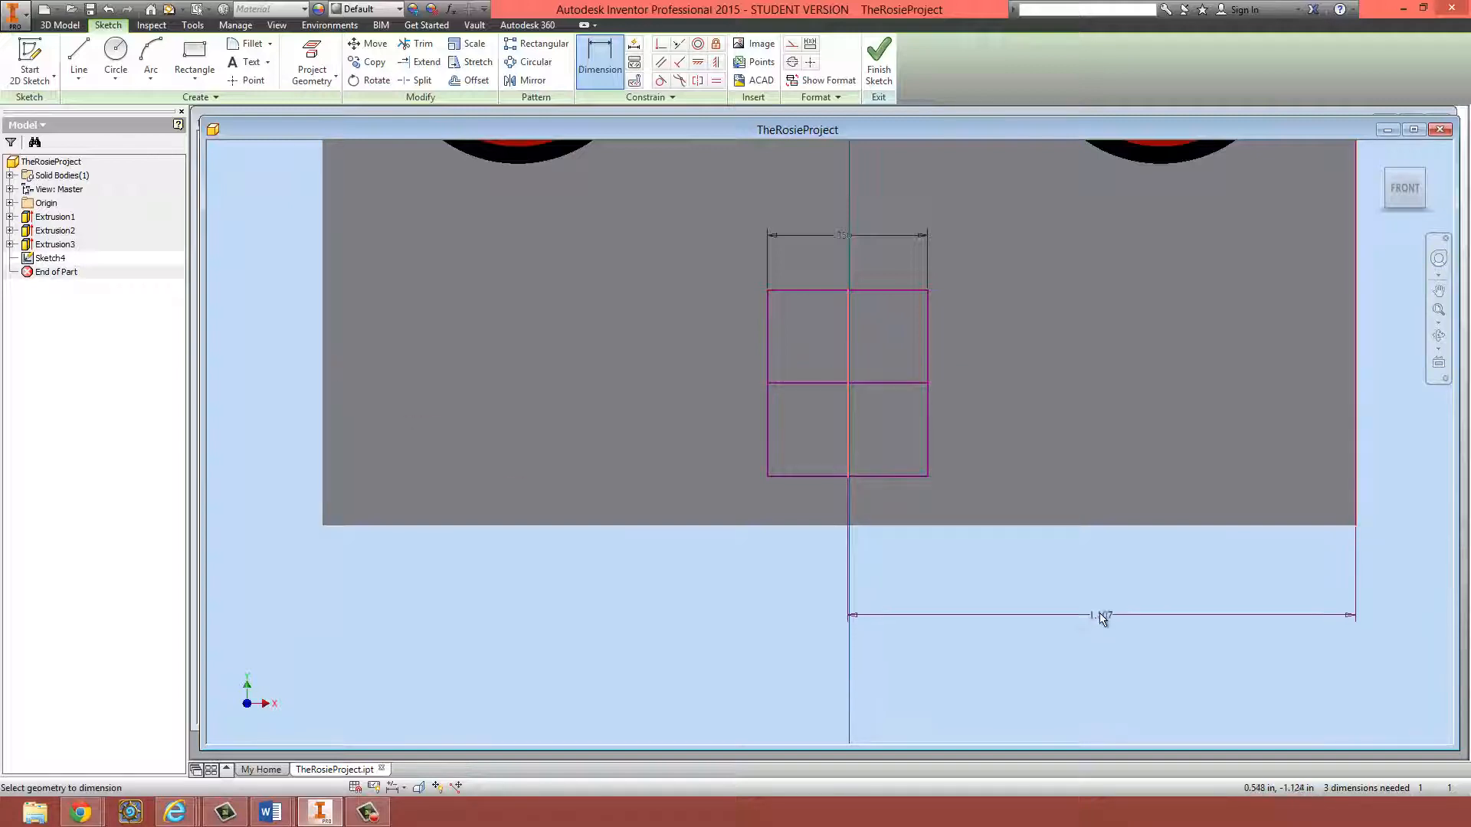
{"action": "left_click", "coordinate": [1099, 612]}
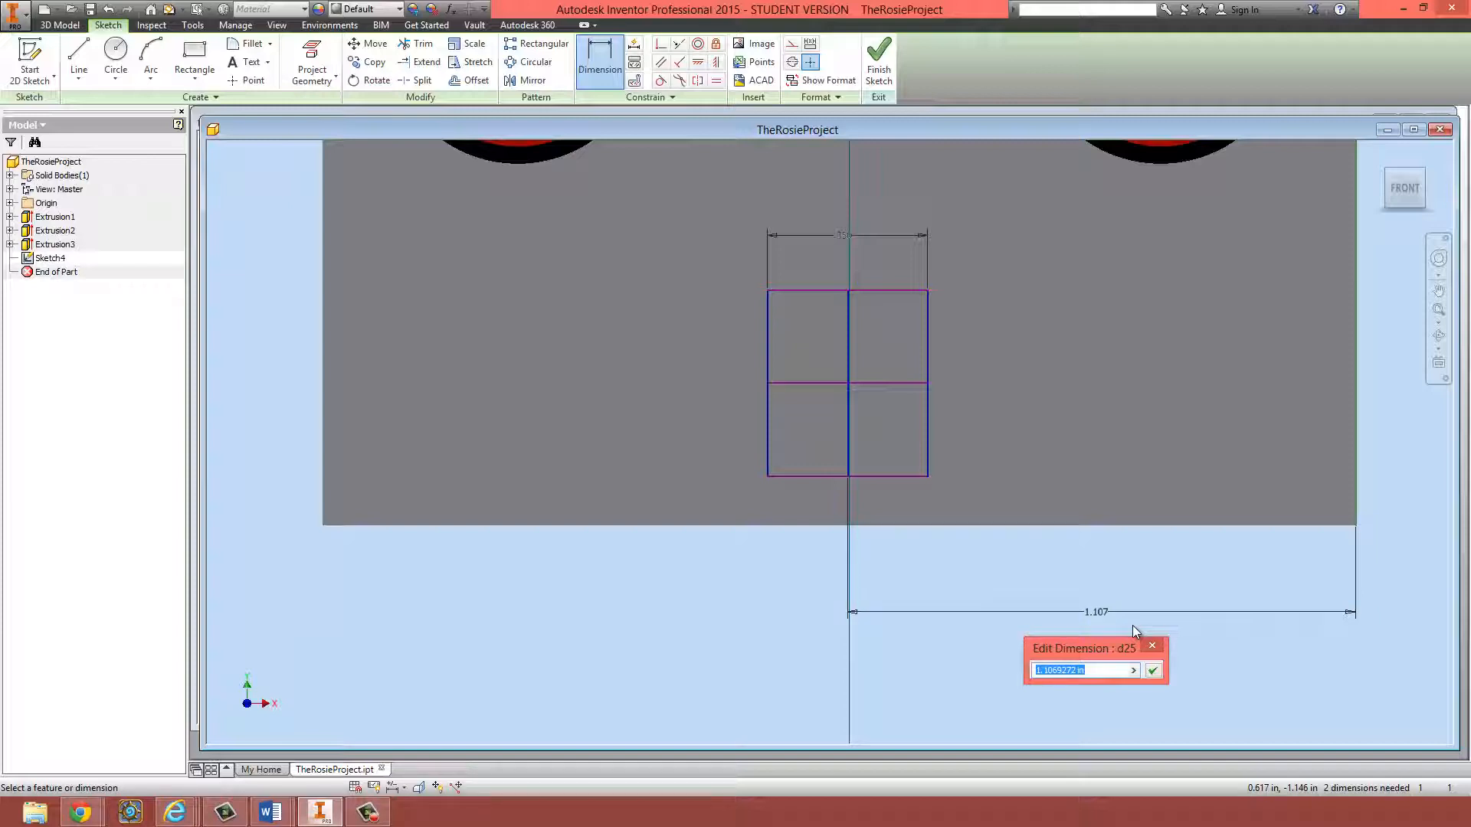
{"action": "type", "text": "2.23"}
{"action": "type", "text": "/2"}
{"action": "key", "text": "Return"}
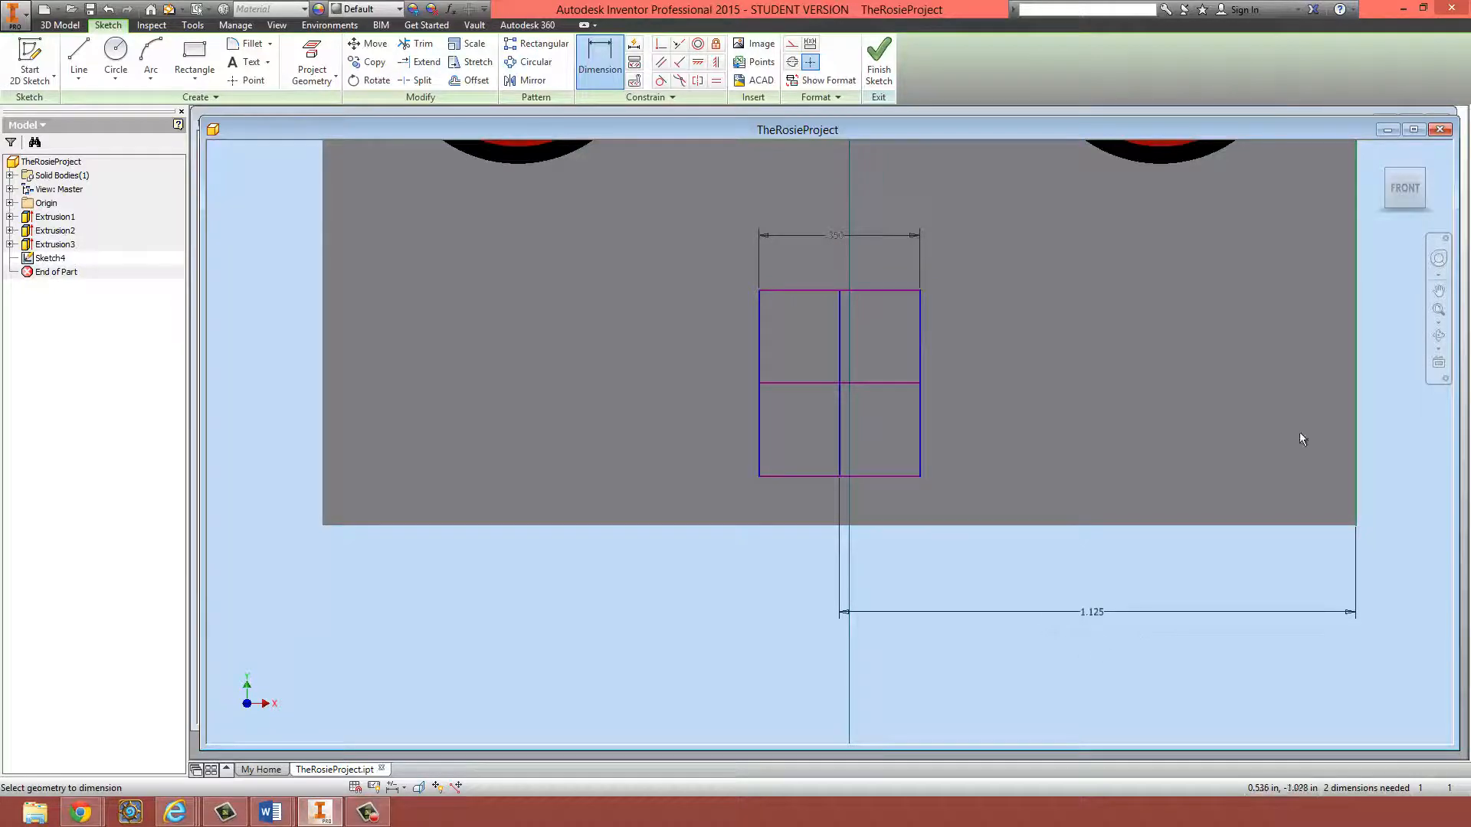
- Draw a slightly larger rectangle enclosing the divided mouth rectangle, leaving a narrow border on all four sides
{"action": "scroll", "coordinate": [894, 521], "scroll_direction": "up", "scroll_amount": 4}
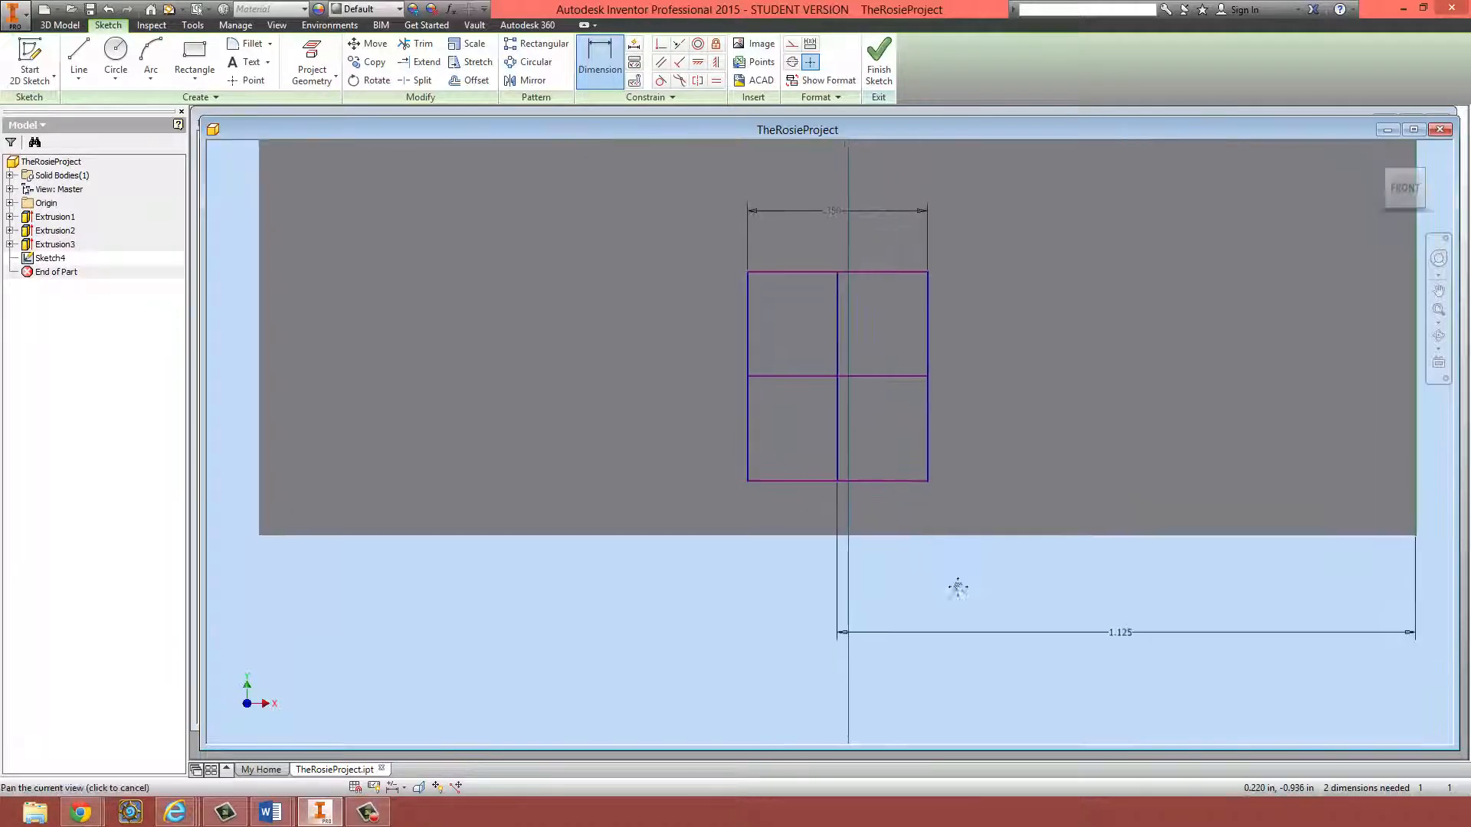
{"action": "scroll", "coordinate": [948, 635], "scroll_direction": "down", "scroll_amount": 3}
{"action": "scroll", "coordinate": [948, 624], "scroll_direction": "up", "scroll_amount": 4}
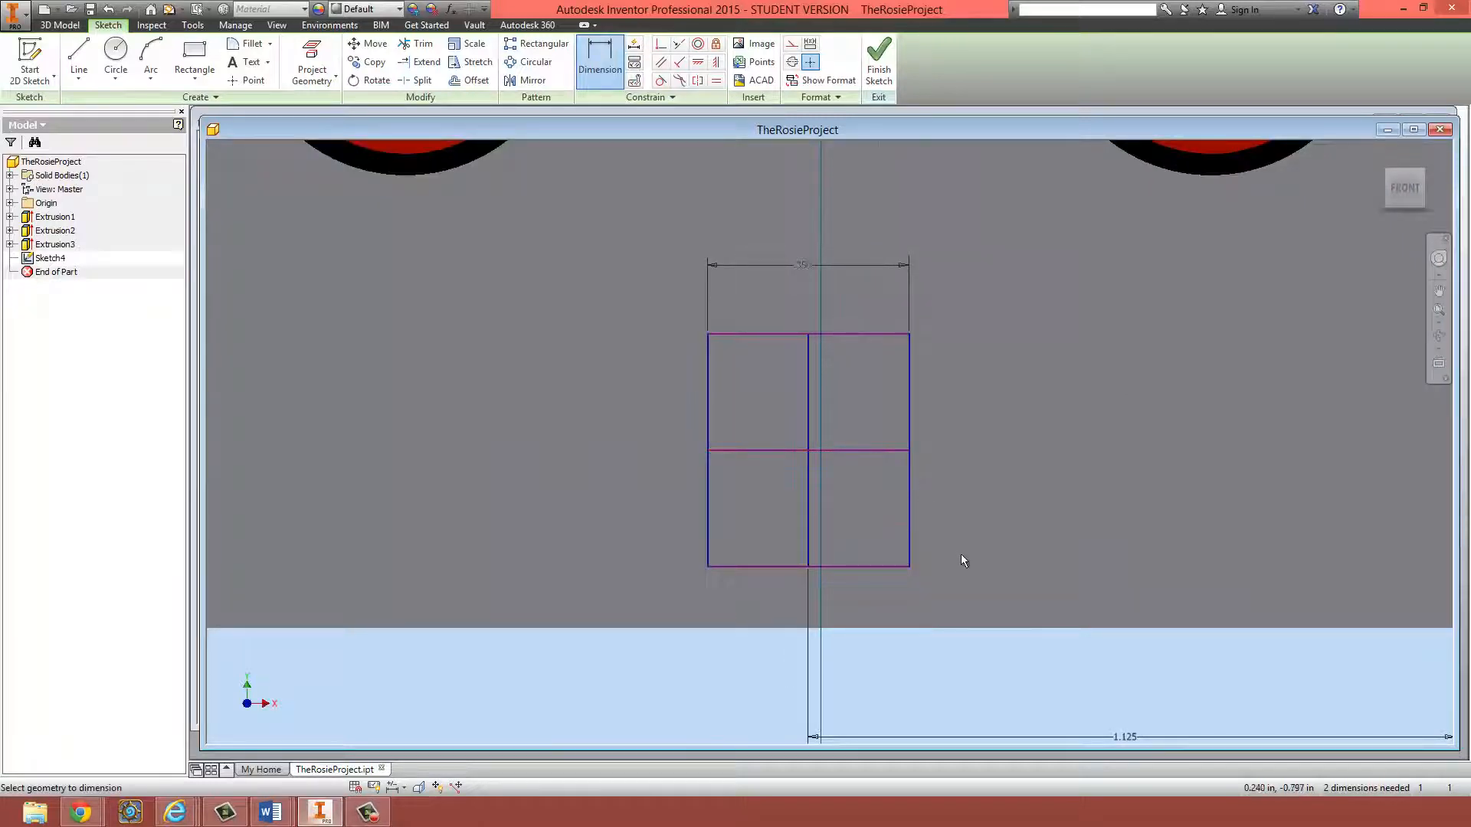
{"action": "scroll", "coordinate": [963, 560], "scroll_direction": "down", "scroll_amount": 3}
{"action": "scroll", "coordinate": [935, 539], "scroll_direction": "up", "scroll_amount": 3}
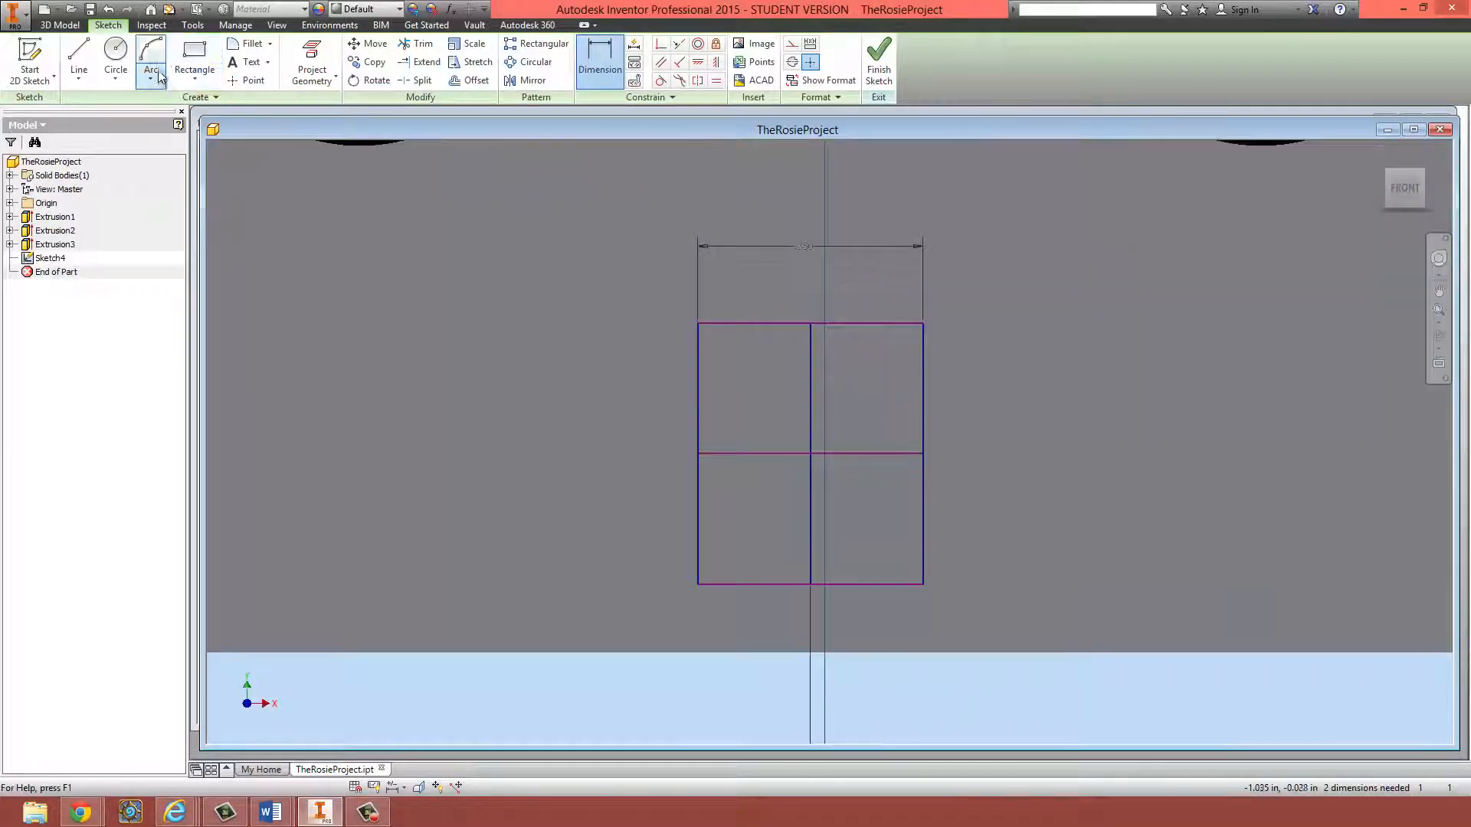
{"action": "left_click", "coordinate": [194, 58]}
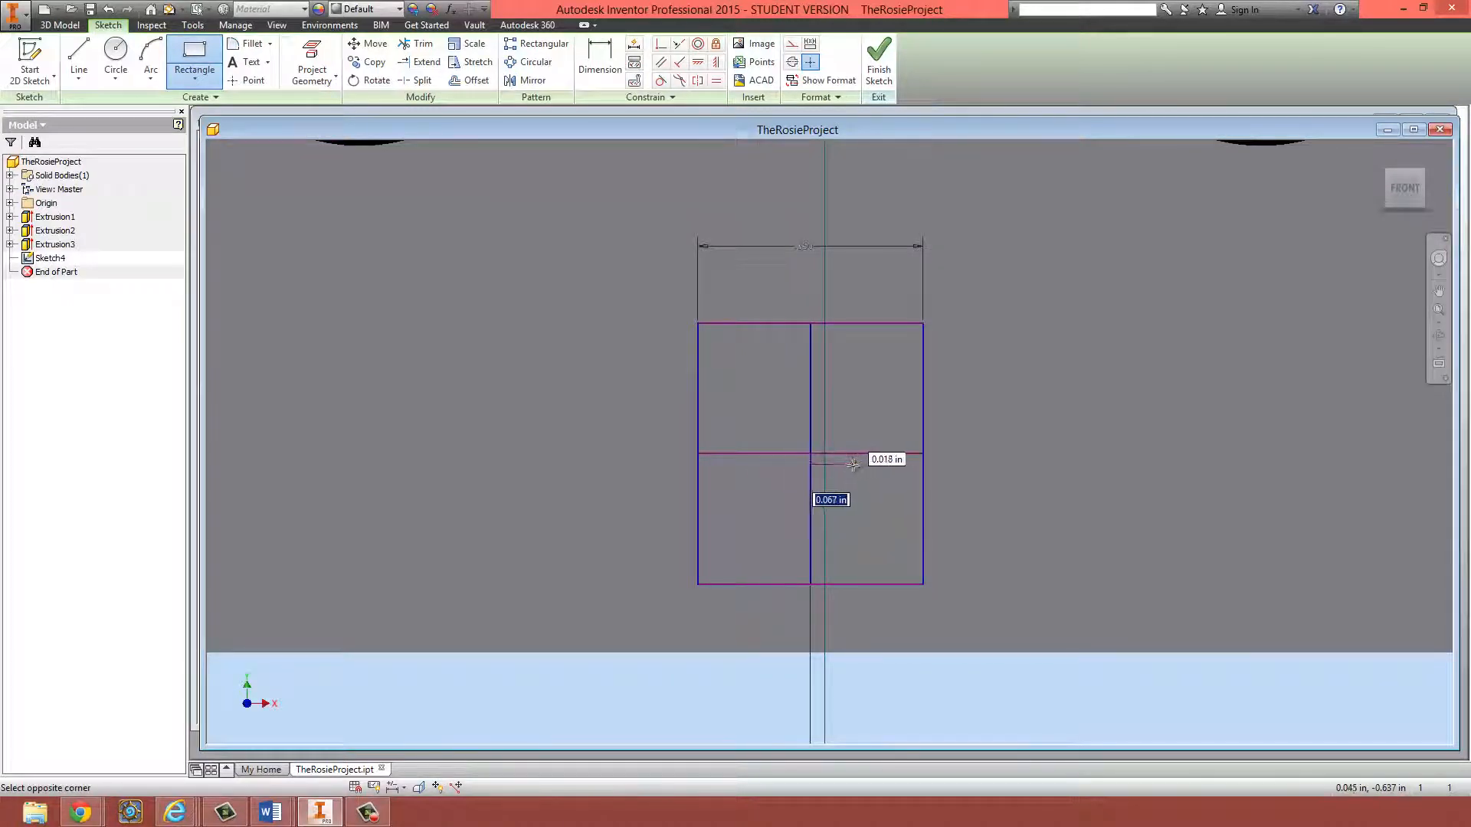
{"action": "key", "text": "Escape"}
{"action": "left_click", "coordinate": [190, 69]}
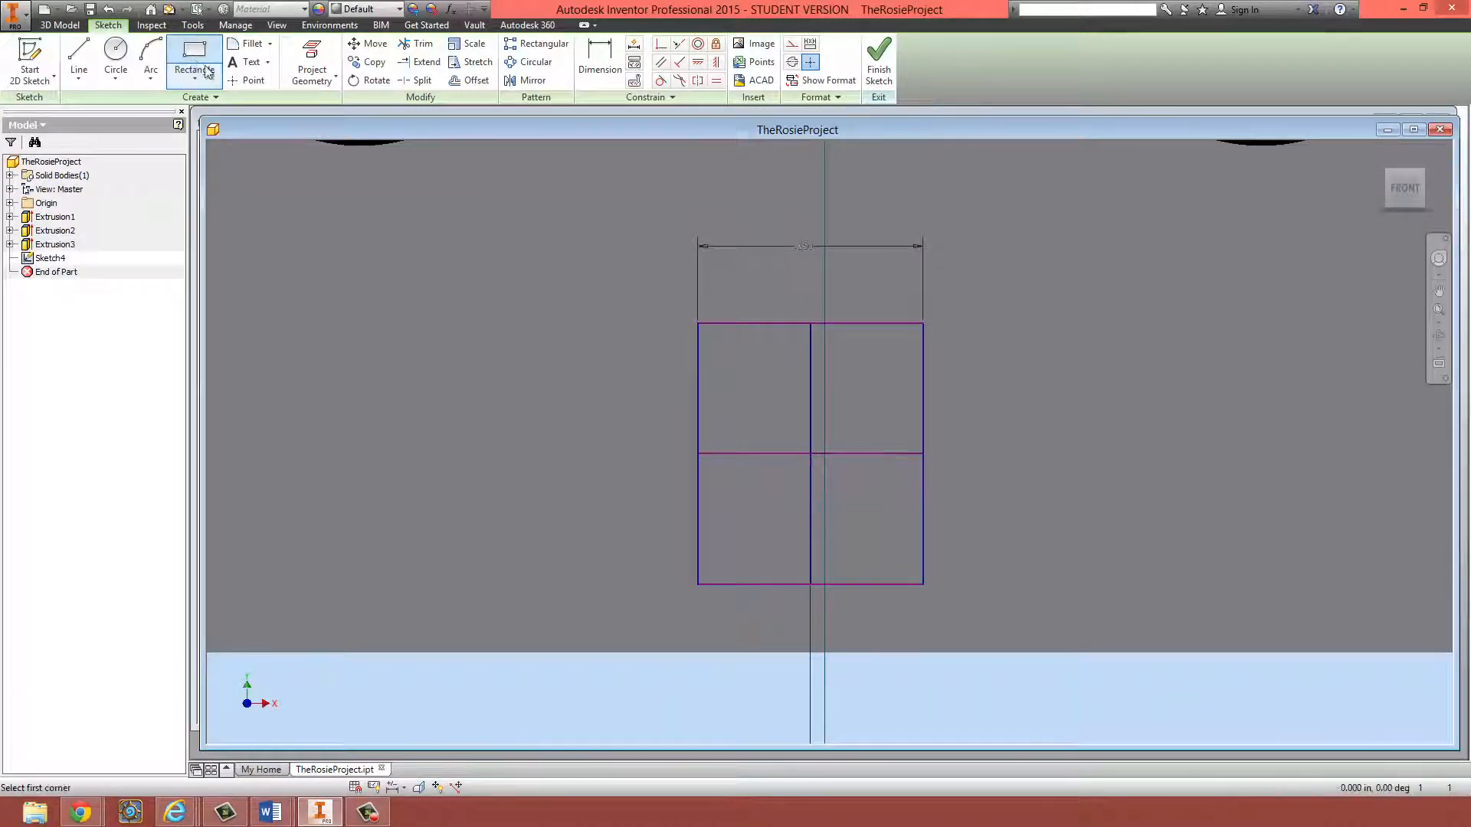
{"action": "left_click", "coordinate": [685, 314]}
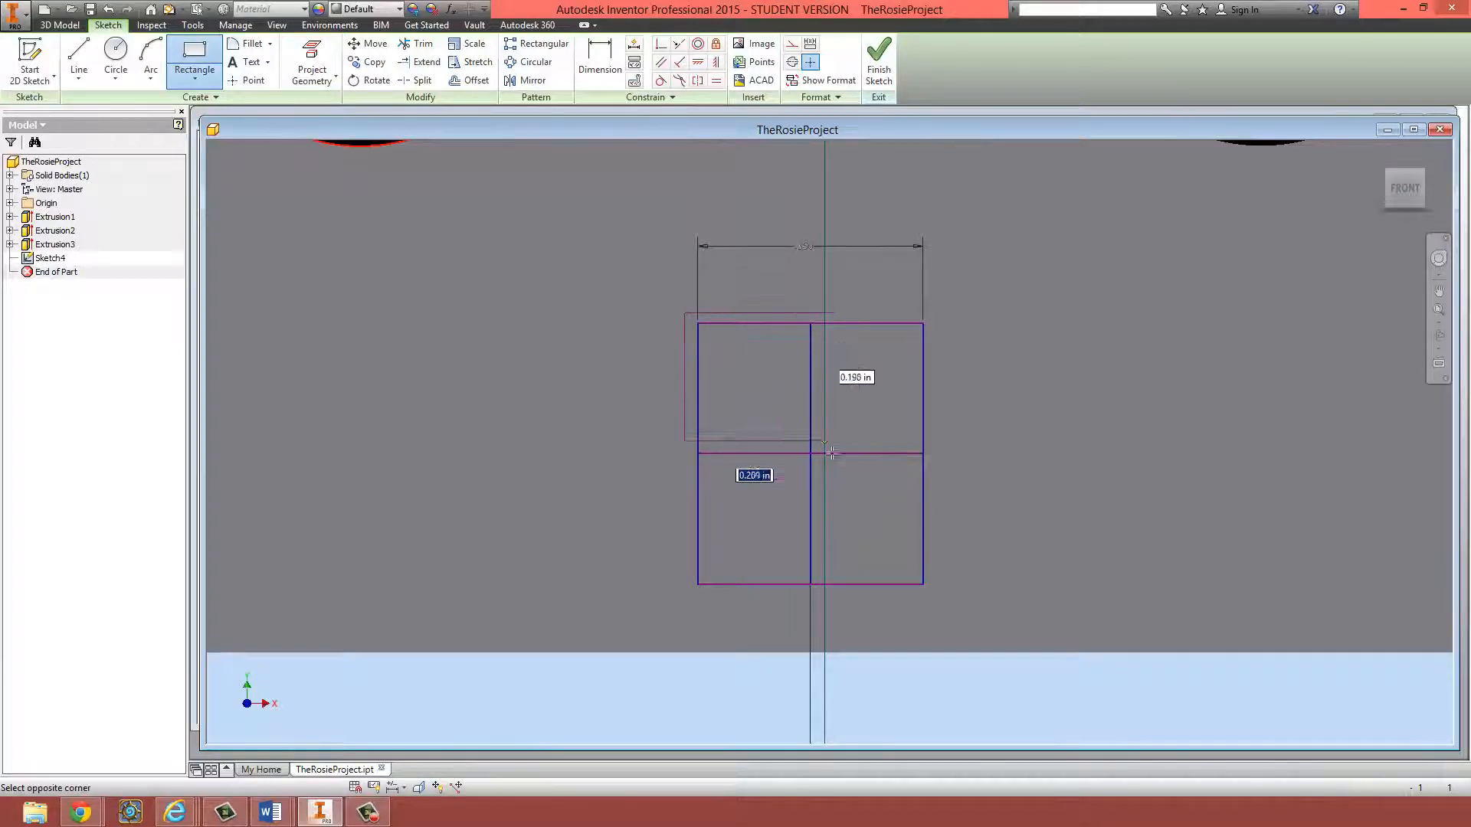
{"action": "left_click", "coordinate": [937, 593]}
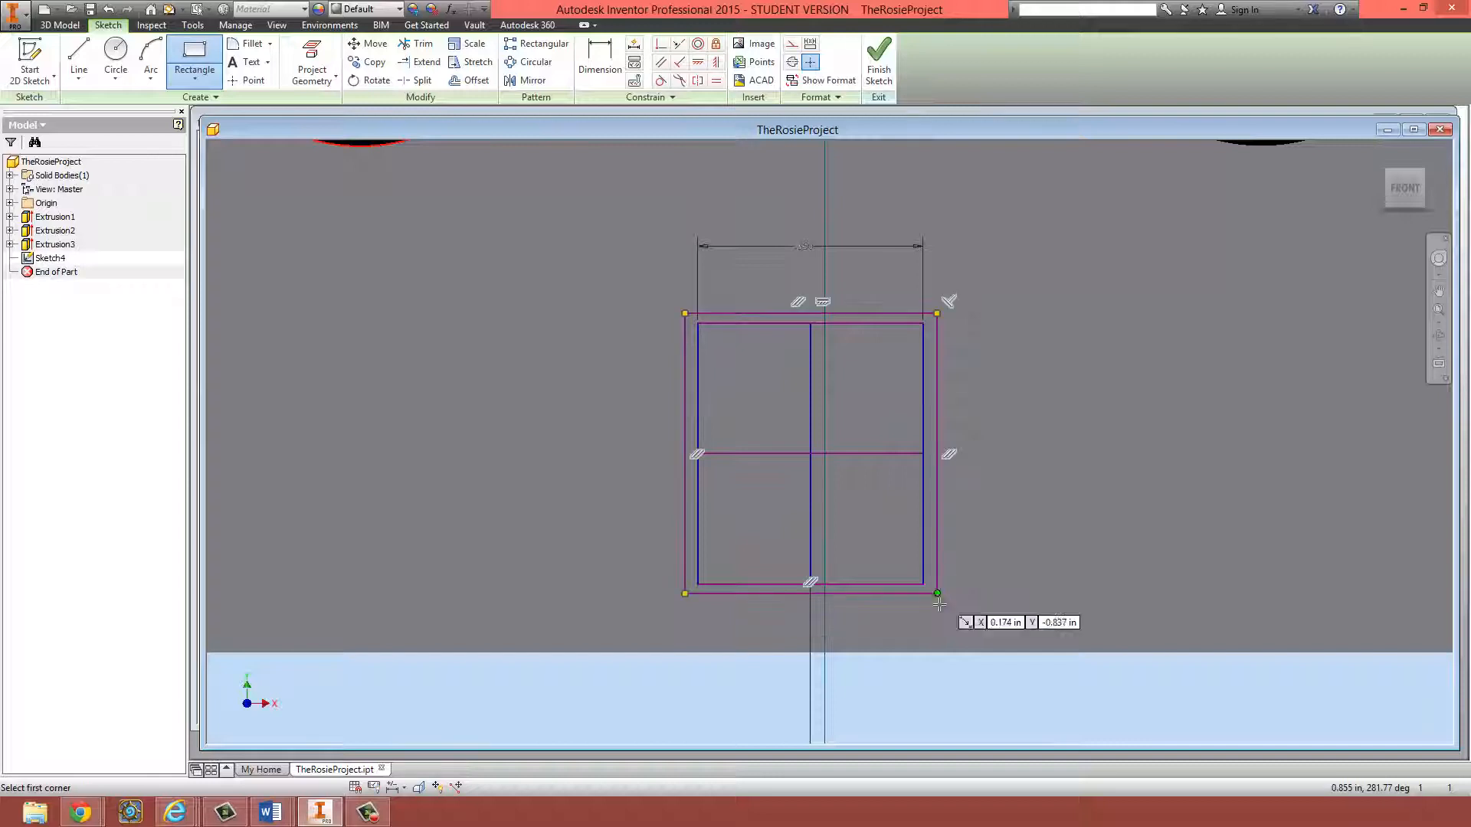
{"action": "key", "text": "Escape"}
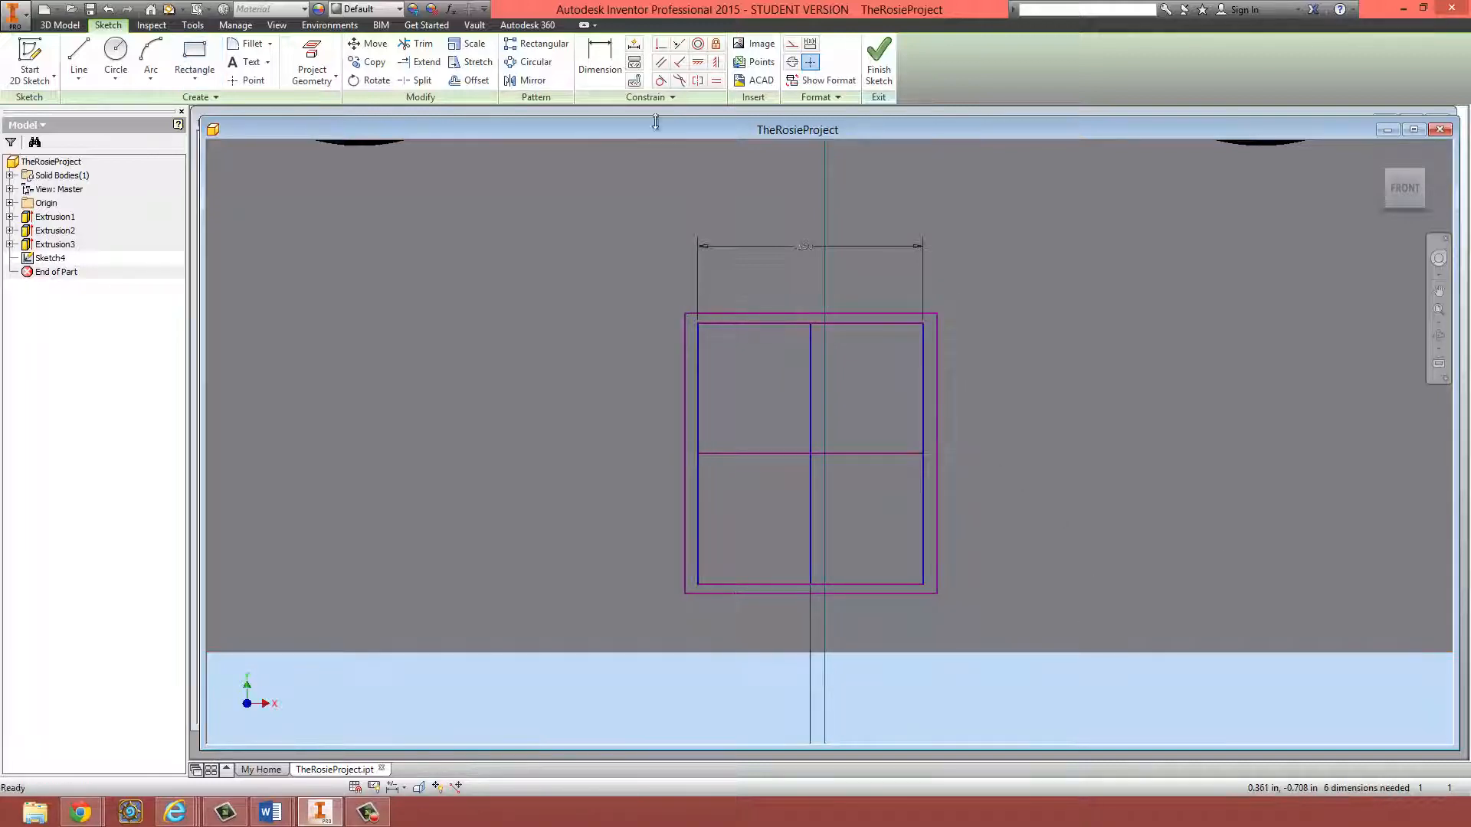
- Dimension the gap between the top edges of the inner and outer rectangles and set it to 0.015 in
{"action": "left_click", "coordinate": [600, 61]}
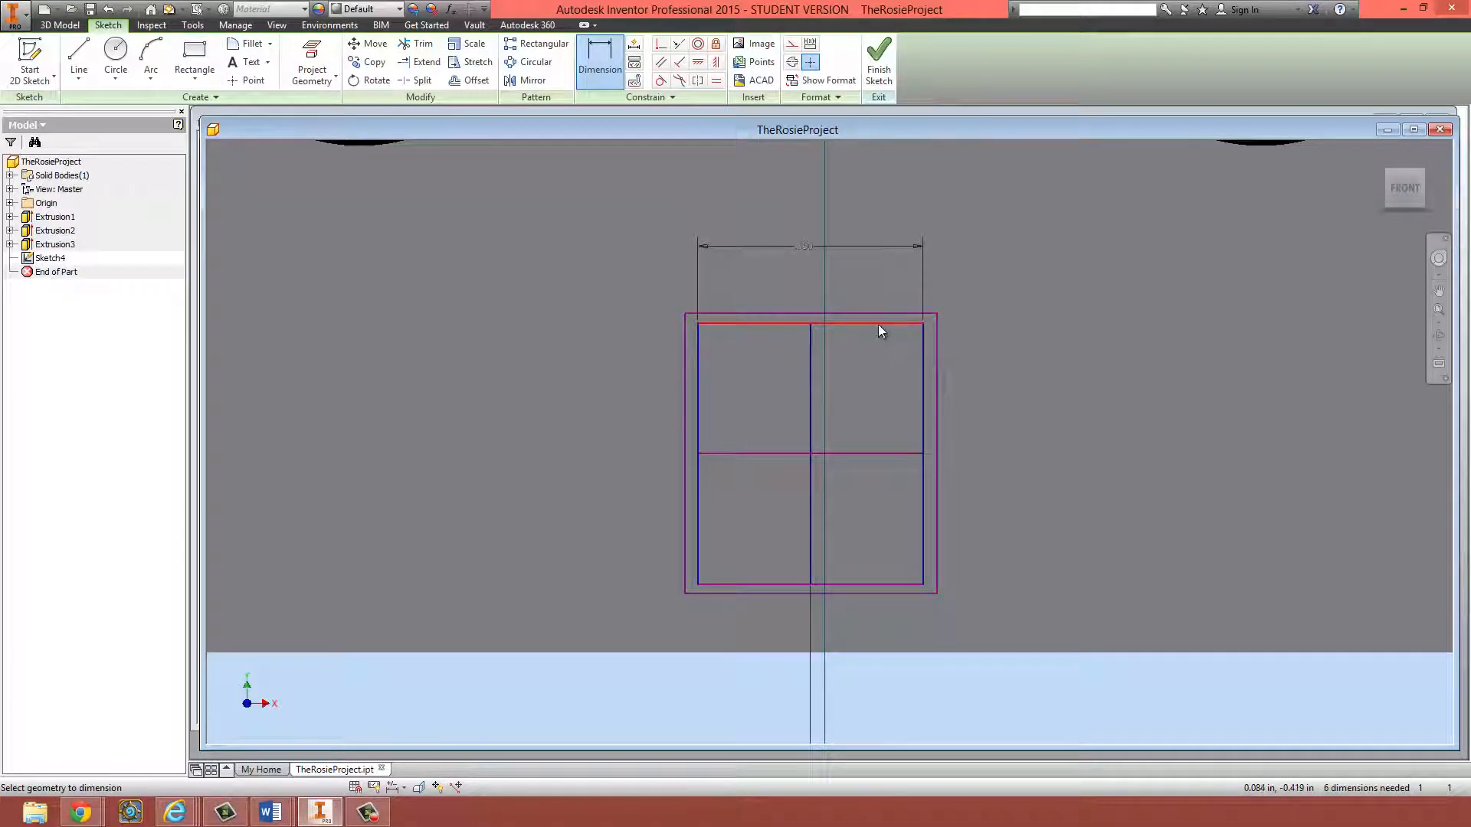
{"action": "left_click", "coordinate": [878, 325]}
{"action": "left_click", "coordinate": [878, 315]}
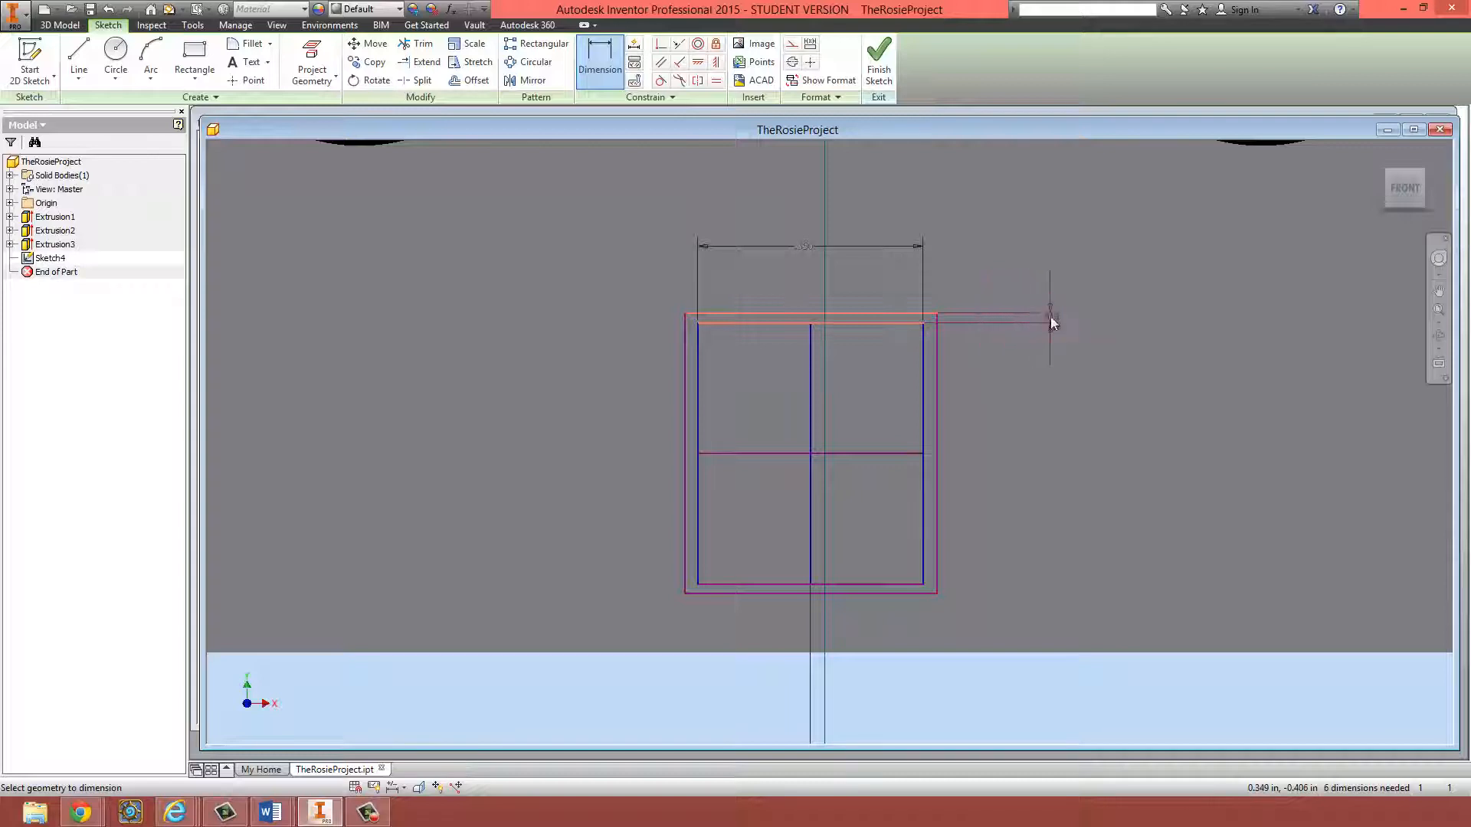
{"action": "left_click", "coordinate": [1050, 317]}
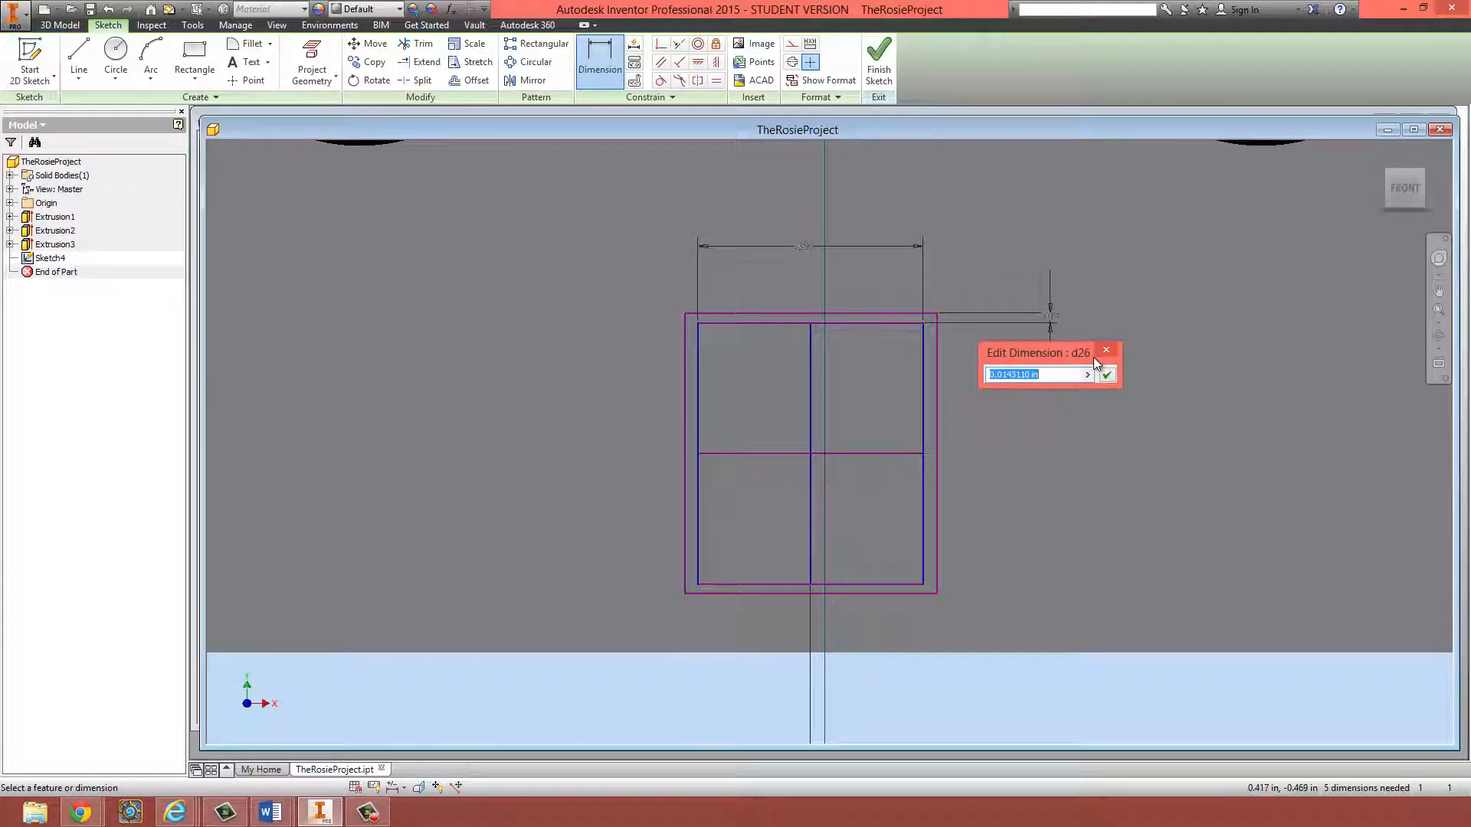
{"action": "type", "text": "0.05"}
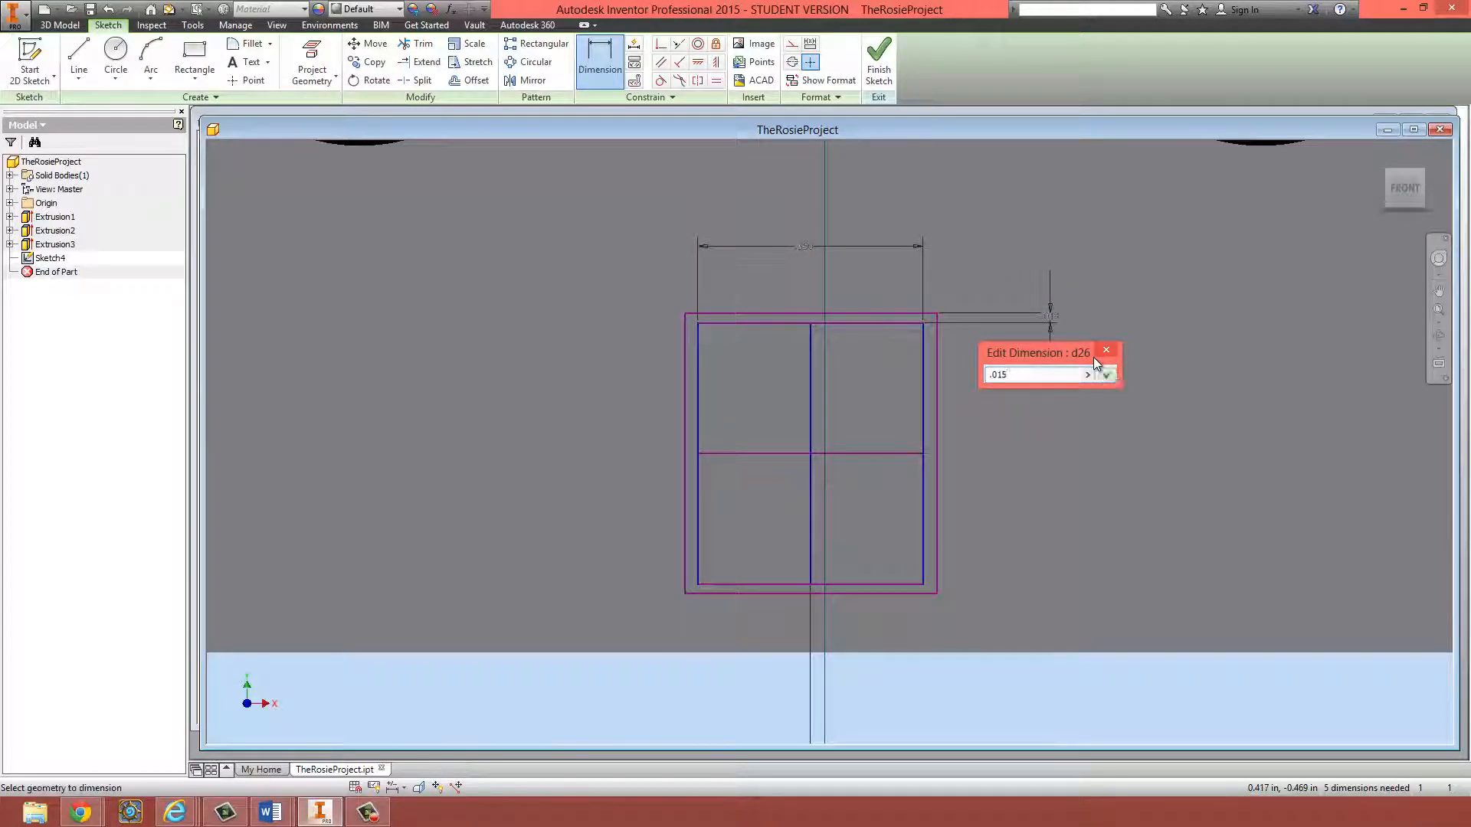
{"action": "key", "text": "Return"}
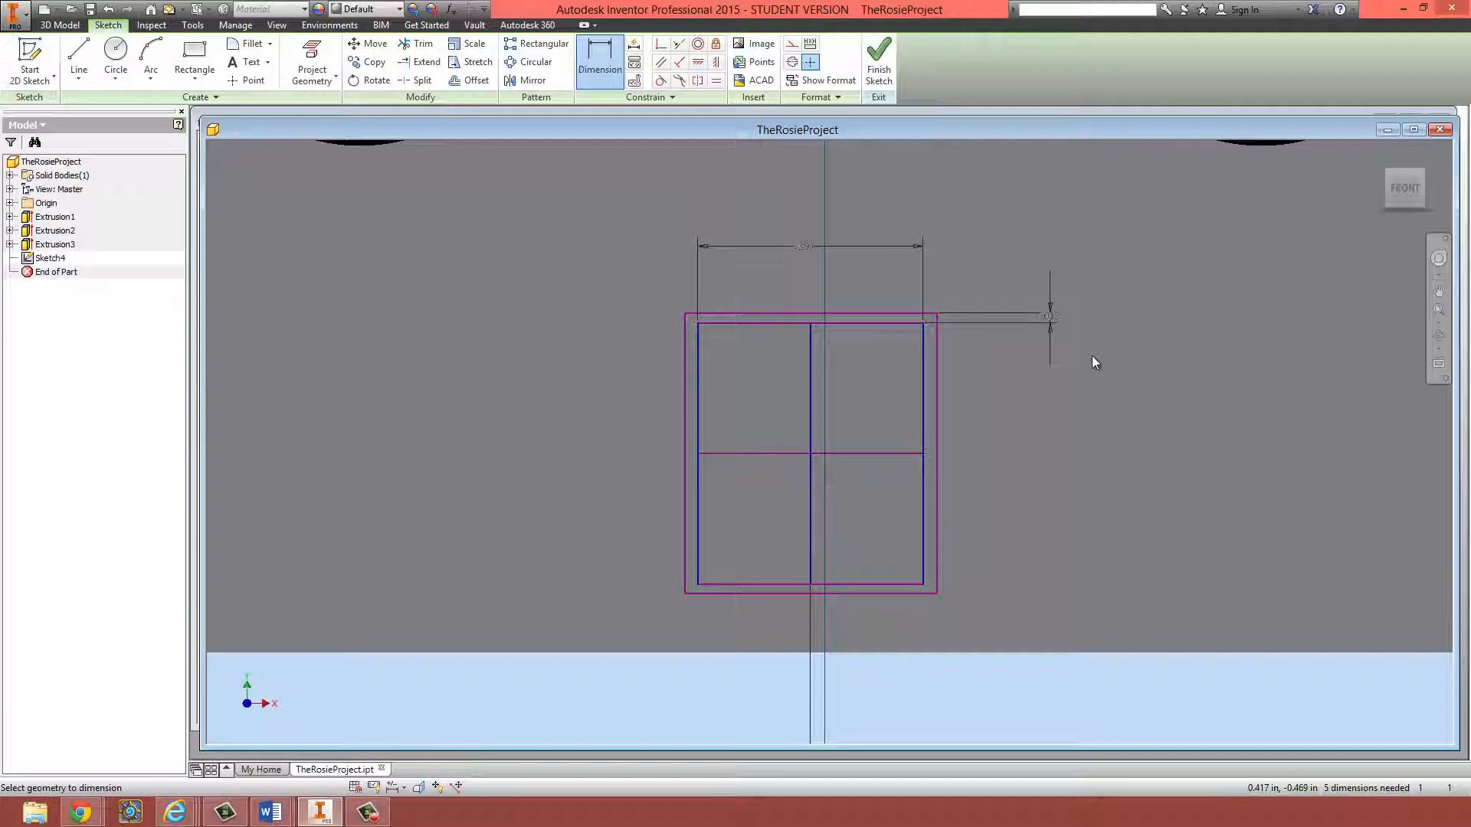
- Dimension the gap between the right edges of the inner and outer rectangles and set it to 0.015 in
{"action": "left_click", "coordinate": [923, 435]}
{"action": "left_click", "coordinate": [936, 435]}
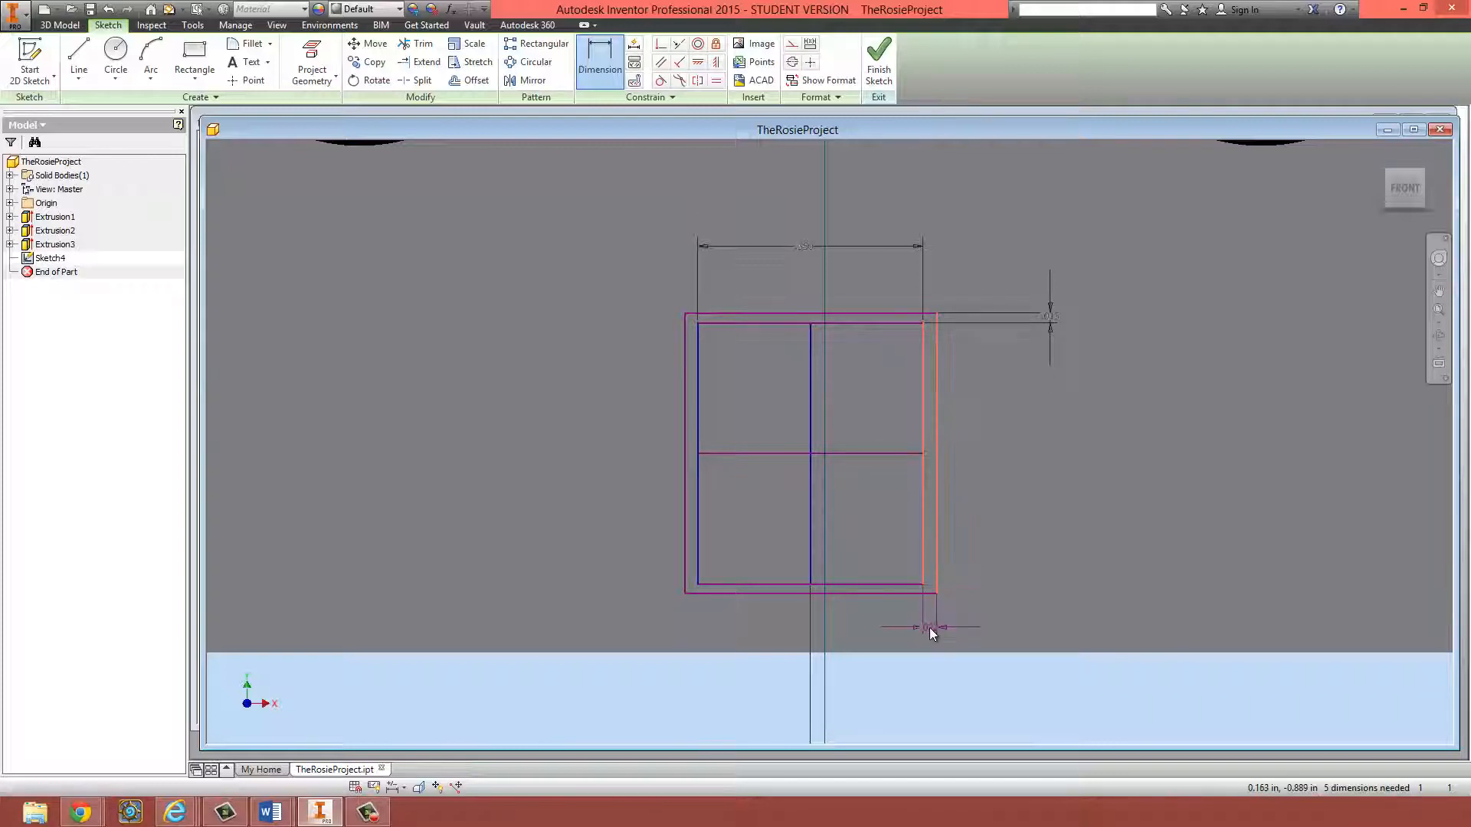
{"action": "left_click", "coordinate": [930, 627]}
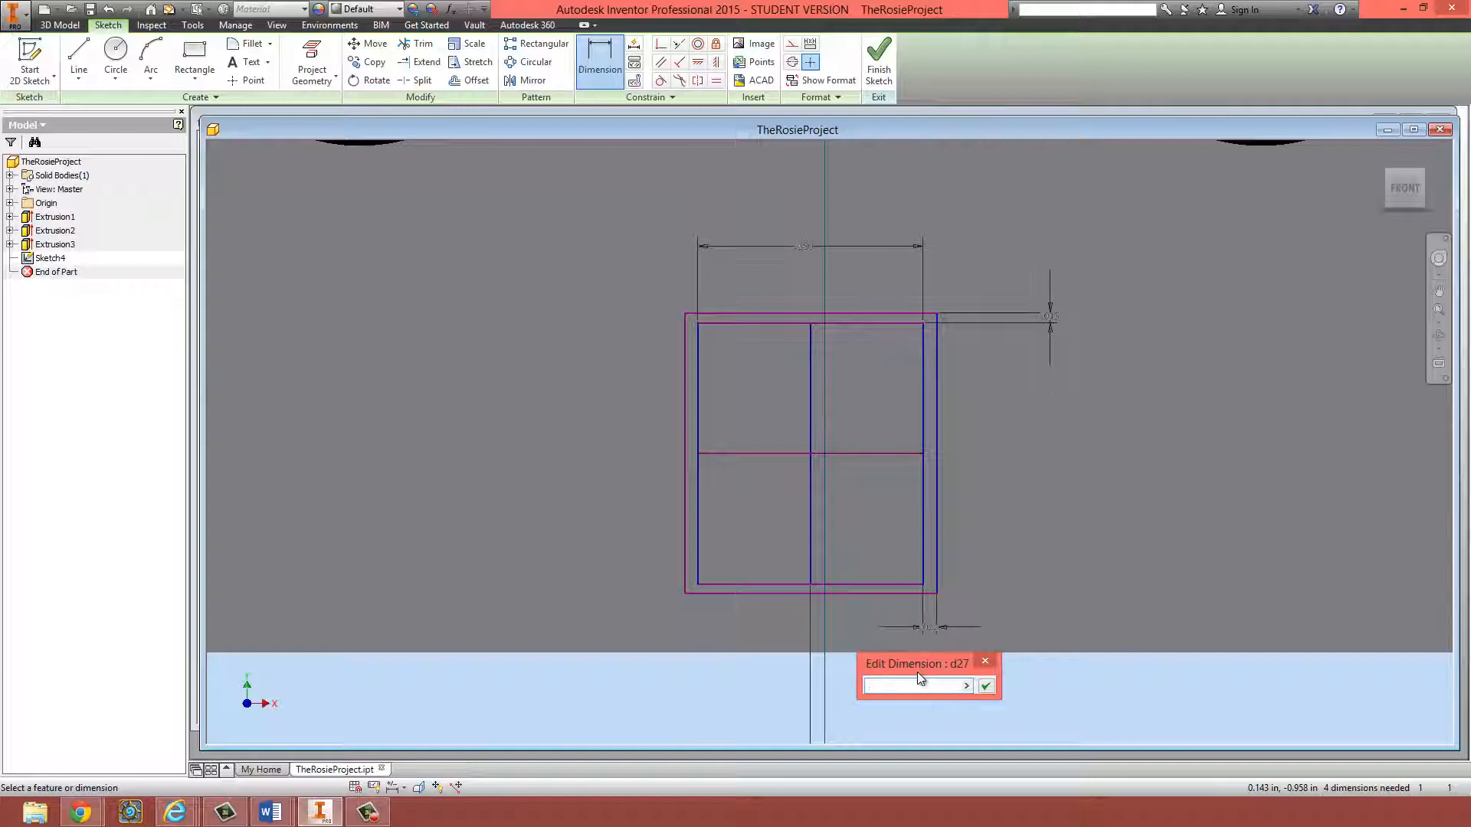
{"action": "type", "text": "0.05"}
{"action": "key", "text": "Return"}
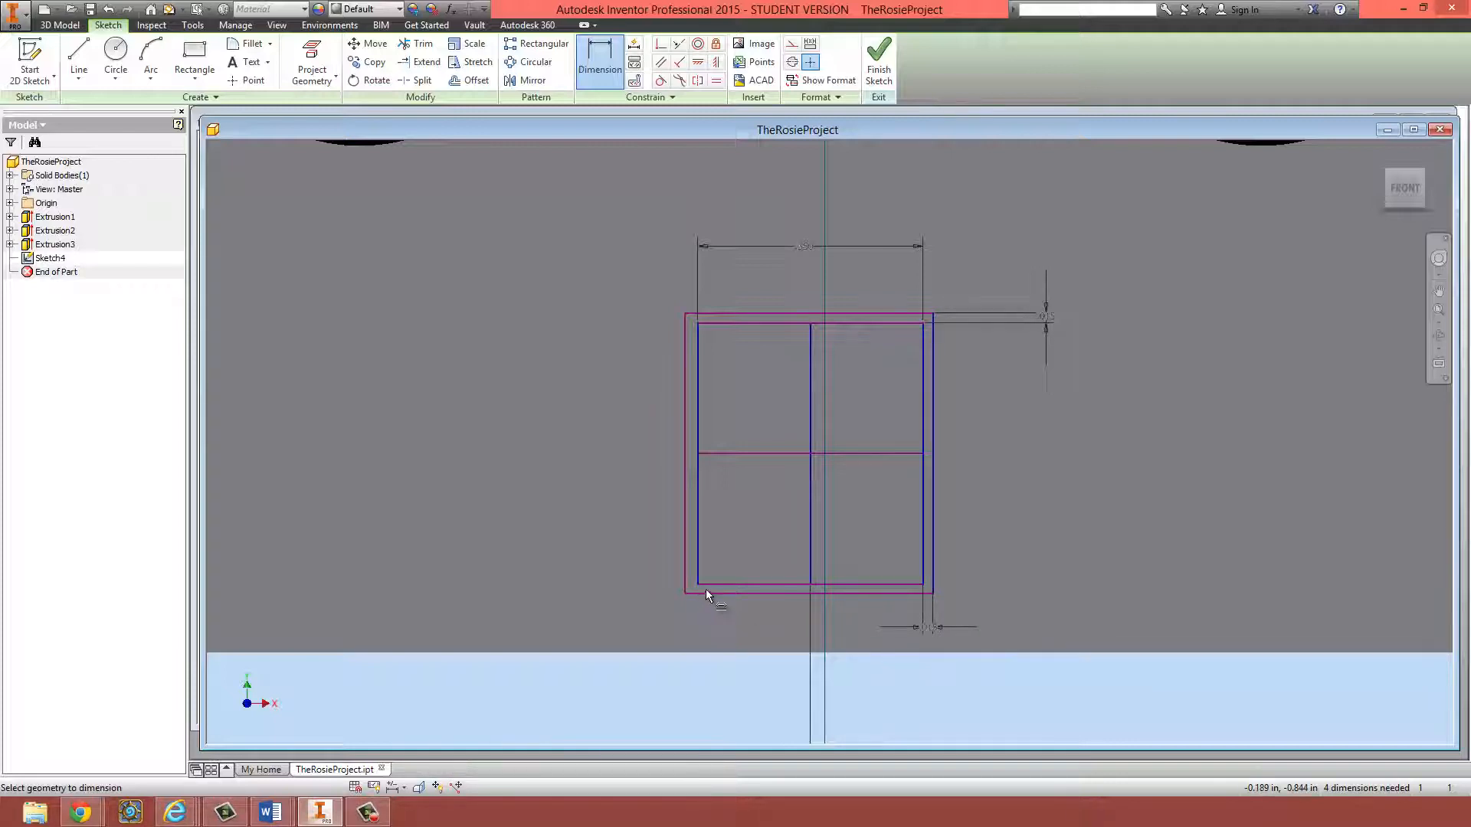
- Dimension the gap between the bottom edges of the inner and outer rectangles and set it to 0.015 in
{"action": "left_click", "coordinate": [705, 591]}
{"action": "left_click", "coordinate": [708, 583]}
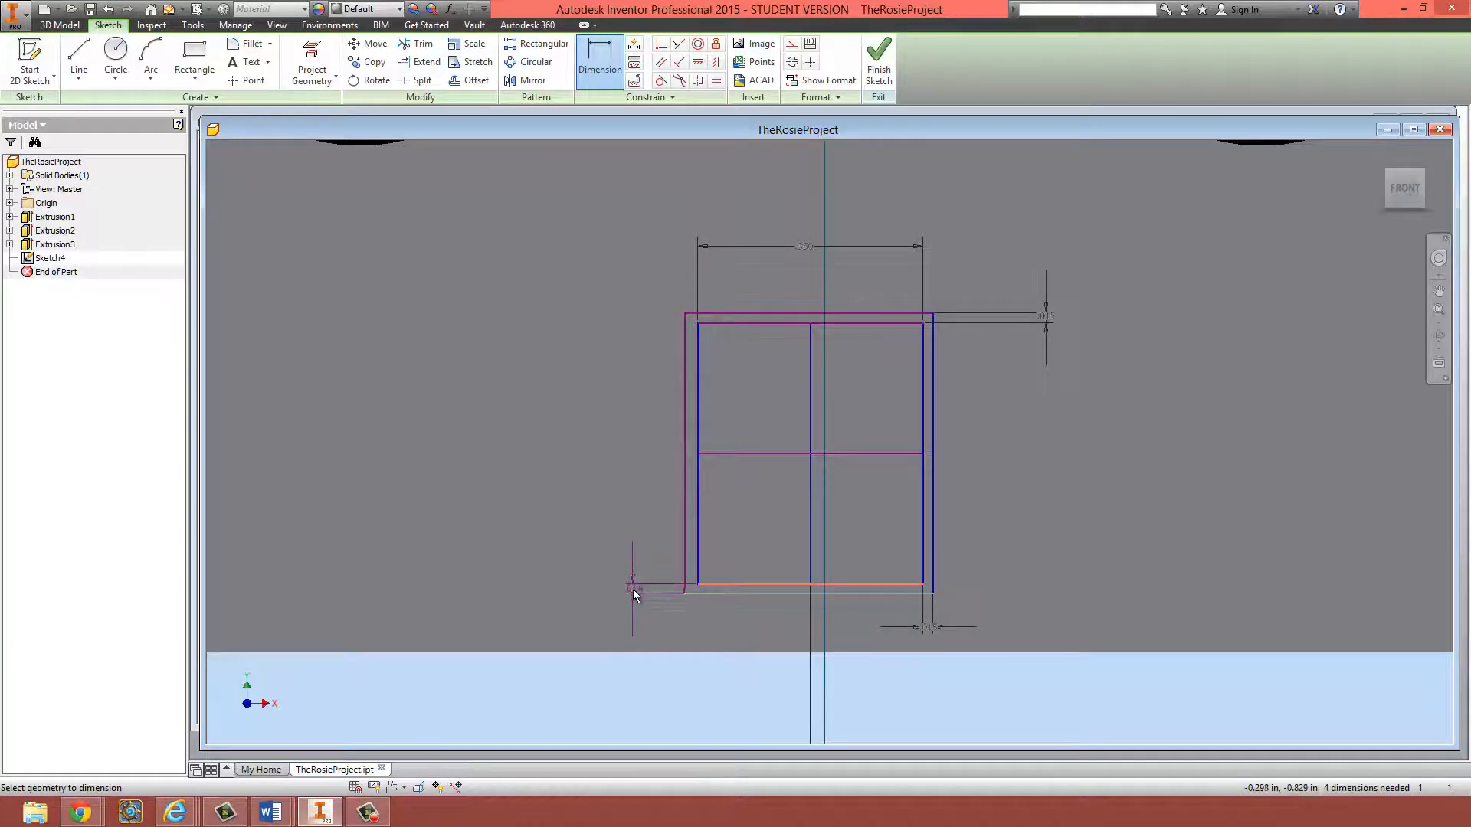
{"action": "left_click", "coordinate": [633, 590]}
{"action": "type", "text": ".015"}
{"action": "key", "text": "Return"}
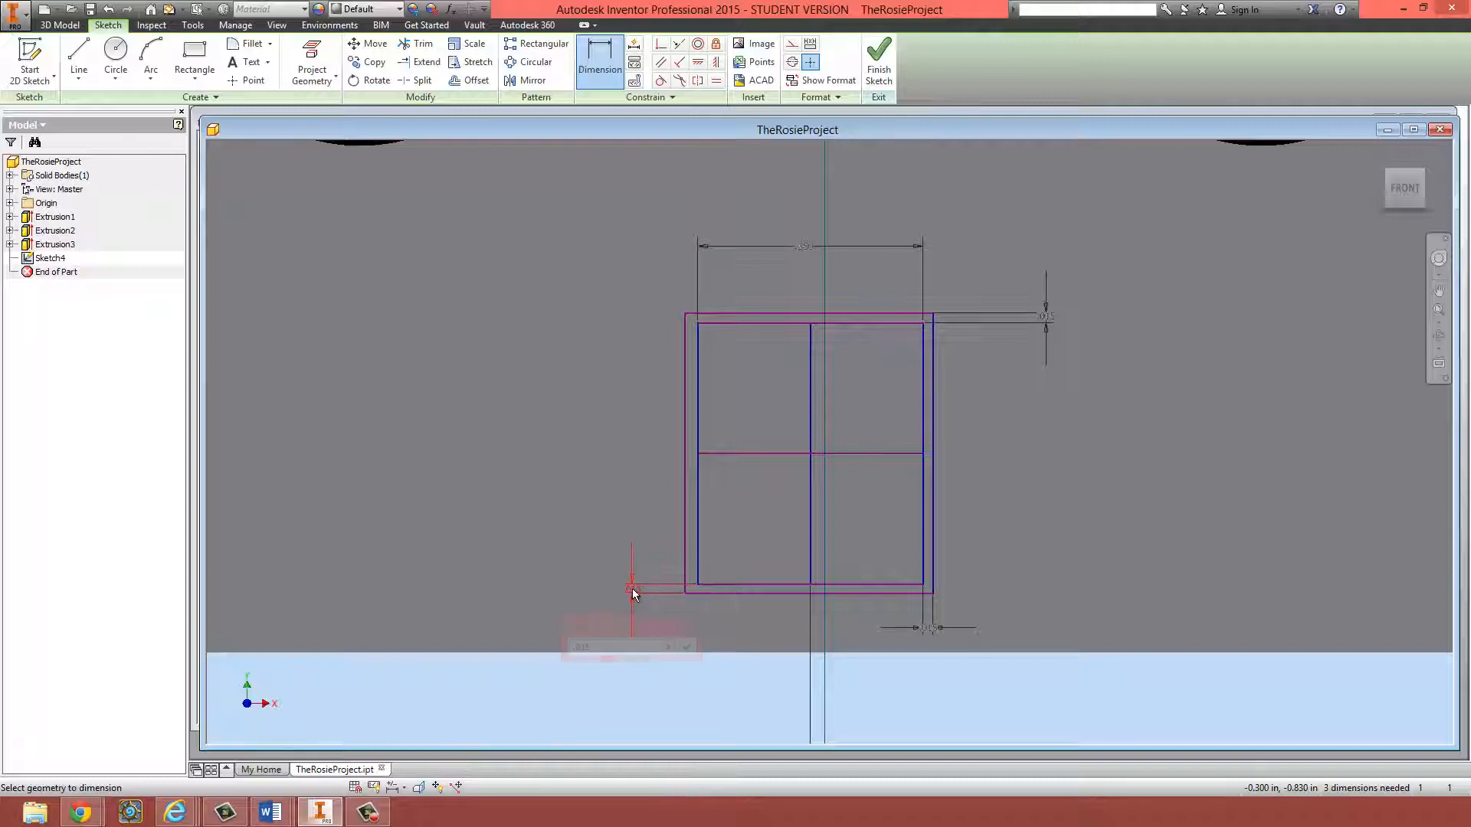
- Dimension the gap between the left edges of the inner and outer rectangles and set it to 0.015 in
{"action": "left_click", "coordinate": [684, 379]}
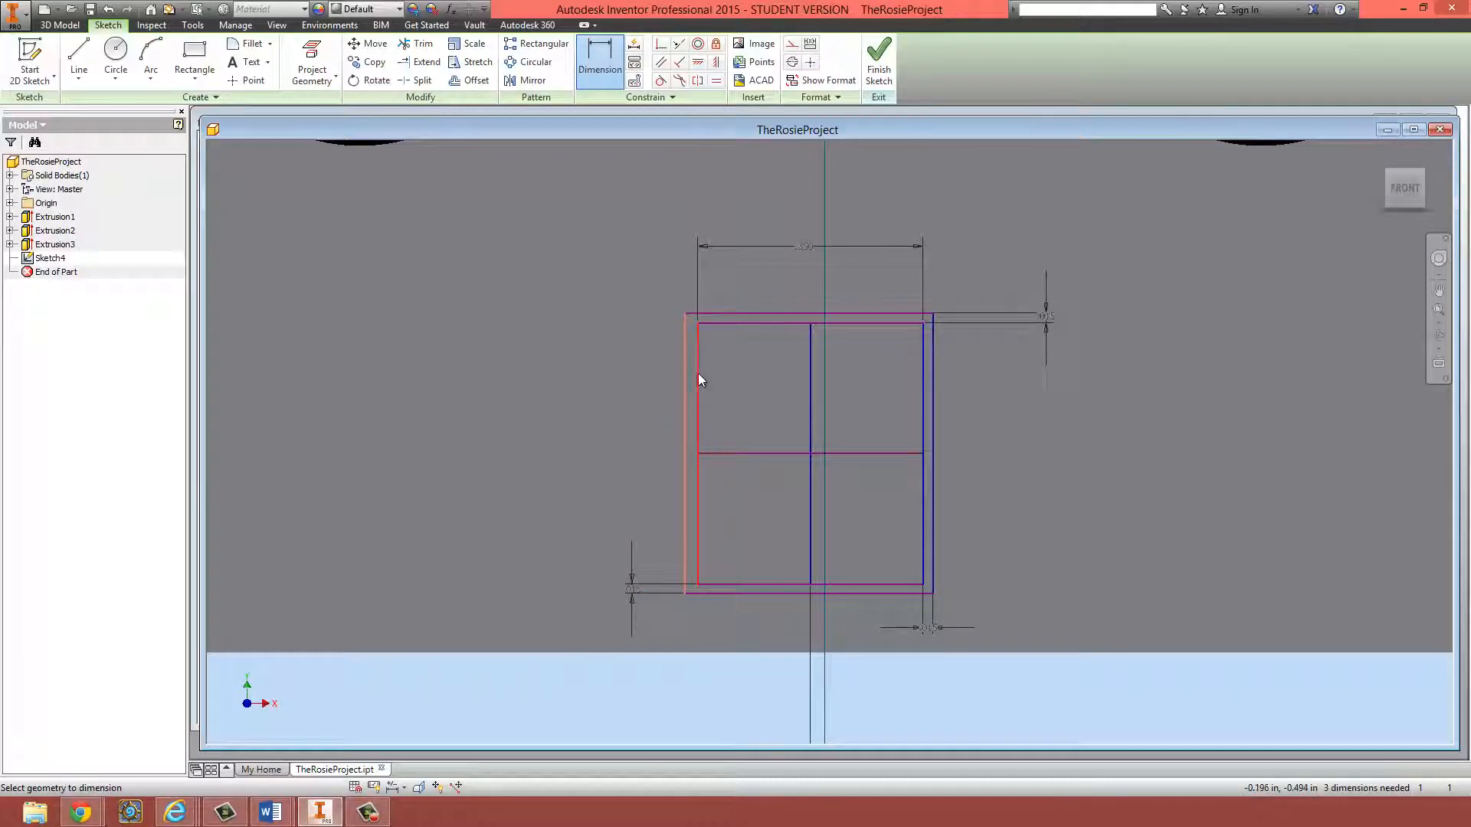
{"action": "left_click", "coordinate": [698, 375]}
{"action": "left_click", "coordinate": [693, 269]}
{"action": "type", "text": ".015"}
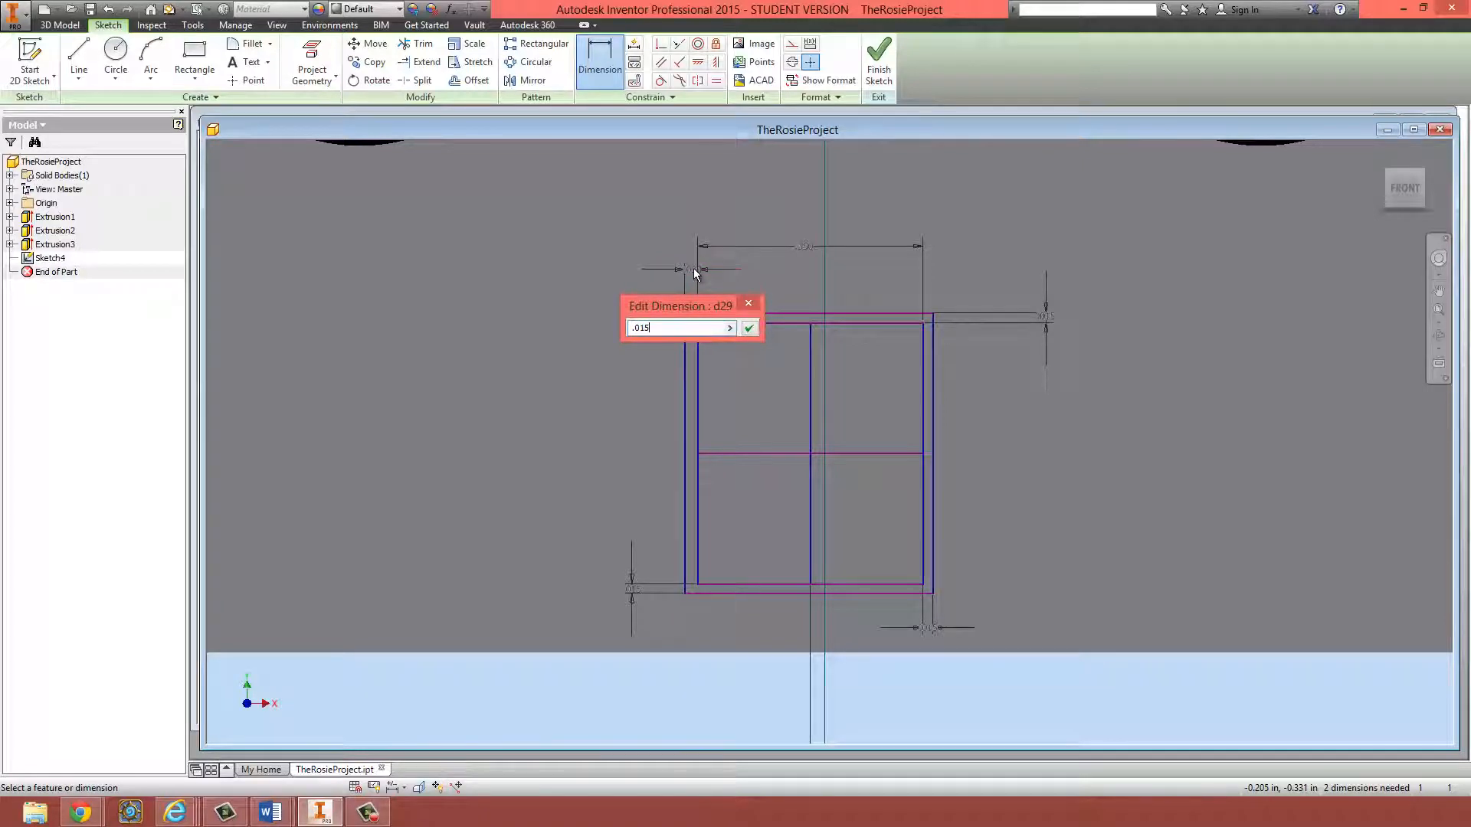
{"action": "key", "text": "Return"}
- Draw two closely spaced horizontal lines across the inner rectangle, below its middle line, from the left edge to the right edge
{"action": "scroll", "coordinate": [831, 425], "scroll_direction": "down", "scroll_amount": 5}
{"action": "scroll", "coordinate": [804, 409], "scroll_direction": "up", "scroll_amount": 6}
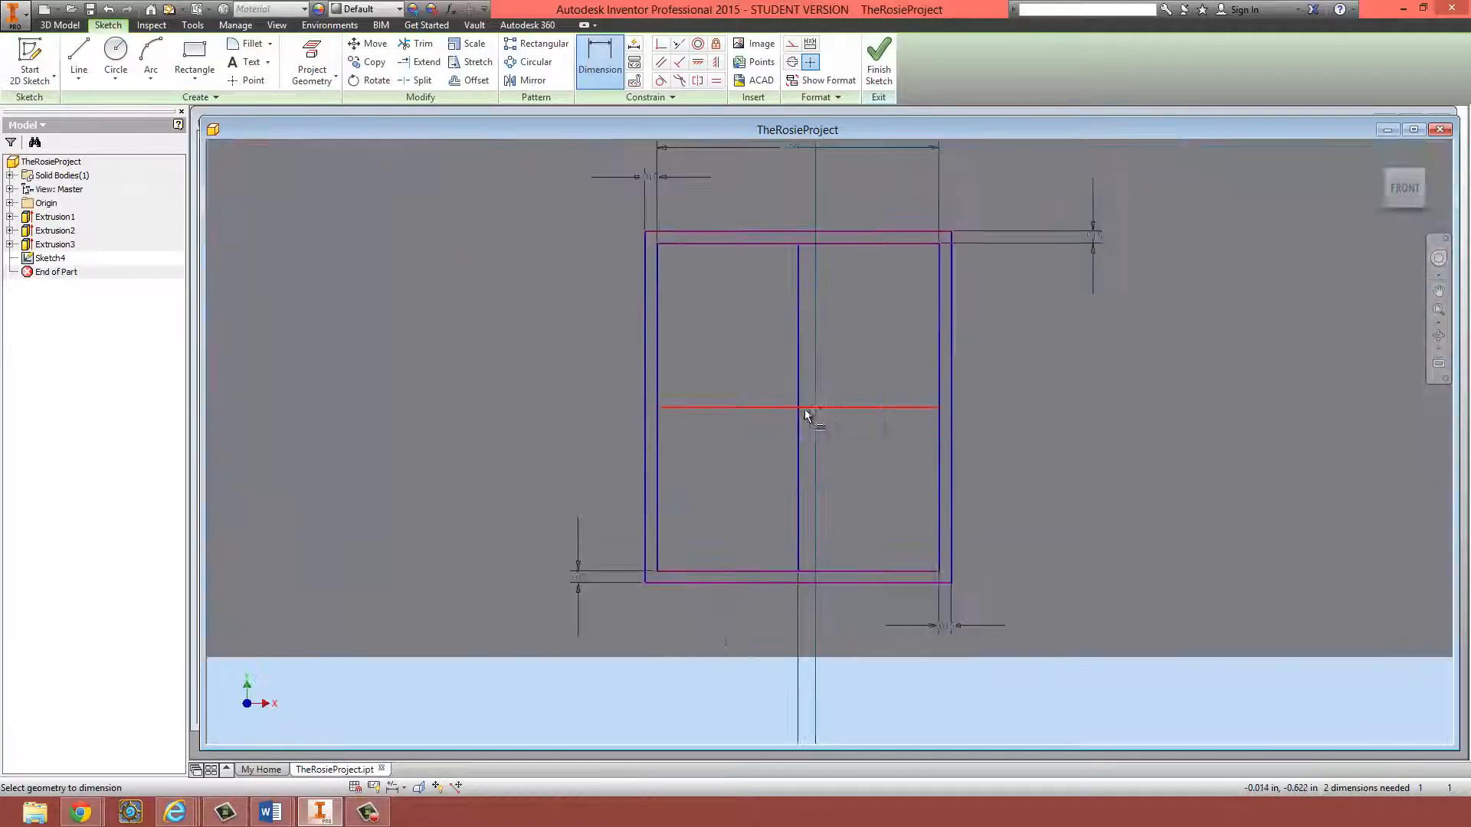
{"action": "key", "text": "l"}
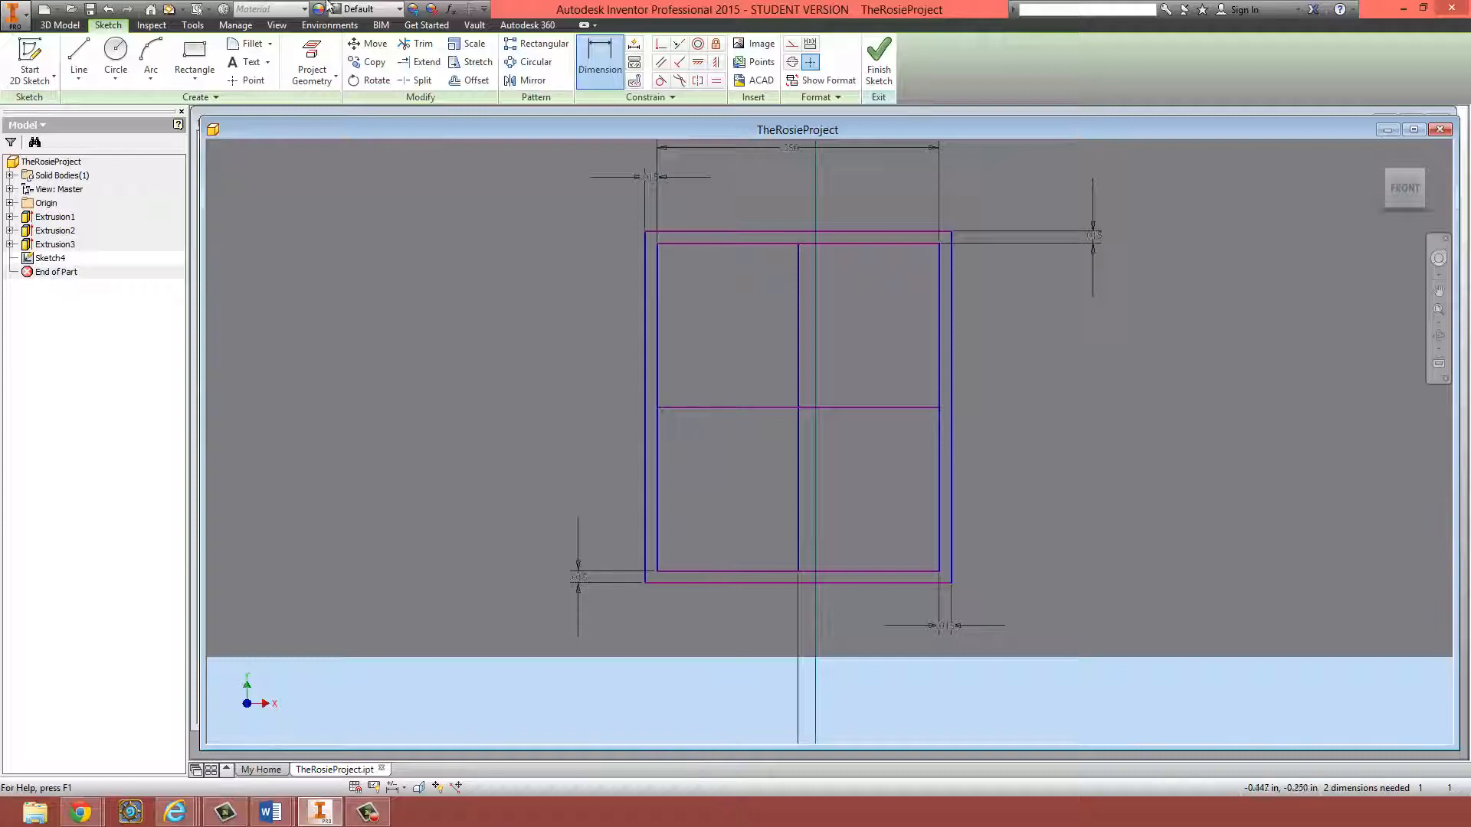
{"action": "left_click", "coordinate": [658, 475]}
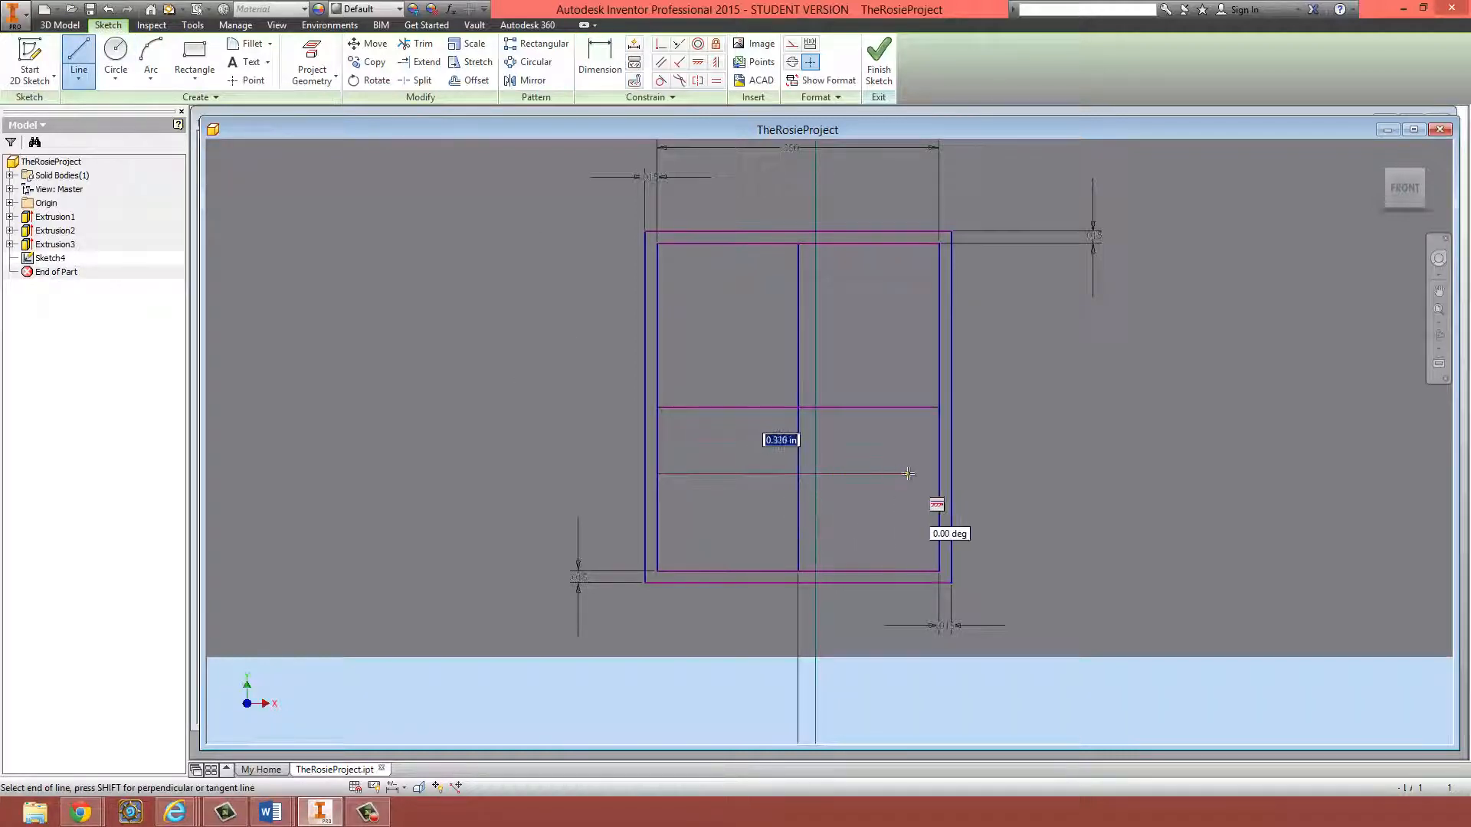
{"action": "double_click", "coordinate": [940, 473]}
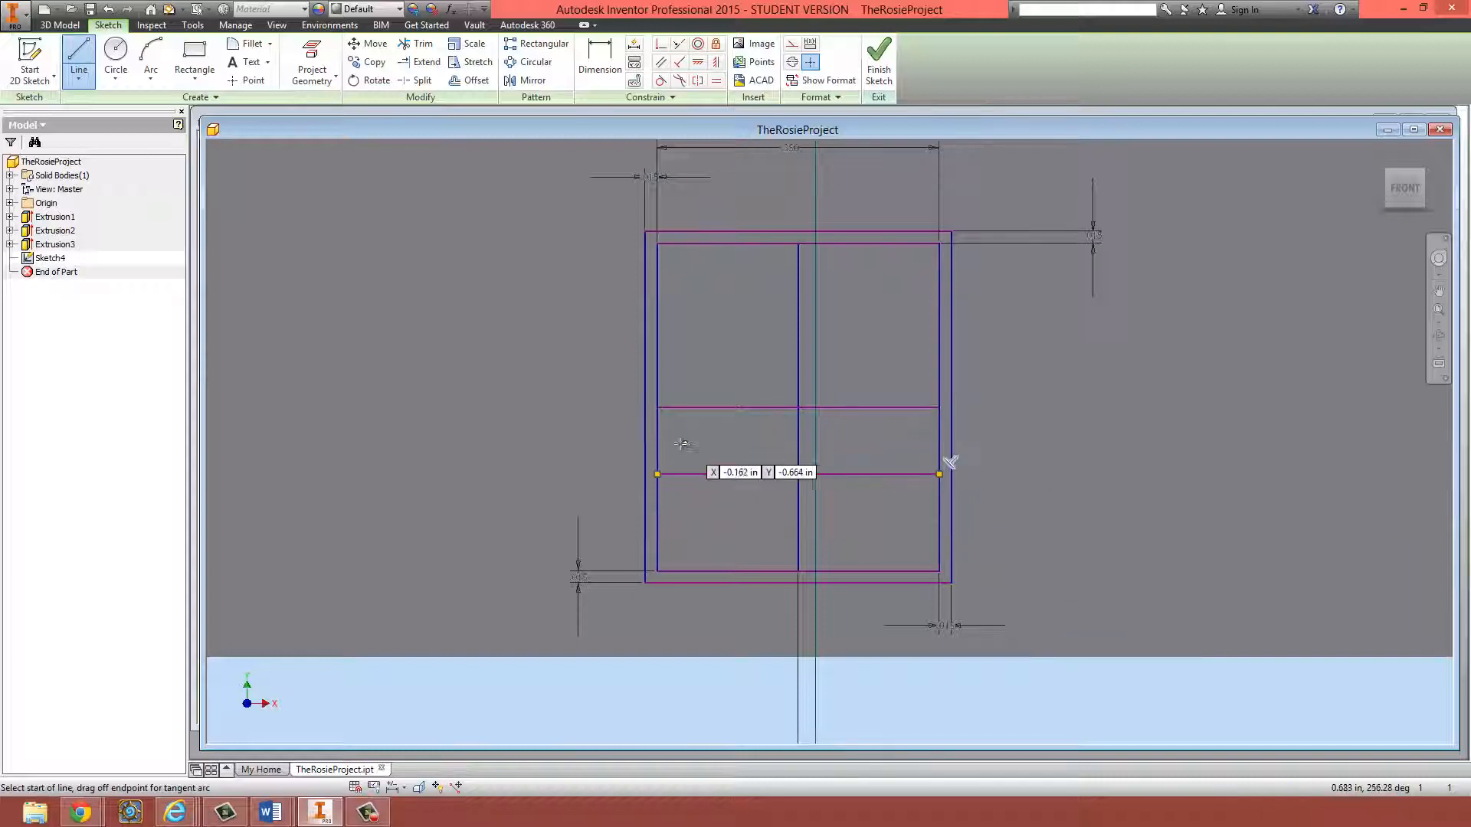
{"action": "left_click", "coordinate": [657, 450]}
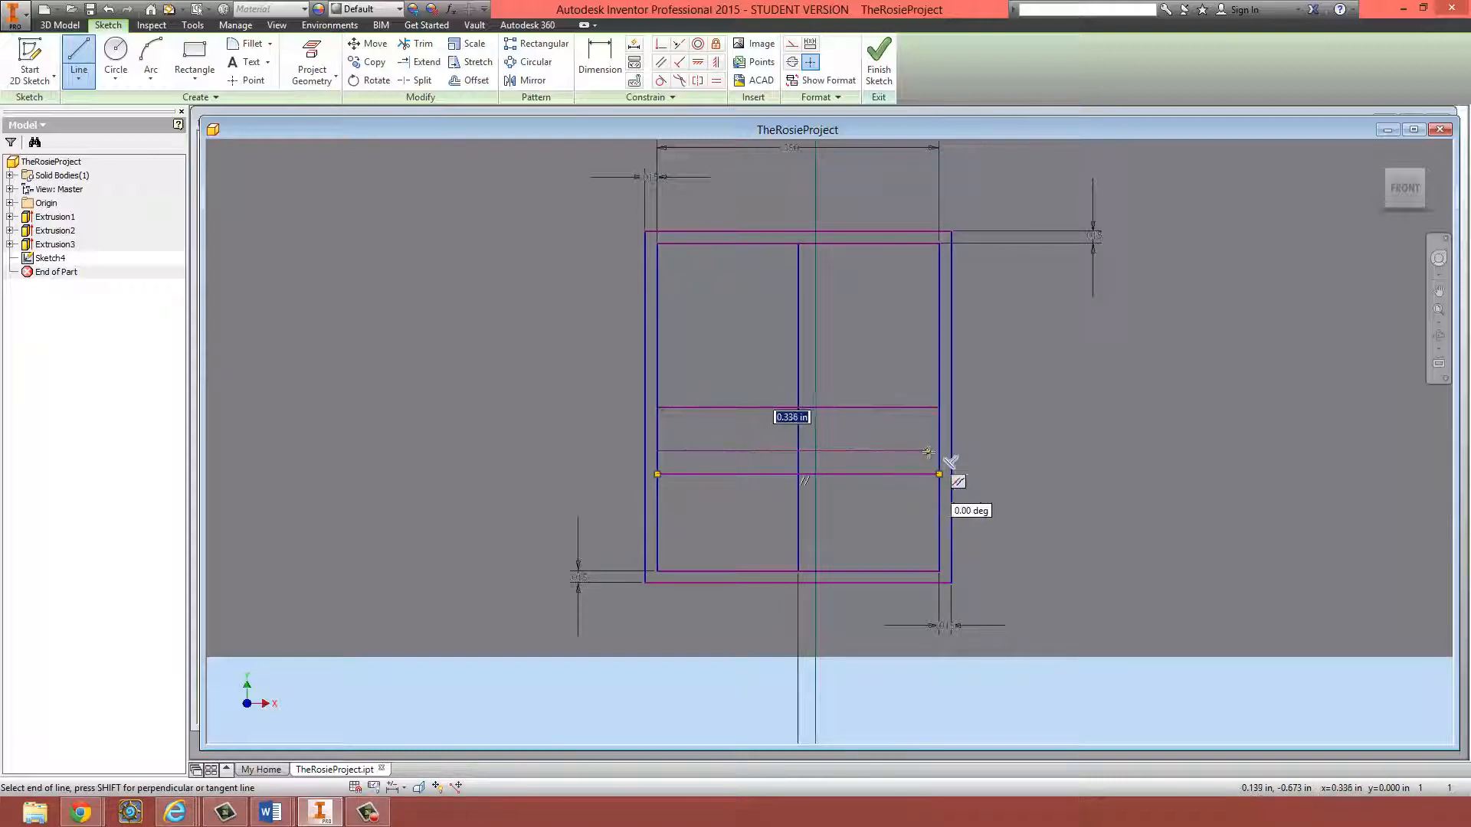
{"action": "double_click", "coordinate": [940, 452]}
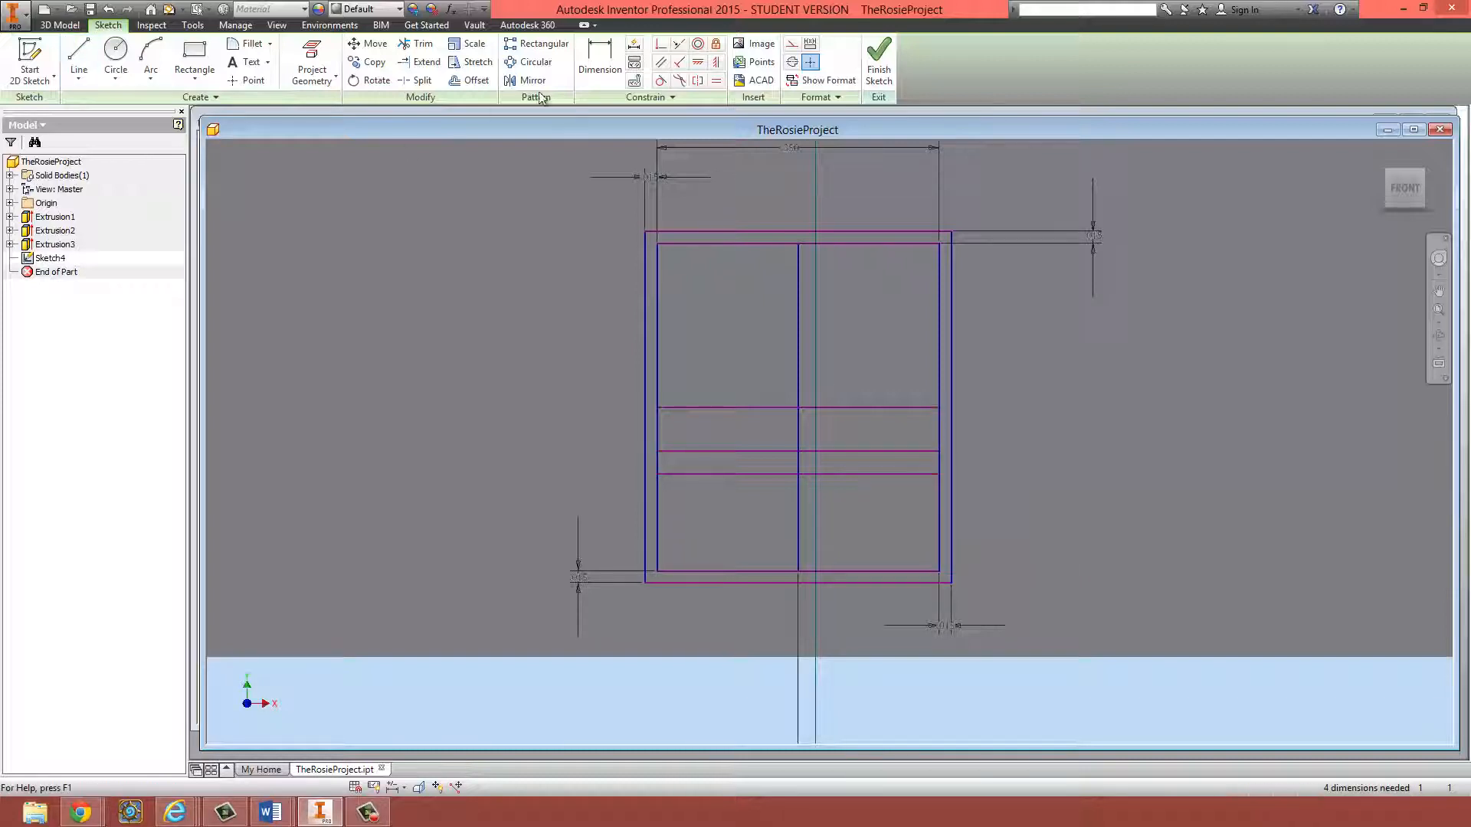
- Dimension the spacing between the two new horizontal lines and set it to 0.015 in
{"action": "key", "text": "d"}
{"action": "left_click", "coordinate": [894, 451]}
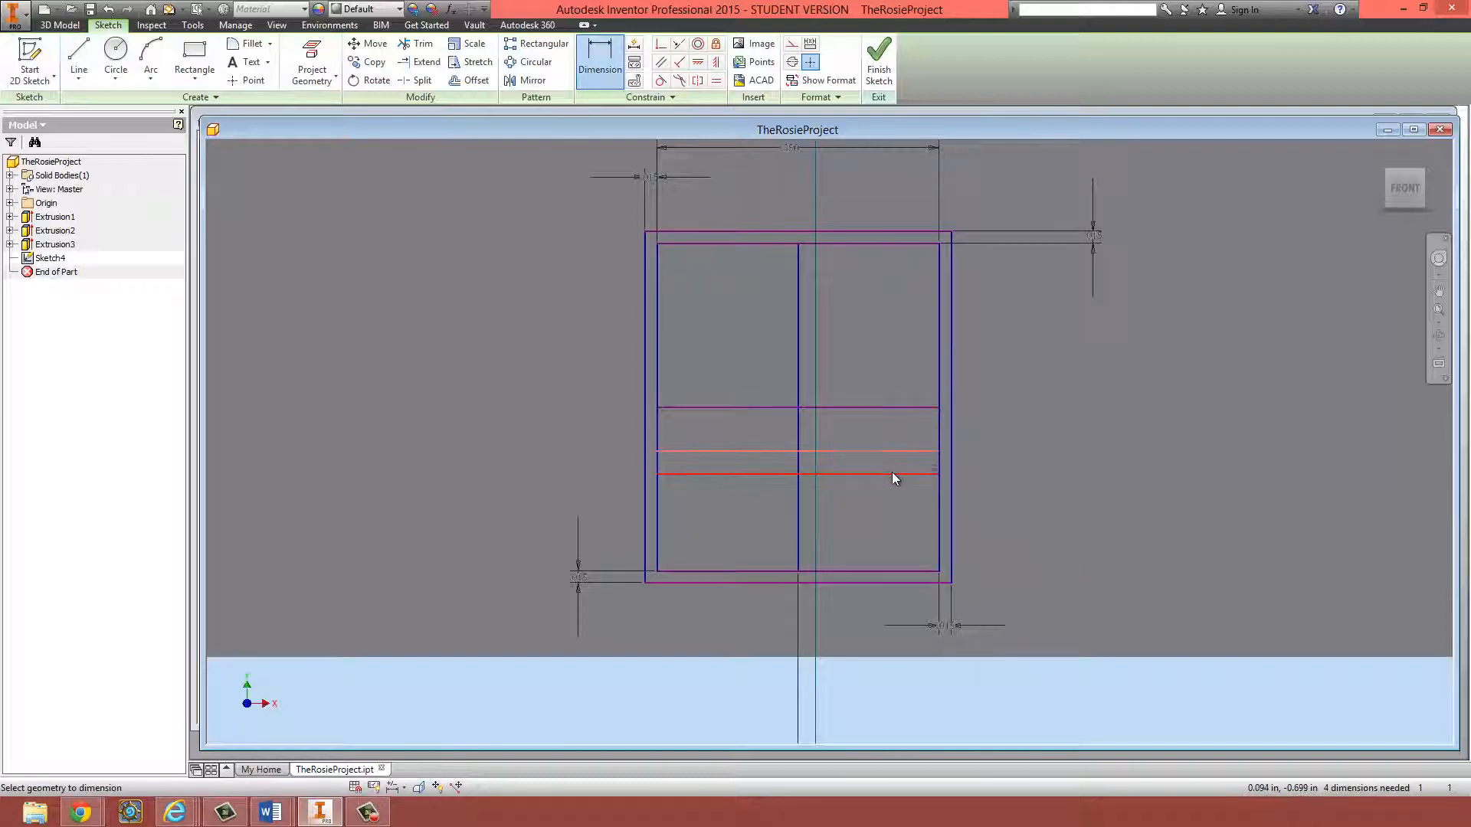
{"action": "left_click", "coordinate": [892, 473]}
{"action": "left_click", "coordinate": [1053, 461]}
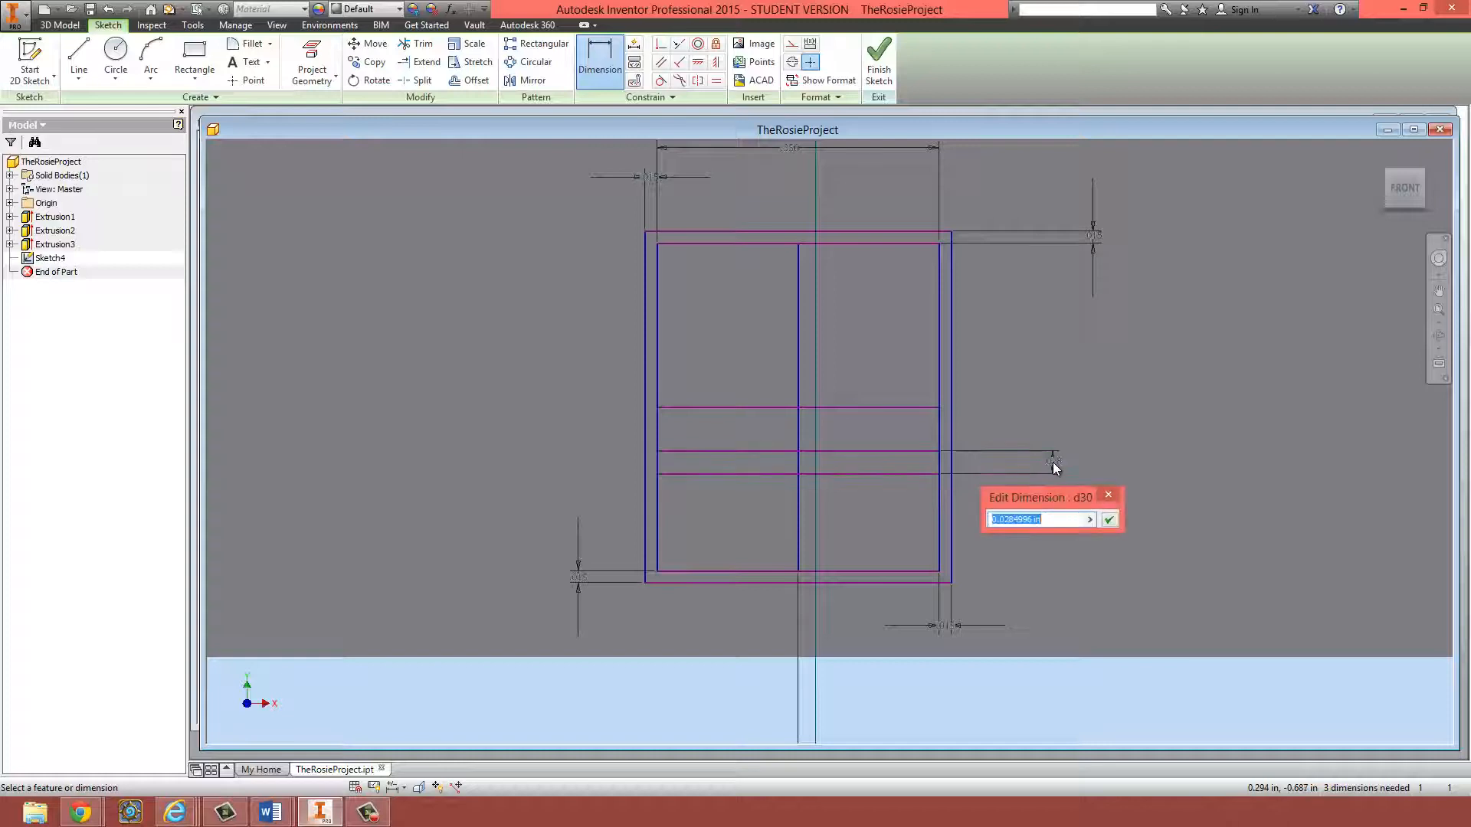
{"action": "type", "text": "0.15"}
{"action": "key", "text": "Return"}
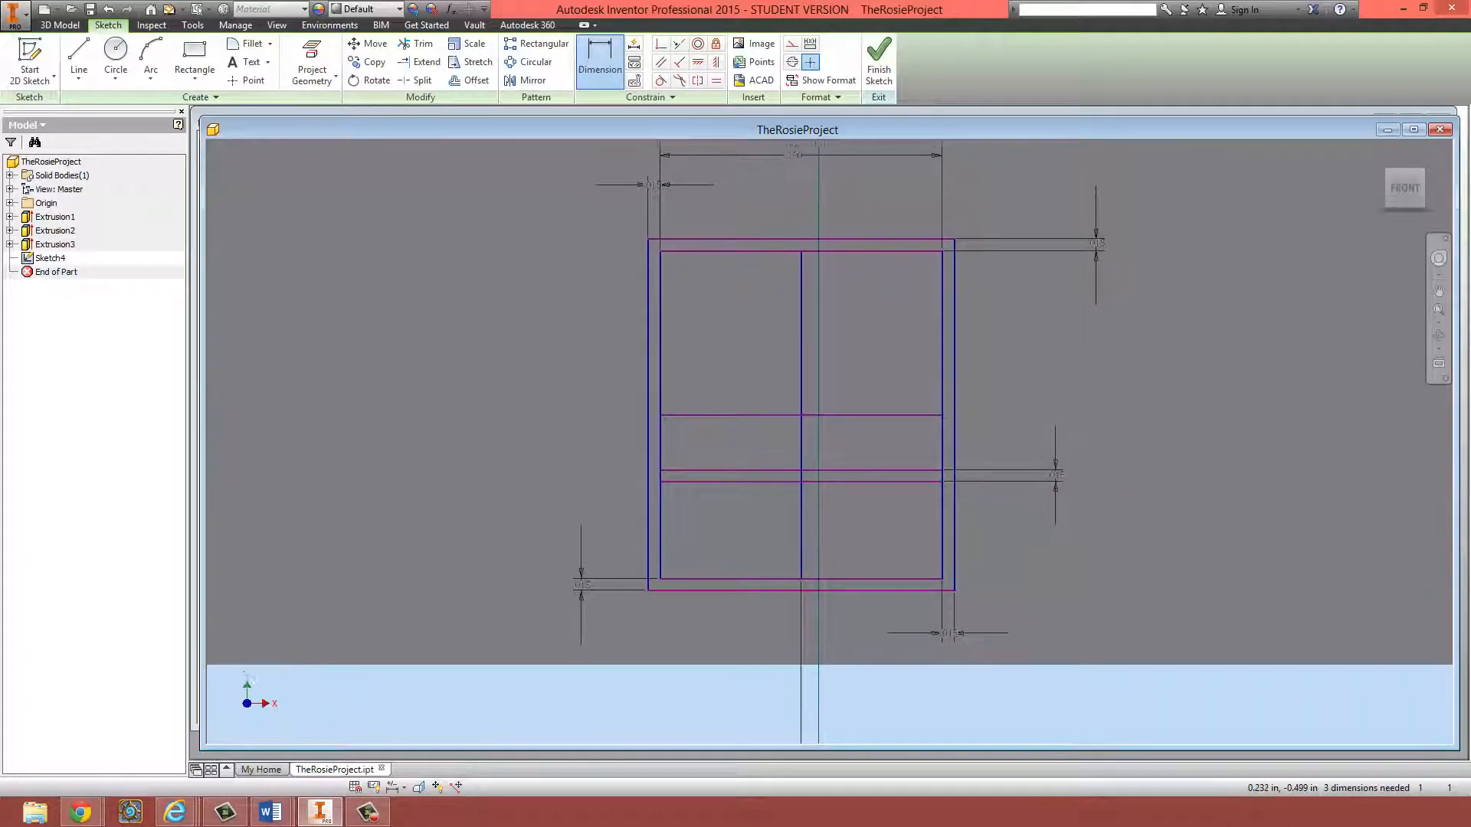
{"action": "middle_click_drag", "start_coordinate": [1004, 311], "coordinate": [1014, 334]}
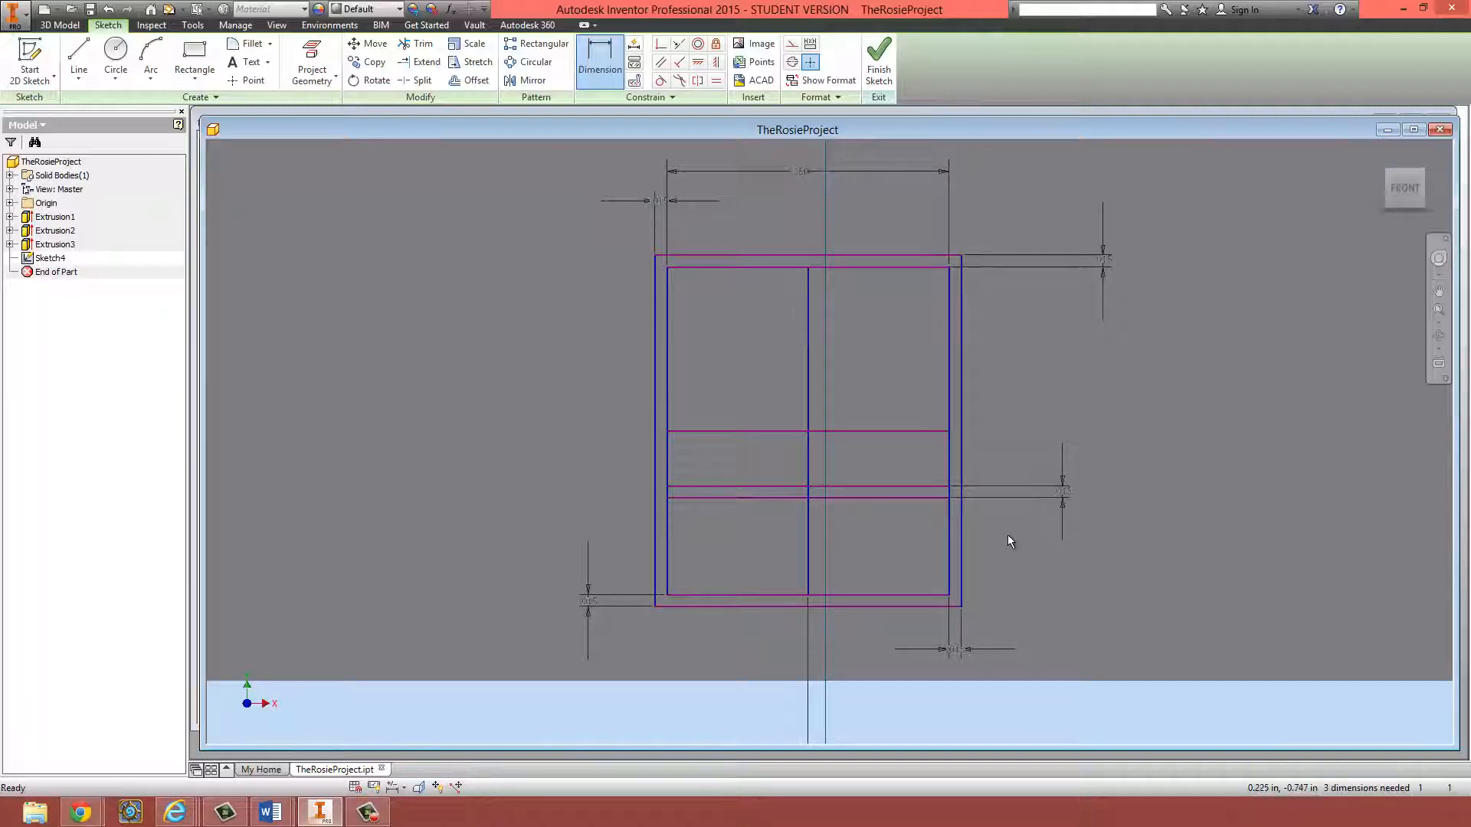
{"action": "key", "text": "Escape"}
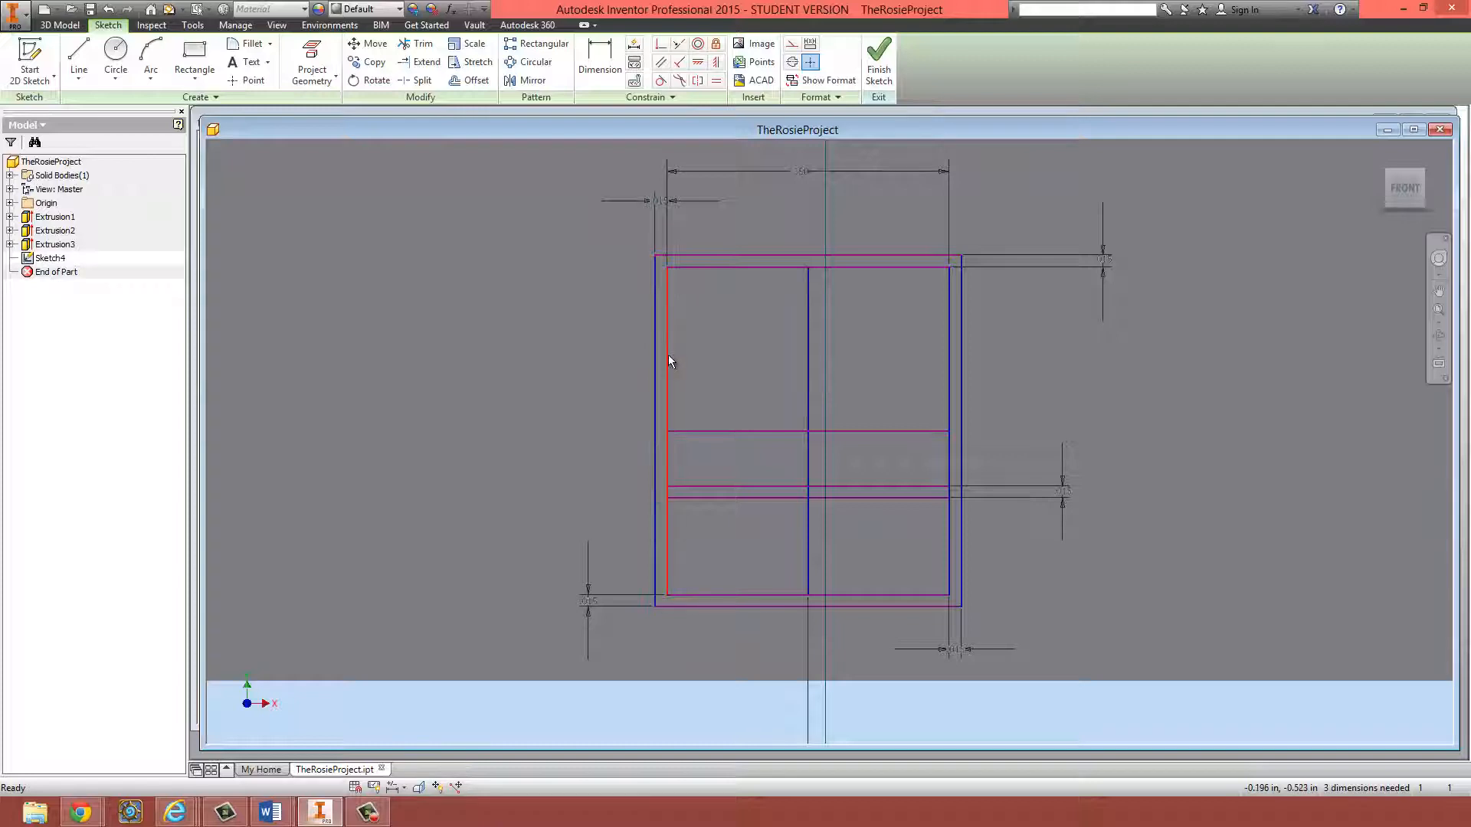
- Trim away both halves of the original middle horizontal line inside the inner rectangle
{"action": "scroll", "coordinate": [718, 462], "scroll_direction": "down", "scroll_amount": 3}
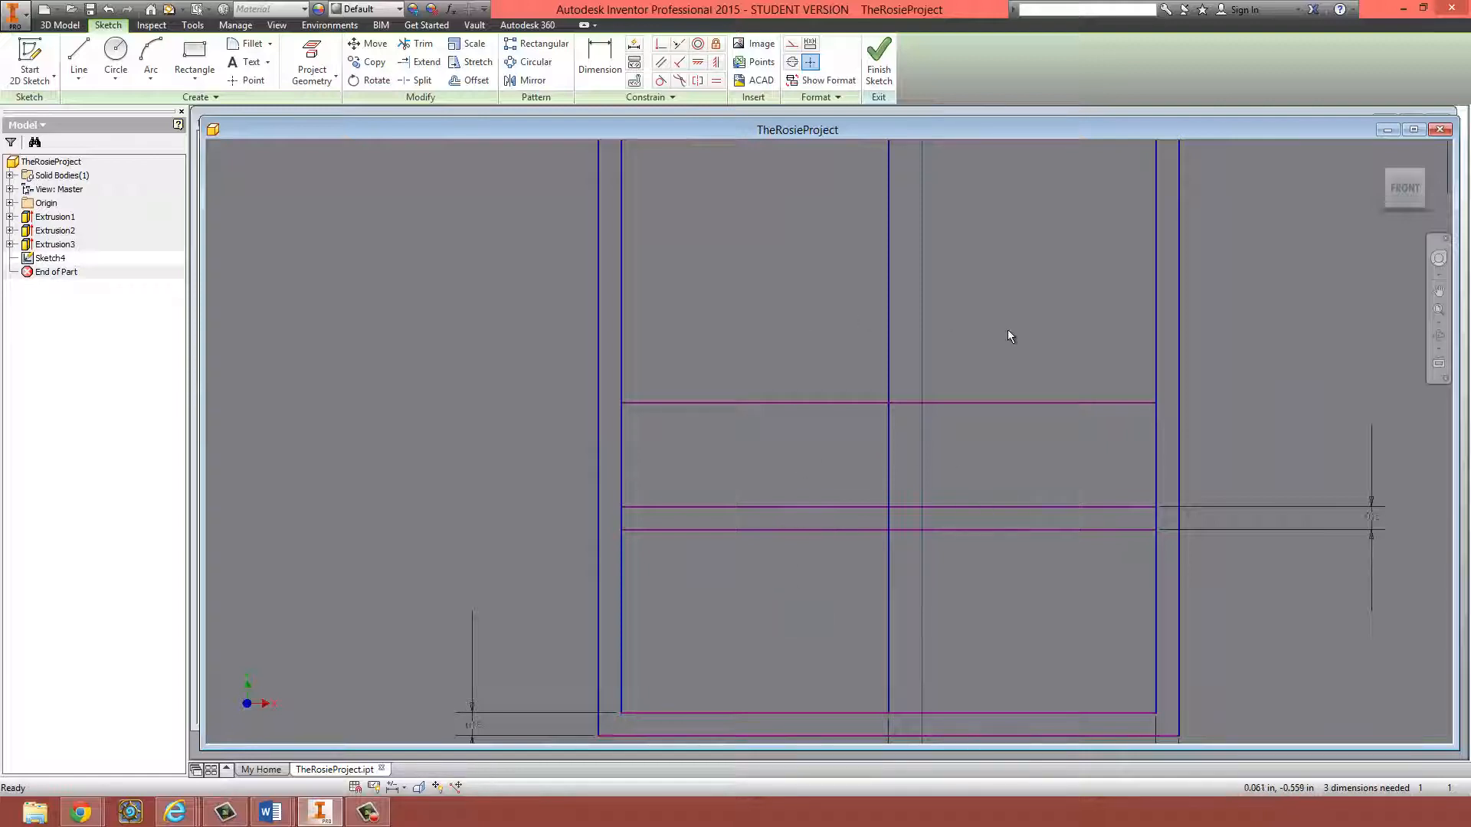
{"action": "scroll", "coordinate": [996, 353], "scroll_direction": "up", "scroll_amount": 3}
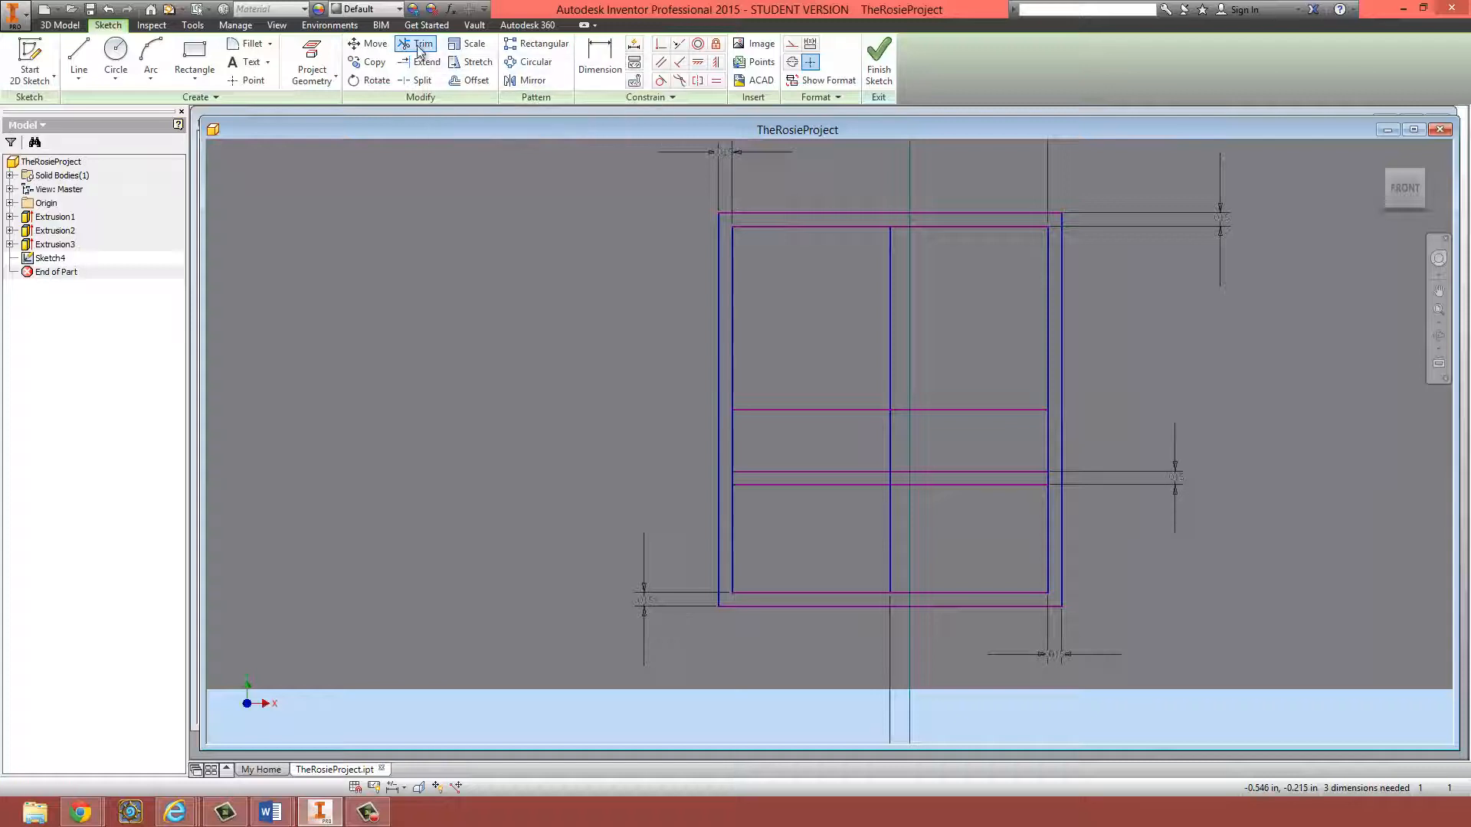
{"action": "left_click", "coordinate": [947, 412]}
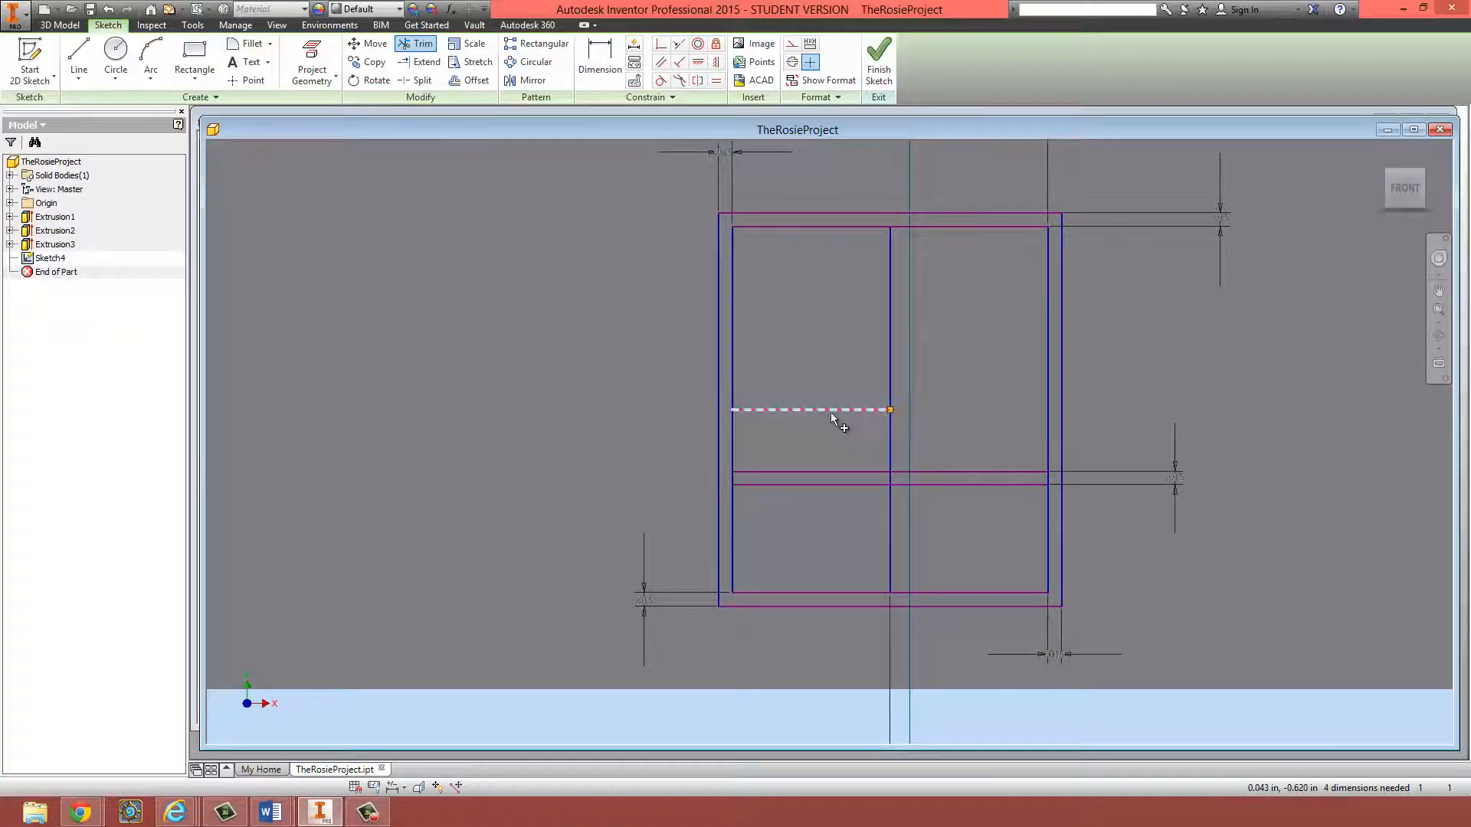
{"action": "left_click", "coordinate": [836, 412]}
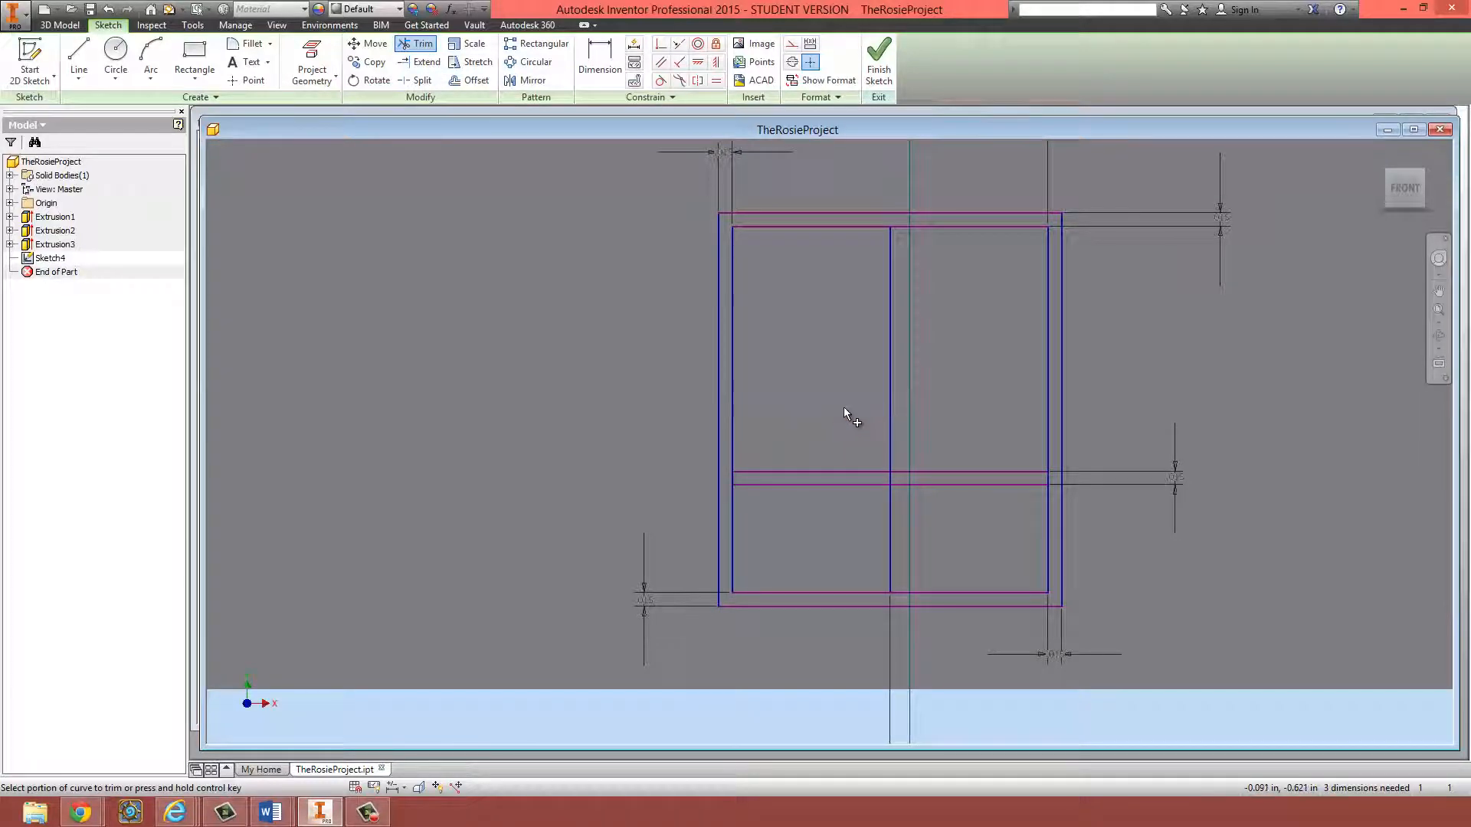
- Trim away the entire vertical middle line inside the inner rectangle, including the short piece between the two divider lines
{"action": "left_click", "coordinate": [890, 349]}
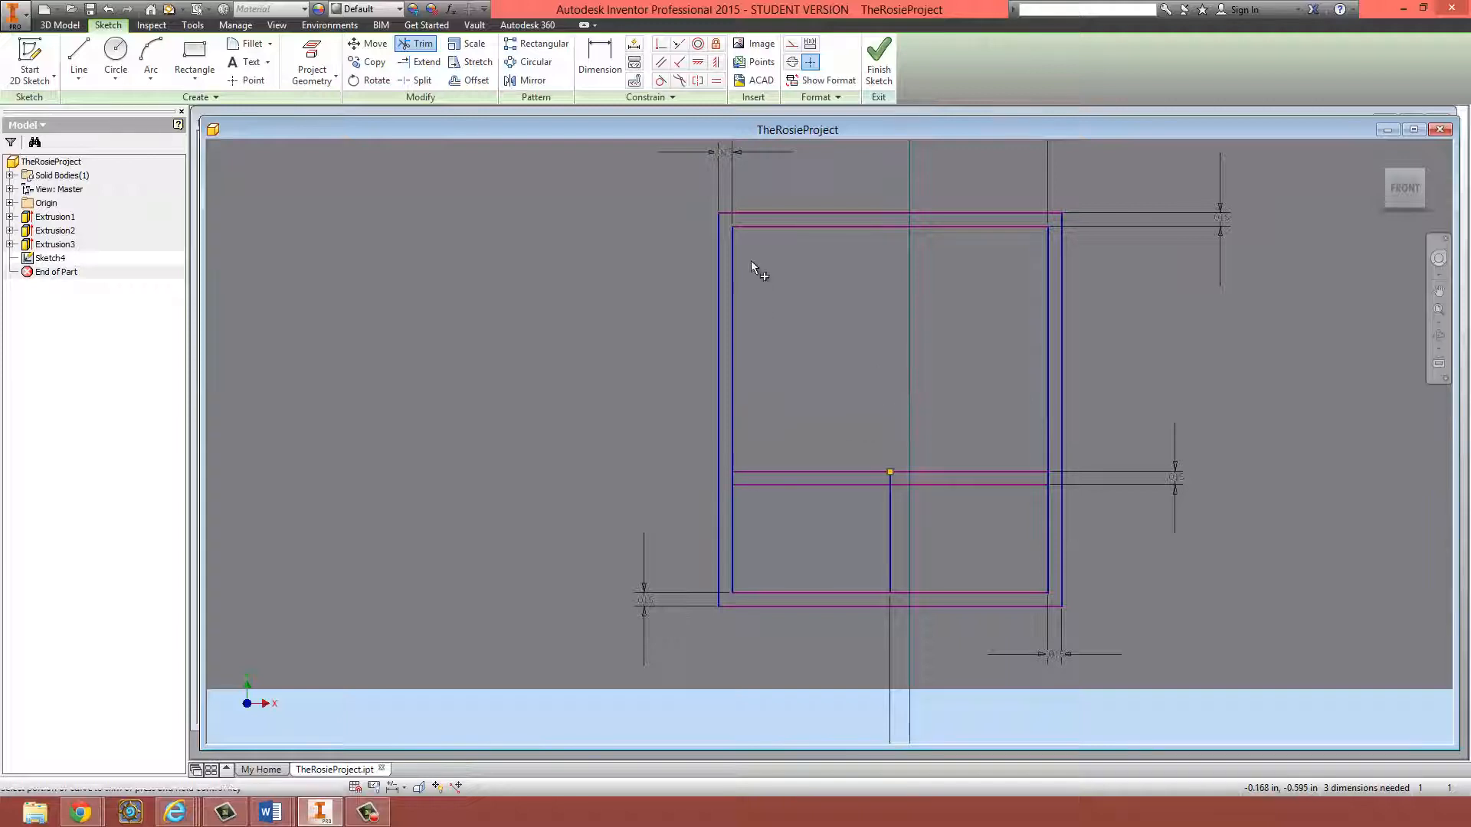
{"action": "left_click", "coordinate": [794, 472]}
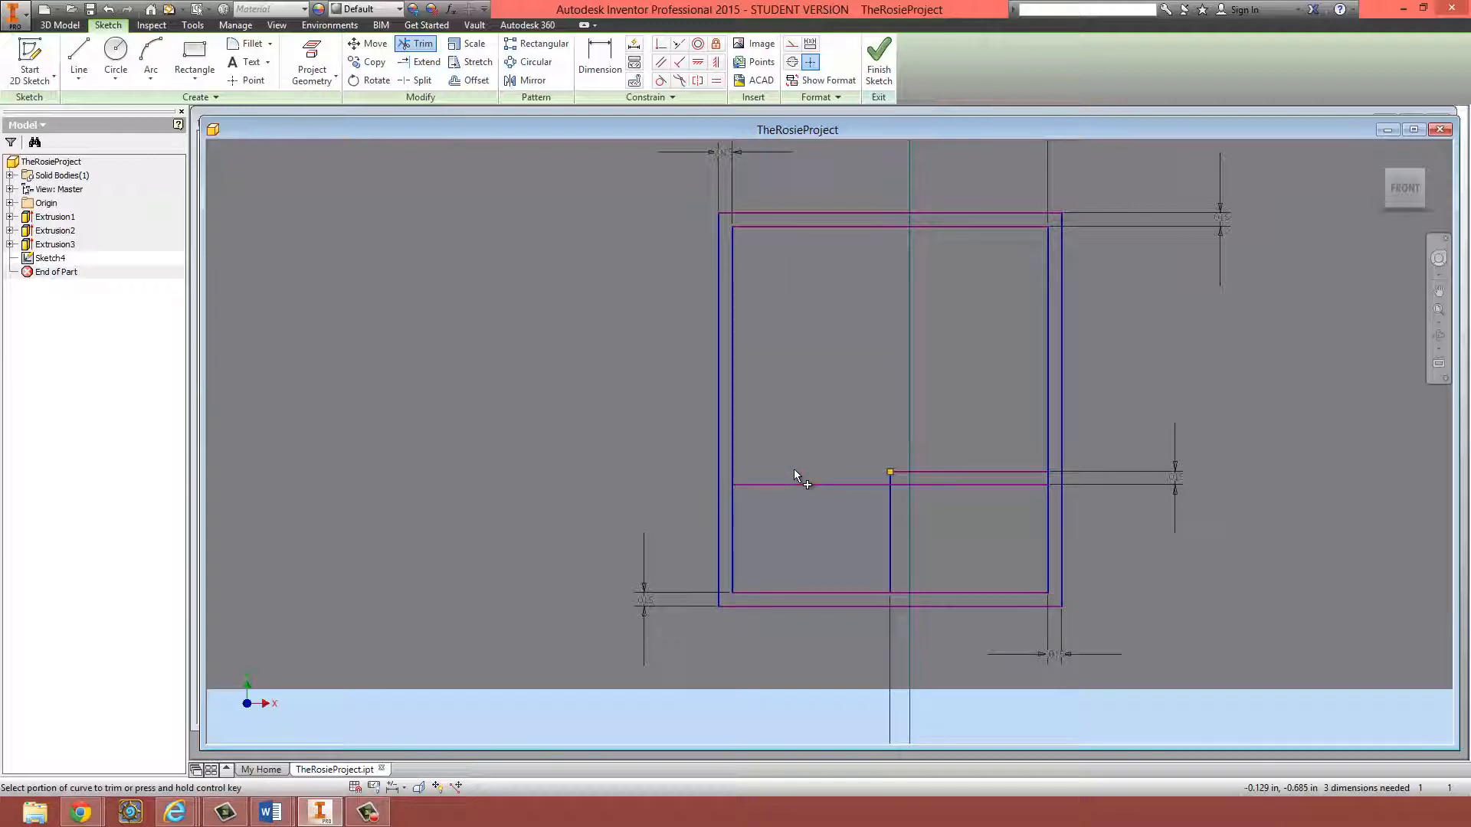
{"action": "key", "text": "ctrl+z"}
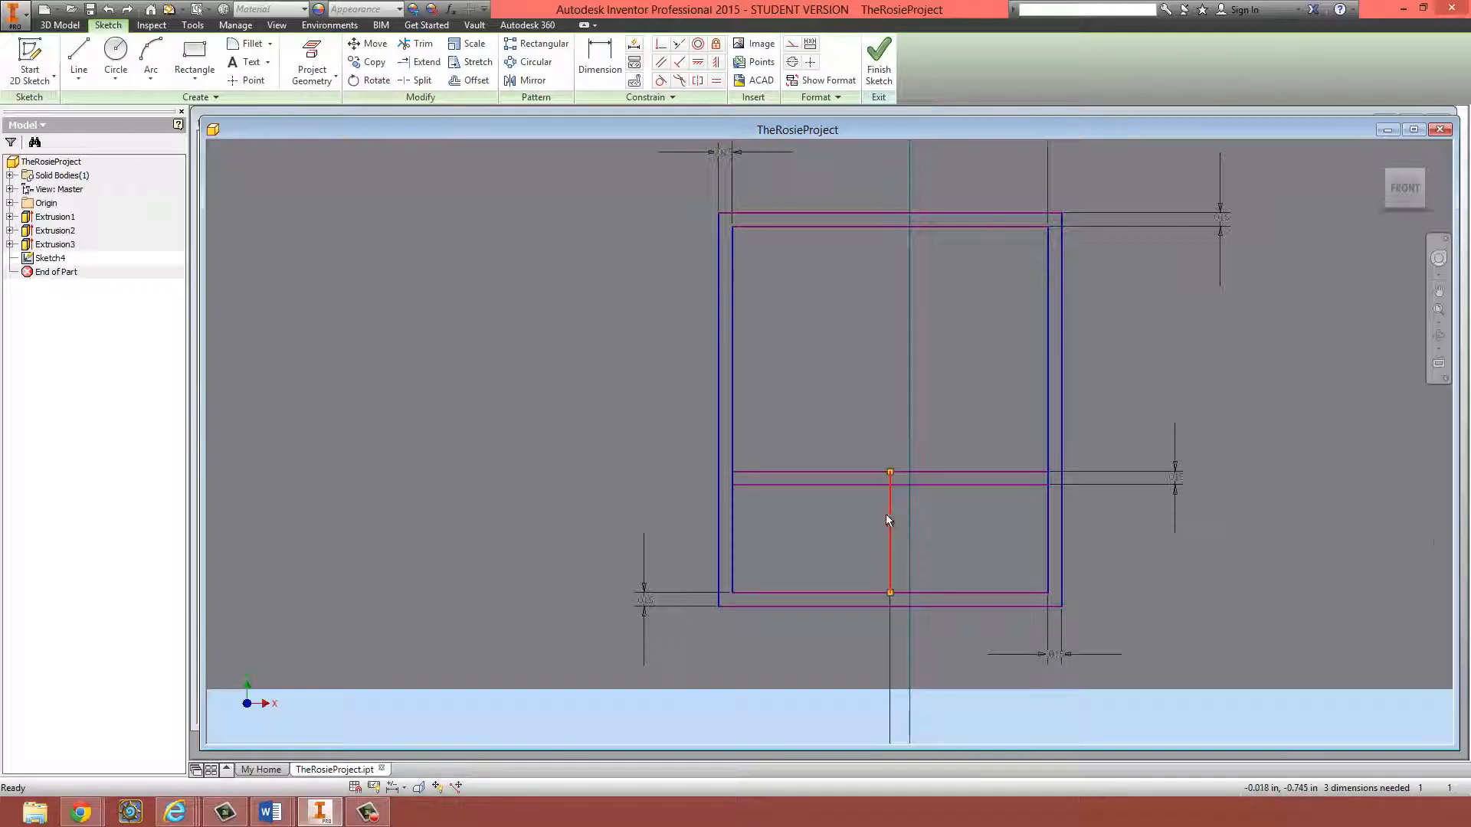
{"action": "scroll", "coordinate": [886, 514], "scroll_direction": "up", "scroll_amount": 3}
{"action": "key", "text": "x"}
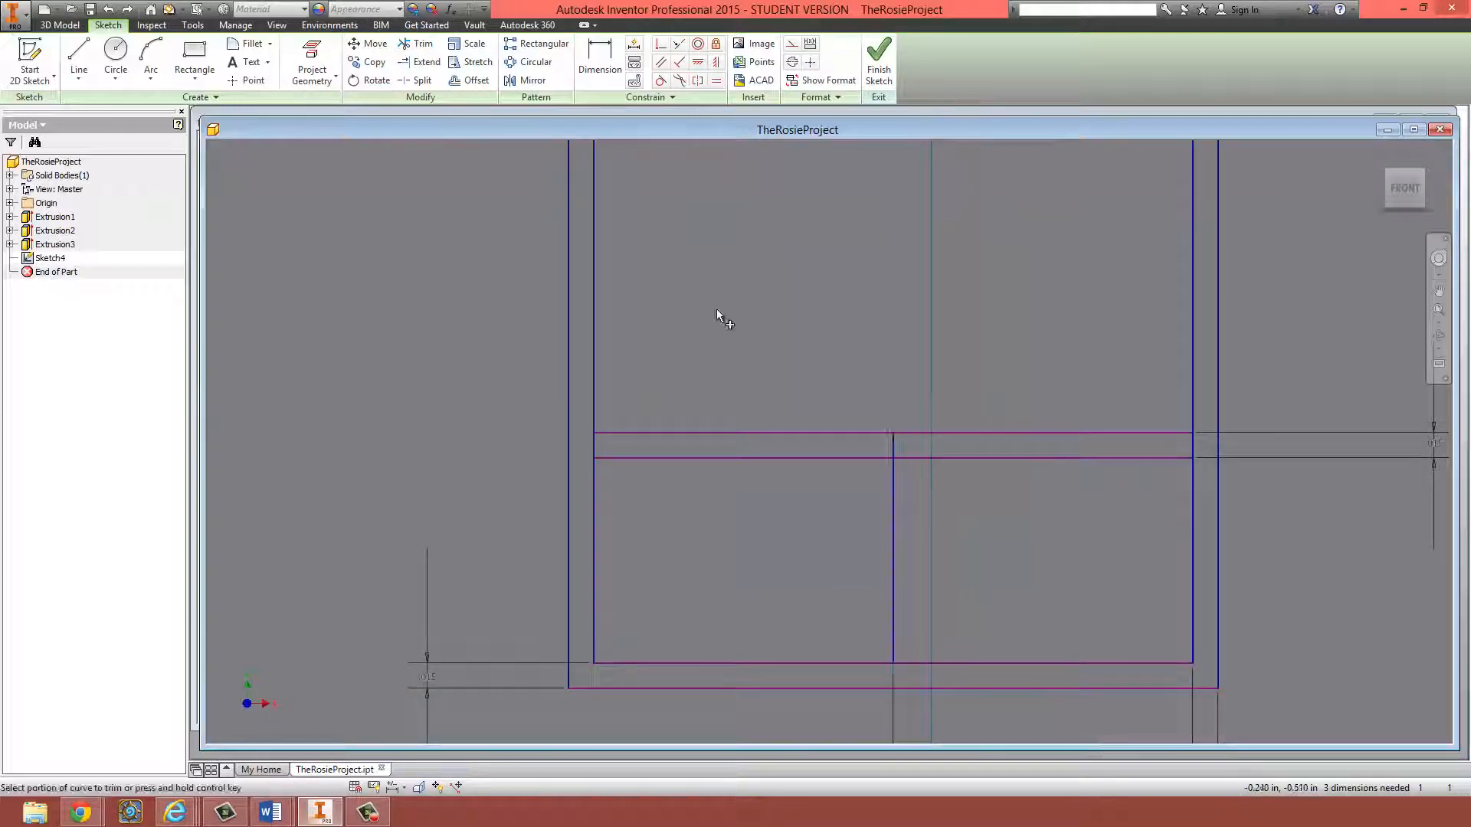
{"action": "left_click", "coordinate": [893, 445]}
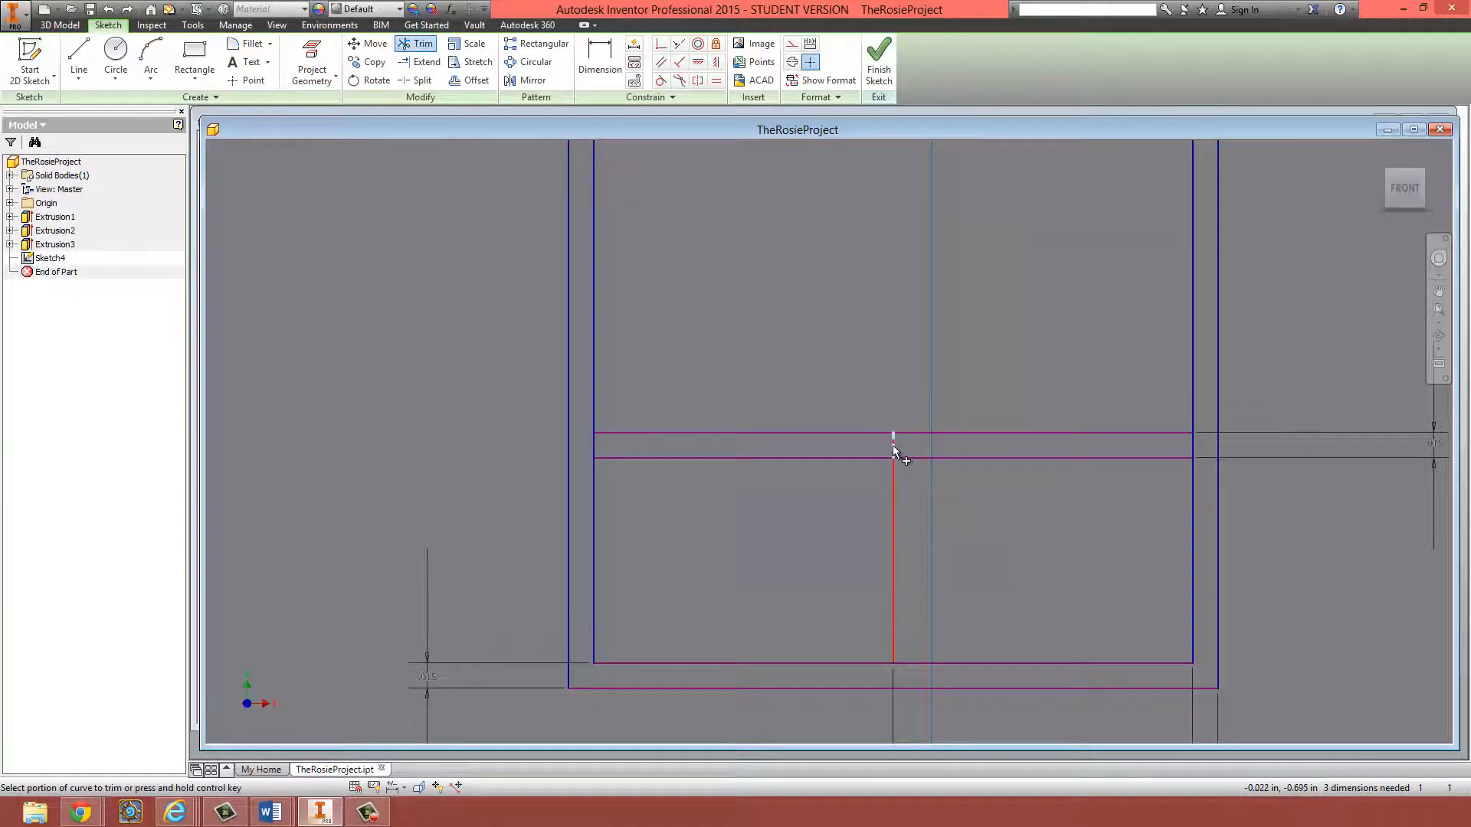
{"action": "left_click", "coordinate": [893, 490]}
- Trim the short segments of the inner rectangle's left and right edges between the two divider lines
{"action": "scroll", "coordinate": [893, 498], "scroll_direction": "down", "scroll_amount": 5}
{"action": "scroll", "coordinate": [913, 578], "scroll_direction": "up", "scroll_amount": 3}
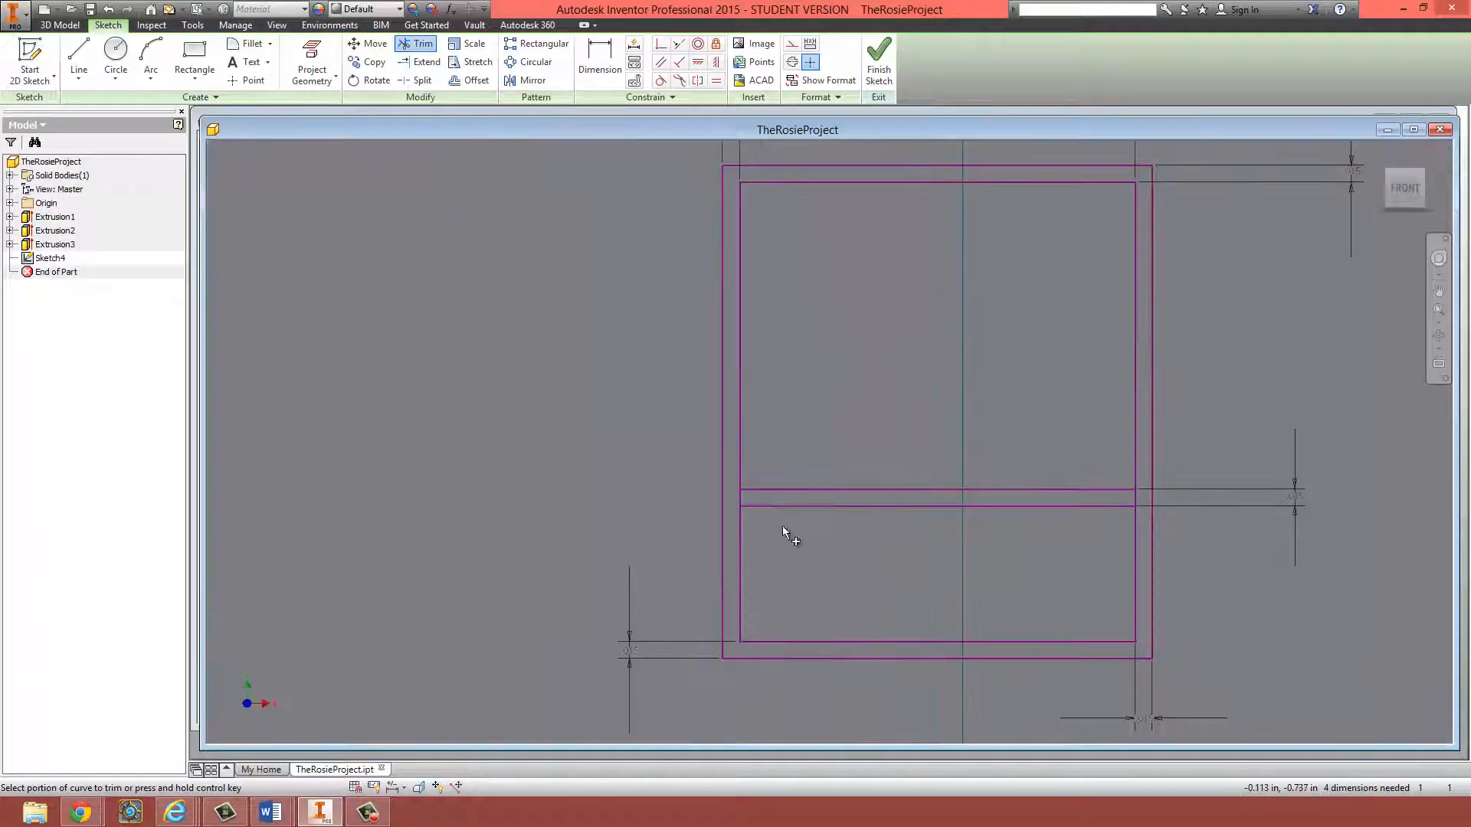
{"action": "left_click", "coordinate": [738, 496]}
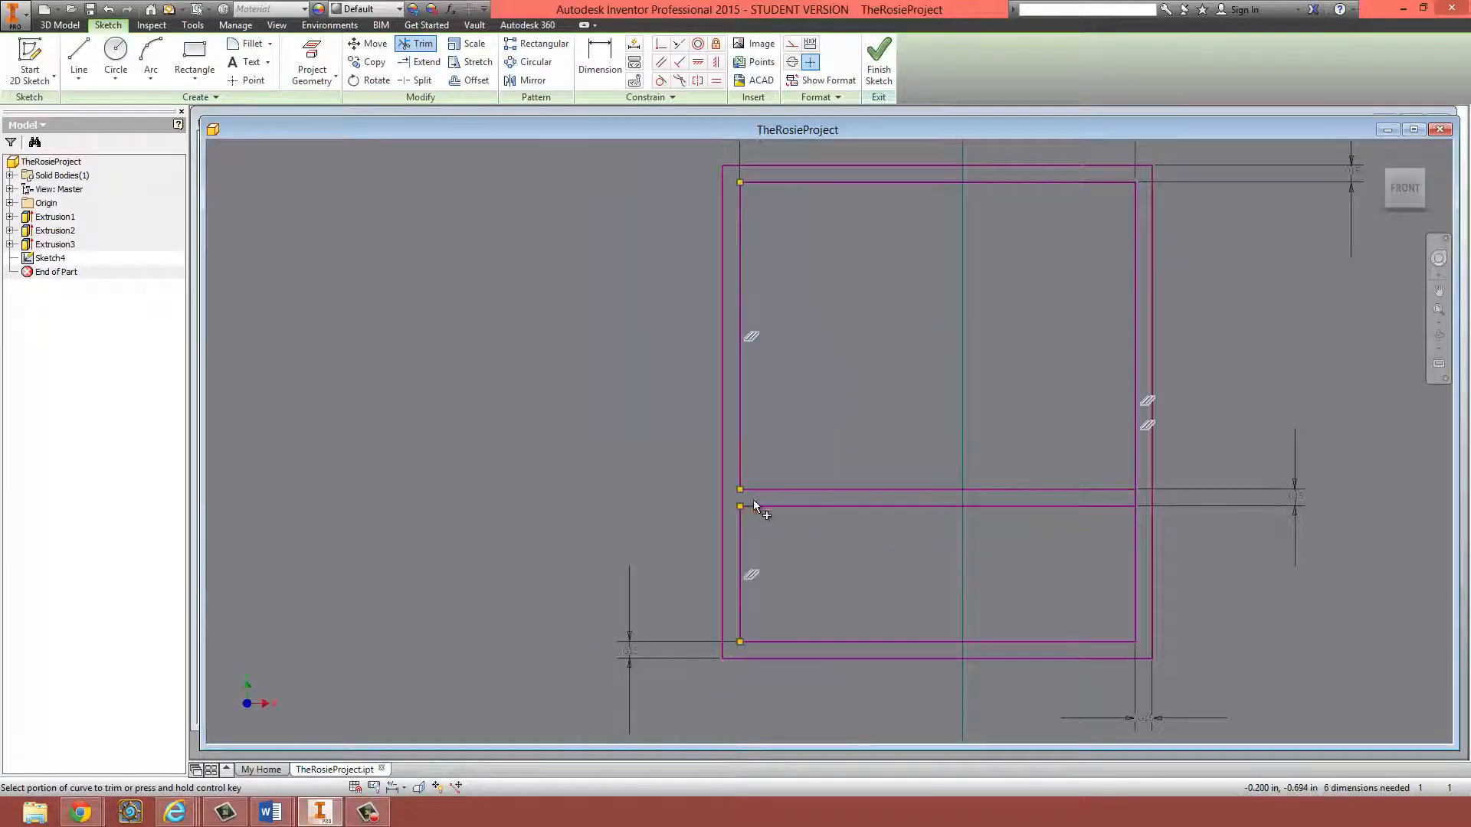
{"action": "left_click", "coordinate": [1137, 498]}
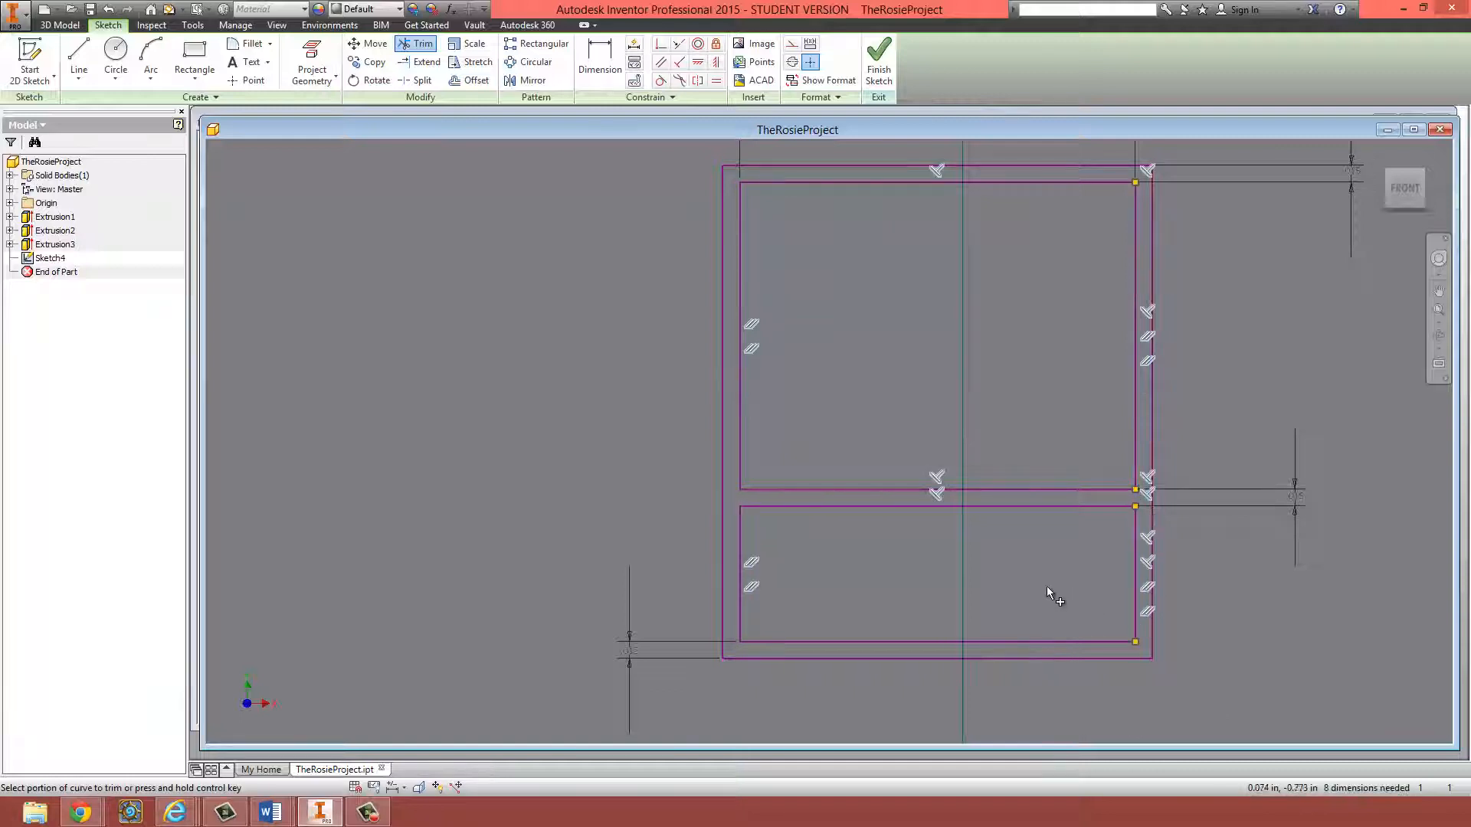
{"action": "middle_click_drag", "start_coordinate": [1046, 587], "coordinate": [1013, 616]}
{"action": "key", "text": "Escape"}
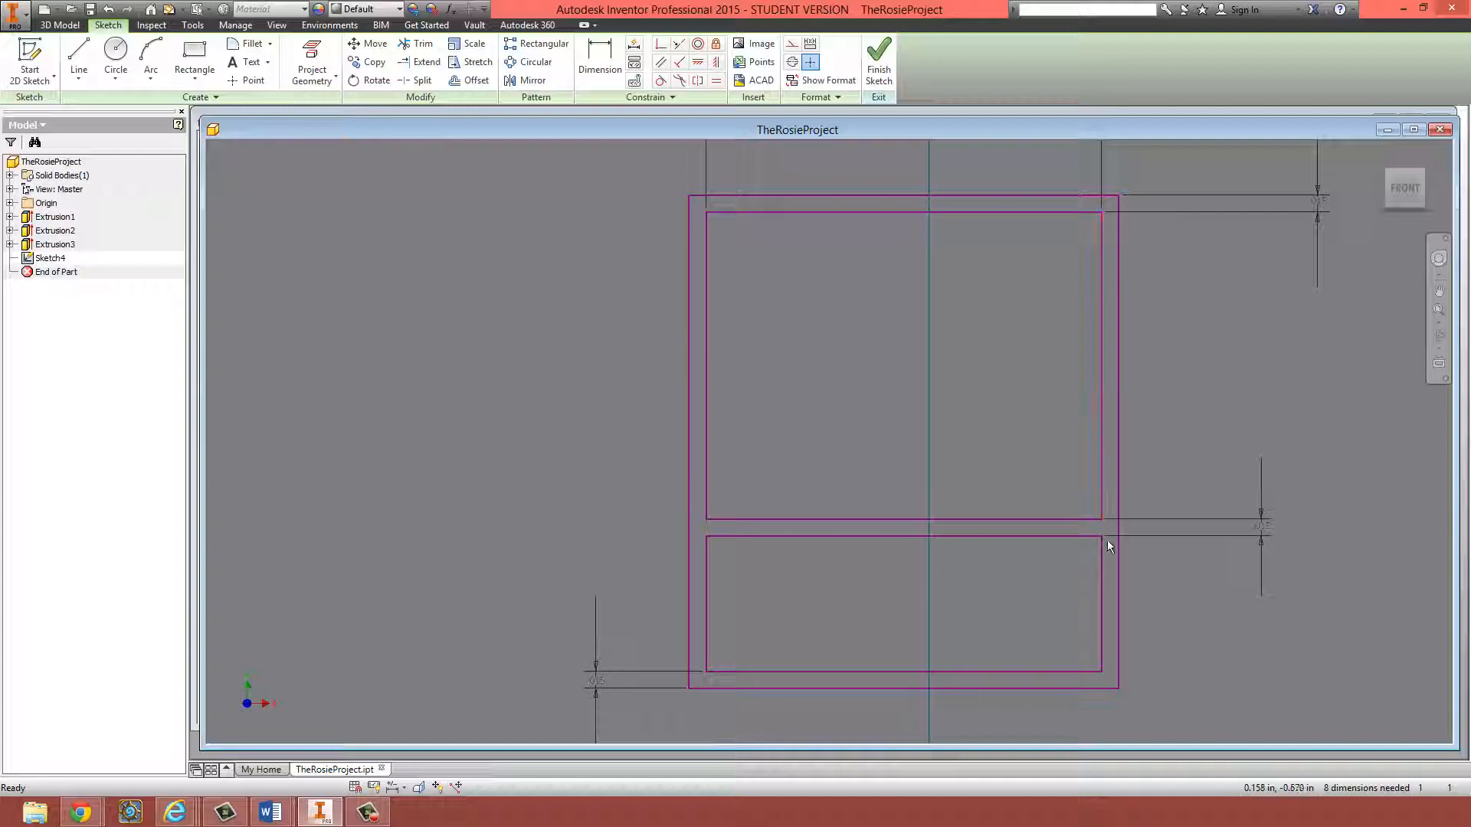
- Finish the sketch and extrude the mouth frame with its divider bar outward from the face by 0.05 in
{"action": "scroll", "coordinate": [1078, 687], "scroll_direction": "down", "scroll_amount": 5}
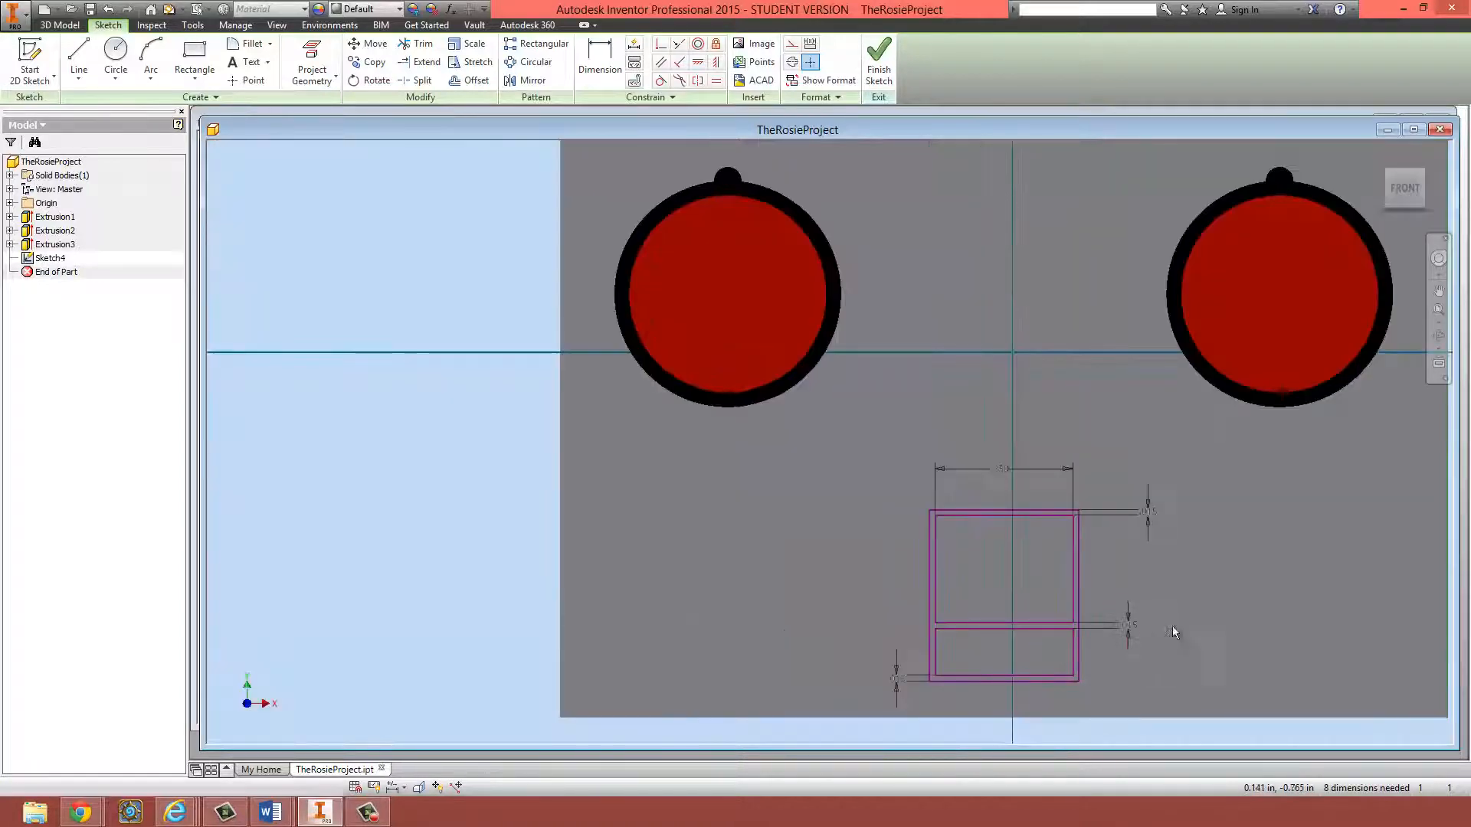
{"action": "left_click", "coordinate": [879, 59]}
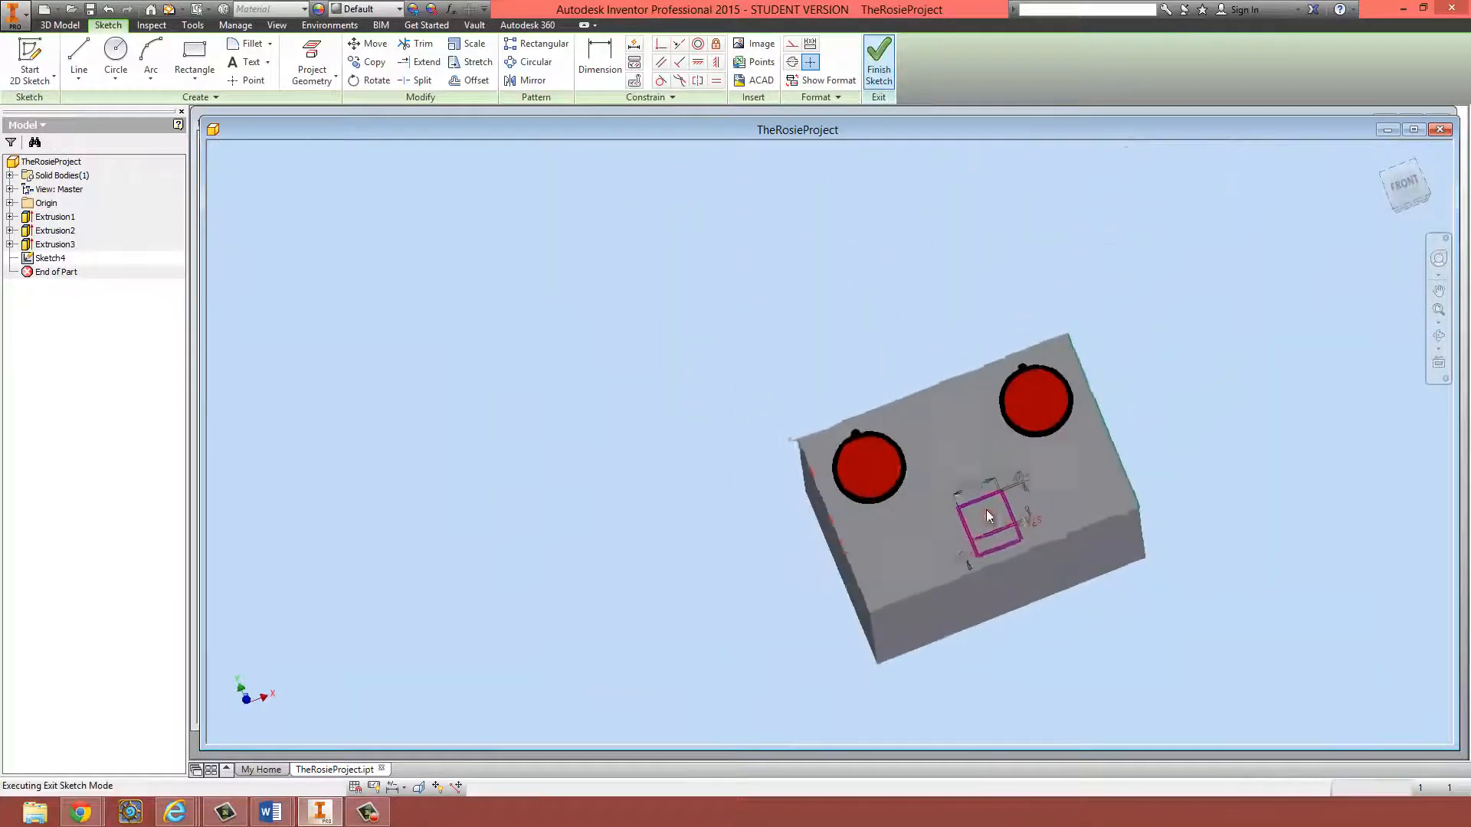
{"action": "scroll", "coordinate": [1041, 564], "scroll_direction": "up", "scroll_amount": 5}
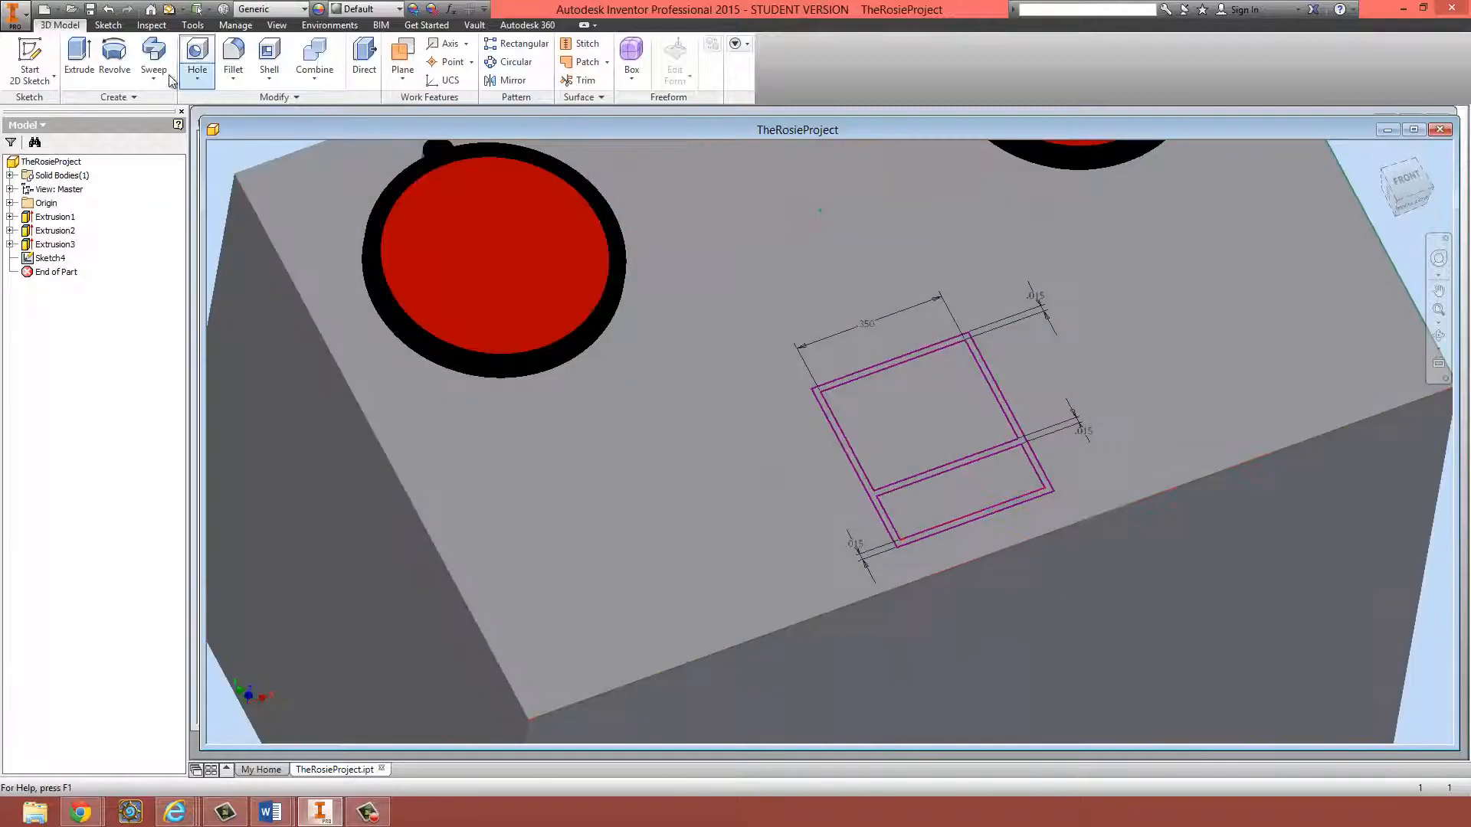
{"action": "left_click", "coordinate": [79, 57]}
{"action": "scroll", "coordinate": [813, 495], "scroll_direction": "up", "scroll_amount": 3}
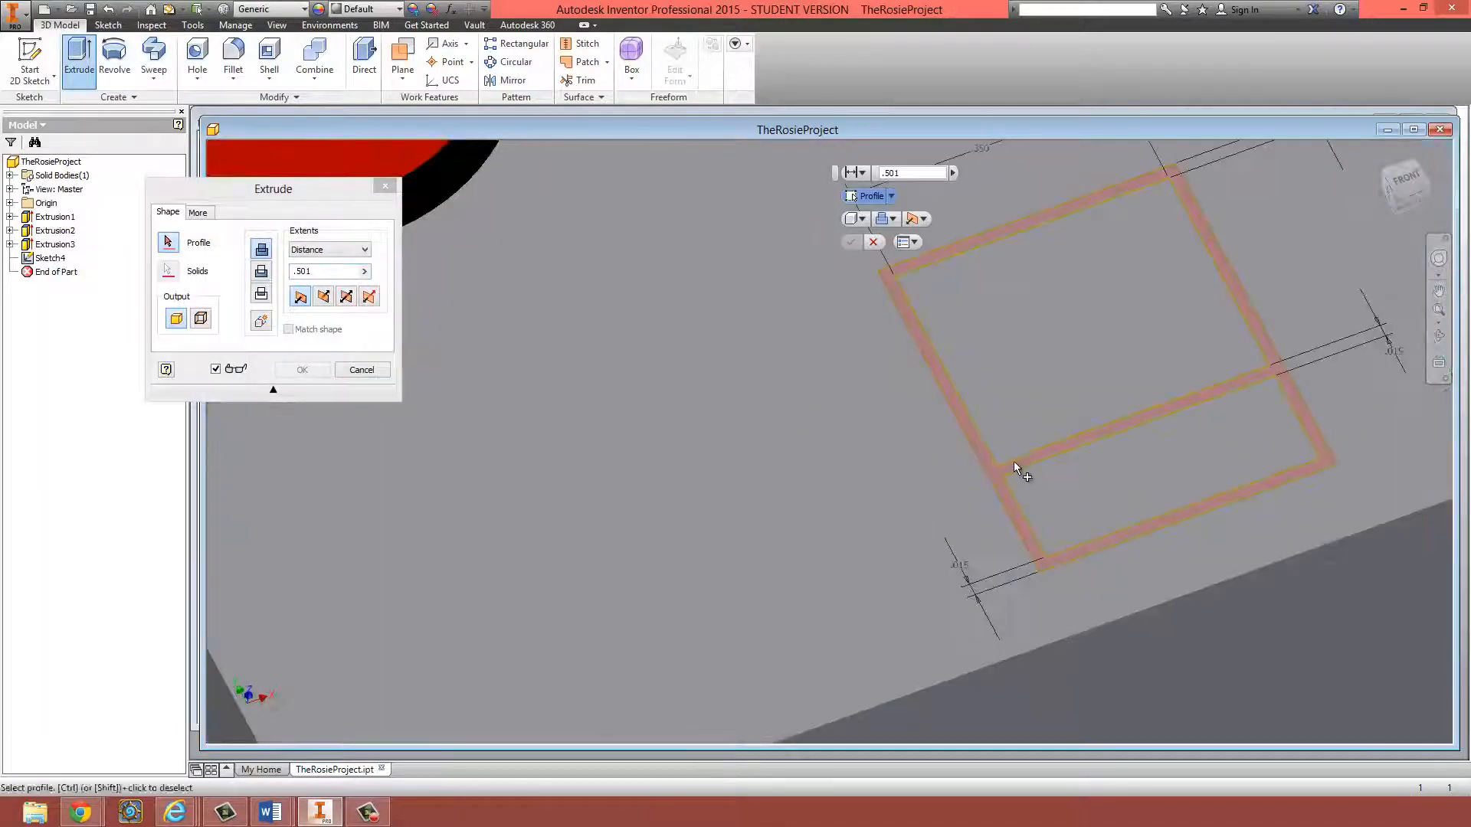
{"action": "left_click", "coordinate": [1008, 462]}
{"action": "scroll", "coordinate": [1010, 462], "scroll_direction": "down", "scroll_amount": 2}
{"action": "middle_click_drag", "start_coordinate": [1018, 470], "coordinate": [1118, 515], "text": "shift"}
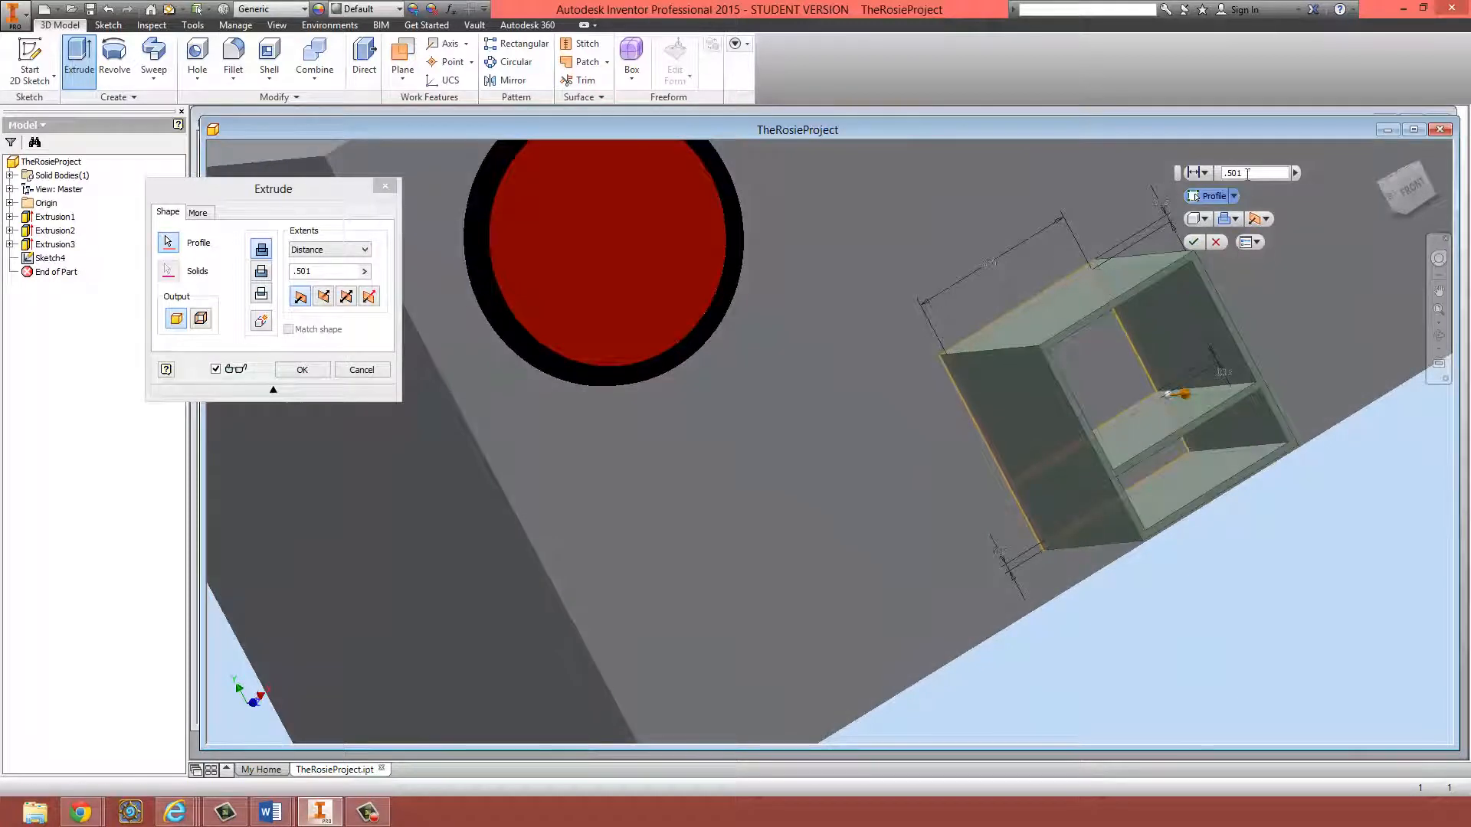
{"action": "left_click_drag", "start_coordinate": [1246, 178], "coordinate": [1214, 175]}
{"action": "type", "text": "."}
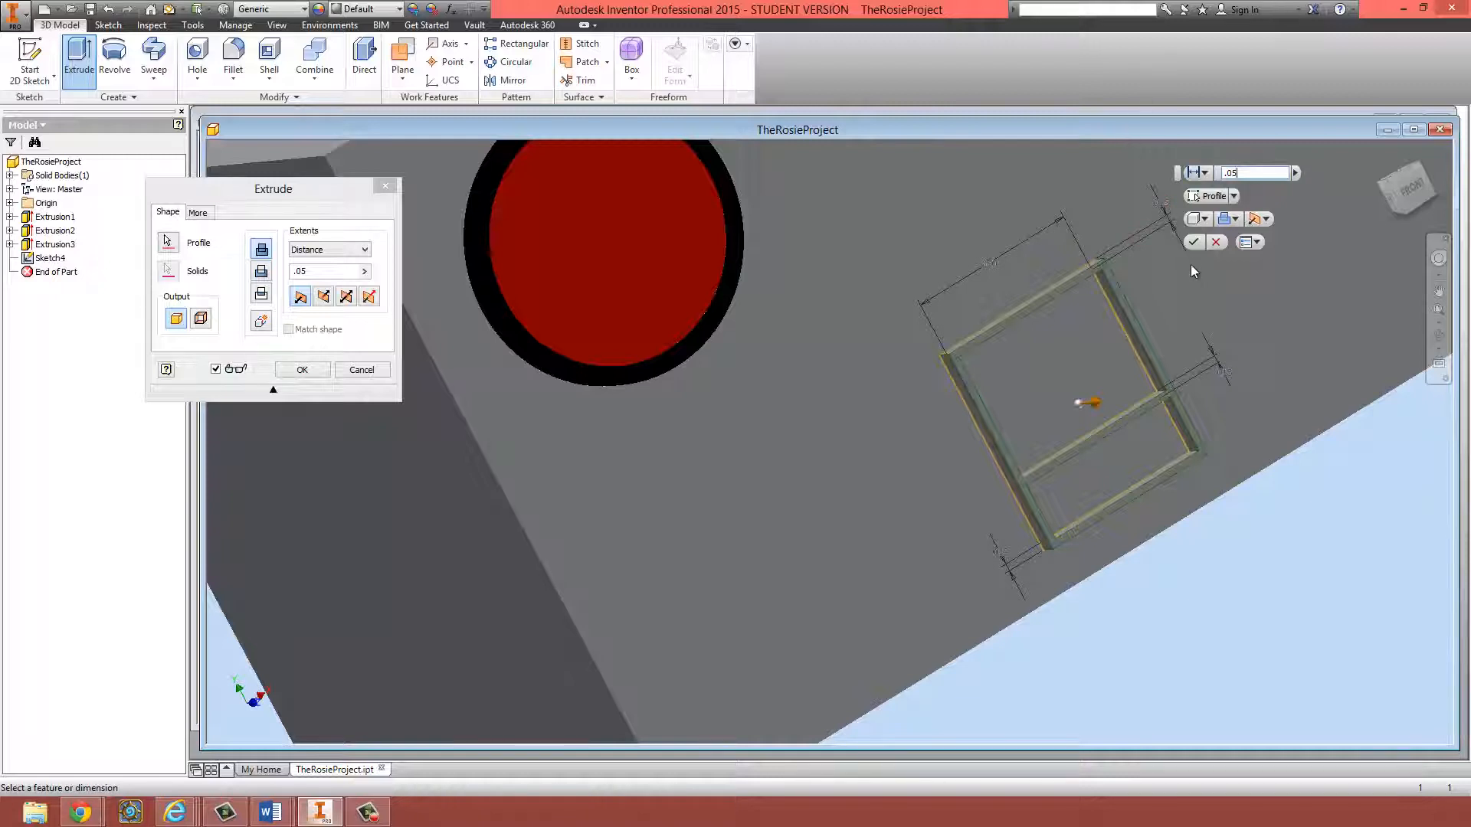
{"action": "left_click", "coordinate": [1193, 242]}
- Adjust the appearance of the mouth frame's outer left, front, bottom and lower divider faces to black, RGB 0, 0, 0
{"action": "scroll", "coordinate": [1190, 507], "scroll_direction": "up", "scroll_amount": 3}
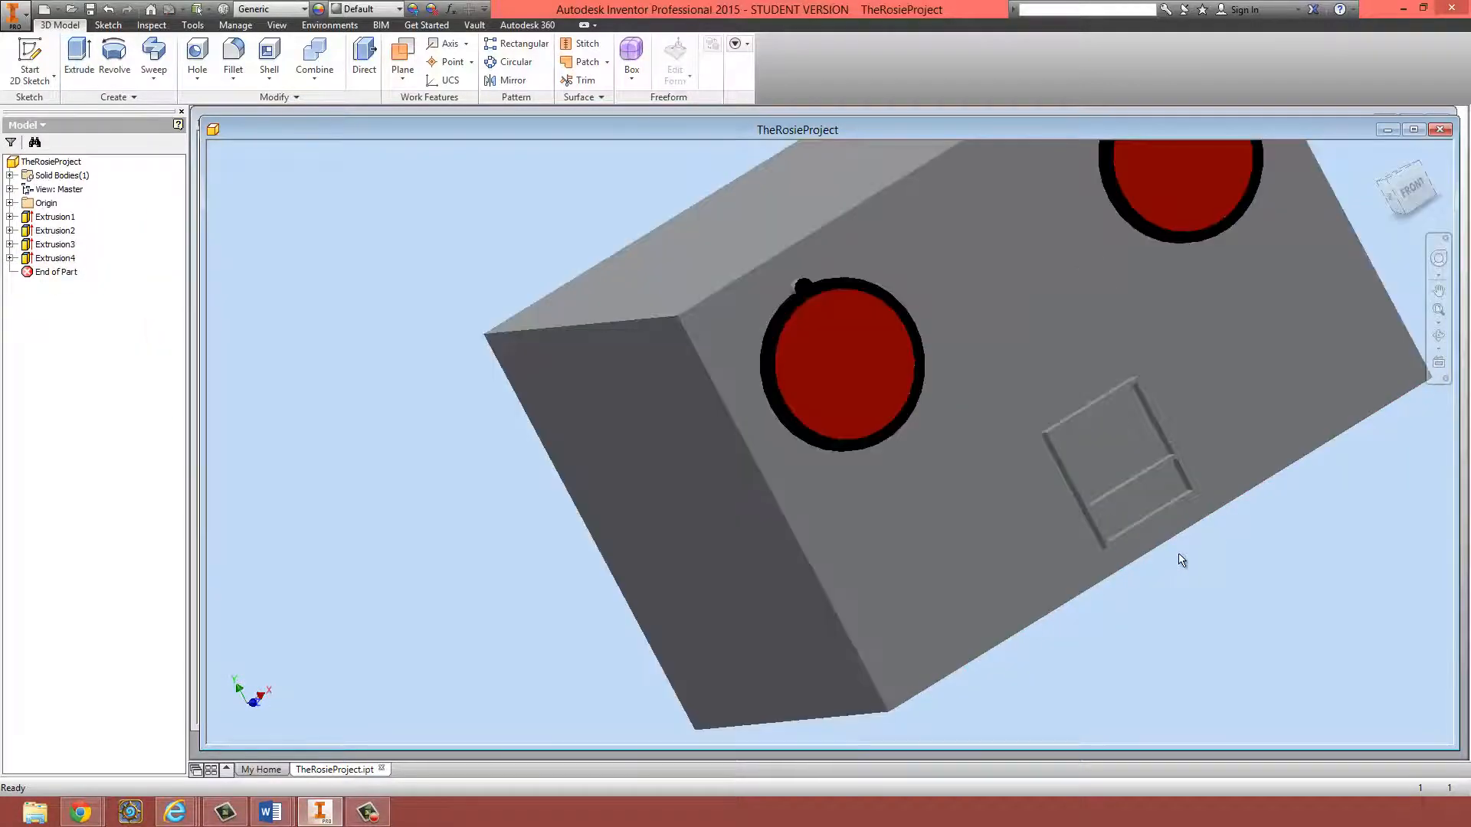
{"action": "middle_click_drag", "start_coordinate": [1153, 536], "coordinate": [1133, 425], "text": "shift"}
{"action": "left_click", "coordinate": [194, 27]}
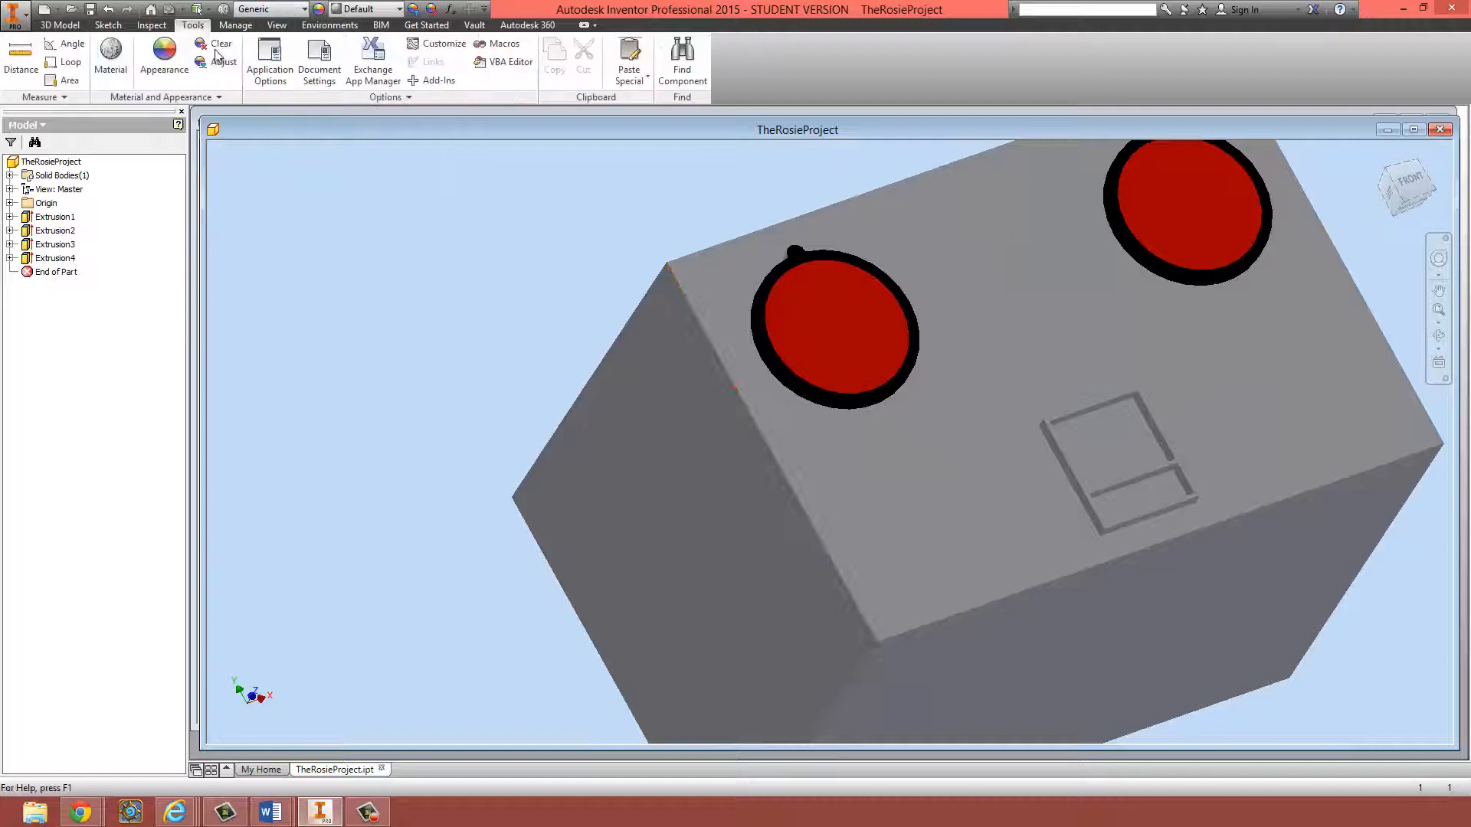
{"action": "left_click", "coordinate": [217, 60]}
{"action": "scroll", "coordinate": [1139, 493], "scroll_direction": "down", "scroll_amount": 5}
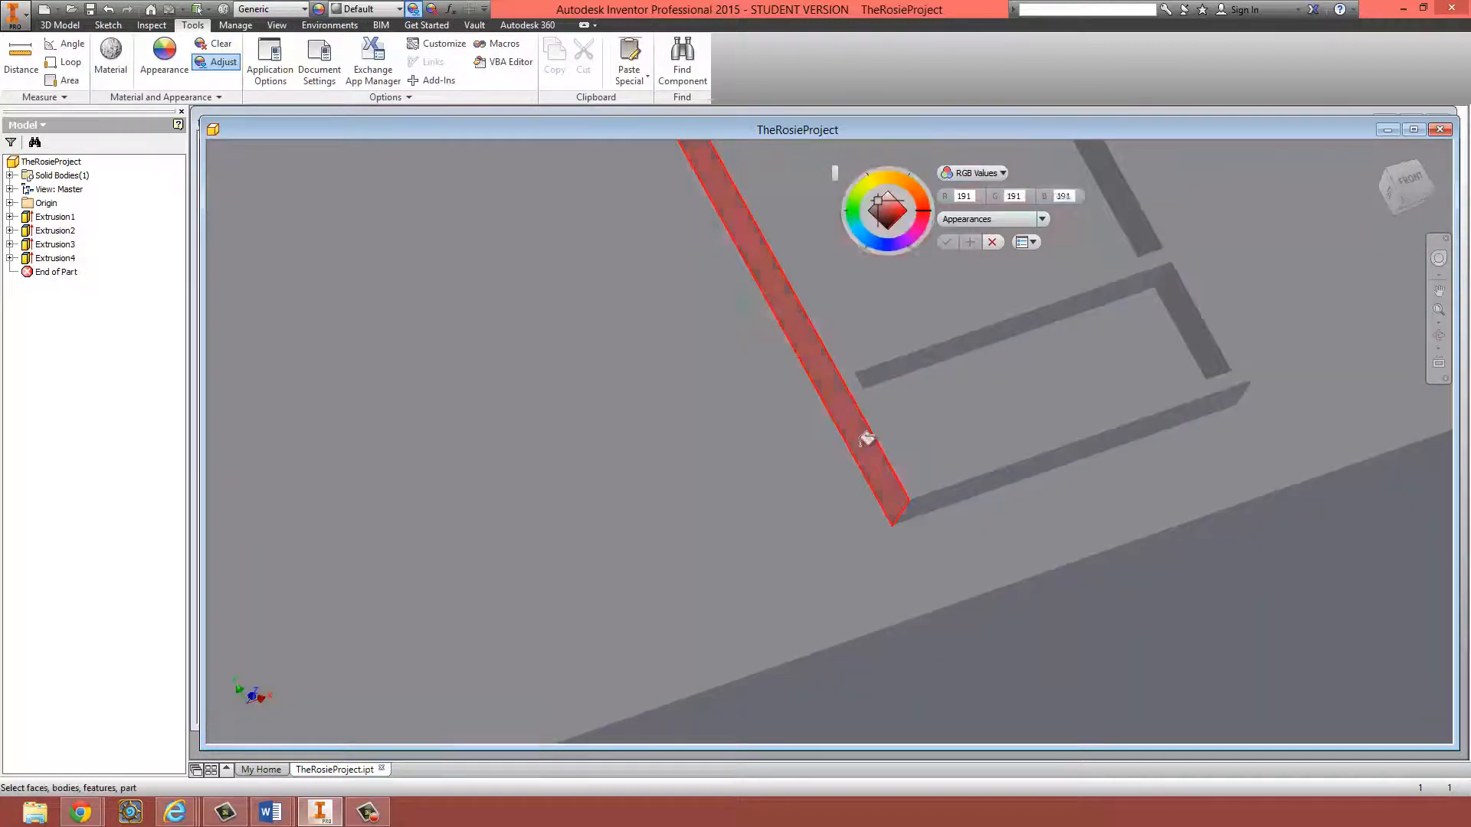
{"action": "left_click", "coordinate": [867, 439]}
{"action": "left_click", "coordinate": [894, 241]}
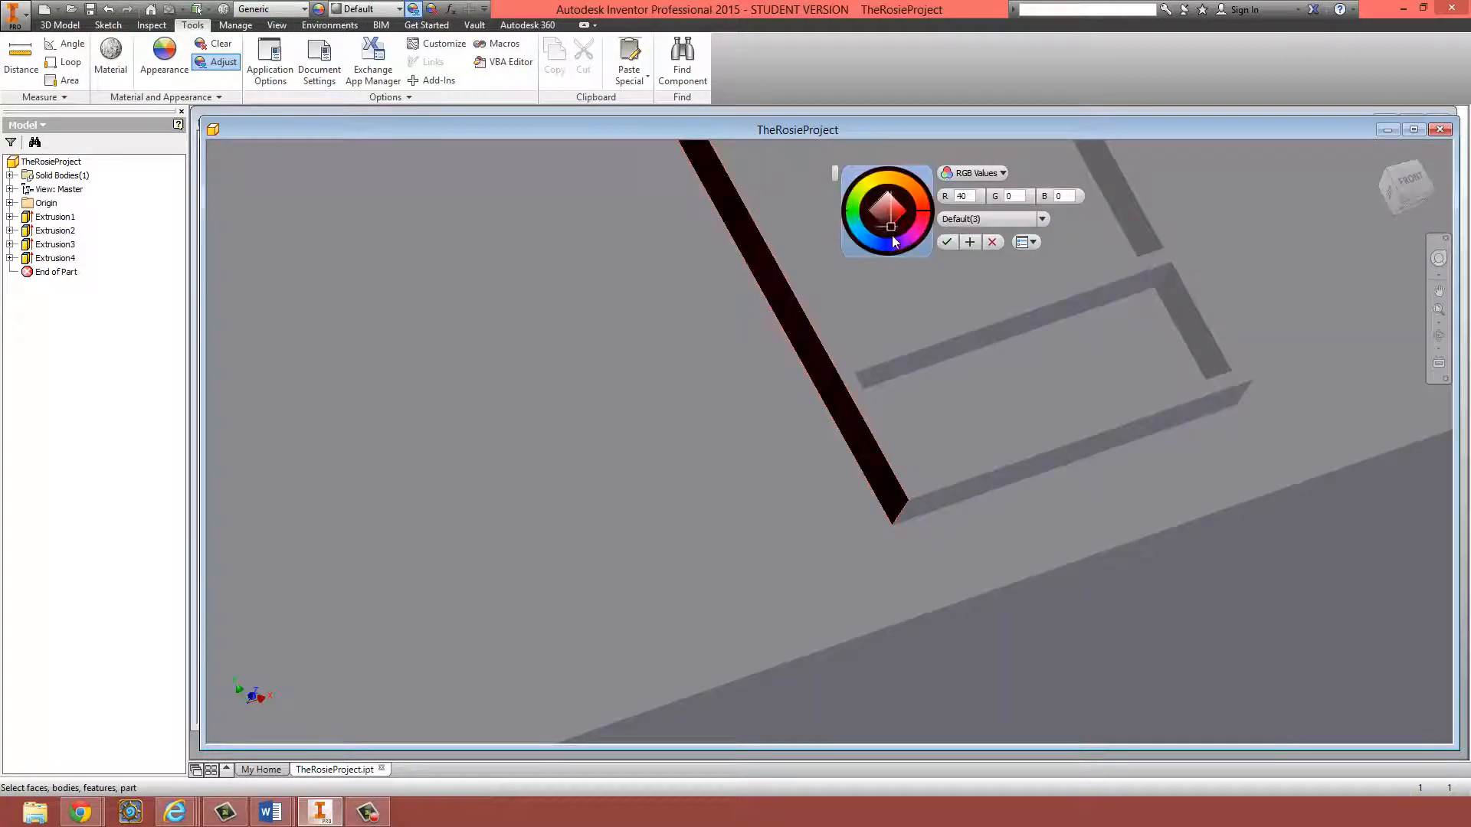
{"action": "left_click", "coordinate": [860, 362]}
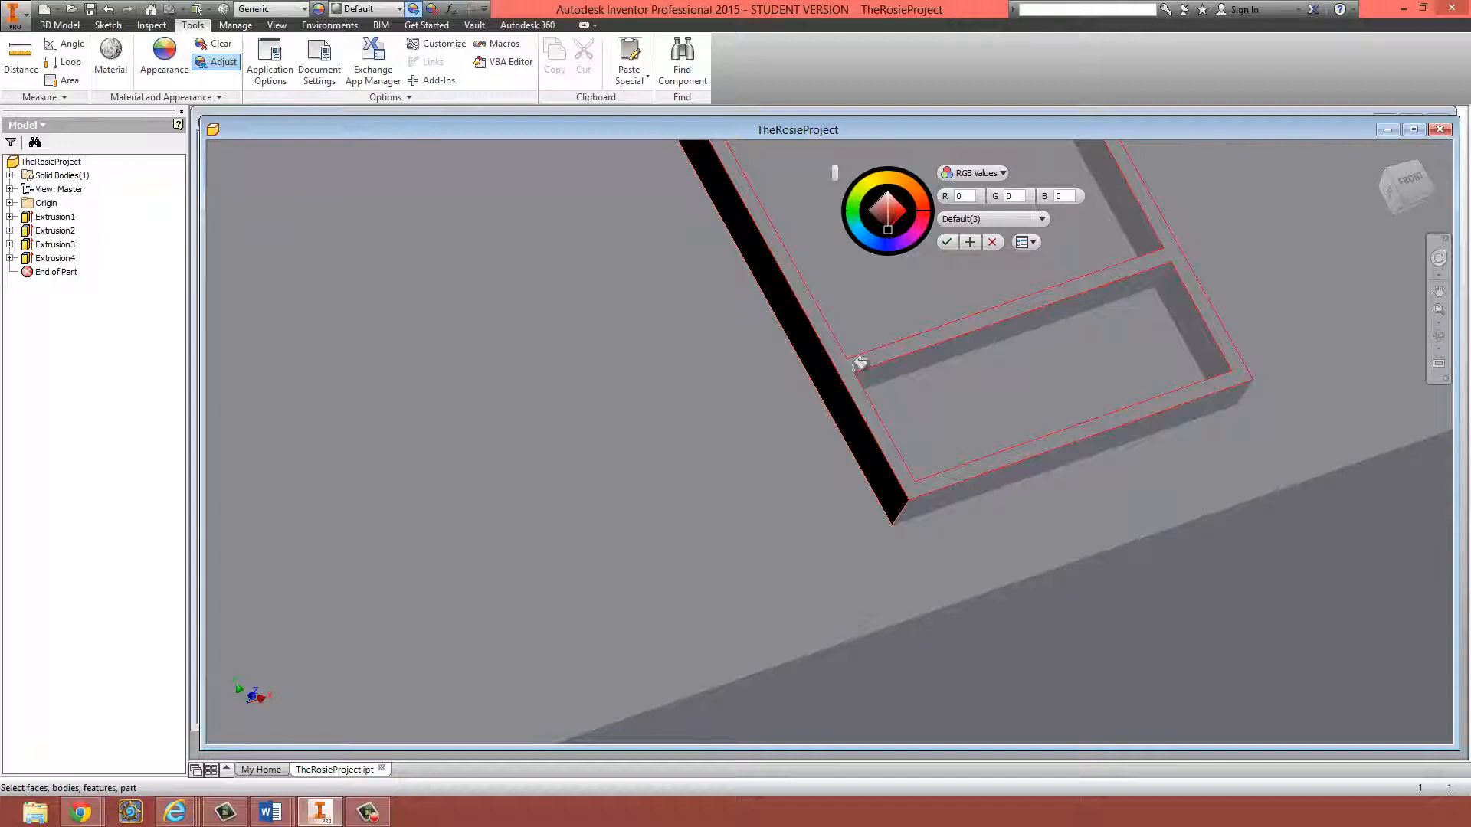
{"action": "left_click", "coordinate": [947, 487]}
{"action": "left_click", "coordinate": [949, 355]}
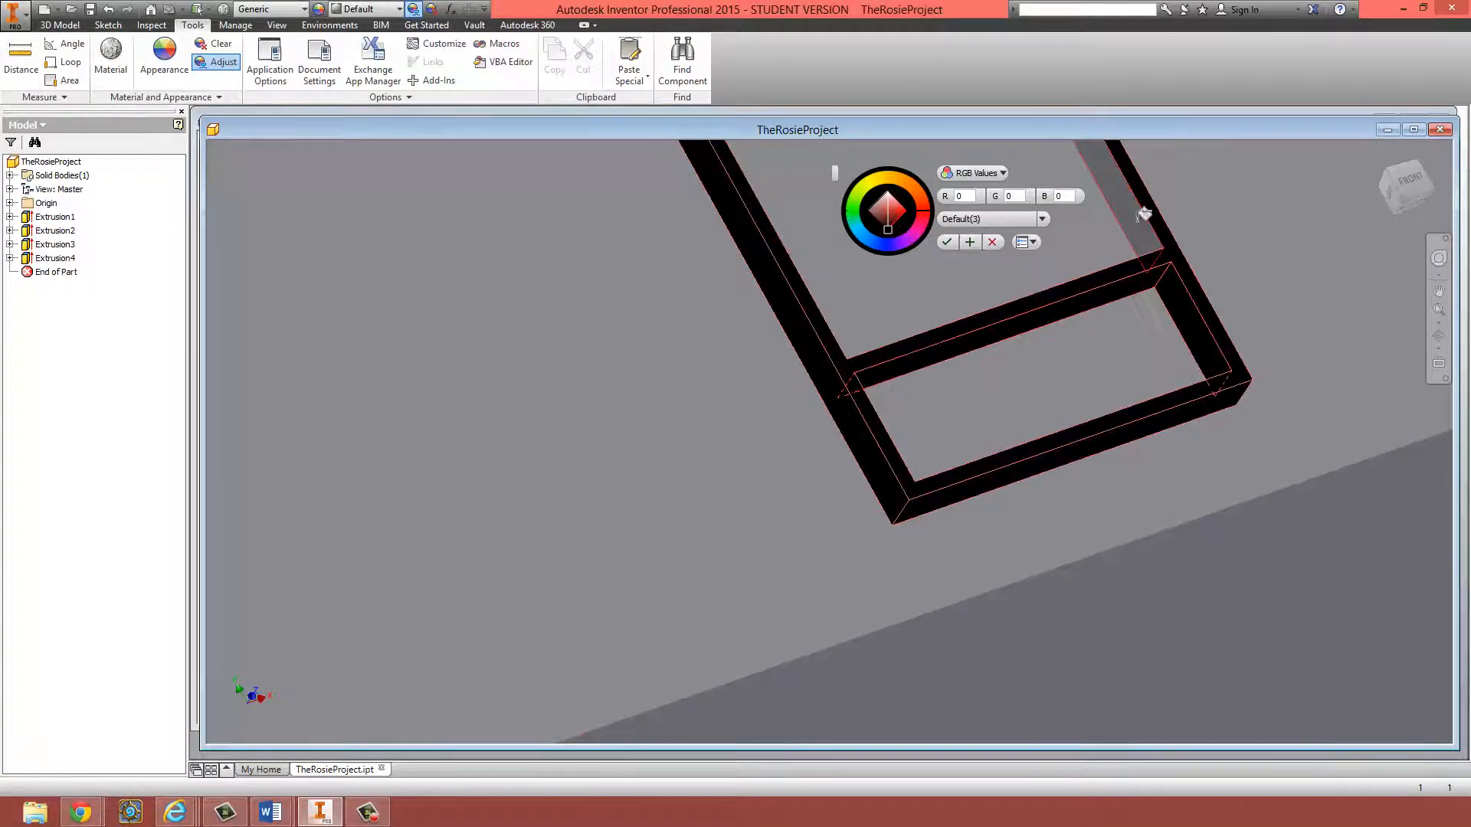
- Apply the same black to the frame's upper inner right face and outer top face
{"action": "scroll", "coordinate": [1142, 222], "scroll_direction": "down", "scroll_amount": 8}
{"action": "middle_click_drag", "start_coordinate": [1089, 198], "coordinate": [1092, 400]}
{"action": "scroll", "coordinate": [1101, 411], "scroll_direction": "up", "scroll_amount": 5}
{"action": "left_click", "coordinate": [1110, 470]}
{"action": "scroll", "coordinate": [1124, 470], "scroll_direction": "down", "scroll_amount": 4}
{"action": "scroll", "coordinate": [1124, 470], "scroll_direction": "down", "scroll_amount": 3}
{"action": "middle_click_drag", "start_coordinate": [1124, 470], "coordinate": [1150, 519], "text": "shift"}
{"action": "scroll", "coordinate": [1125, 506], "scroll_direction": "up", "scroll_amount": 6}
{"action": "left_click", "coordinate": [1121, 479]}
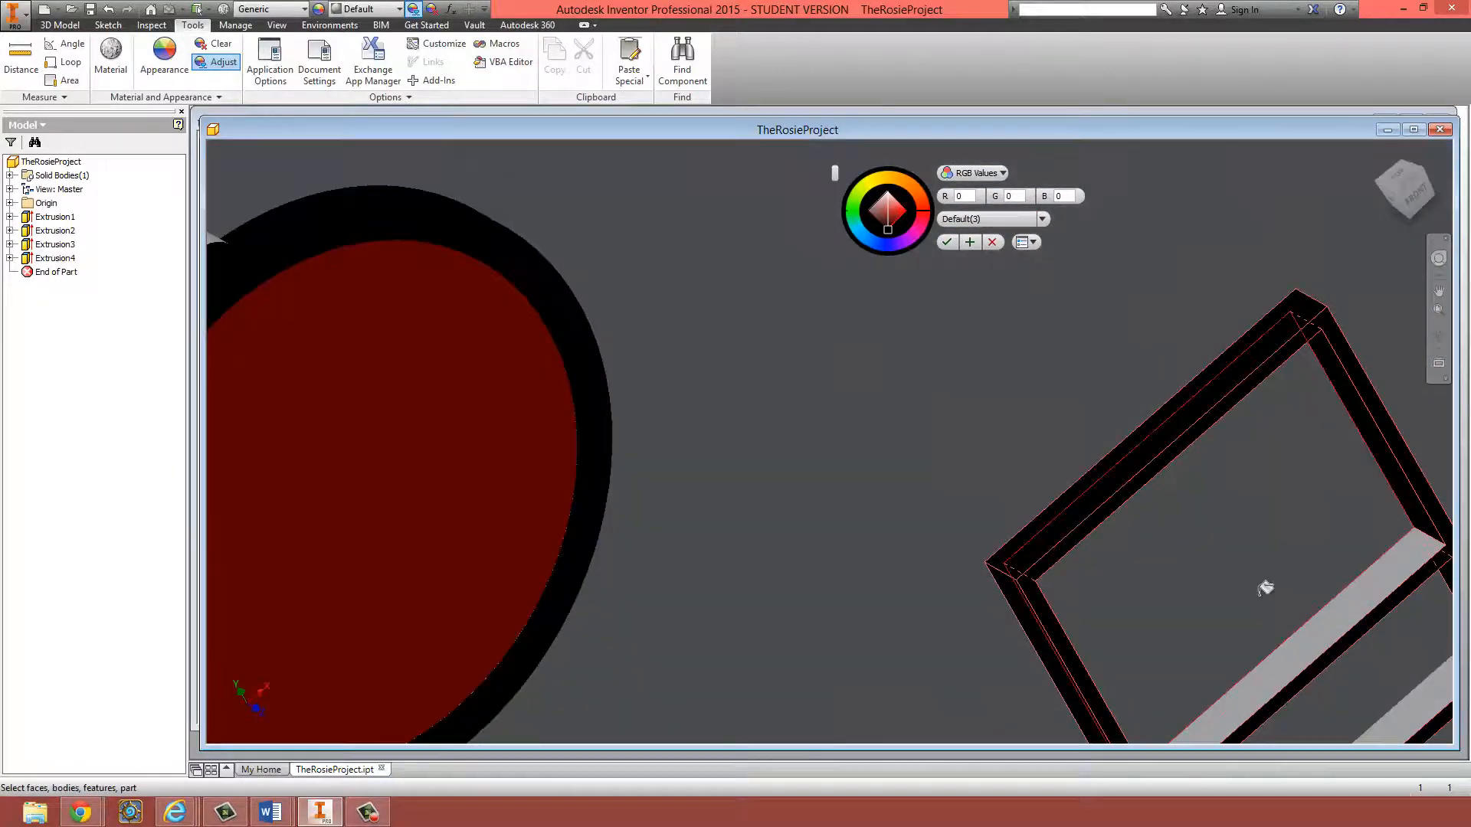
- Colour the divider's upper face and the frame's remaining grey inner and outer faces black, and close the appearance adjustment
{"action": "left_click", "coordinate": [1345, 632]}
{"action": "left_click", "coordinate": [1402, 708]}
{"action": "mouse_move", "coordinate": [1341, 654]}
{"action": "middle_mouse_down"}
{"action": "mouse_move", "coordinate": [1138, 358]}
{"action": "mouse_move", "coordinate": [970, 401]}
{"action": "middle_mouse_up"}
{"action": "left_click", "coordinate": [1073, 322]}
{"action": "left_click", "coordinate": [955, 443]}
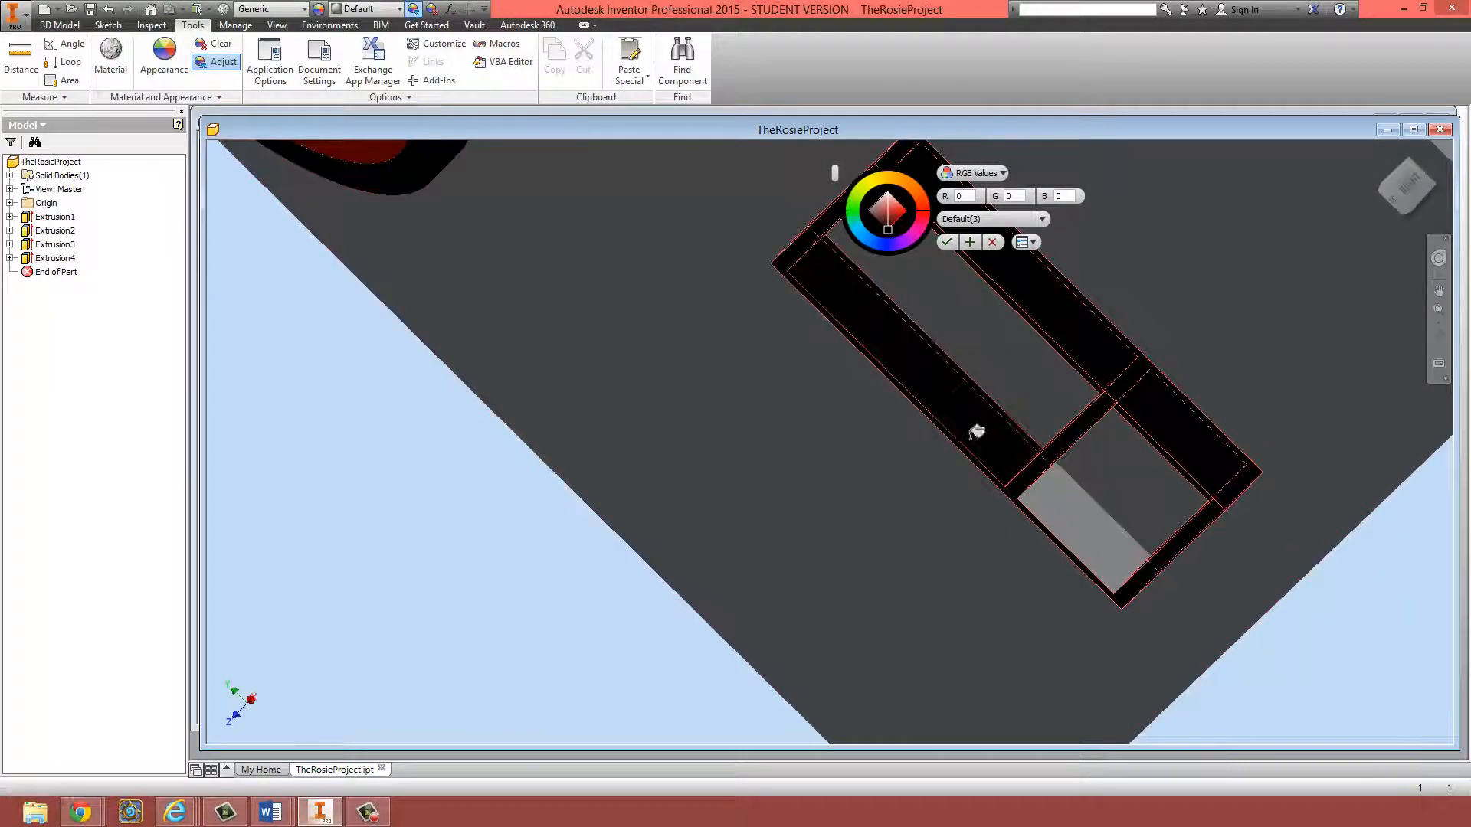
{"action": "left_click", "coordinate": [1095, 513]}
{"action": "mouse_move", "coordinate": [1137, 498]}
{"action": "middle_mouse_down", "text": "shift"}
{"action": "mouse_move", "coordinate": [1088, 536]}
{"action": "mouse_move", "coordinate": [1110, 430]}
{"action": "middle_mouse_up", "text": "shift"}
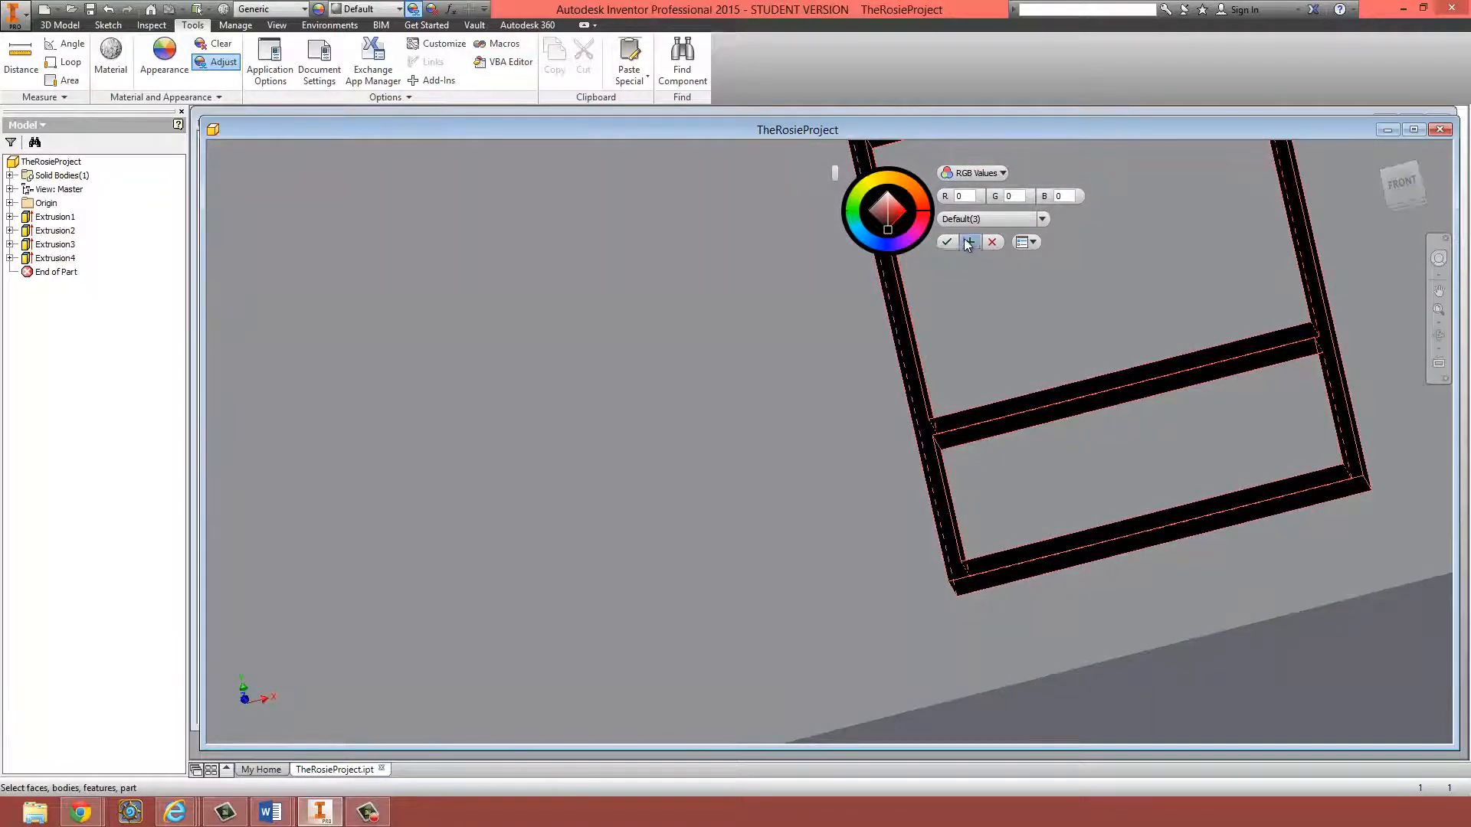
{"action": "left_click", "coordinate": [992, 242]}
- Inspect the head from its left side and compare it with the Rosie reference picture in the Word document
{"action": "scroll", "coordinate": [1006, 264], "scroll_direction": "down", "scroll_amount": 8}
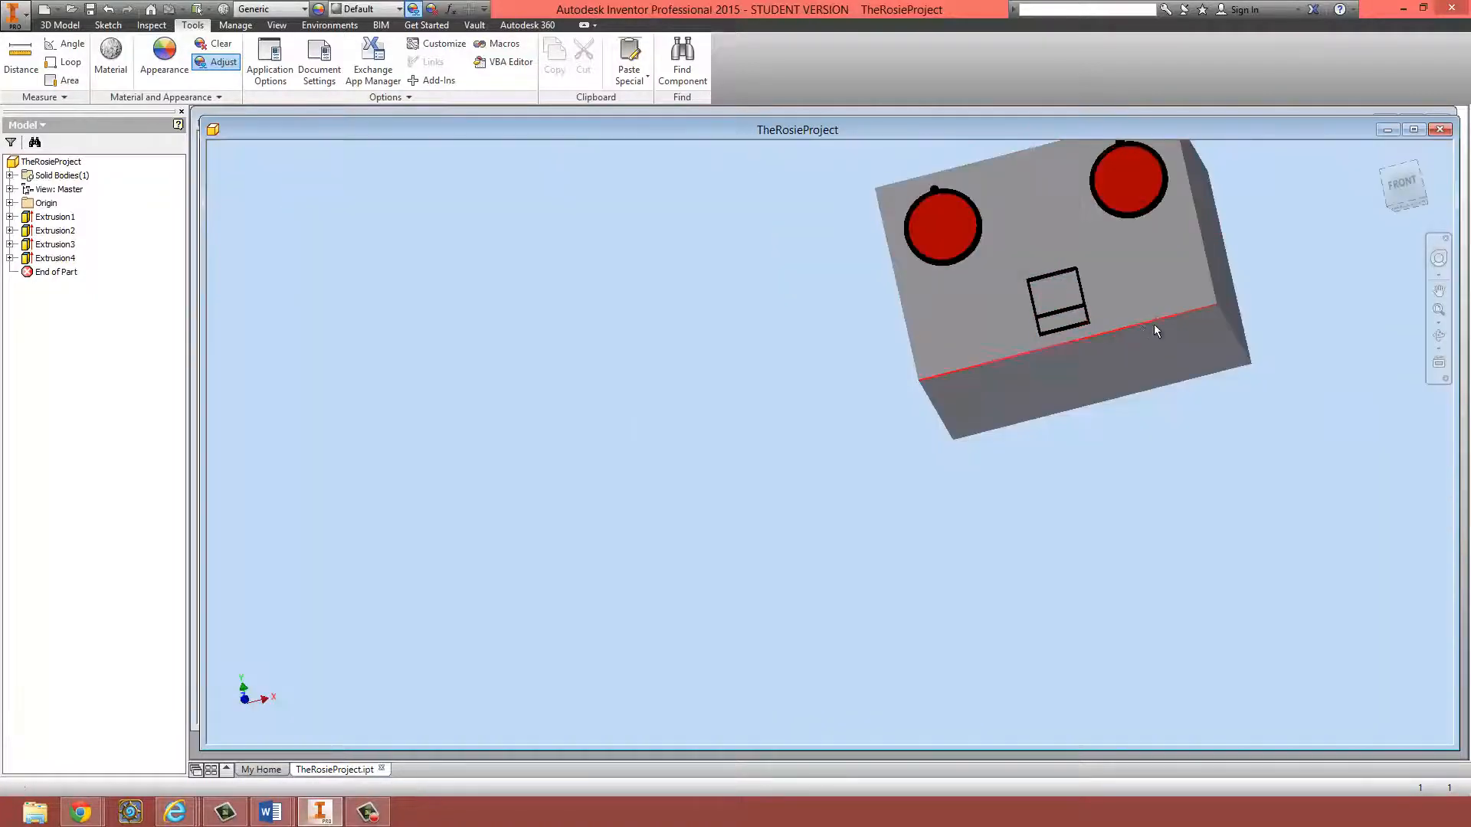
{"action": "middle_click_drag", "start_coordinate": [1154, 325], "coordinate": [1022, 477], "text": "shift"}
{"action": "middle_click_drag", "start_coordinate": [1023, 477], "coordinate": [460, 458], "text": "shift"}
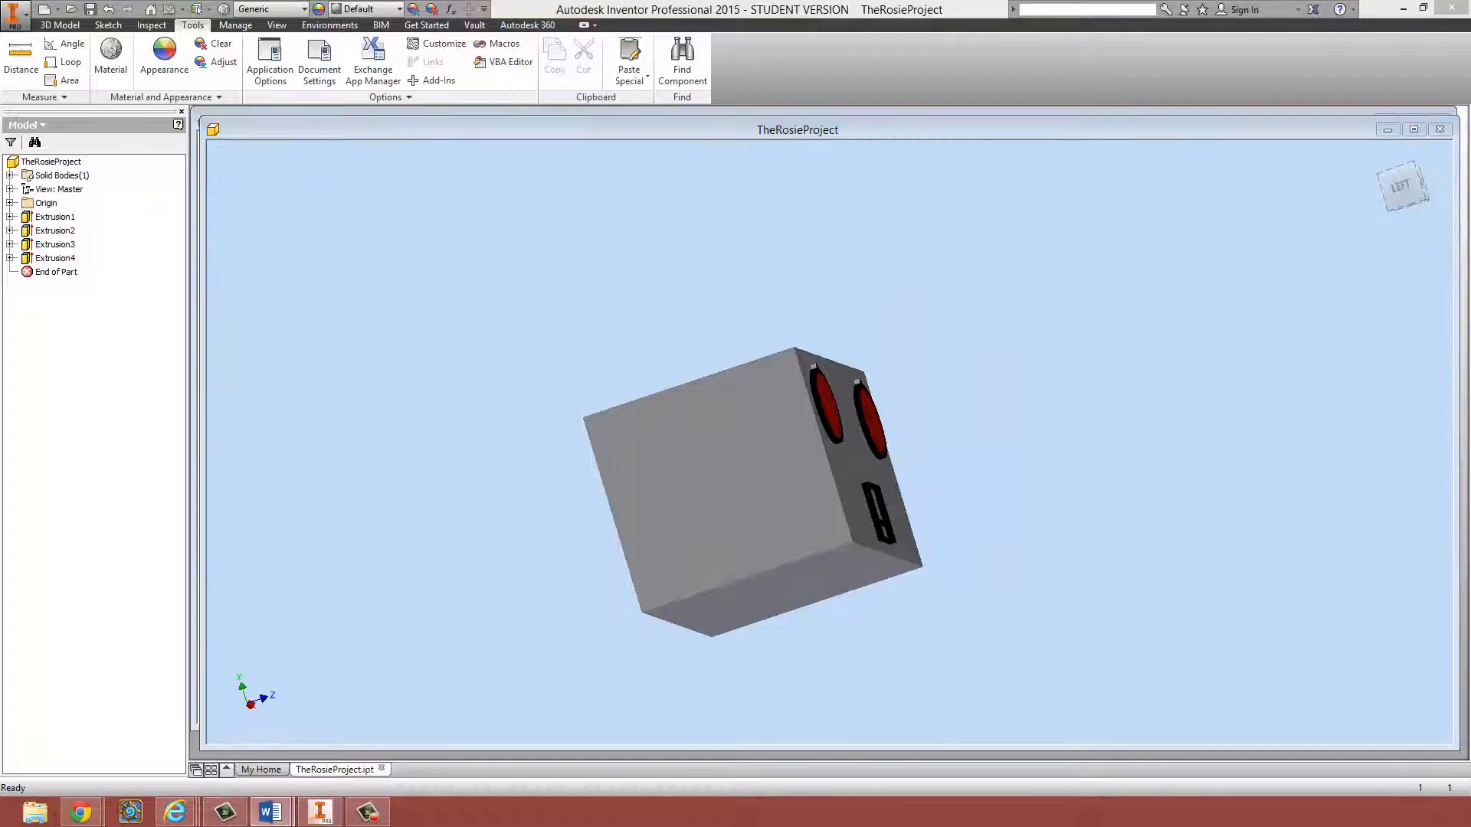
{"action": "left_click_drag", "start_coordinate": [0, 95], "coordinate": [1343, 80]}
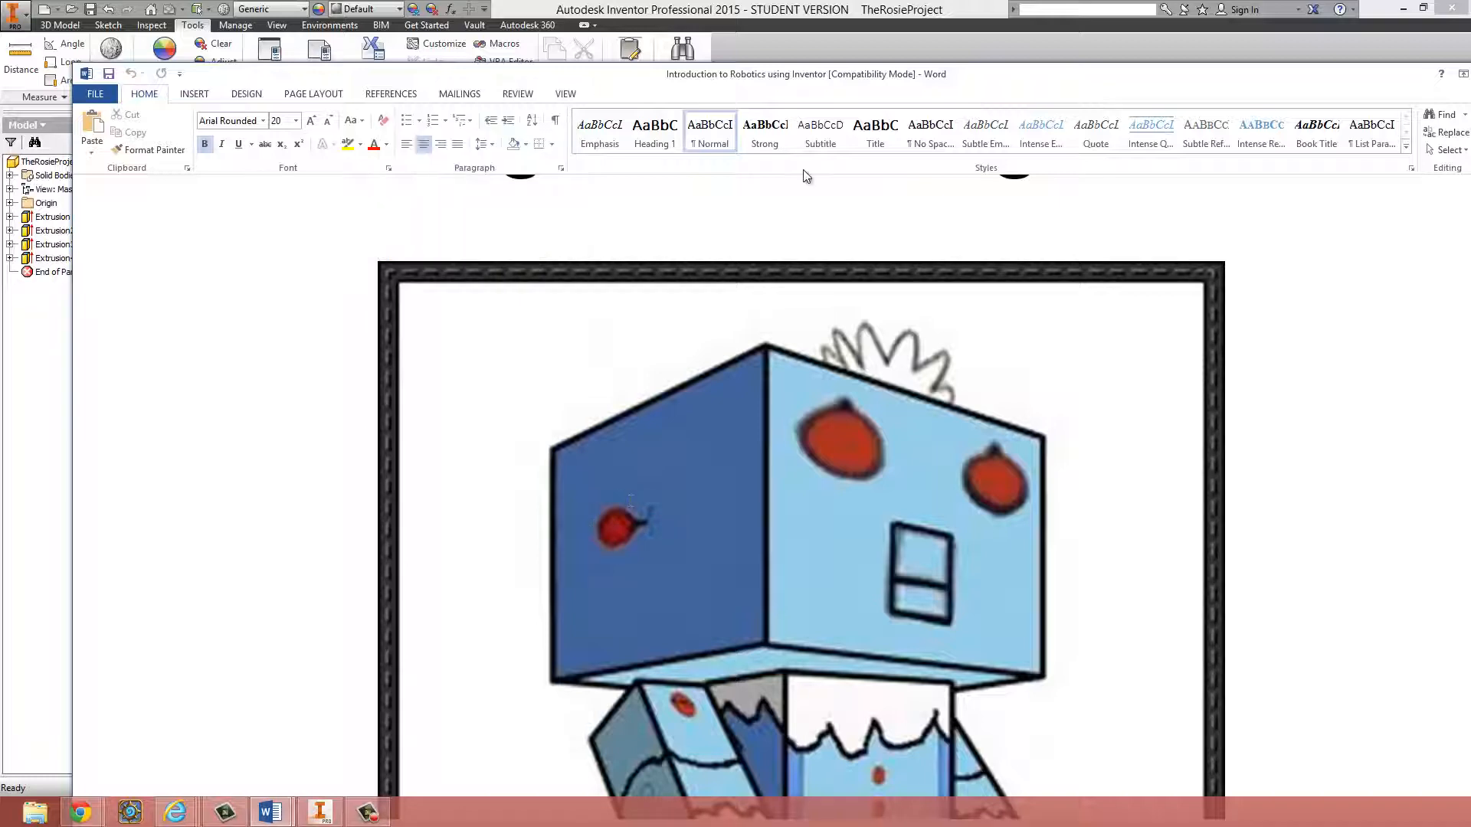
{"action": "left_click_drag", "start_coordinate": [826, 72], "coordinate": [856, 96]}
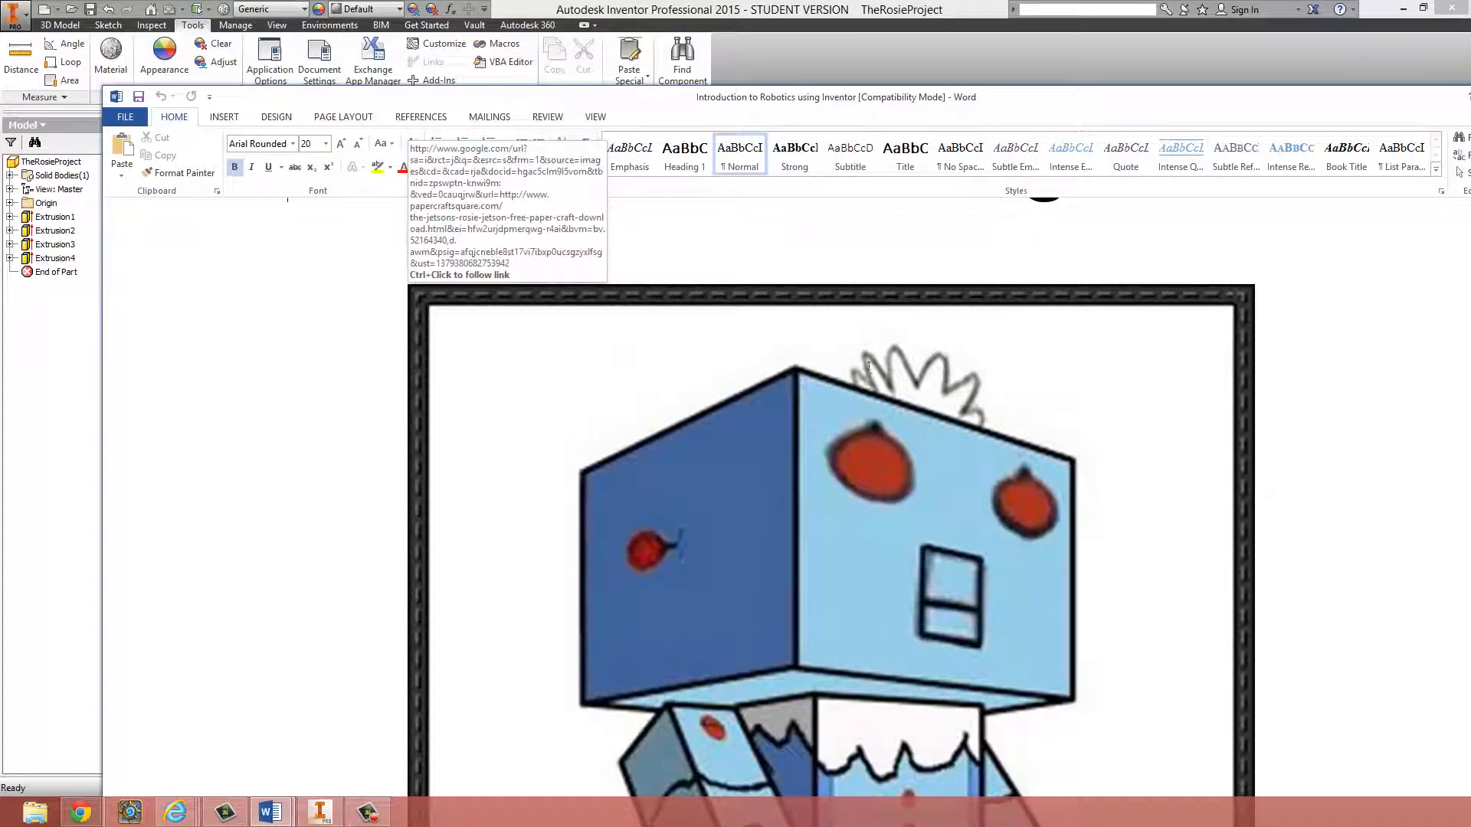
{"action": "left_click", "coordinate": [270, 812]}
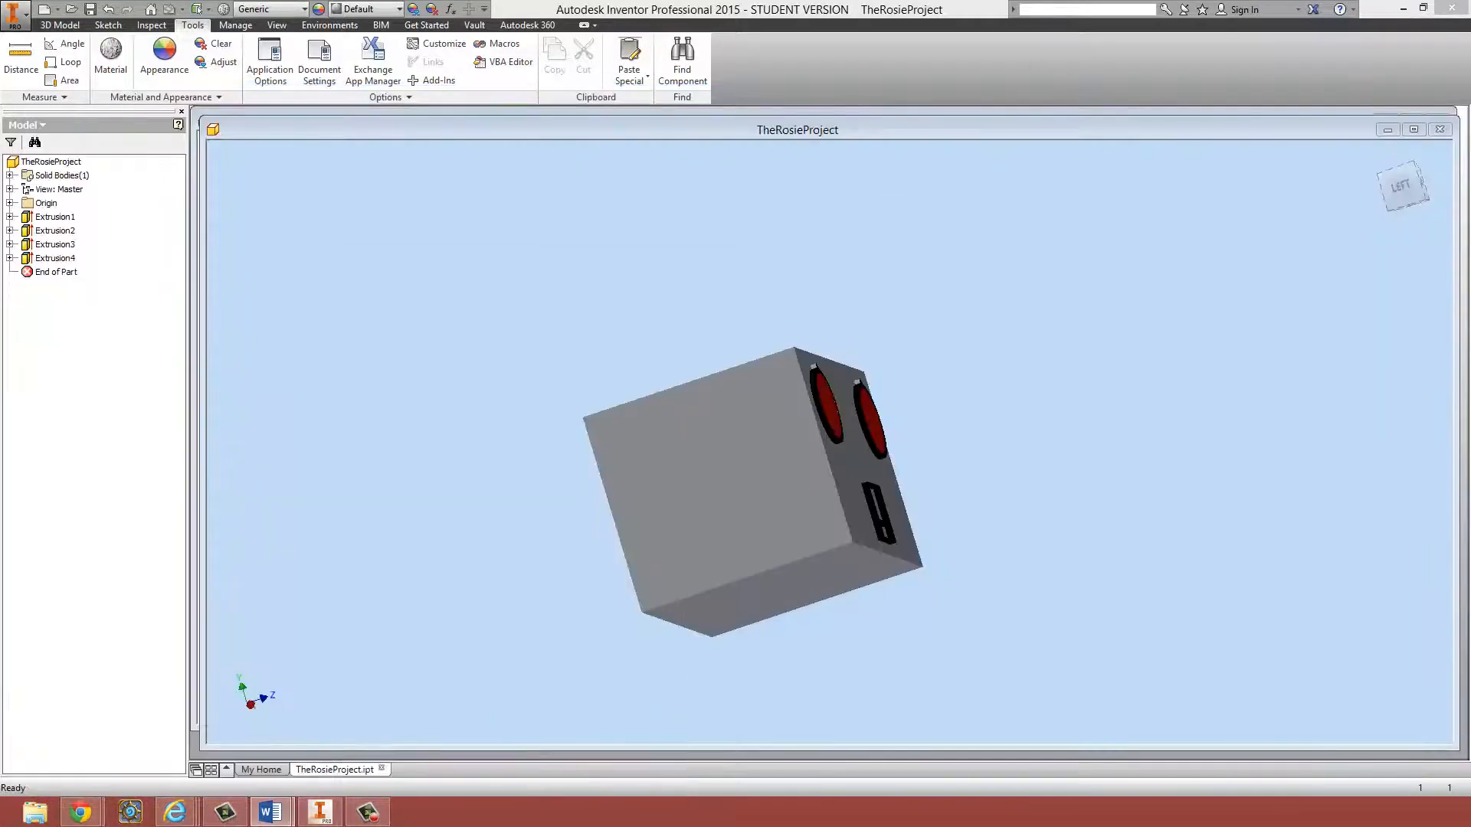
- Start a new 2D sketch on the front face of the head, with space above the top edge in view
{"action": "middle_click_drag", "start_coordinate": [637, 366], "coordinate": [601, 423], "text": "shift"}
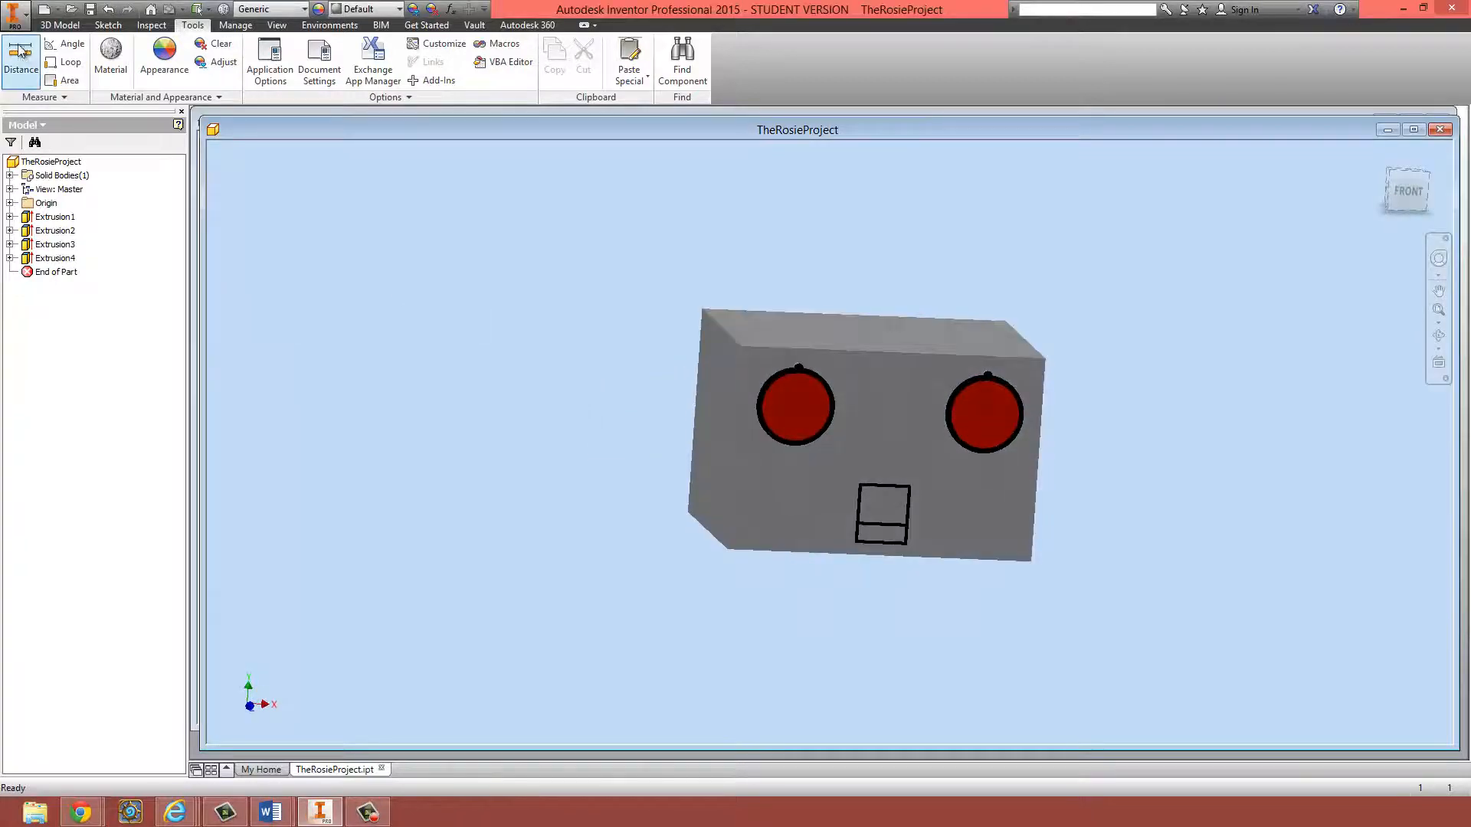
{"action": "left_click", "coordinate": [60, 25]}
{"action": "left_click", "coordinate": [30, 62]}
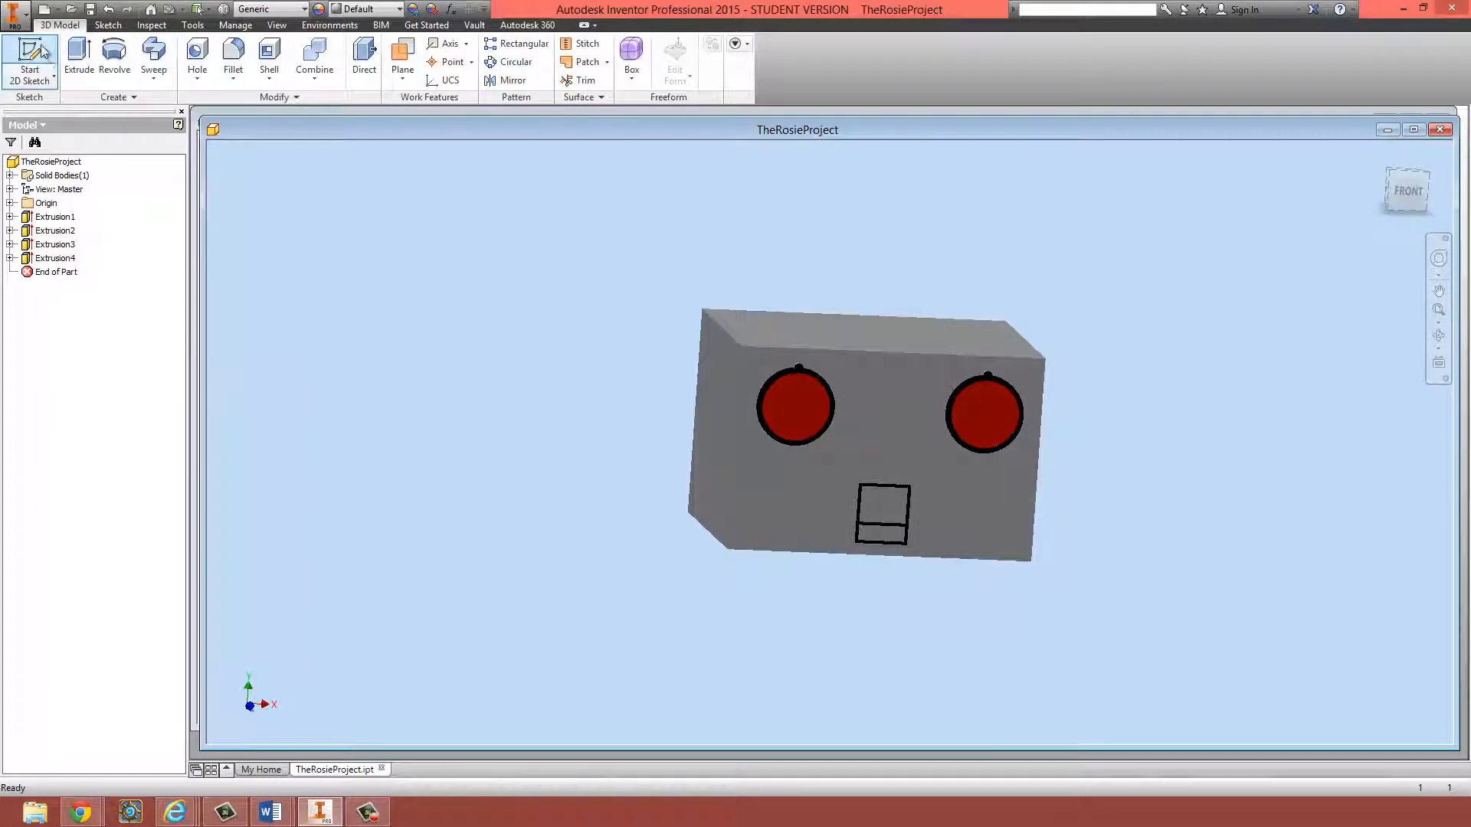
{"action": "left_click", "coordinate": [890, 380]}
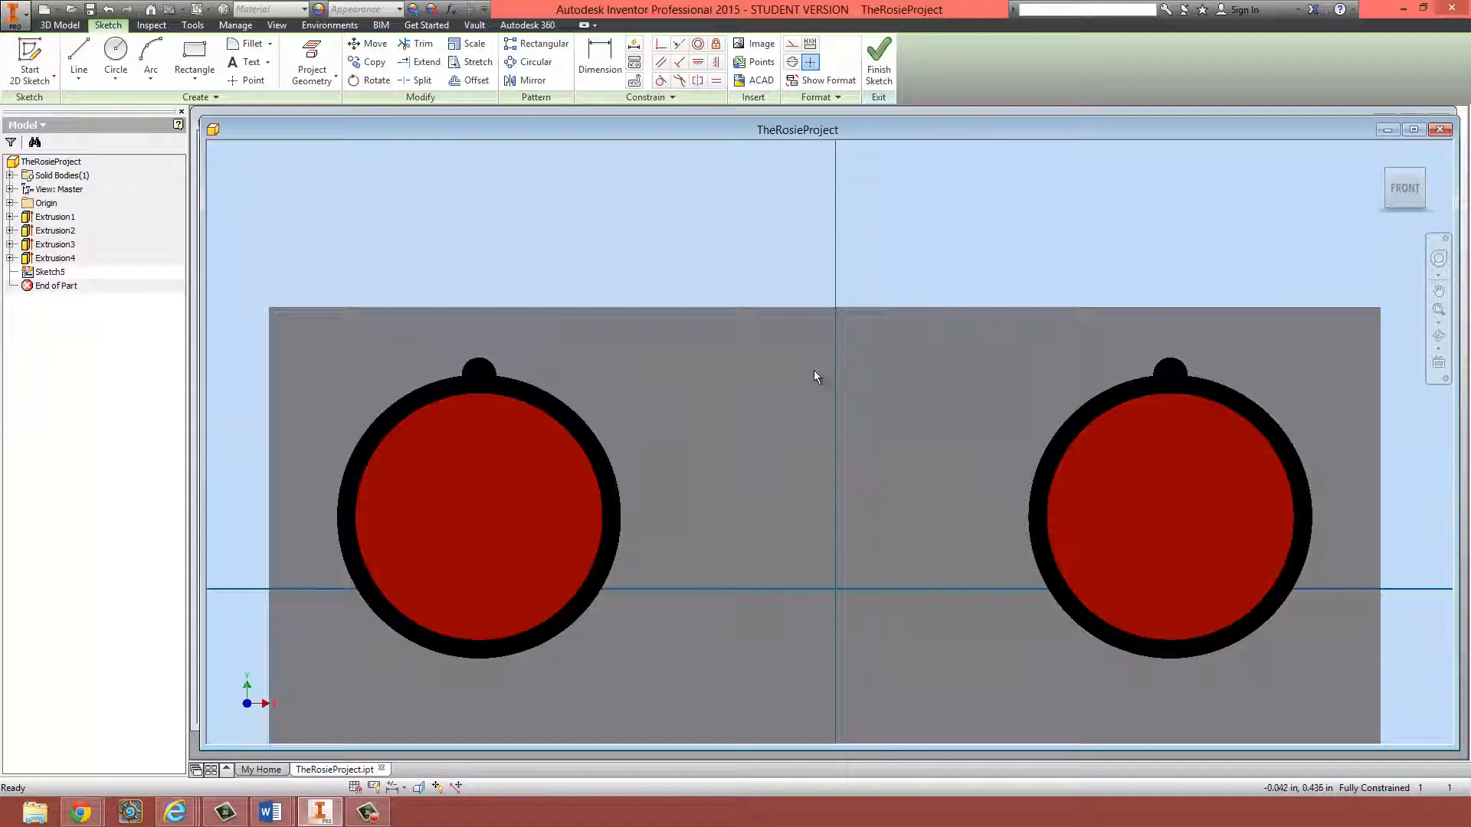
{"action": "mouse_move", "coordinate": [720, 207]}
{"action": "middle_mouse_down"}
{"action": "mouse_move", "coordinate": [614, 391]}
{"action": "mouse_move", "coordinate": [665, 455]}
{"action": "middle_mouse_up"}
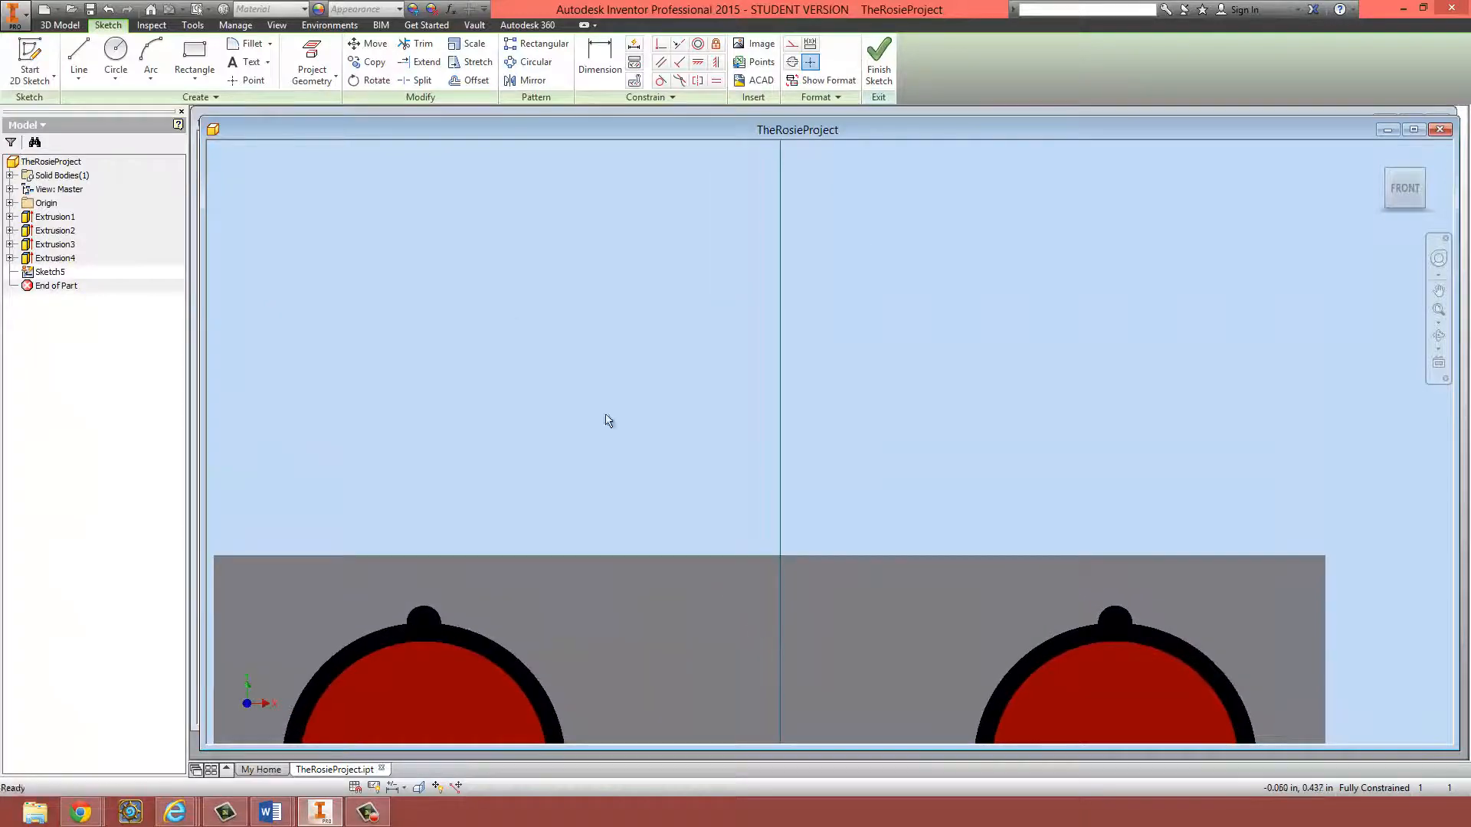
{"action": "left_click", "coordinate": [151, 79]}
{"action": "left_click", "coordinate": [150, 52]}
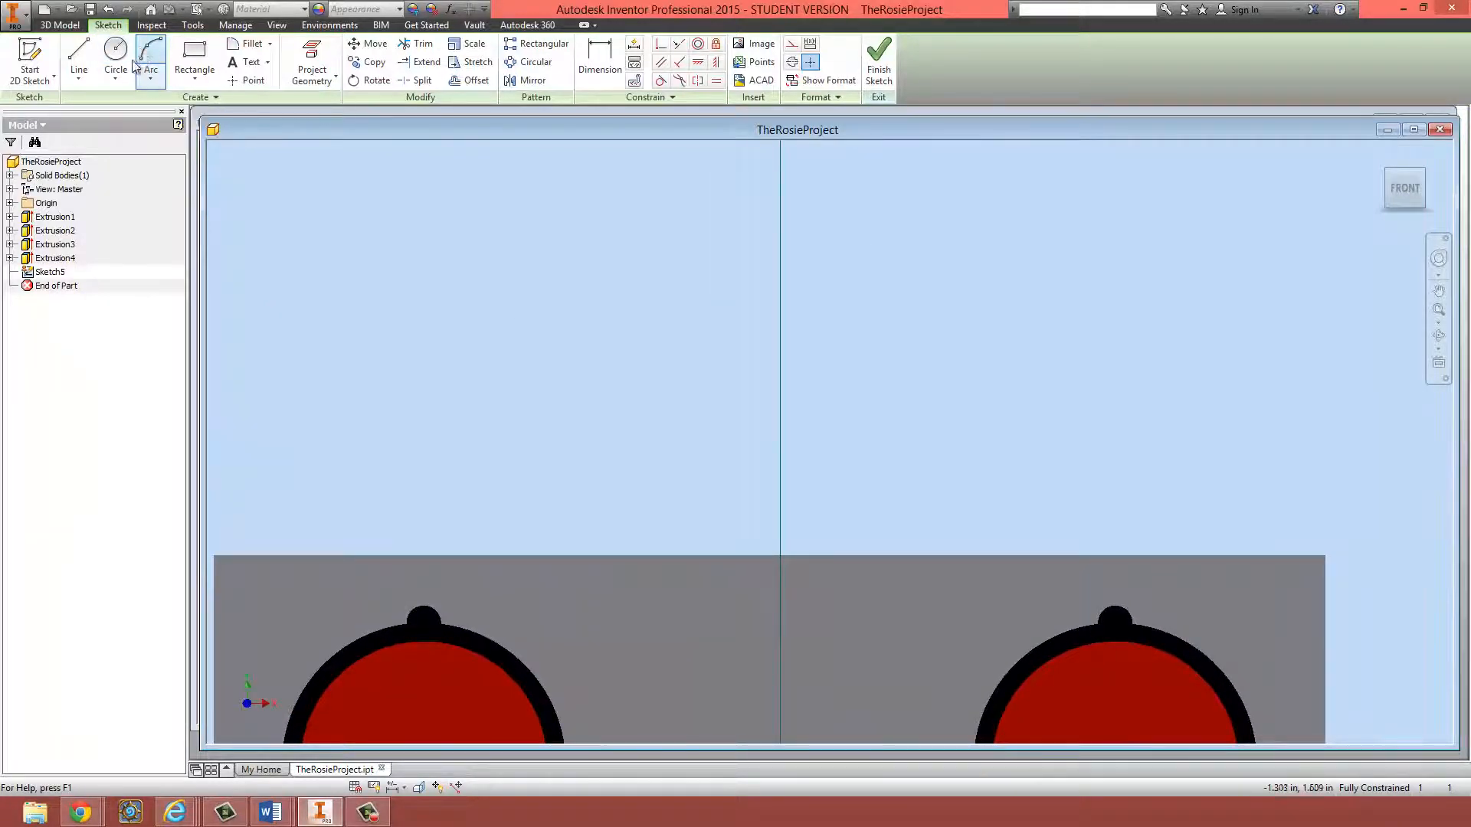
{"action": "left_click", "coordinate": [146, 49]}
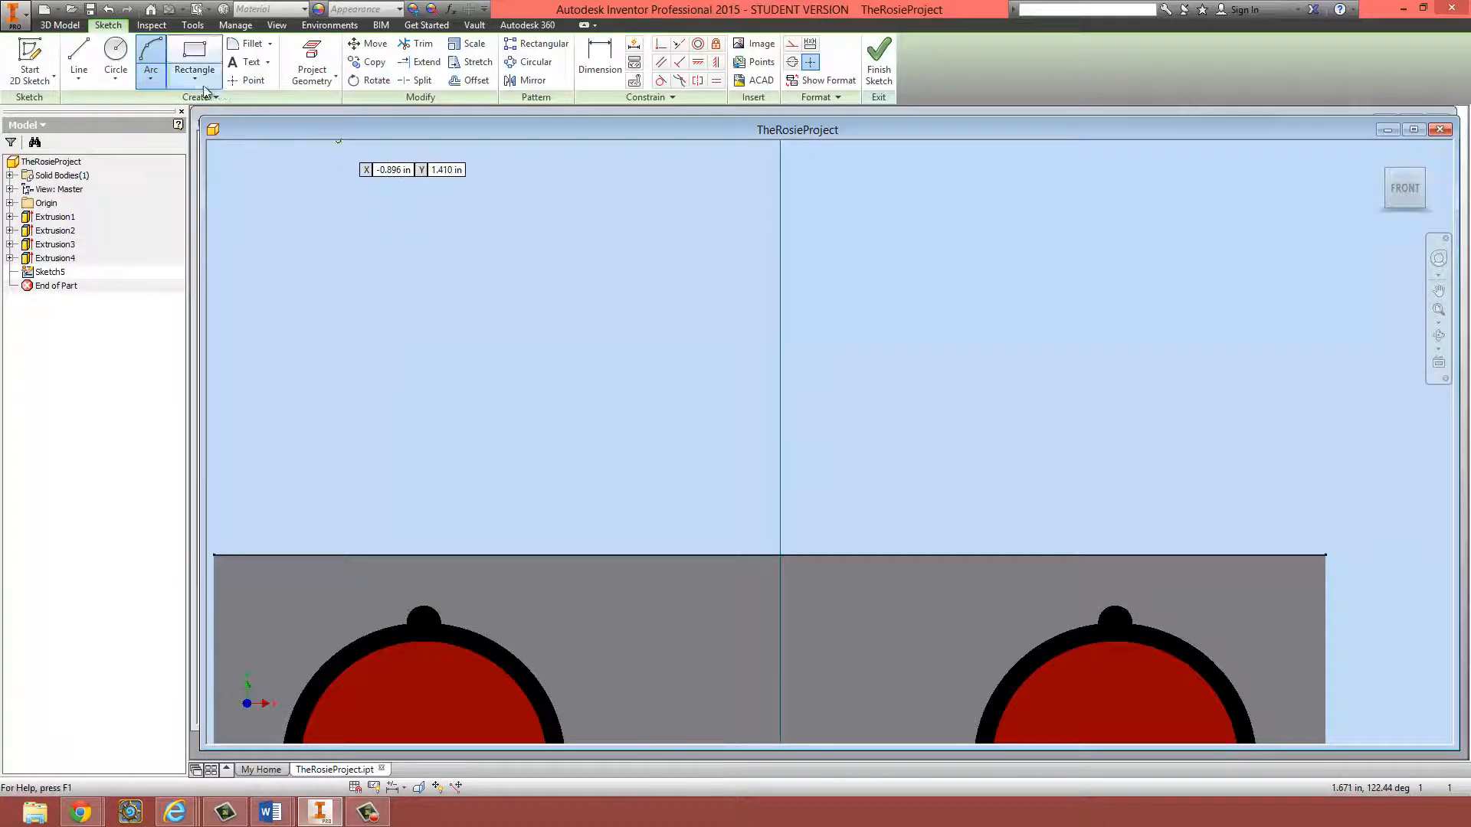
{"action": "key", "text": "F10"}
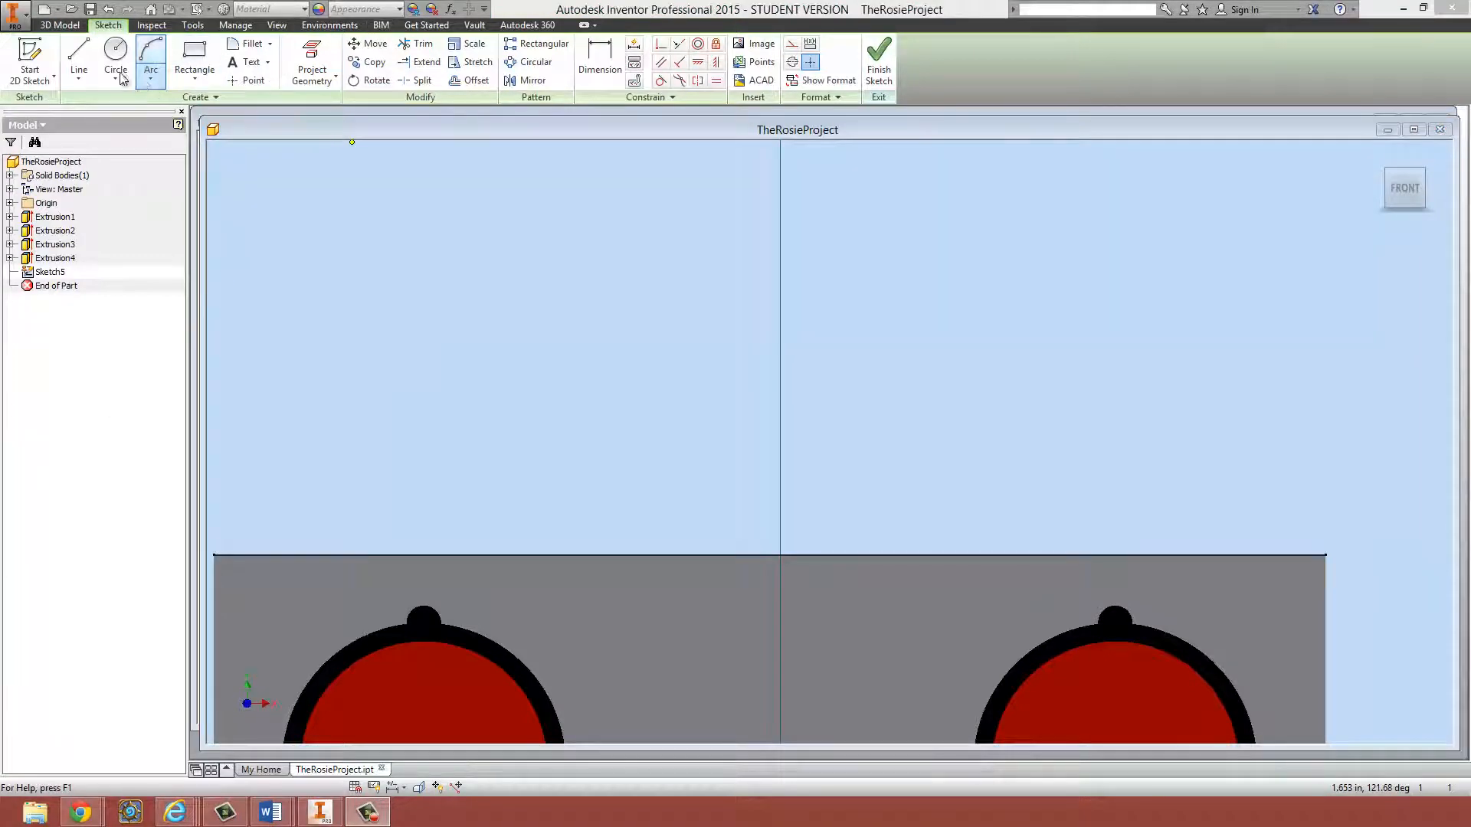
- Try to sketch the hair outline as a zigzag control vertex spline rising from and returning to the head's top edge
{"action": "left_click", "coordinate": [79, 79]}
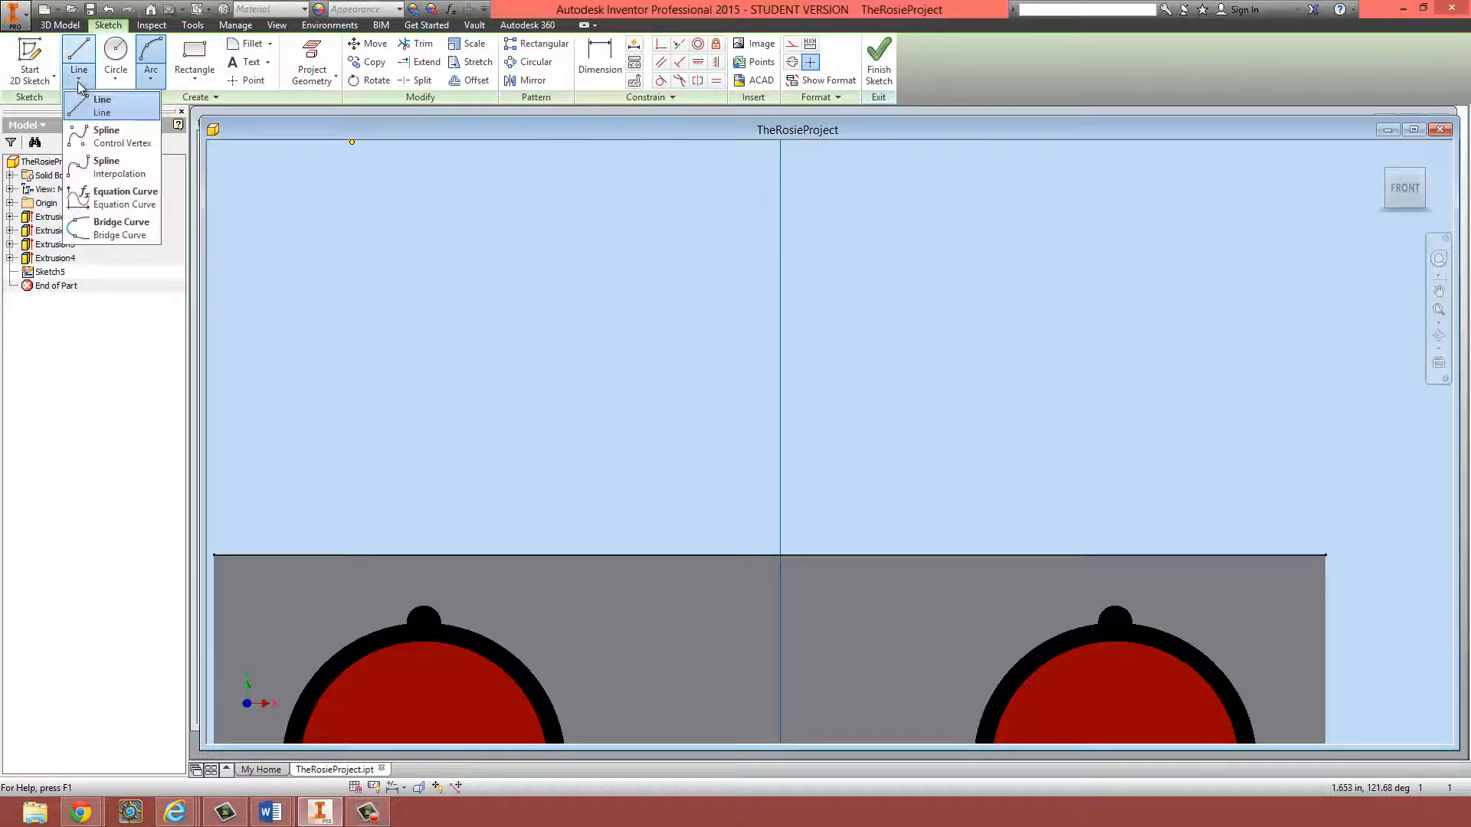
{"action": "left_click", "coordinate": [105, 139]}
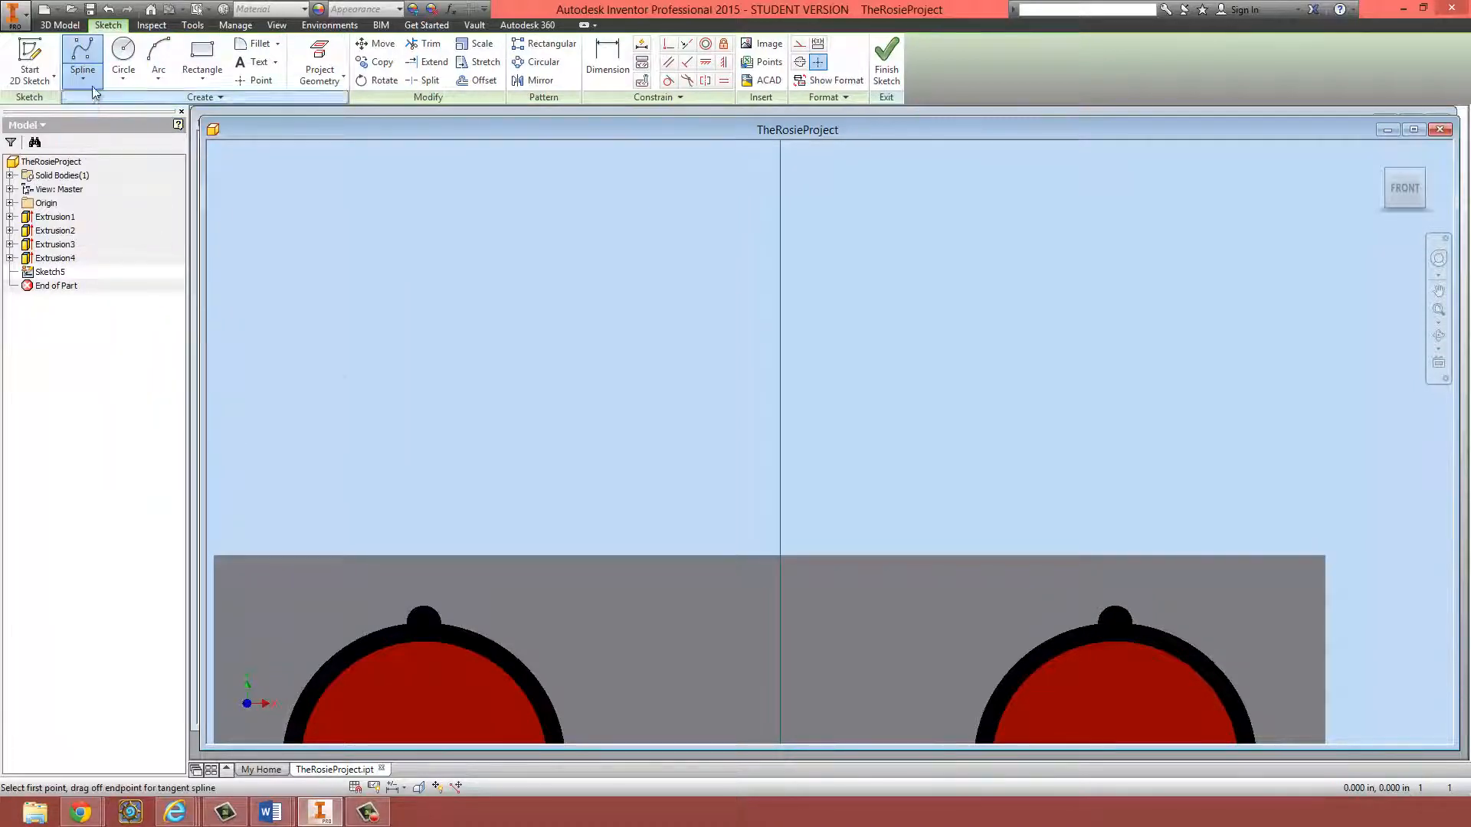
{"action": "left_click", "coordinate": [494, 556]}
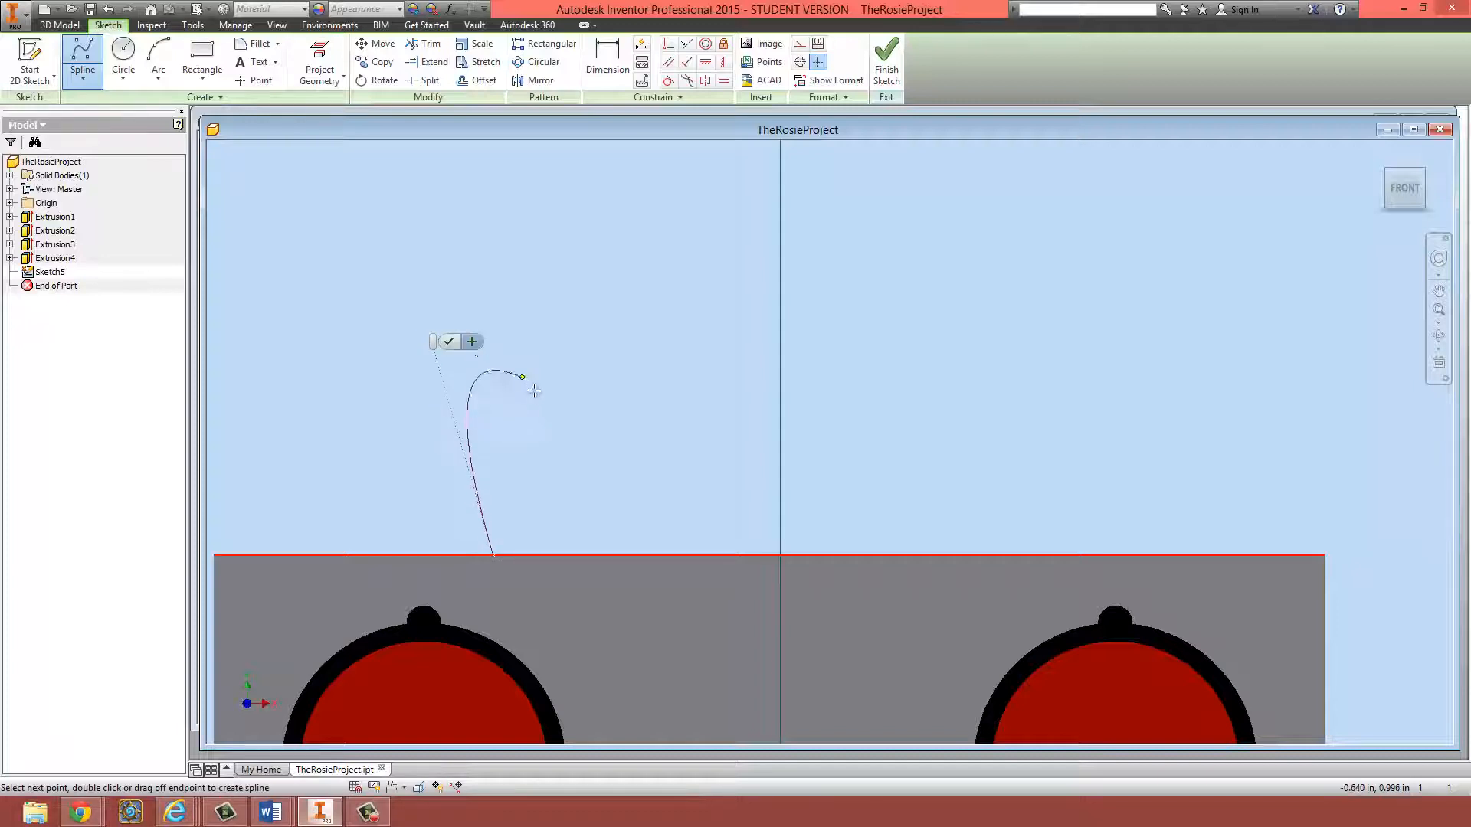
{"action": "left_click", "coordinate": [562, 454]}
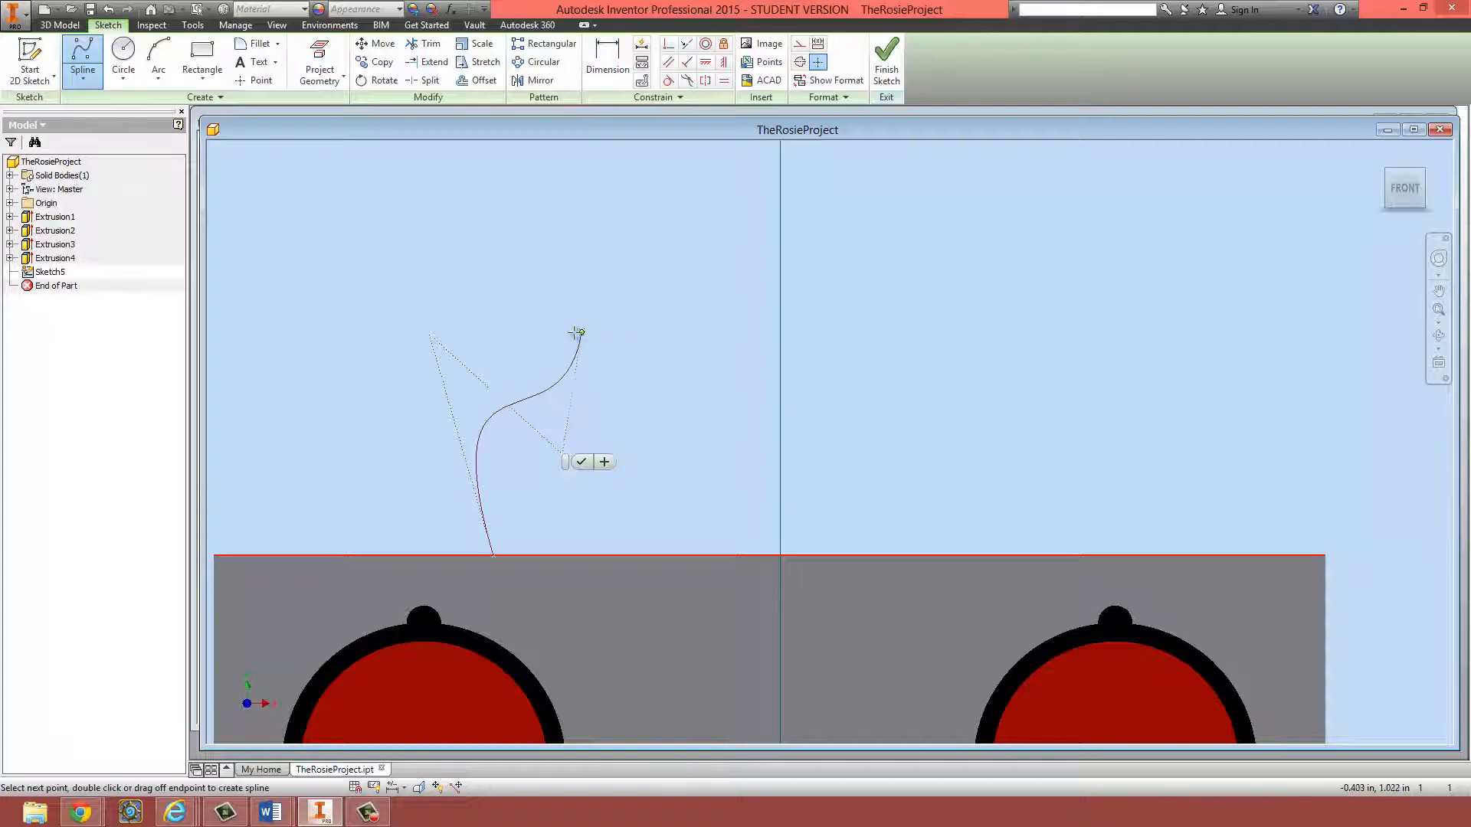
{"action": "left_click", "coordinate": [573, 320]}
{"action": "left_click", "coordinate": [653, 536]}
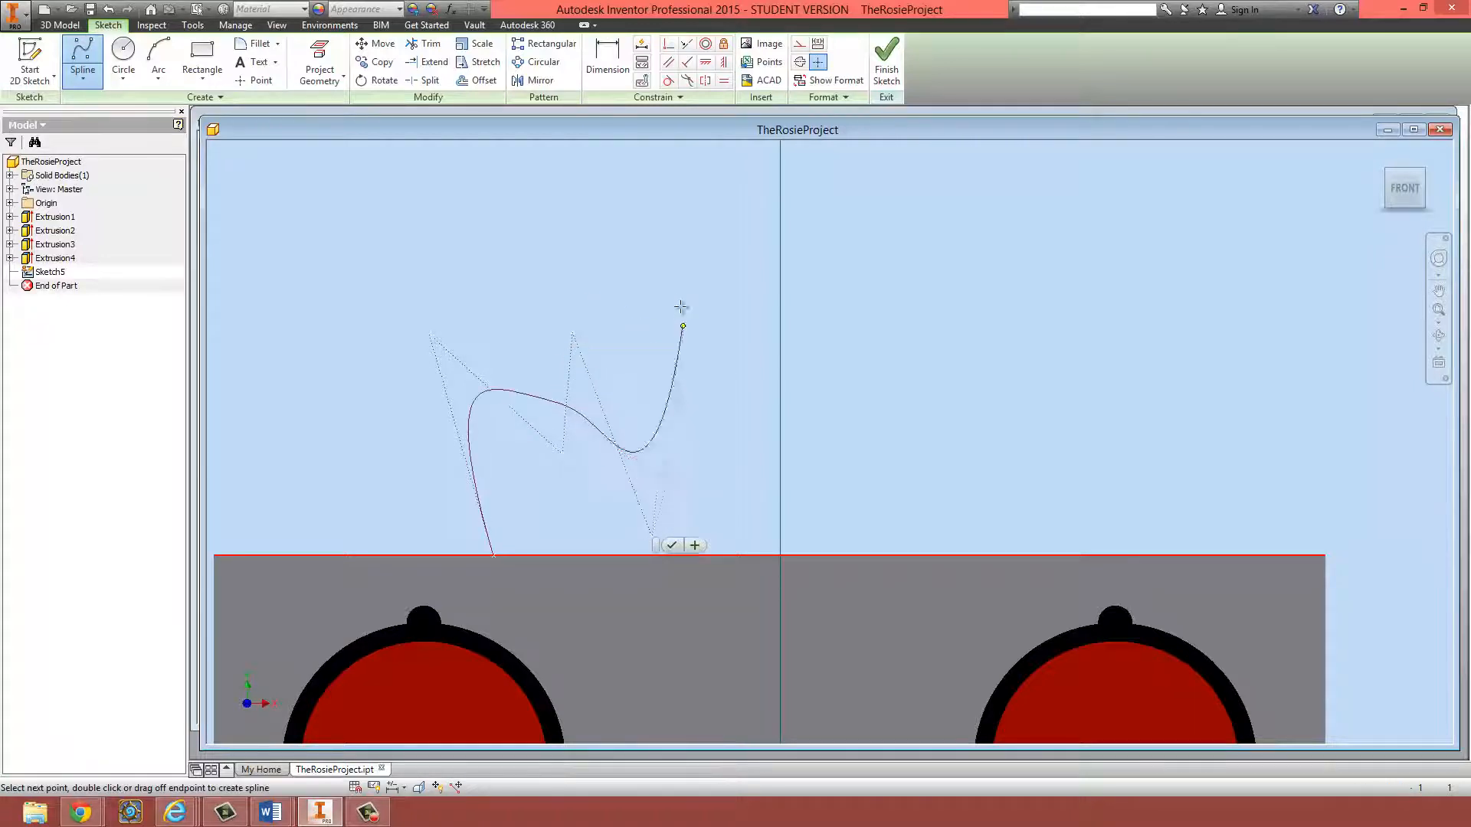
{"action": "left_click", "coordinate": [617, 239]}
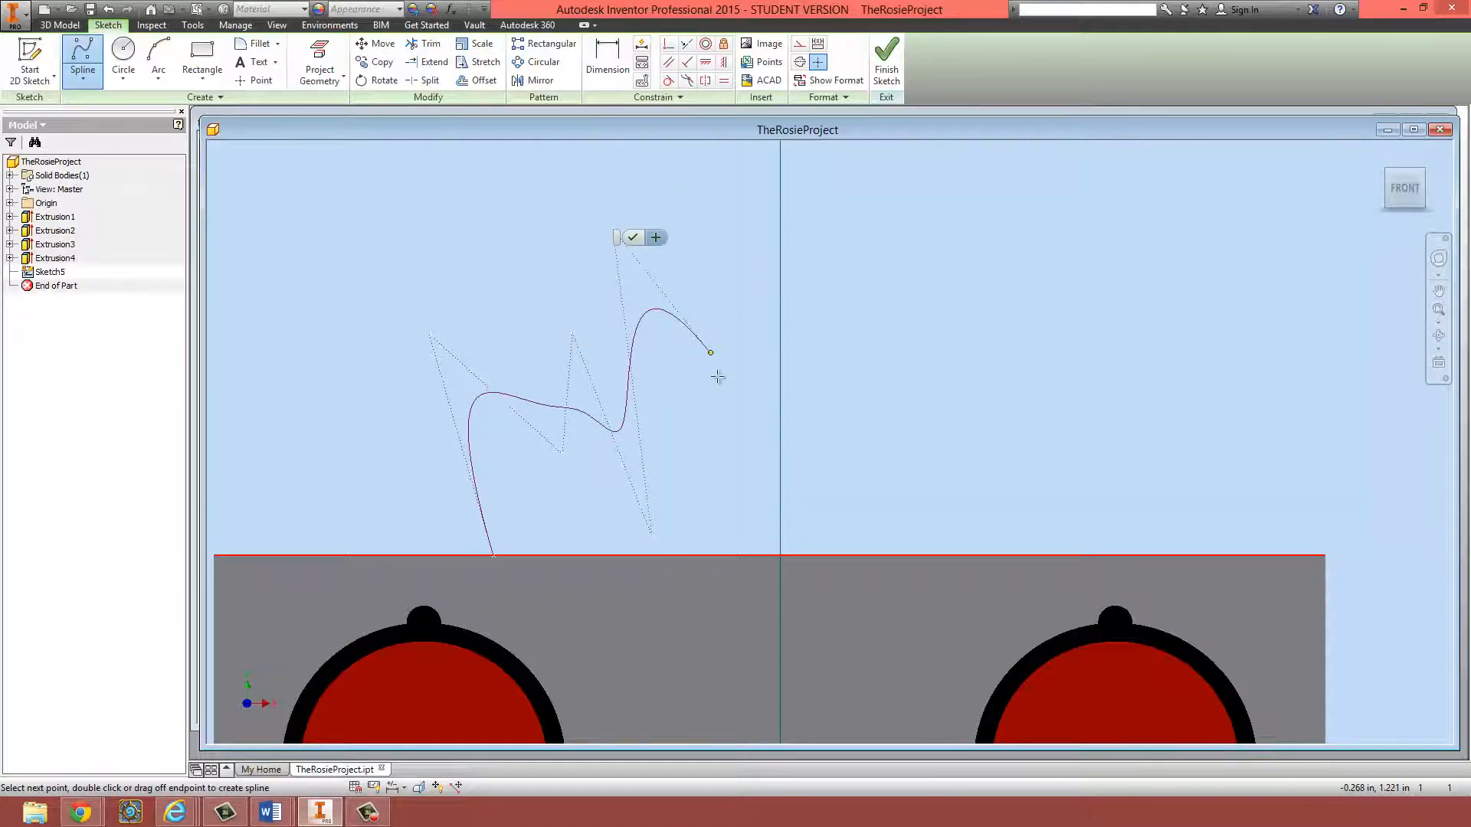
{"action": "left_click", "coordinate": [699, 446]}
{"action": "left_click", "coordinate": [705, 186]}
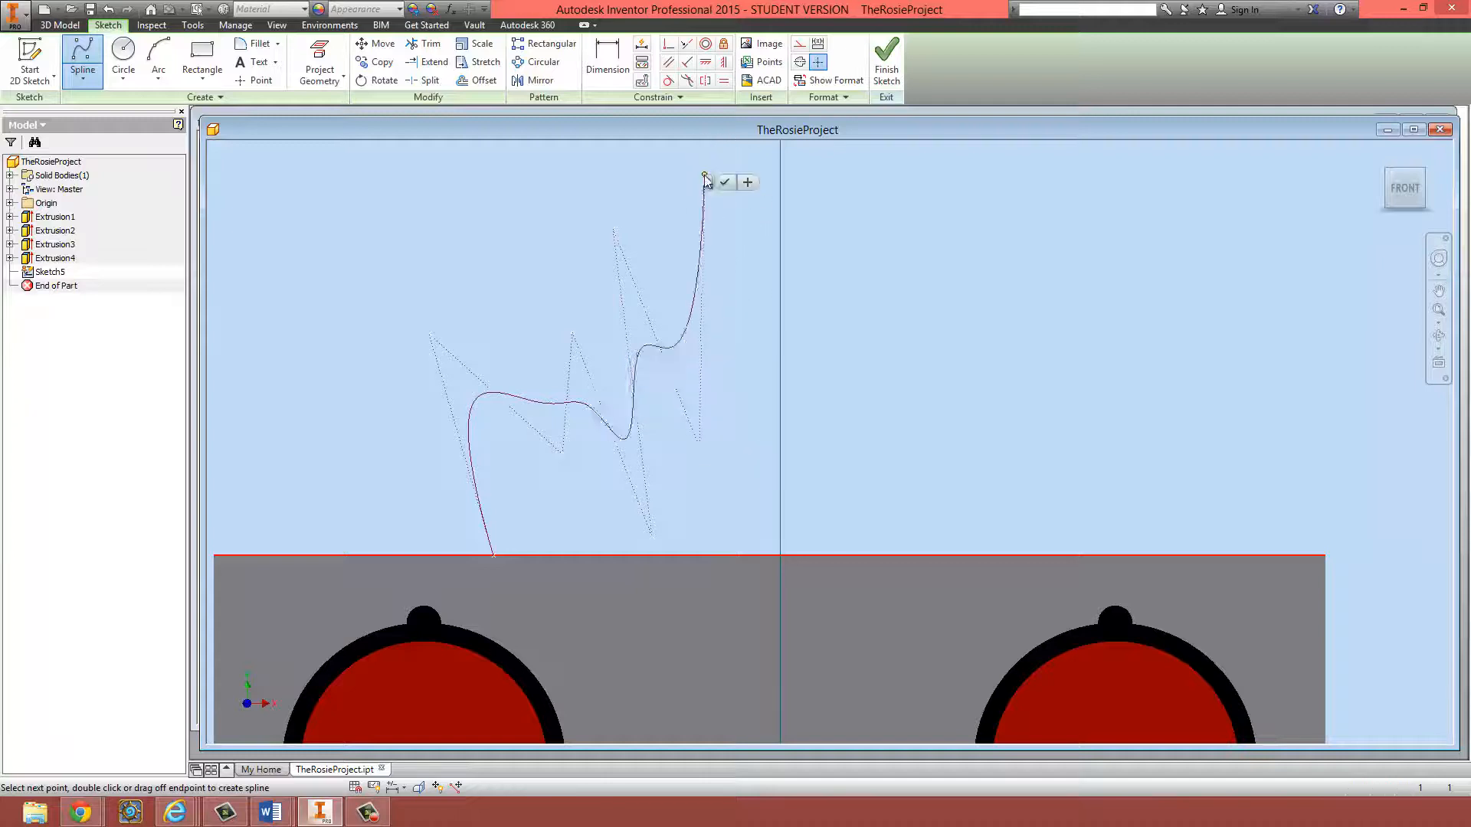
{"action": "left_click", "coordinate": [753, 451]}
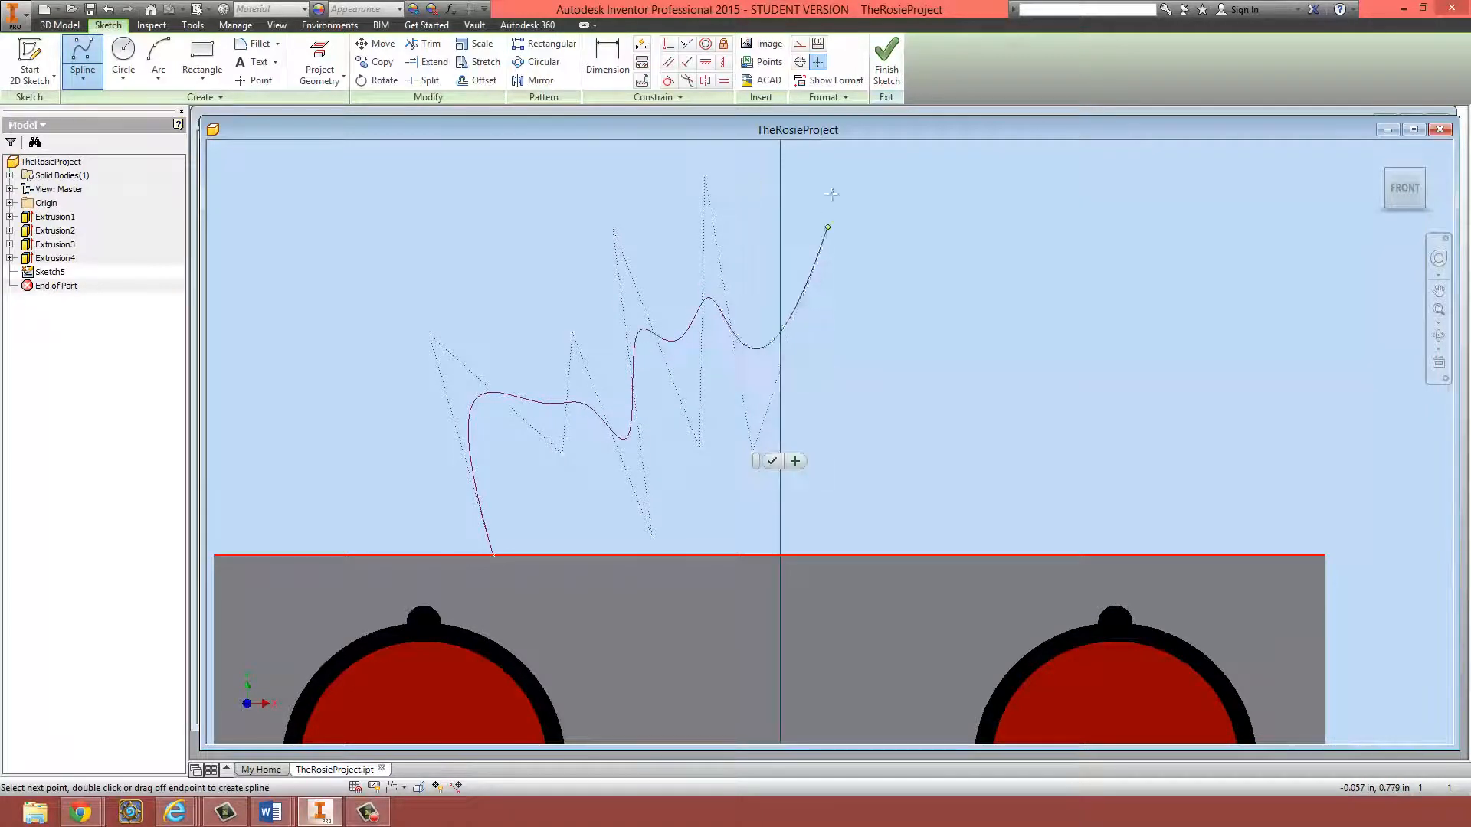
{"action": "left_click", "coordinate": [837, 437]}
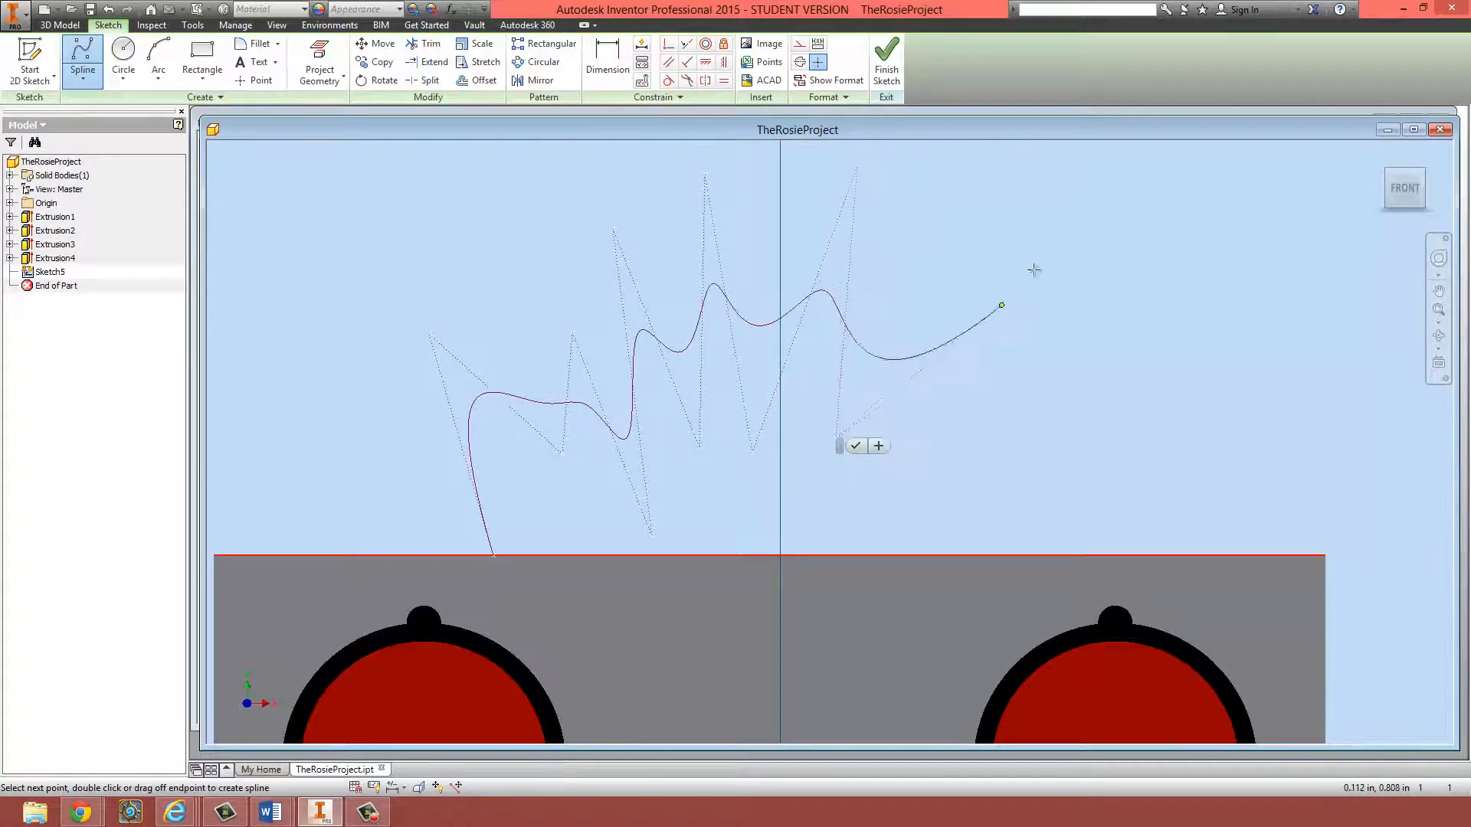
{"action": "left_click", "coordinate": [1077, 226]}
{"action": "left_click", "coordinate": [950, 475]}
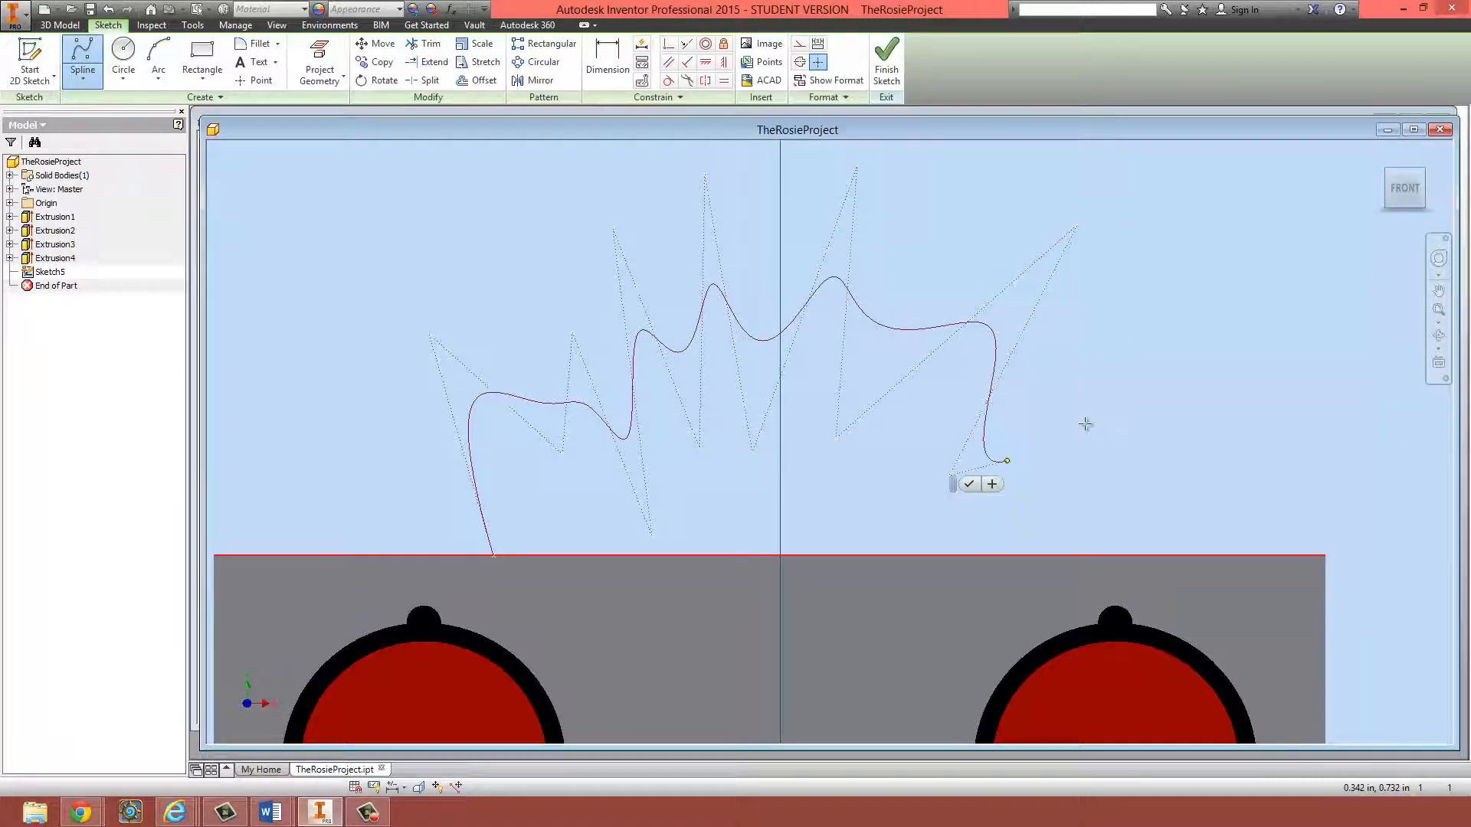
{"action": "left_click", "coordinate": [1249, 368]}
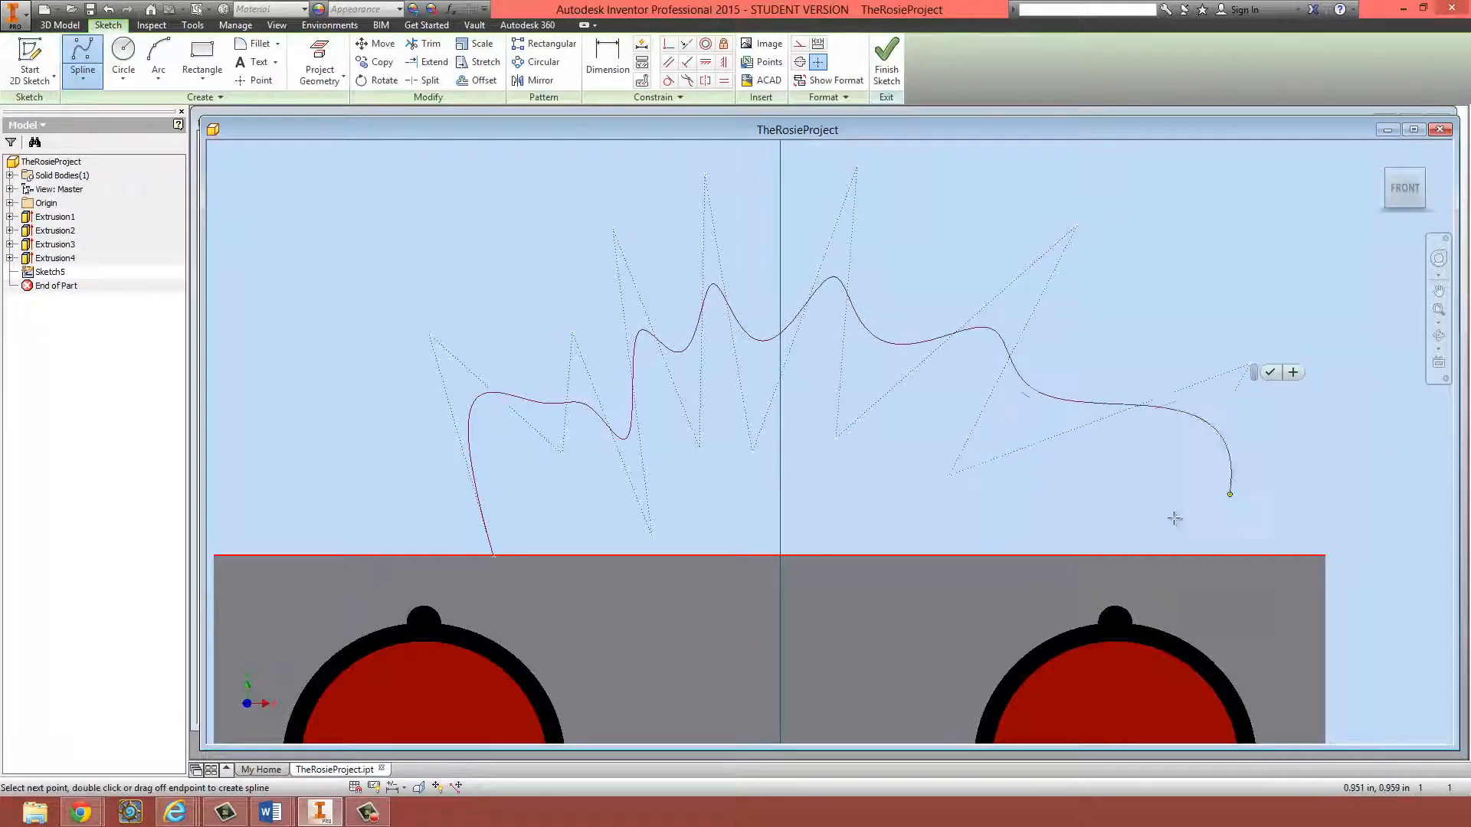
{"action": "left_click", "coordinate": [1062, 554]}
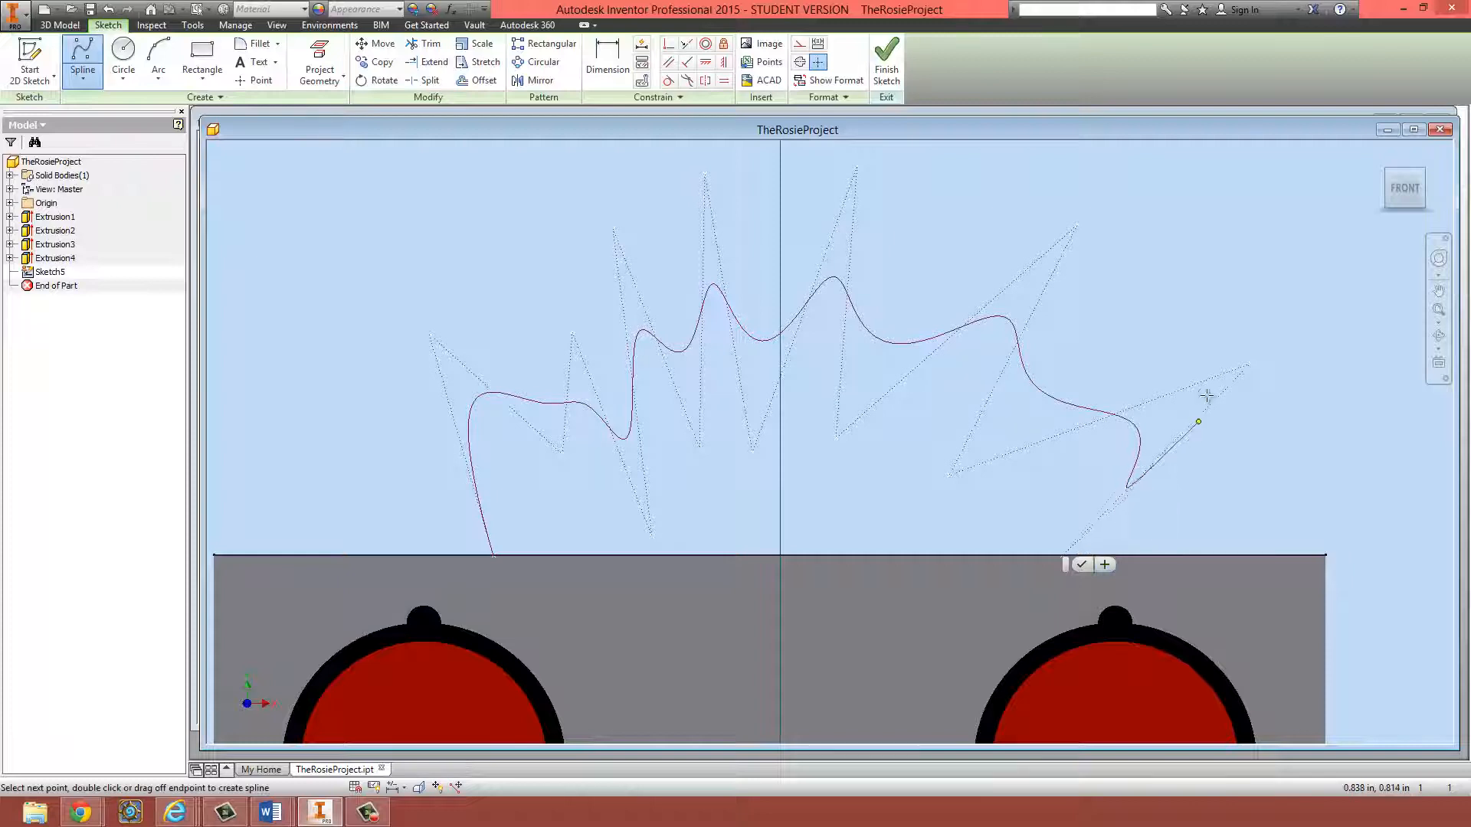
{"action": "key", "text": "Escape"}
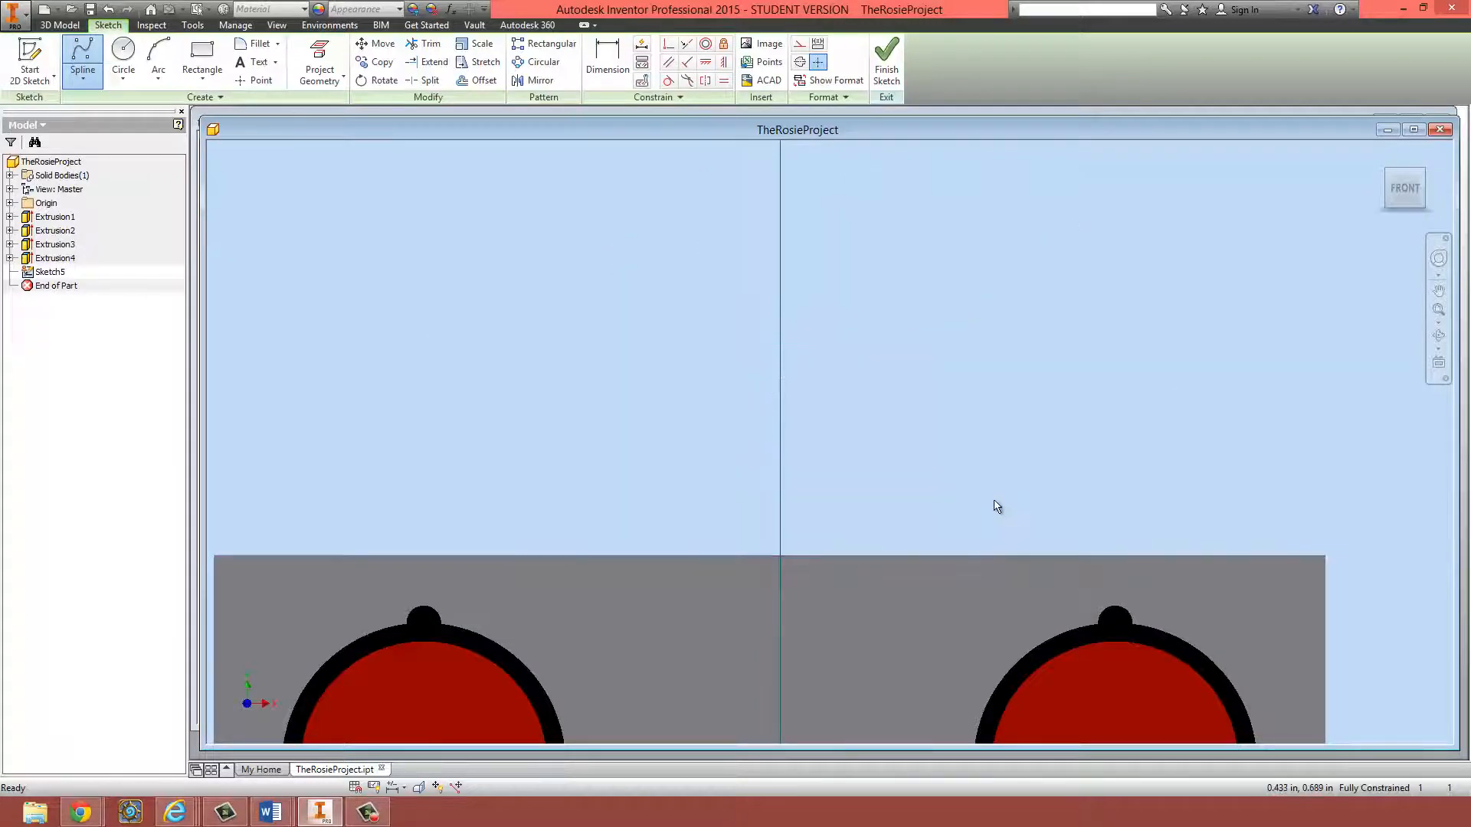
{"action": "key", "text": "Escape"}
- Sketch the hair as a control vertex spline zigzagging through six upper points, starting and ending on the head's top edge between the eyes
{"action": "left_click", "coordinate": [83, 58]}
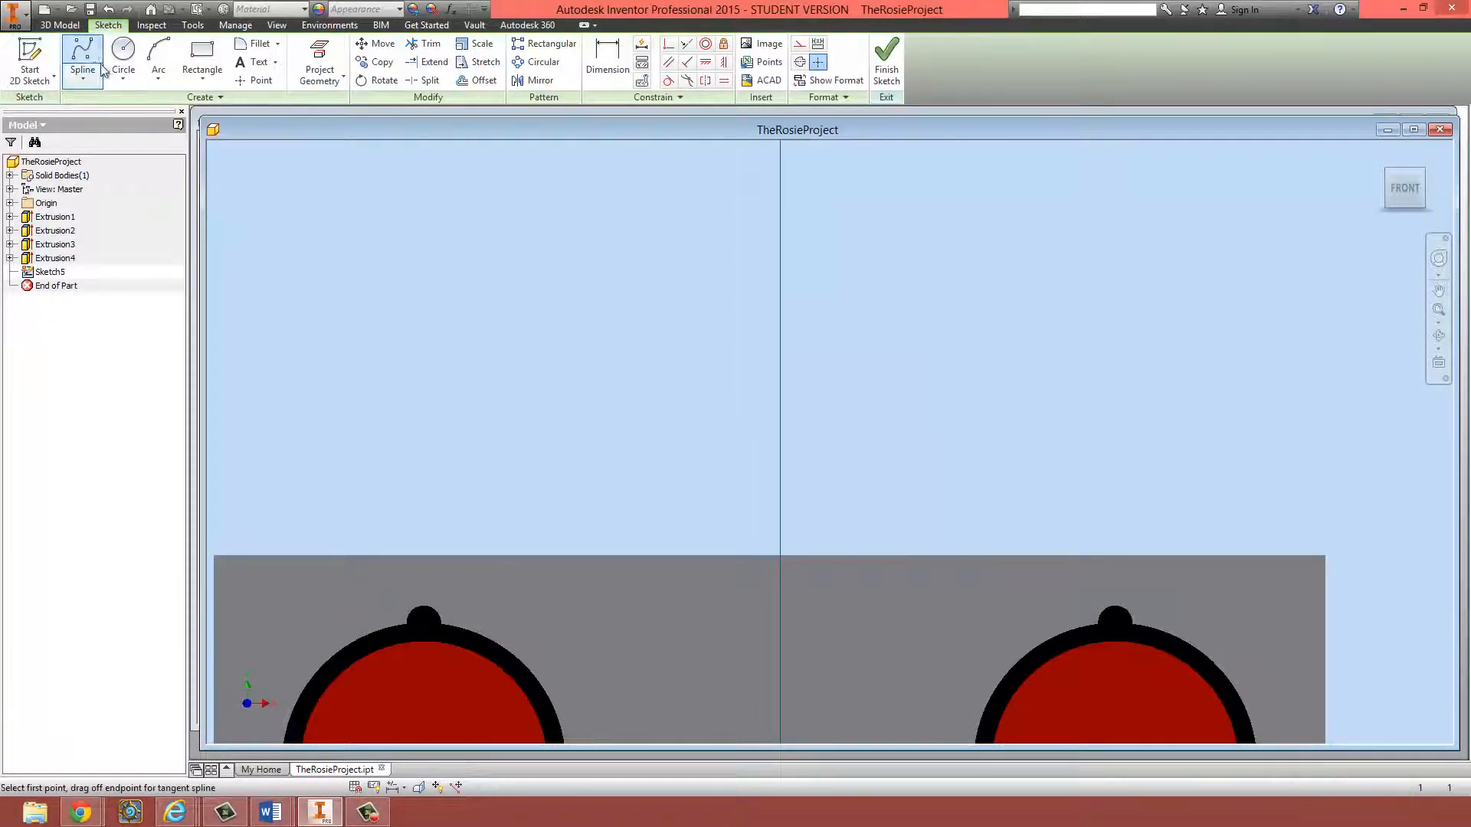
{"action": "left_click", "coordinate": [551, 555]}
{"action": "left_click", "coordinate": [416, 241]}
{"action": "left_click", "coordinate": [604, 270]}
{"action": "left_click", "coordinate": [704, 429]}
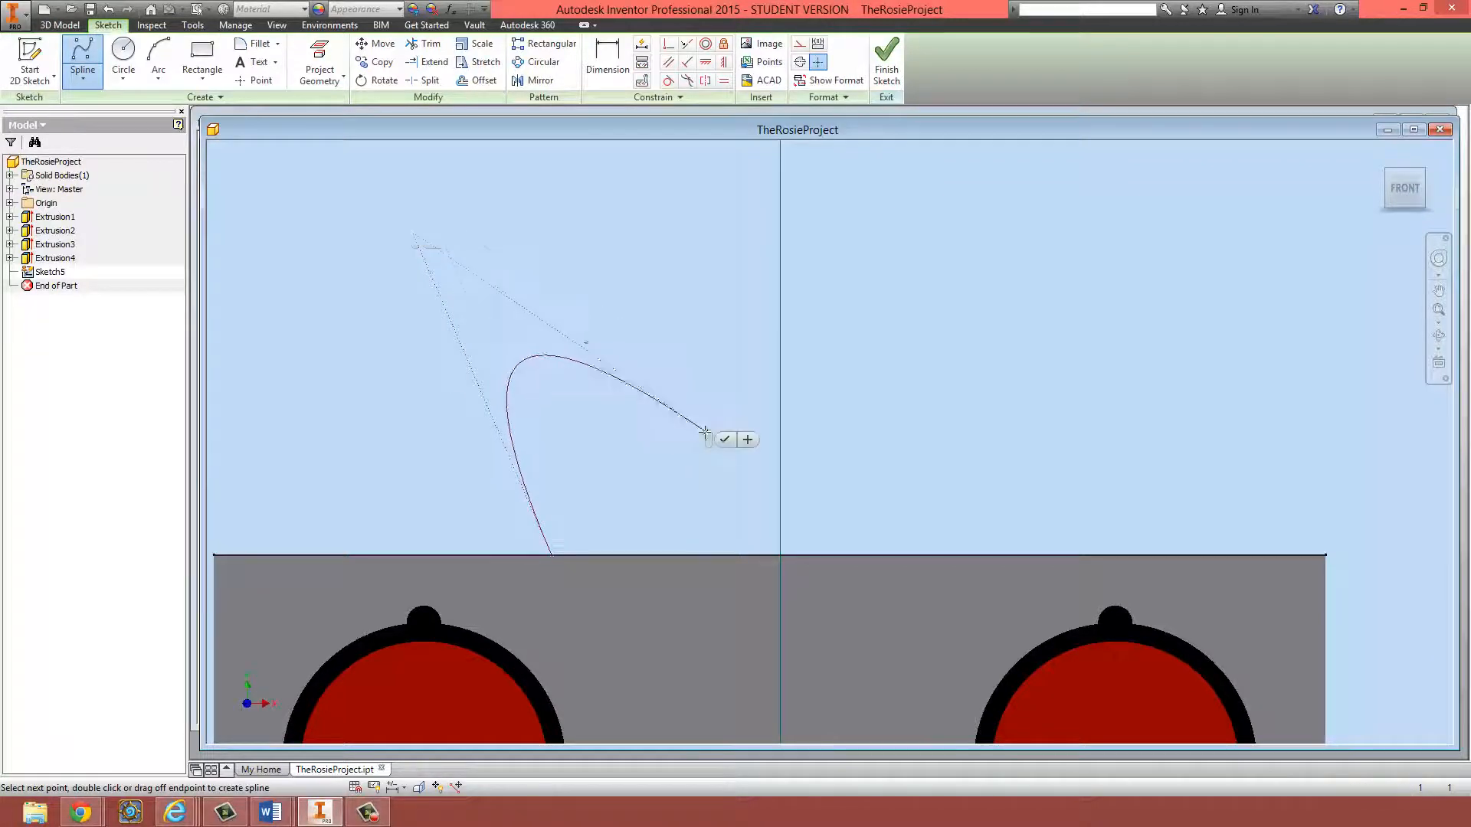
{"action": "left_click", "coordinate": [611, 178]}
{"action": "left_click", "coordinate": [796, 449]}
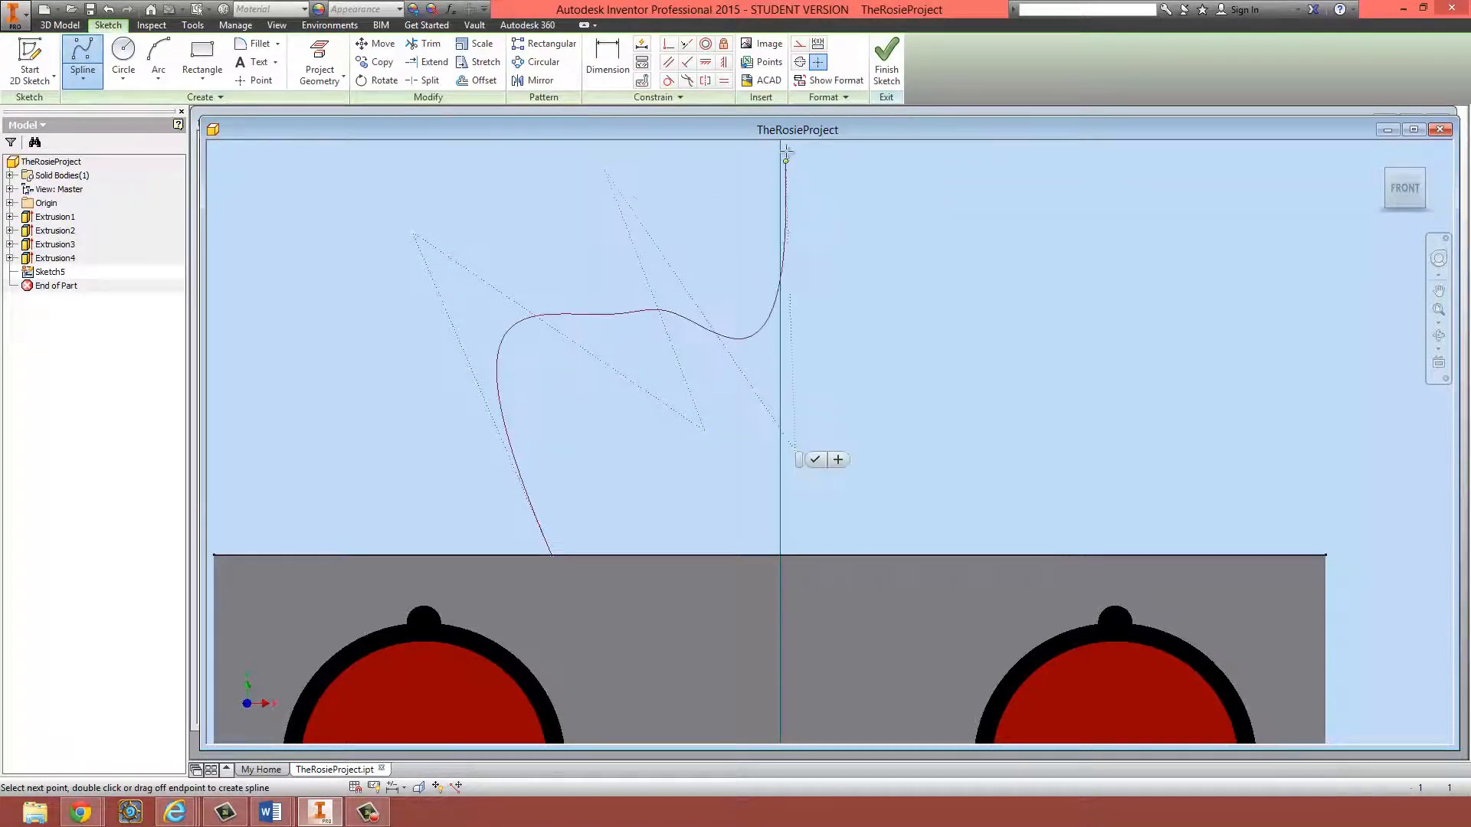
{"action": "left_click", "coordinate": [785, 186]}
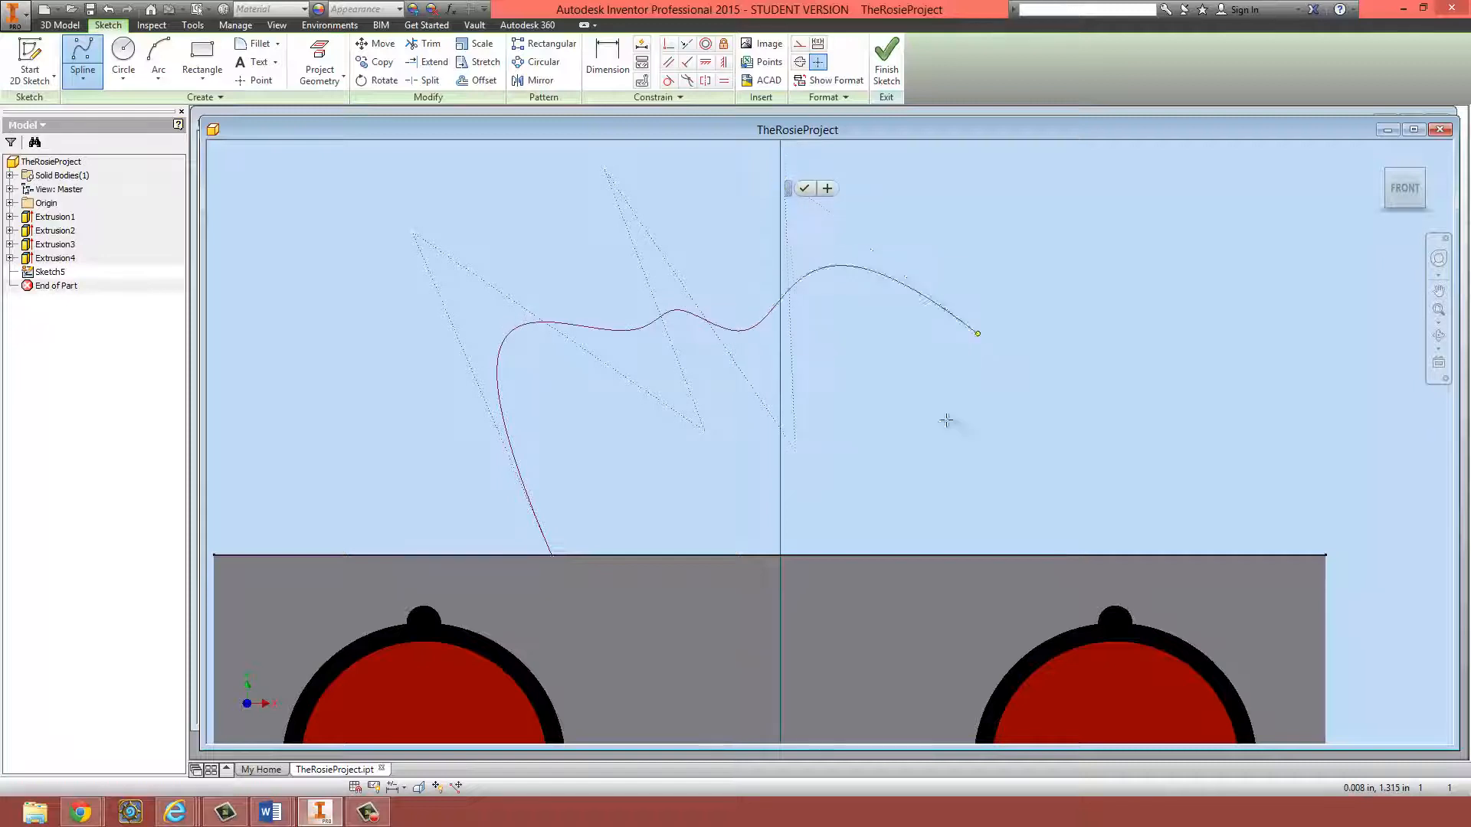
{"action": "left_click", "coordinate": [816, 453]}
{"action": "left_click", "coordinate": [1025, 159]}
{"action": "left_click", "coordinate": [850, 458]}
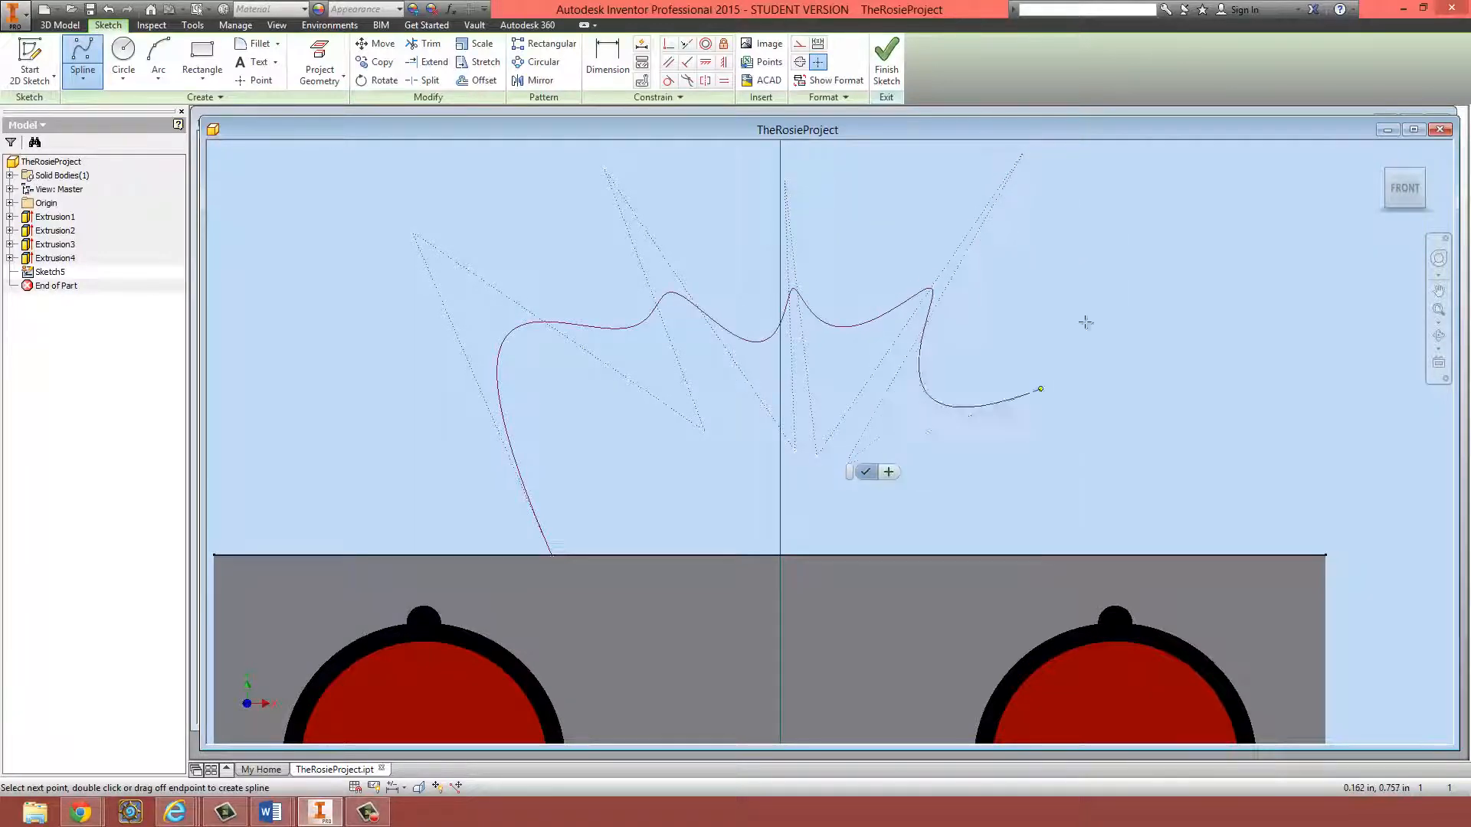
{"action": "left_click", "coordinate": [1133, 192]}
{"action": "left_click", "coordinate": [955, 461]}
{"action": "left_click", "coordinate": [1284, 215]}
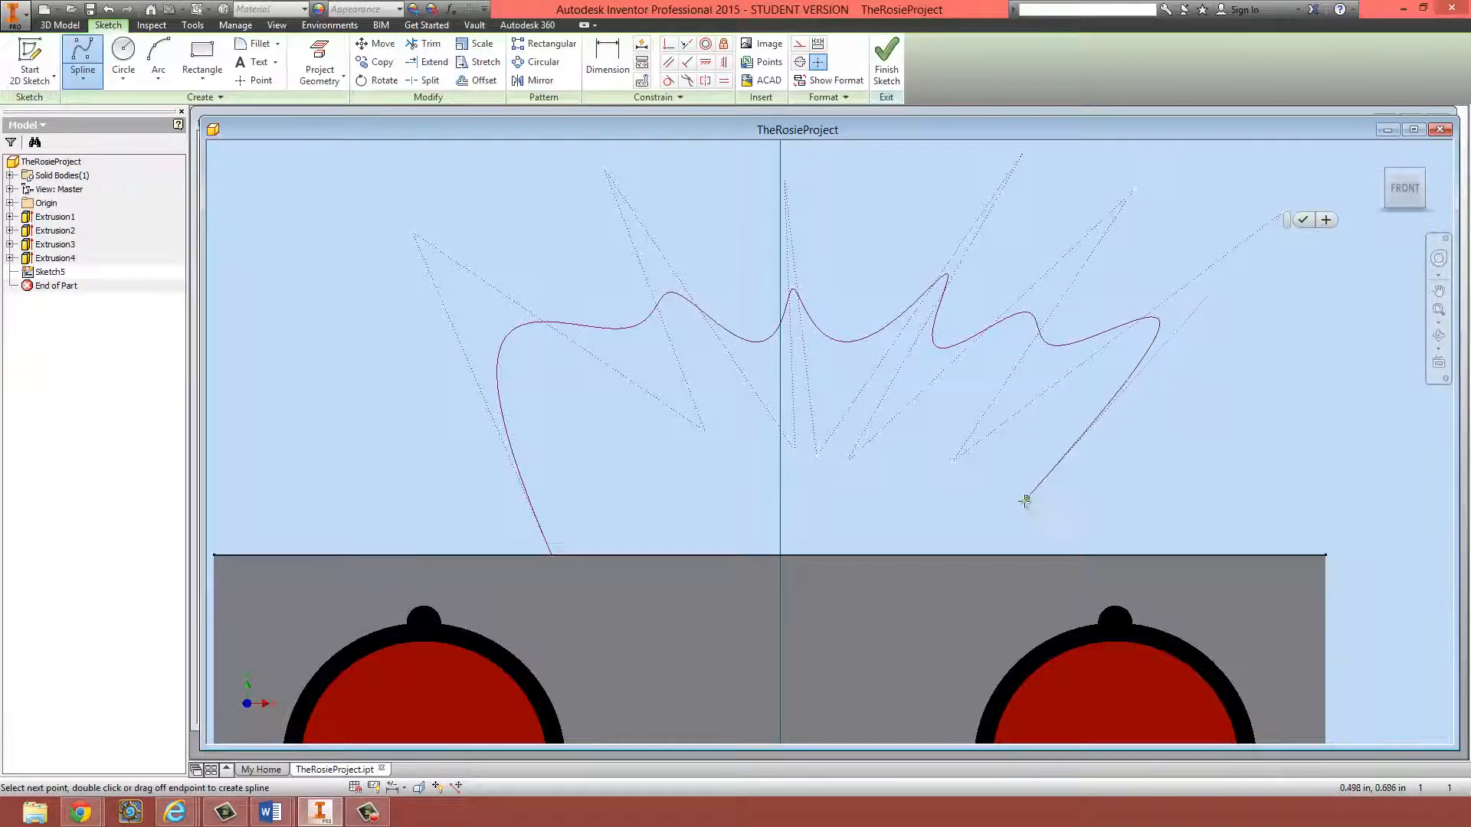
{"action": "left_click", "coordinate": [1089, 555]}
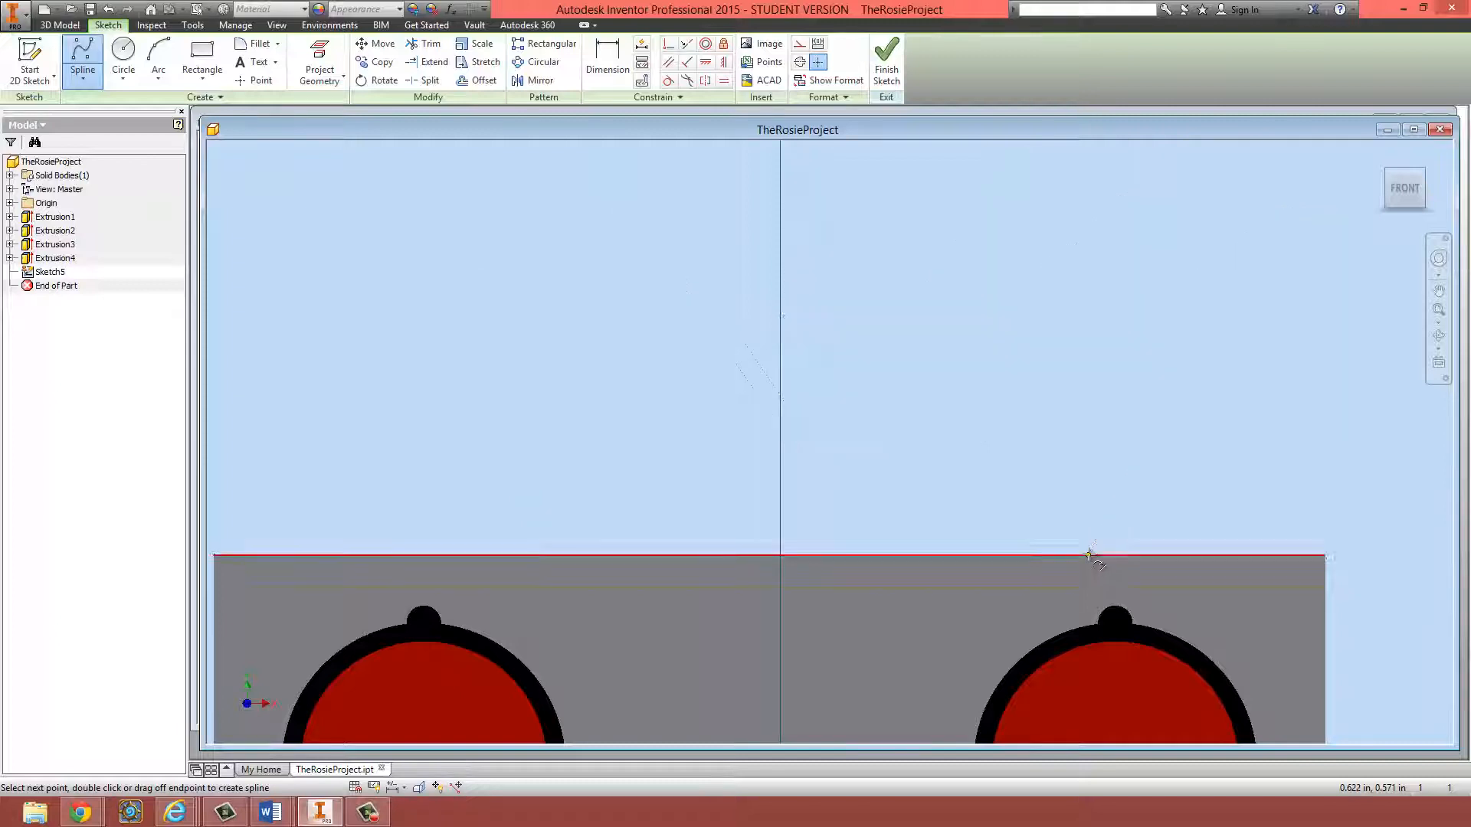
{"action": "scroll", "coordinate": [1123, 516], "scroll_direction": "down", "scroll_amount": 5}
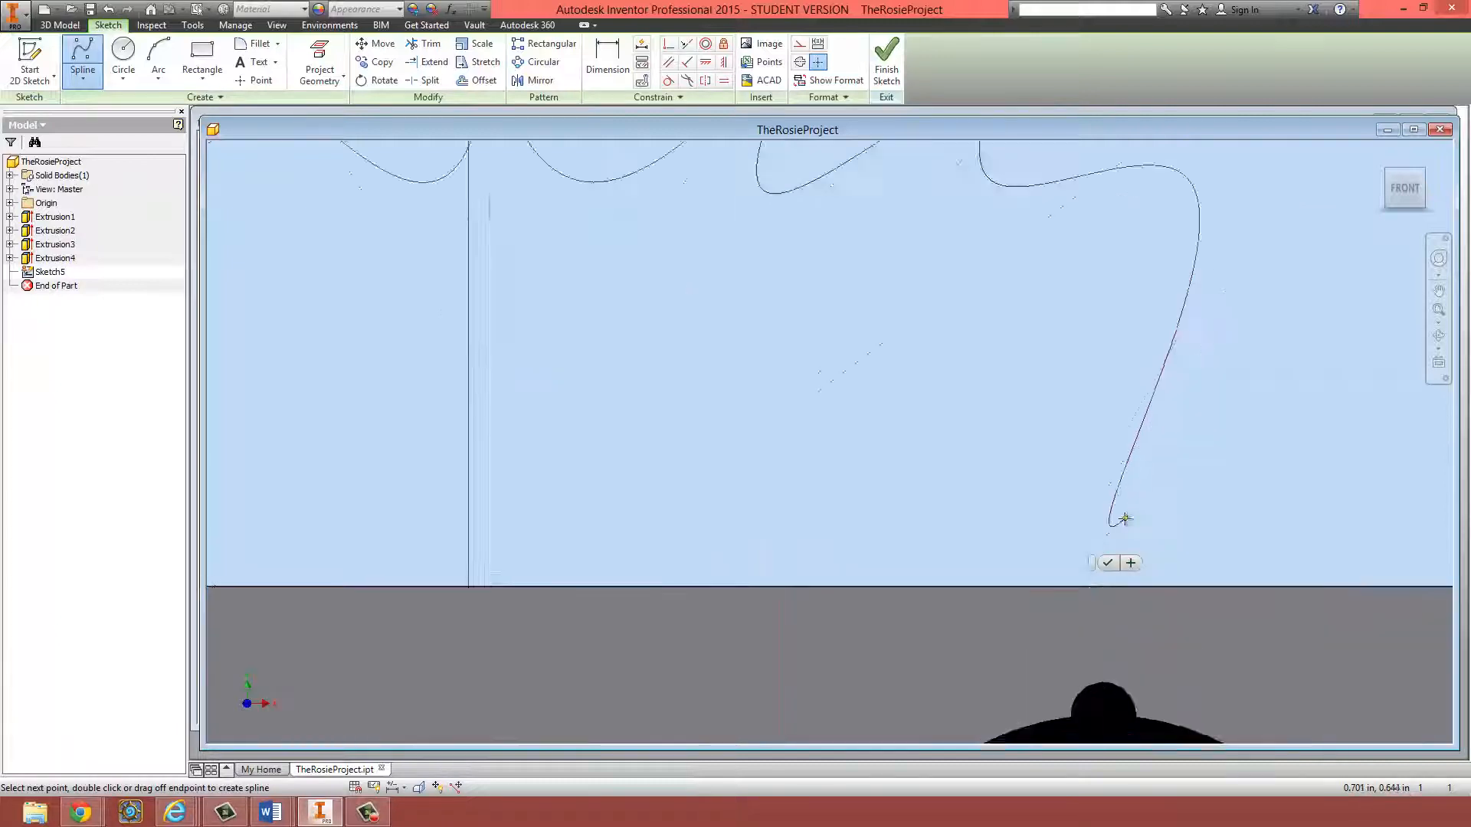
{"action": "left_click", "coordinate": [1108, 563]}
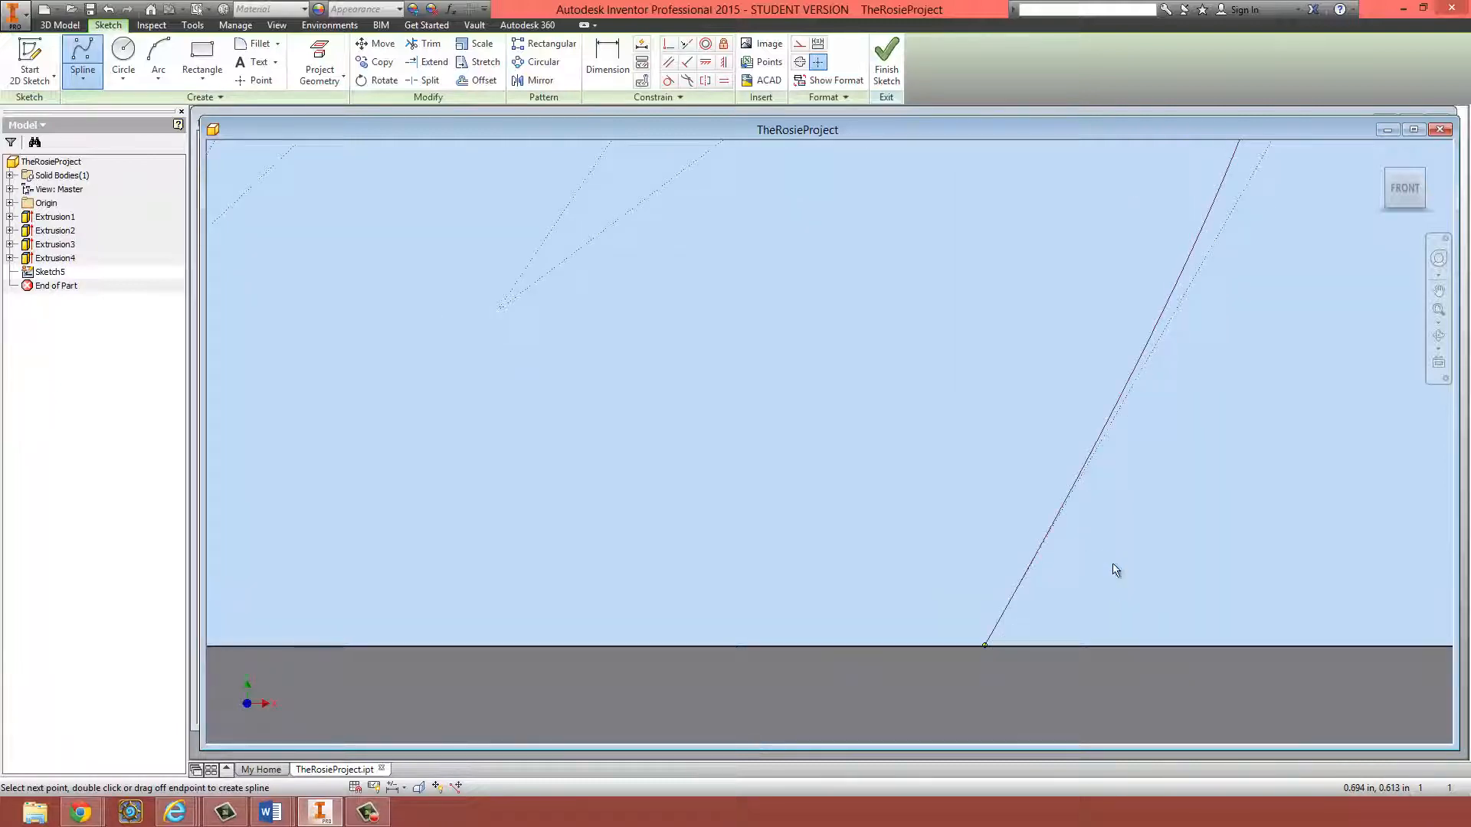
{"action": "scroll", "coordinate": [1113, 563], "scroll_direction": "up", "scroll_amount": 5}
{"action": "scroll", "coordinate": [1044, 594], "scroll_direction": "down", "scroll_amount": 6}
{"action": "middle_click_drag", "start_coordinate": [1201, 580], "coordinate": [1041, 526]}
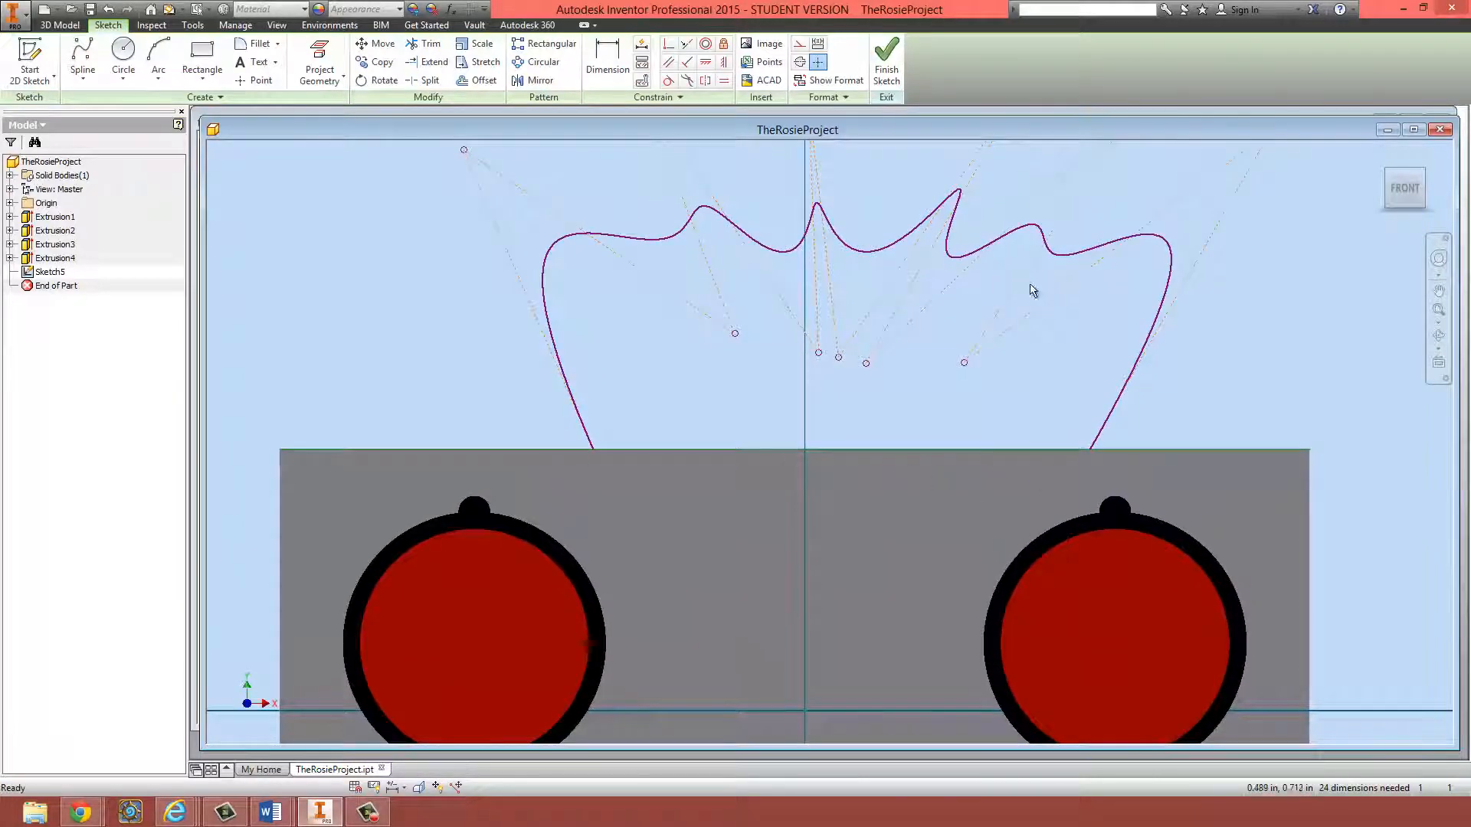
- Close the hair outline with a straight line along the head's top edge joining the spline's two endpoints
{"action": "scroll", "coordinate": [671, 381], "scroll_direction": "down", "scroll_amount": 5}
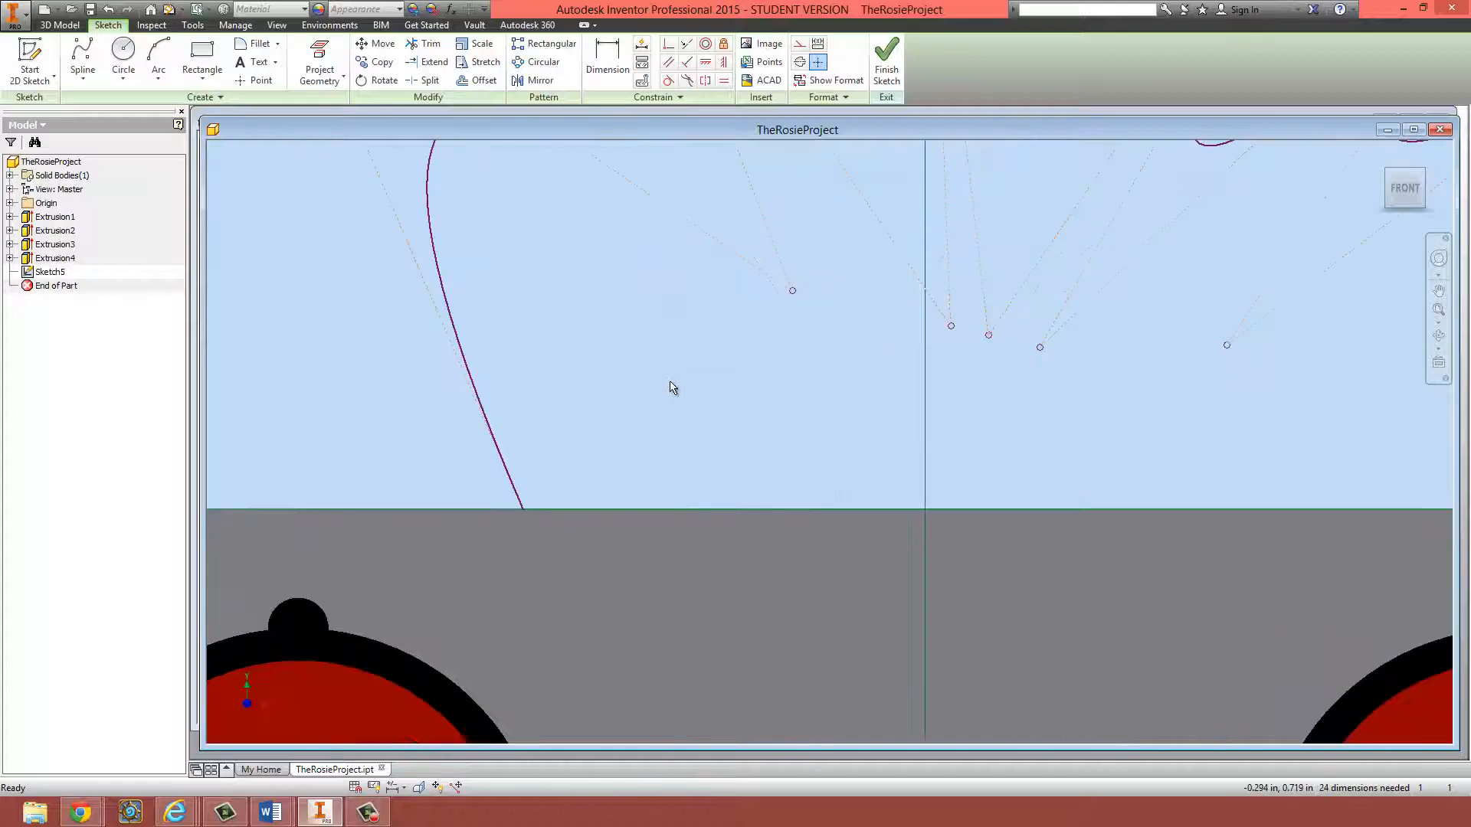
{"action": "scroll", "coordinate": [667, 399], "scroll_direction": "up", "scroll_amount": 4}
{"action": "middle_click_drag", "start_coordinate": [667, 401], "coordinate": [554, 370]}
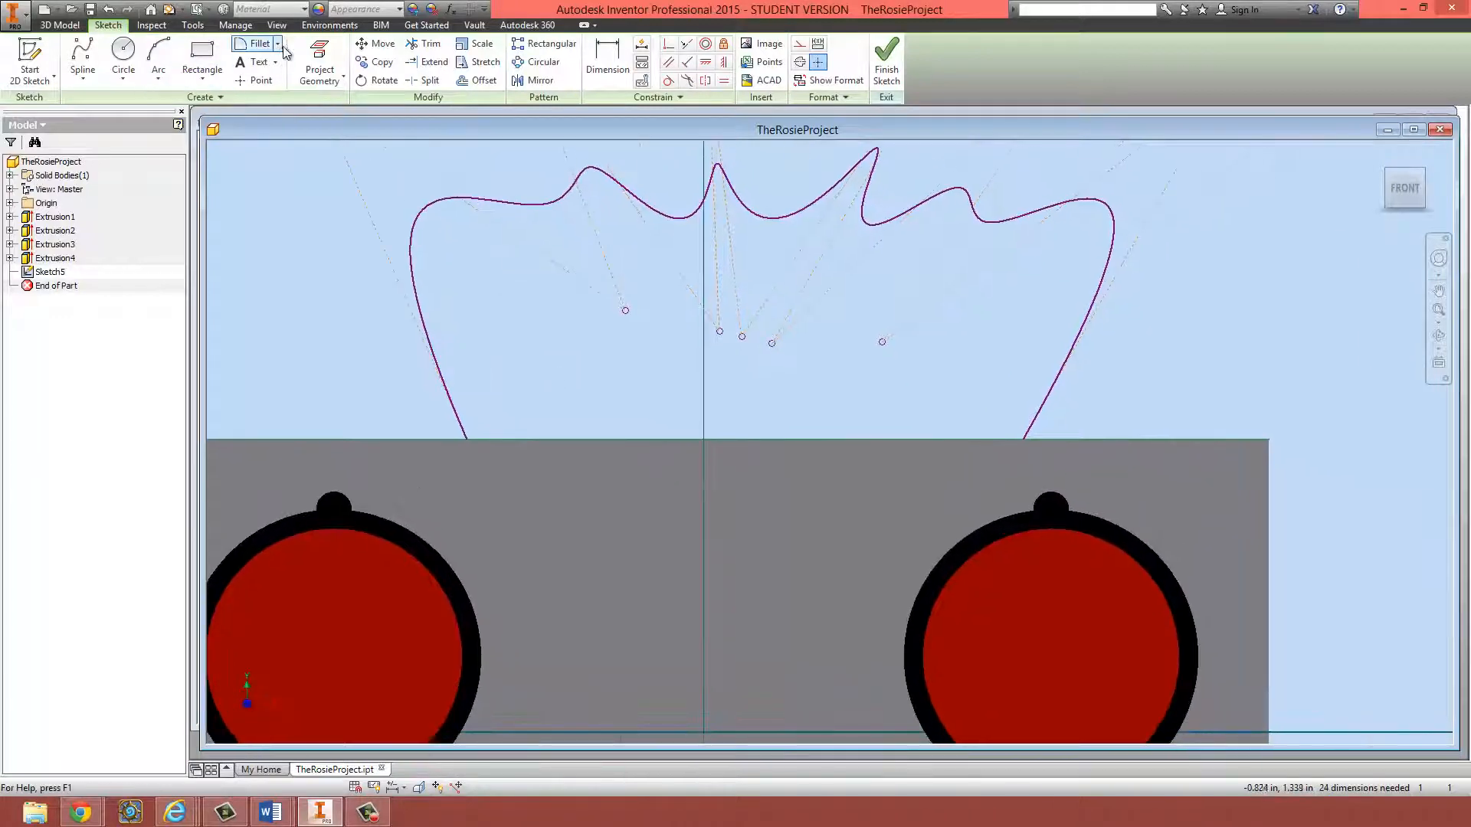
{"action": "left_click", "coordinate": [83, 78]}
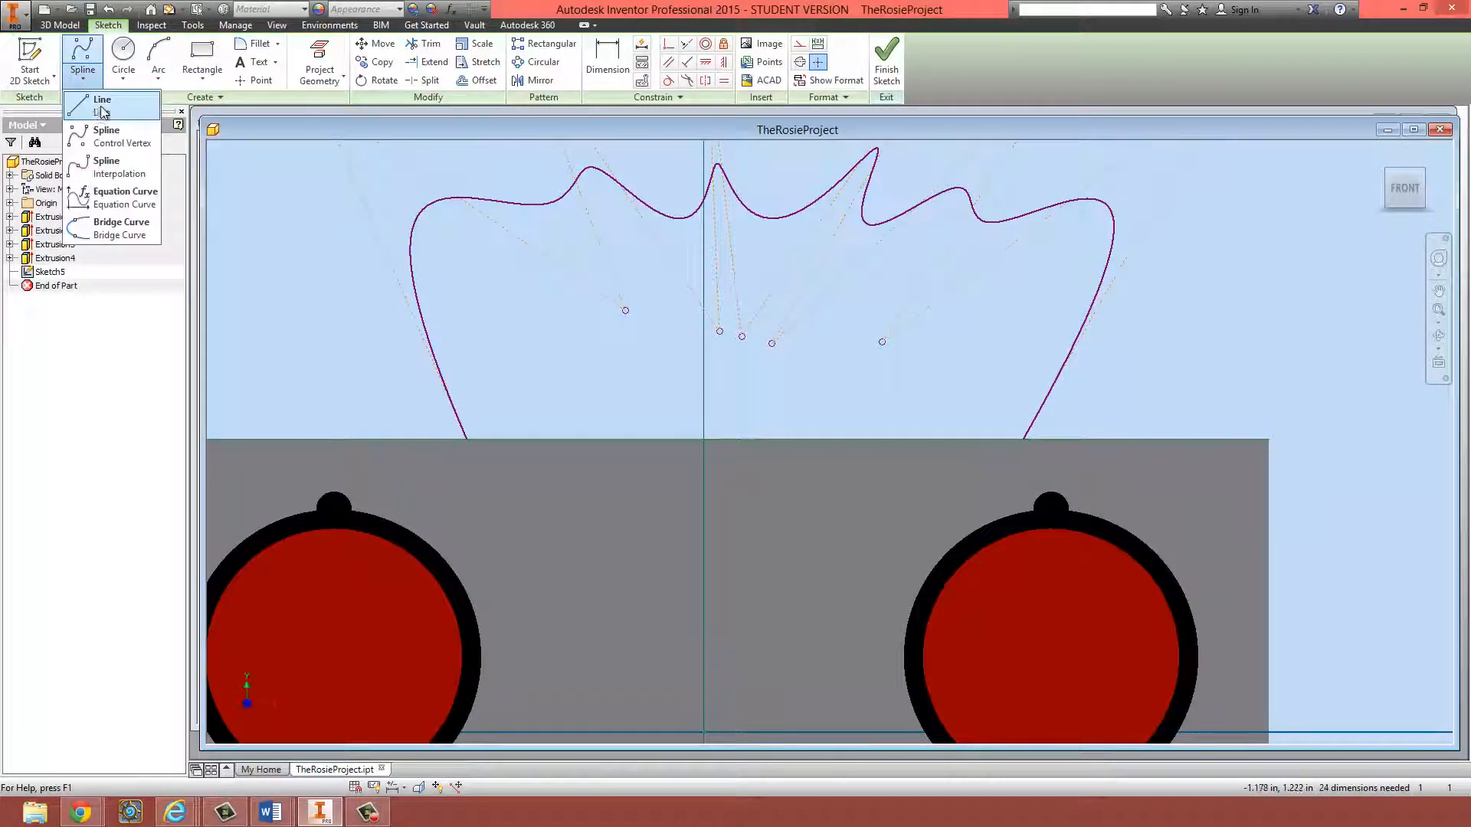
{"action": "left_click", "coordinate": [103, 111]}
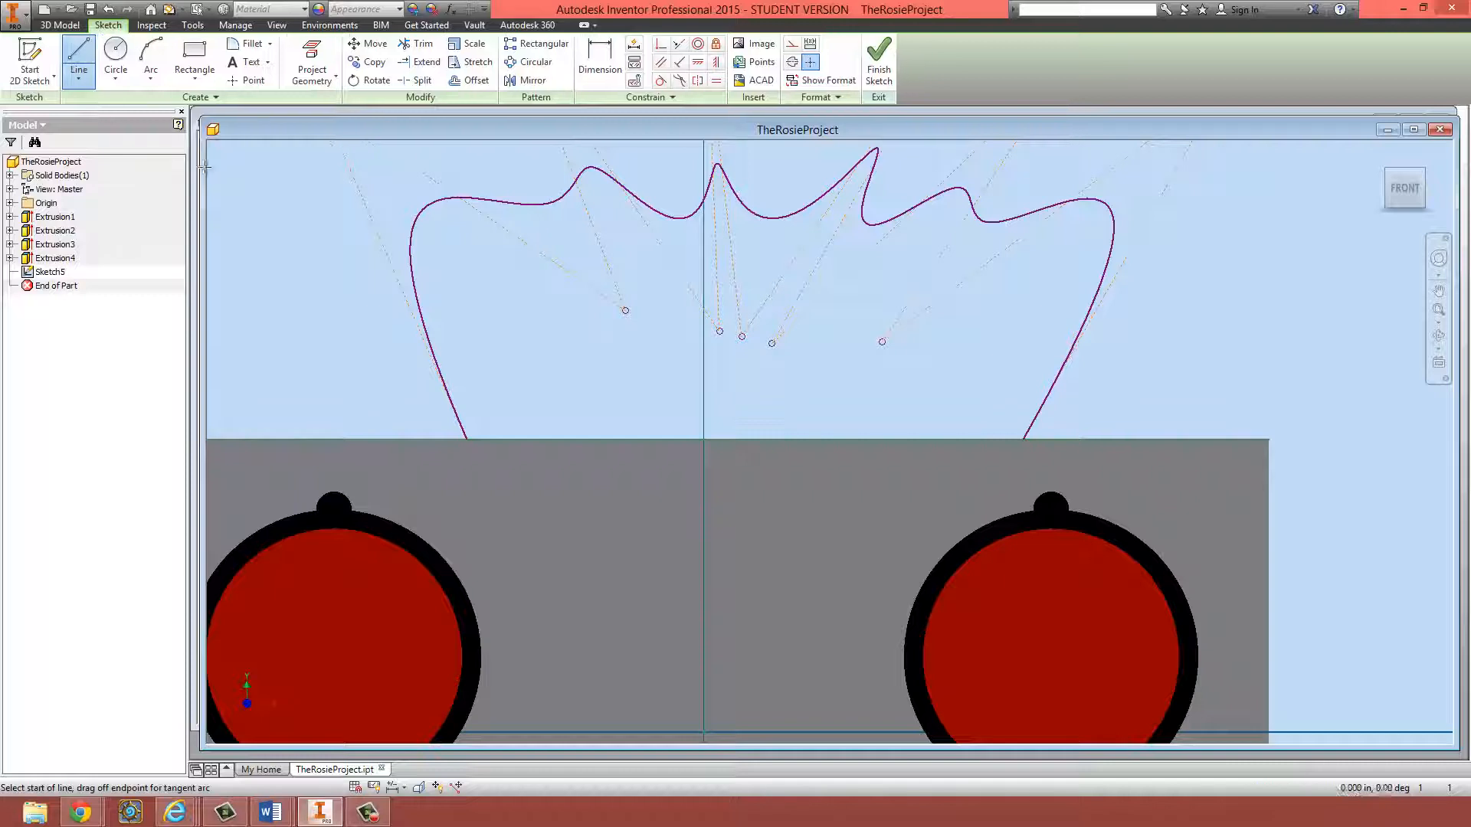
{"action": "left_click", "coordinate": [468, 438]}
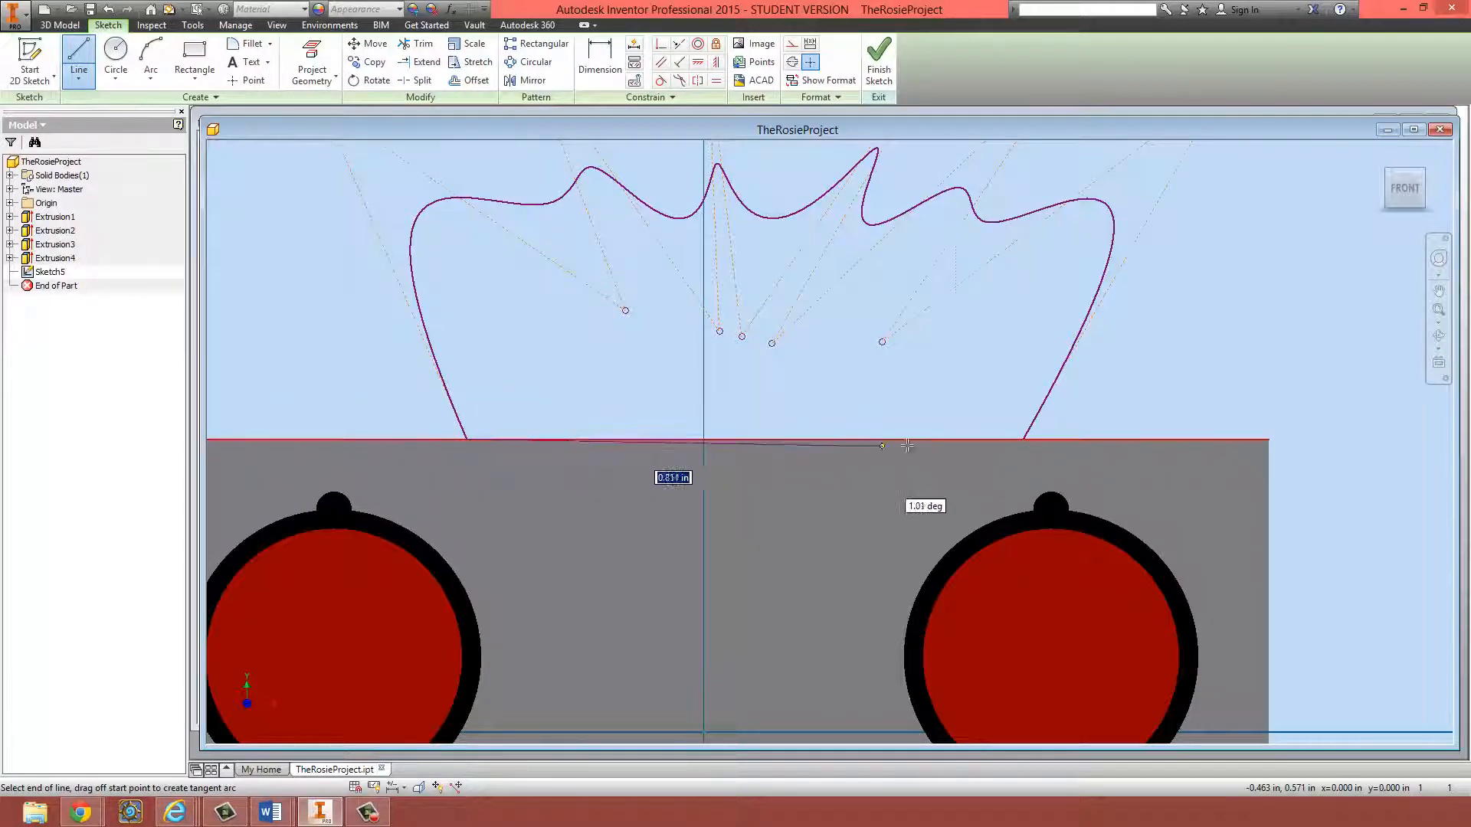
{"action": "left_click", "coordinate": [1025, 438]}
{"action": "key", "text": "Escape"}
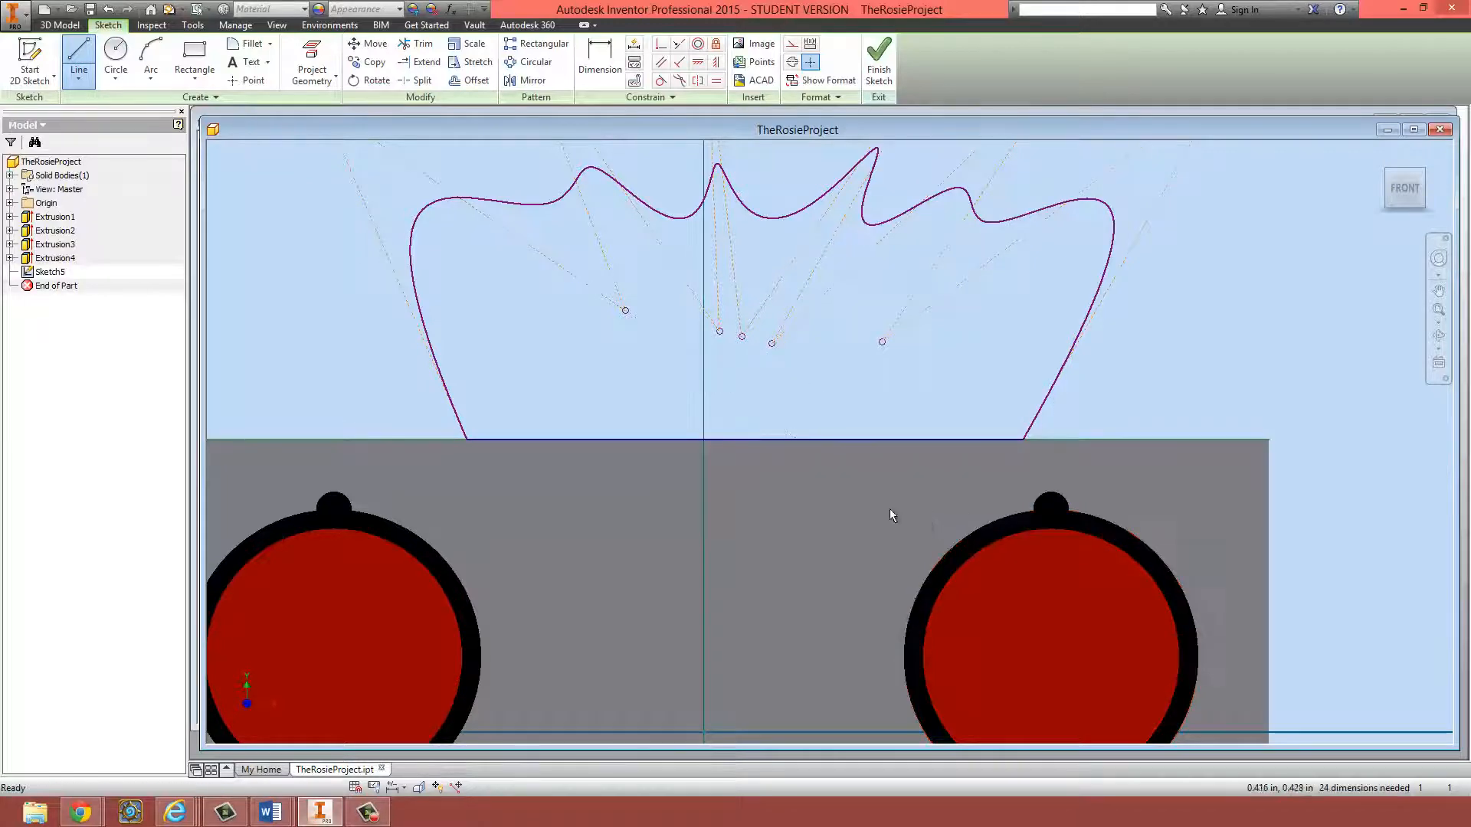
{"action": "scroll", "coordinate": [889, 510], "scroll_direction": "up", "scroll_amount": 5}
{"action": "mouse_move", "coordinate": [838, 529]}
{"action": "middle_mouse_down", "text": "shift"}
{"action": "mouse_move", "coordinate": [946, 559]}
{"action": "mouse_move", "coordinate": [1050, 561]}
{"action": "mouse_move", "coordinate": [1113, 602]}
{"action": "mouse_move", "coordinate": [904, 553]}
{"action": "mouse_move", "coordinate": [831, 562]}
{"action": "mouse_move", "coordinate": [830, 535]}
{"action": "middle_mouse_up", "text": "shift"}
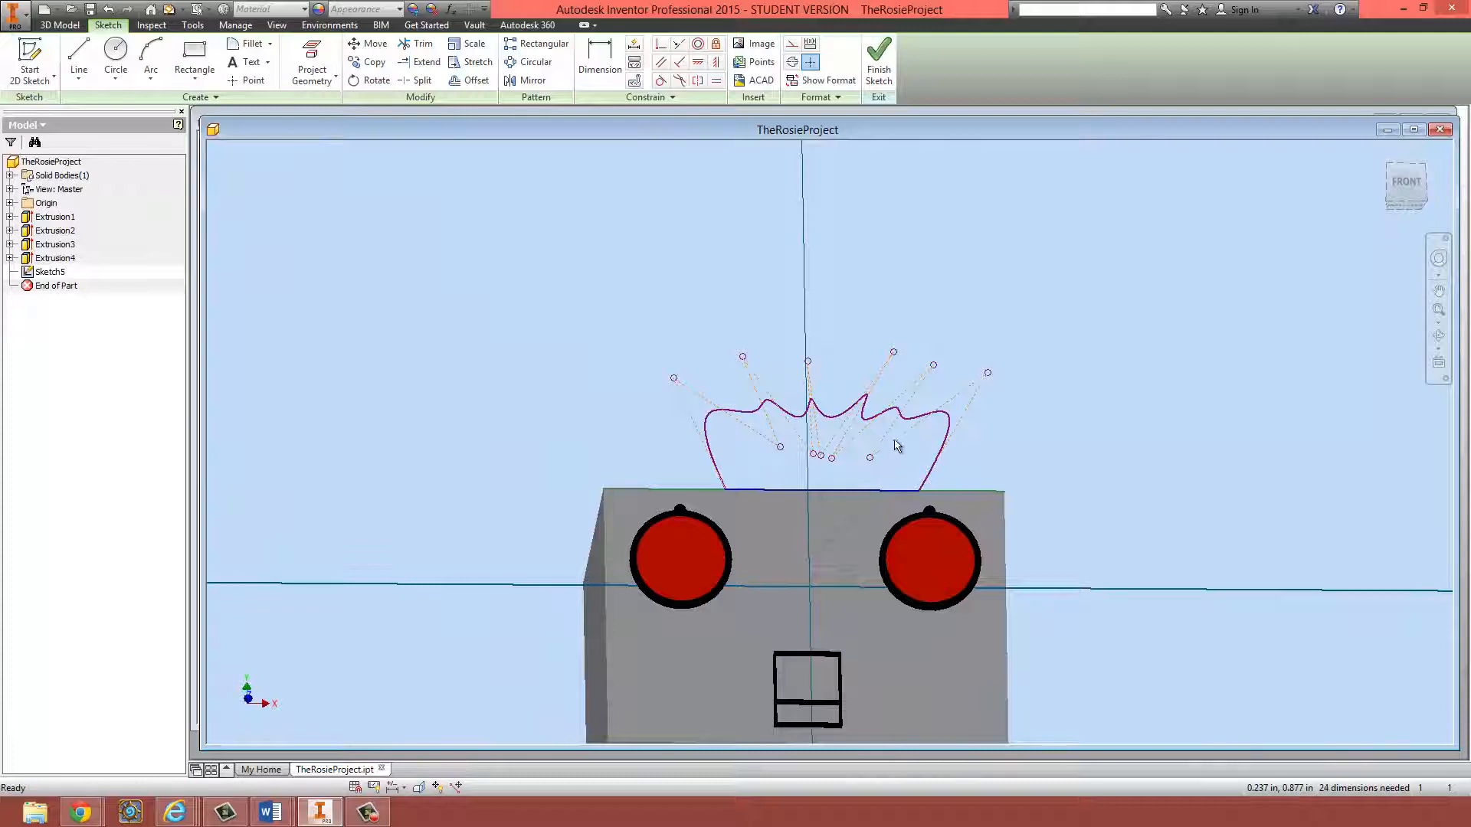
{"action": "scroll", "coordinate": [851, 484], "scroll_direction": "down", "scroll_amount": 6}
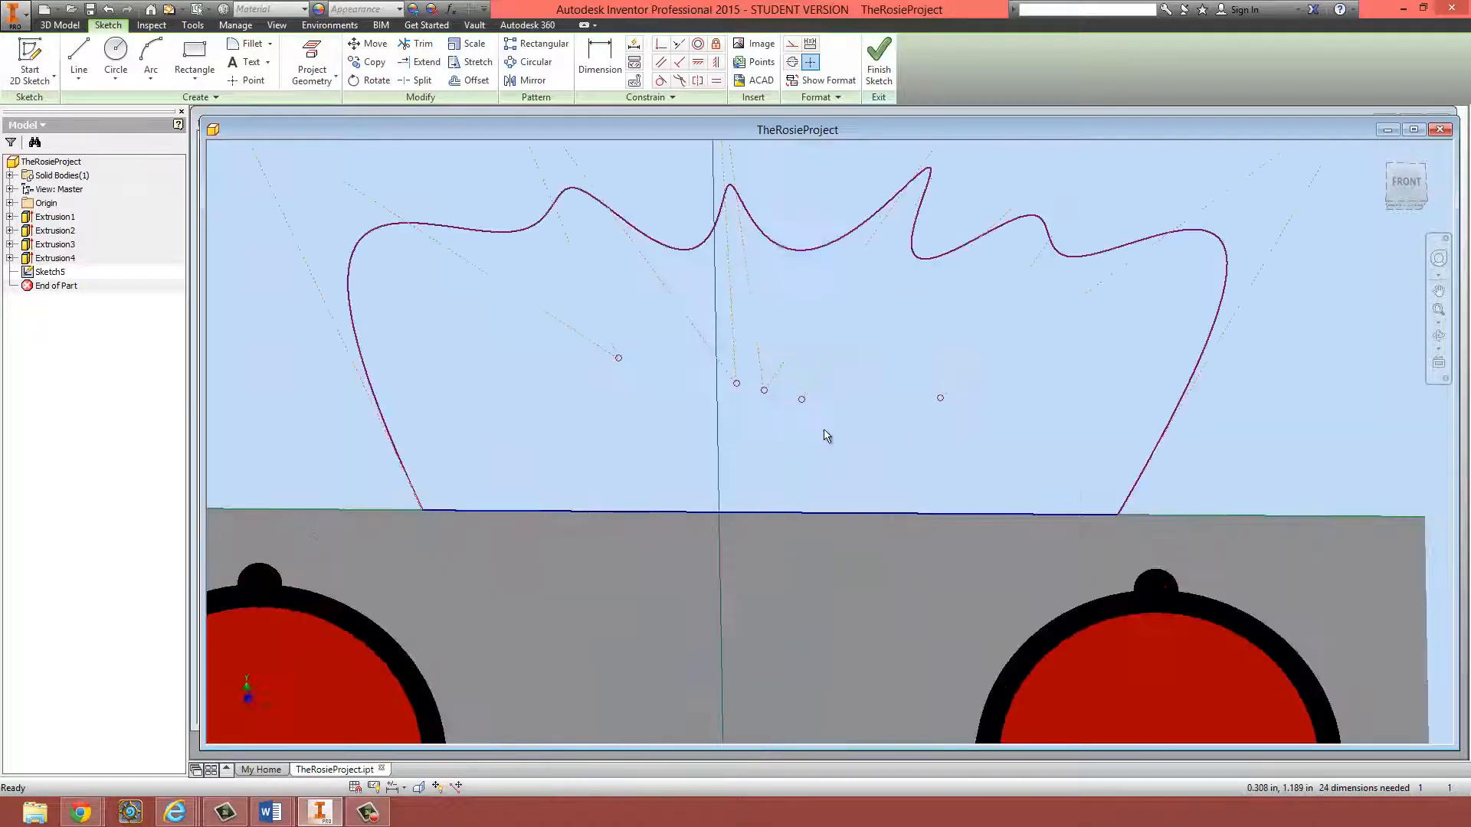
{"action": "scroll", "coordinate": [824, 430], "scroll_direction": "up", "scroll_amount": 5}
{"action": "scroll", "coordinate": [881, 448], "scroll_direction": "down", "scroll_amount": 3}
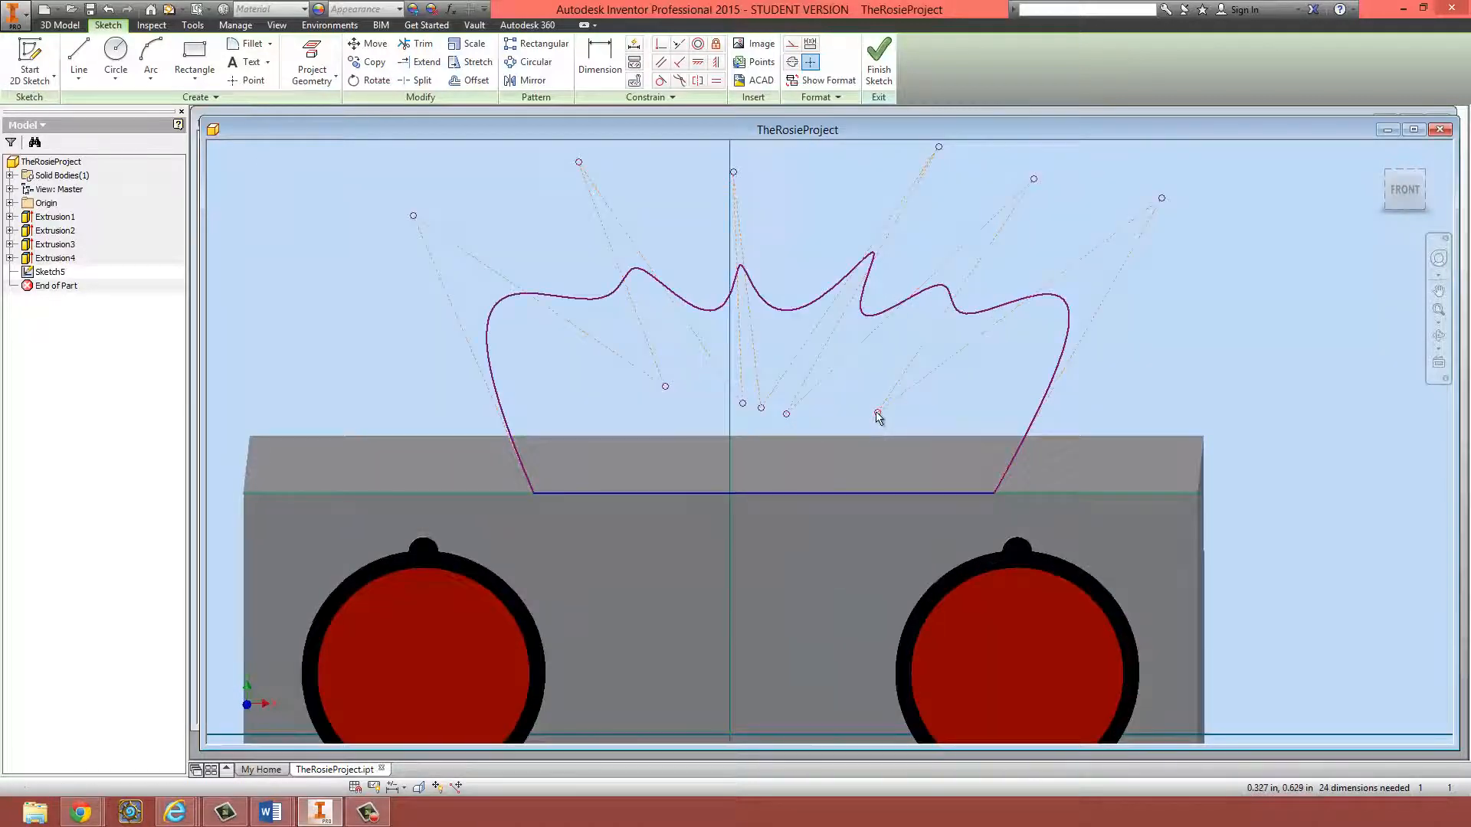
- Pull the hair spline's lower control vertices down towards the head's top edge to deepen its waves, and finish the sketch
{"action": "left_click_drag", "start_coordinate": [878, 414], "coordinate": [790, 460]}
{"action": "left_click_drag", "start_coordinate": [764, 411], "coordinate": [730, 461]}
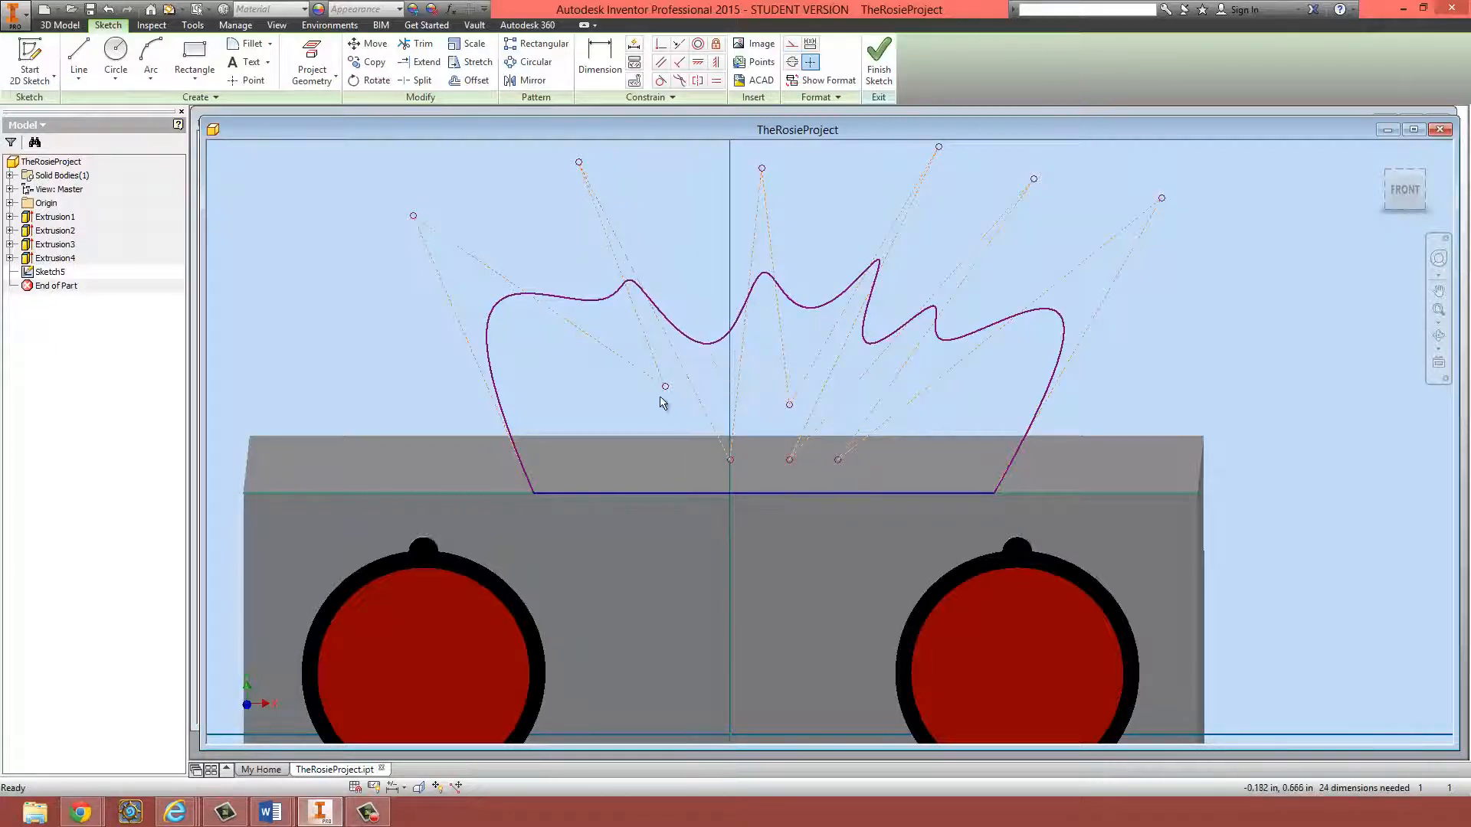
{"action": "left_click_drag", "start_coordinate": [665, 387], "coordinate": [639, 470]}
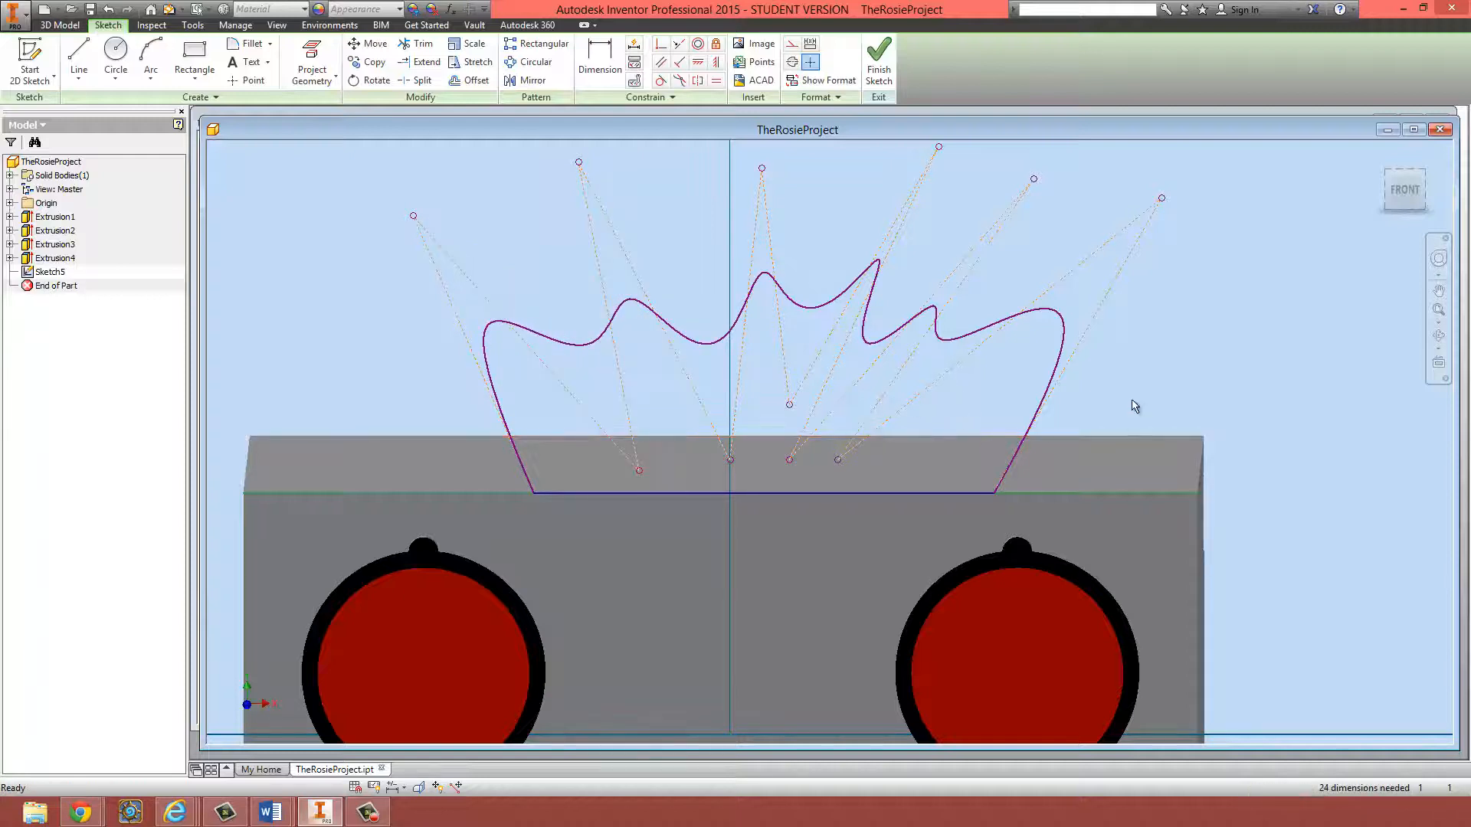
{"action": "left_click", "coordinate": [880, 69]}
{"action": "scroll", "coordinate": [876, 316], "scroll_direction": "up", "scroll_amount": 7}
{"action": "mouse_move", "coordinate": [880, 322]}
{"action": "middle_mouse_down", "text": "shift"}
{"action": "mouse_move", "coordinate": [915, 328]}
{"action": "mouse_move", "coordinate": [947, 370]}
{"action": "middle_mouse_up", "text": "shift"}
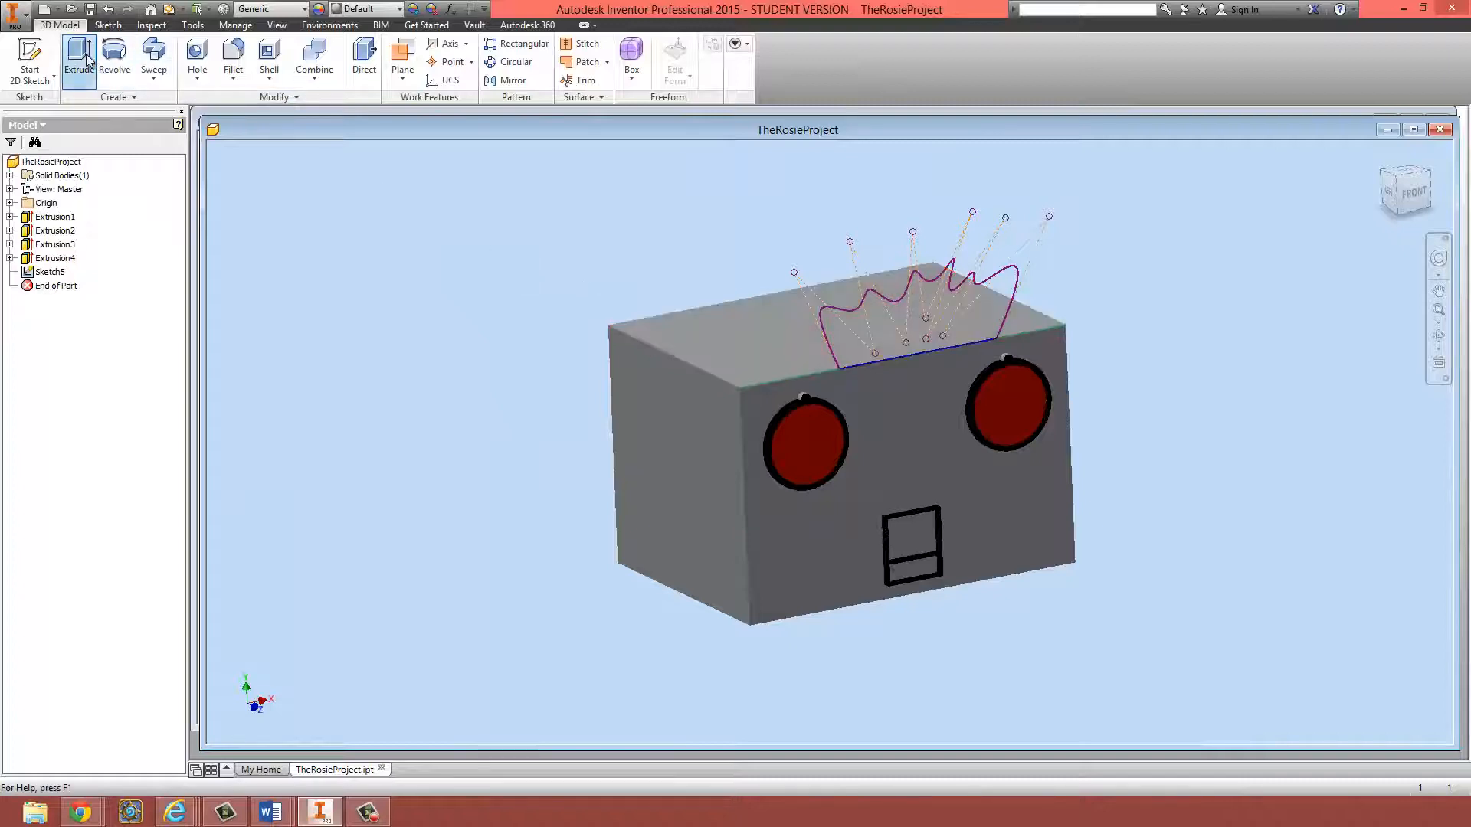
- Extrude the hair profile 0.1375 in backwards over the top of the head
{"action": "left_click", "coordinate": [79, 55]}
{"action": "scroll", "coordinate": [887, 348], "scroll_direction": "down", "scroll_amount": 5}
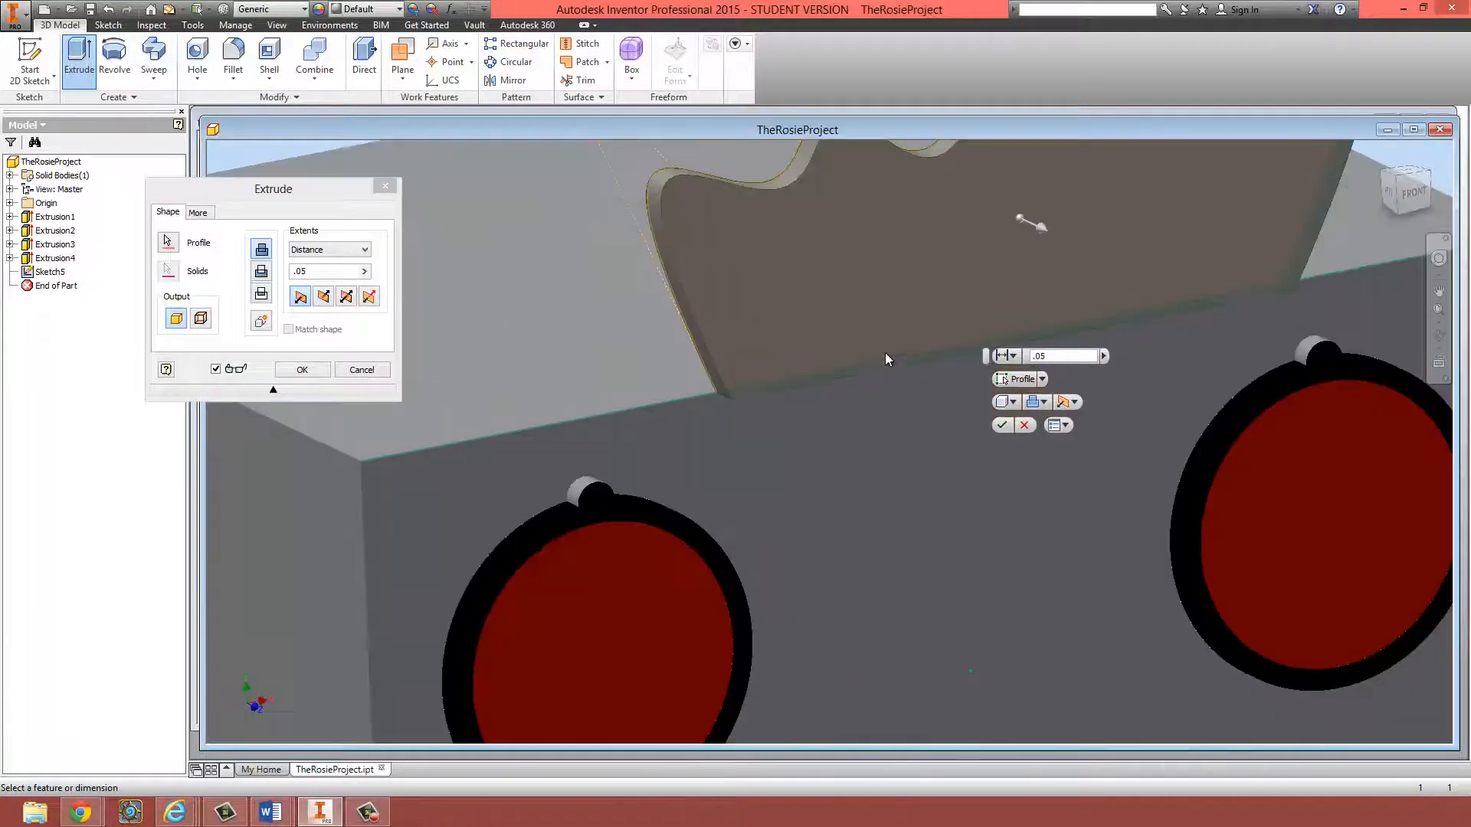
{"action": "scroll", "coordinate": [1050, 232], "scroll_direction": "up", "scroll_amount": 5}
{"action": "middle_click_drag", "start_coordinate": [1067, 298], "coordinate": [1088, 352], "text": "shift"}
{"action": "left_click_drag", "start_coordinate": [1079, 337], "coordinate": [1006, 324]}
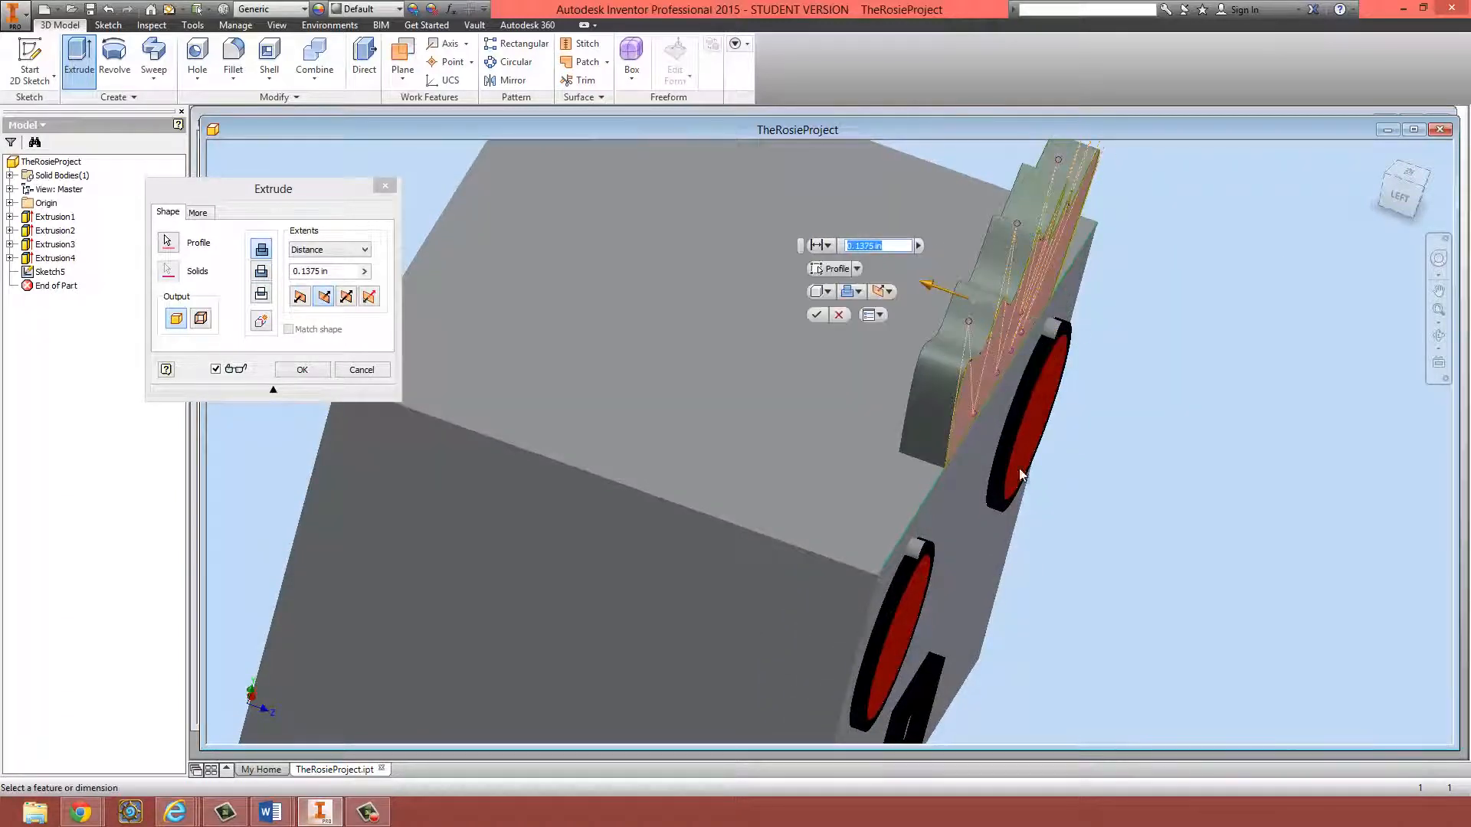
{"action": "middle_click_drag", "start_coordinate": [1034, 481], "coordinate": [928, 436], "text": "shift"}
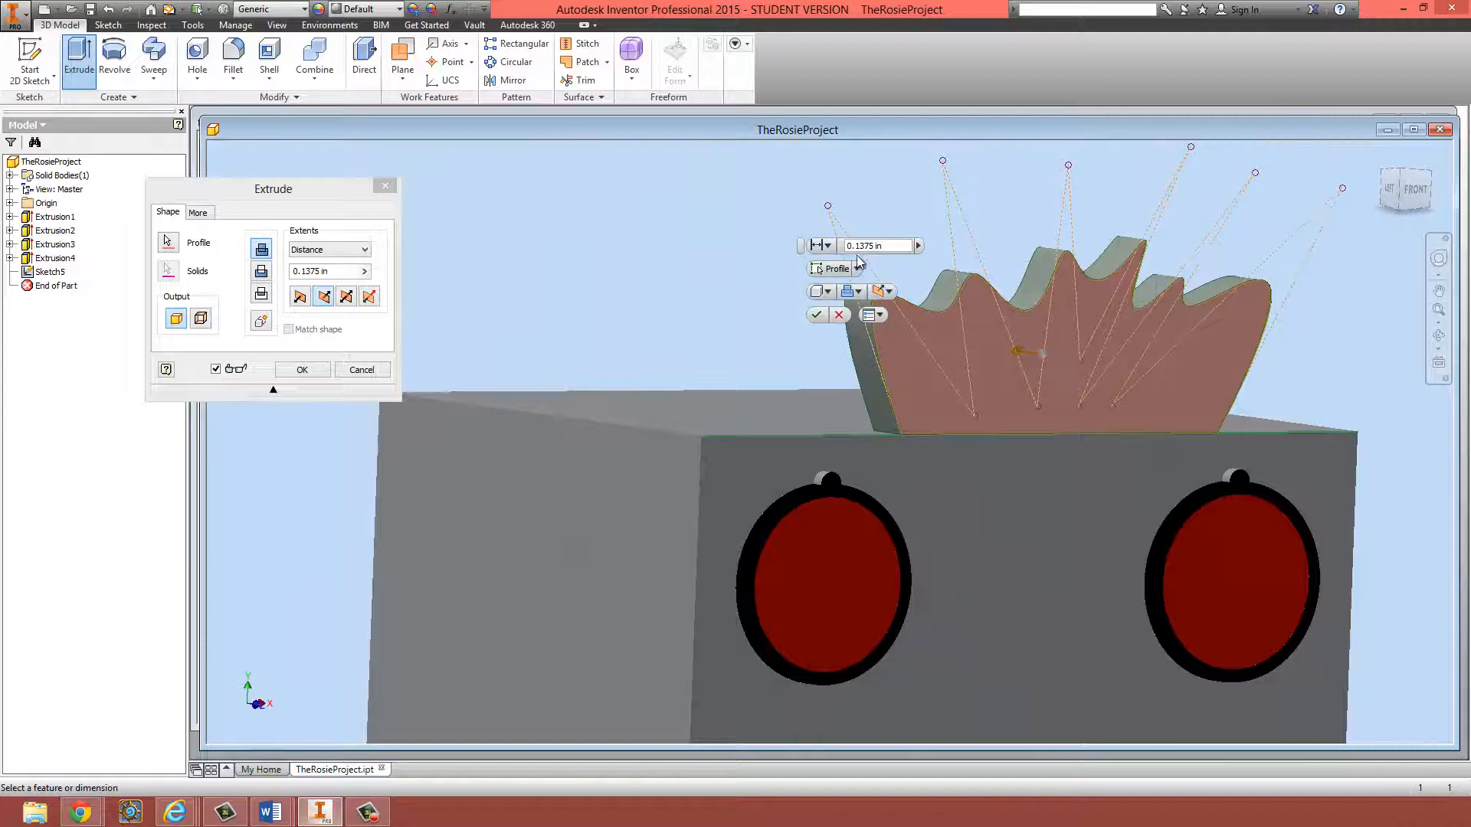
{"action": "middle_click_drag", "start_coordinate": [1102, 464], "coordinate": [1049, 416], "text": "shift"}
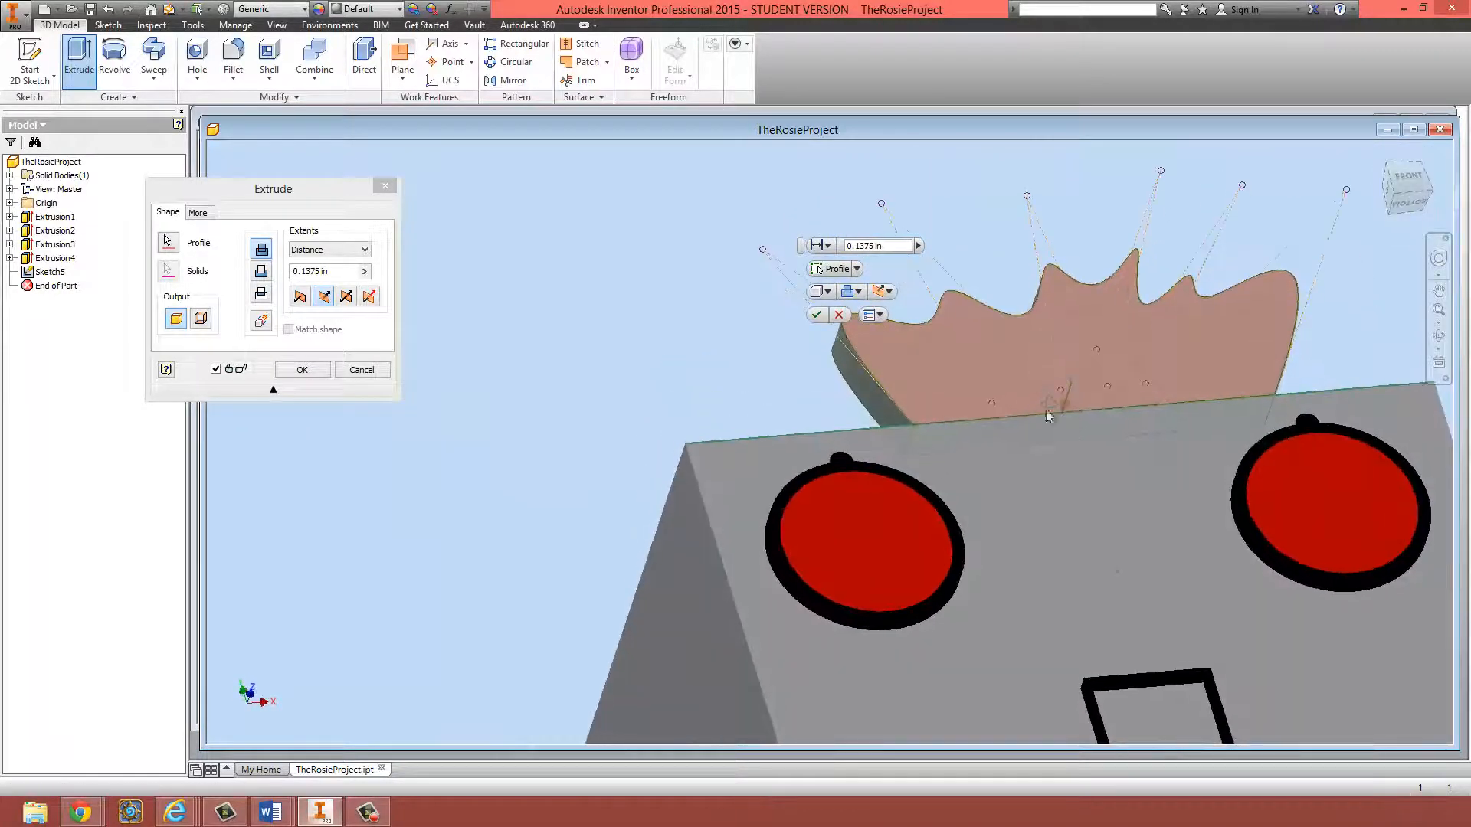
{"action": "left_click", "coordinate": [817, 316]}
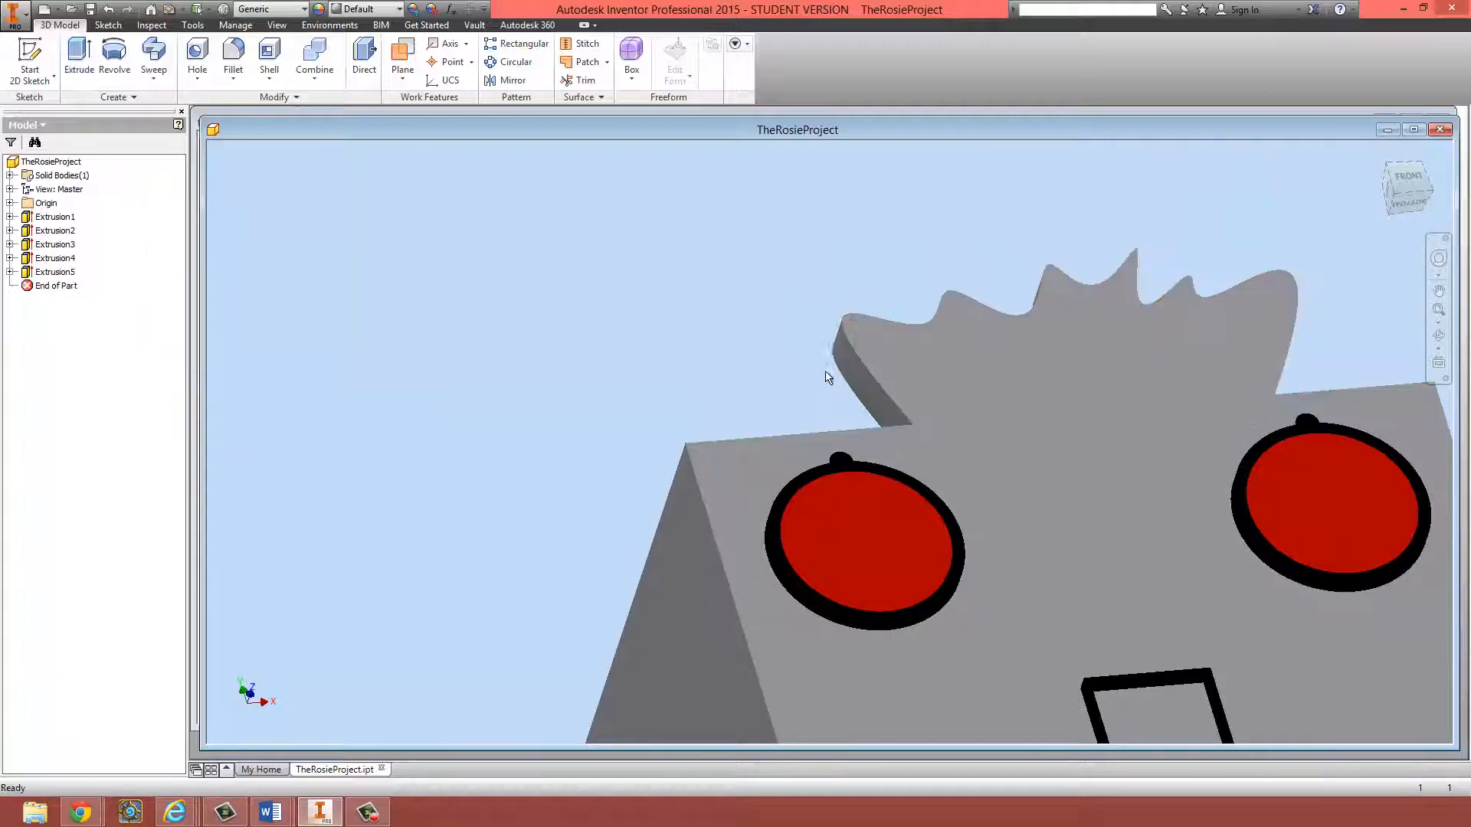
- Try to lighten the front face's colour, cancel the adjustment and undo the hair extrusion
{"action": "left_click", "coordinate": [192, 24]}
{"action": "left_click", "coordinate": [217, 62]}
{"action": "left_click", "coordinate": [1016, 360]}
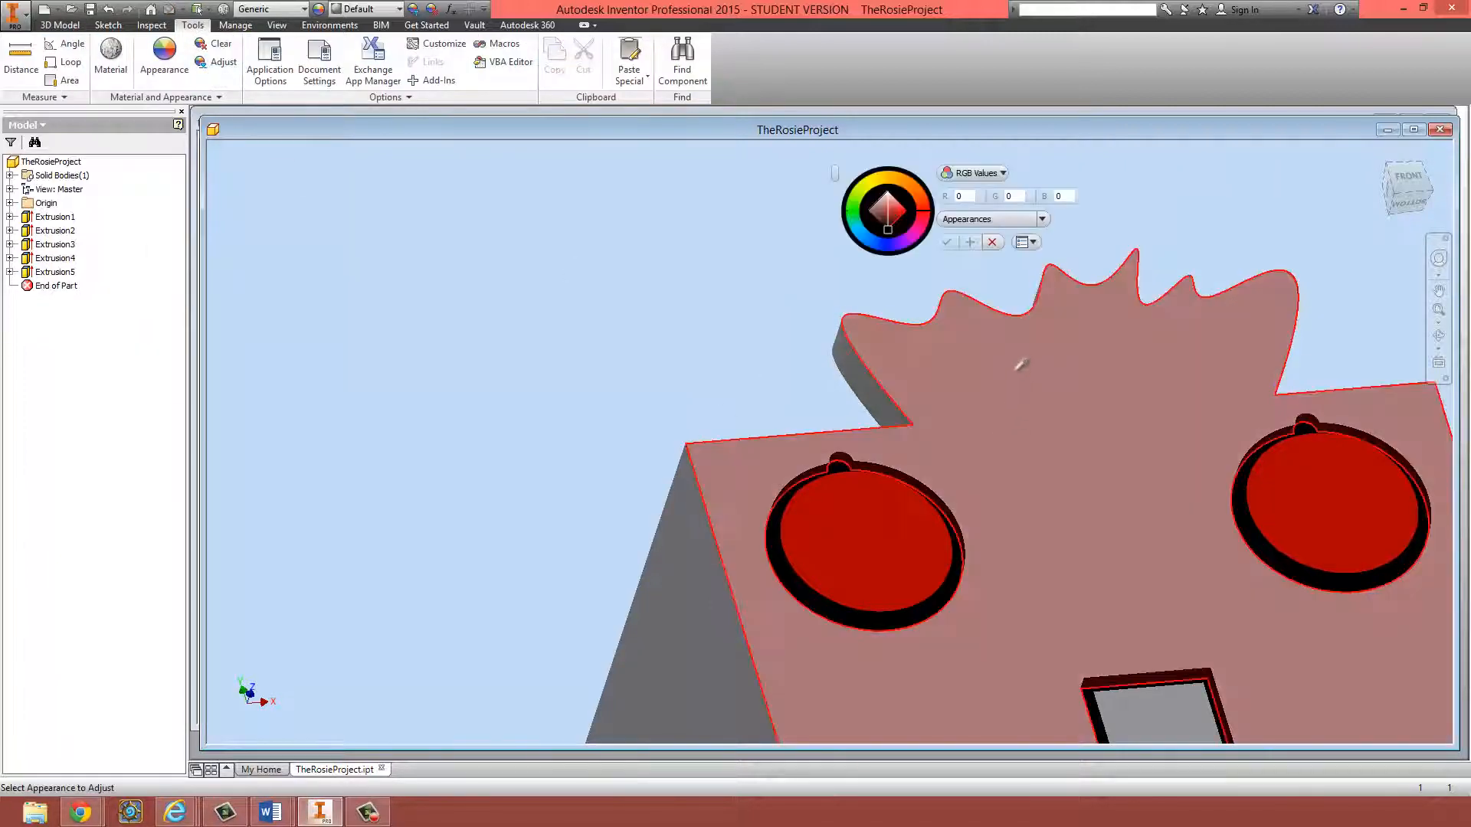
{"action": "mouse_move", "coordinate": [887, 197]}
{"action": "left_mouse_down"}
{"action": "mouse_move", "coordinate": [901, 212]}
{"action": "mouse_move", "coordinate": [874, 182]}
{"action": "left_mouse_up"}
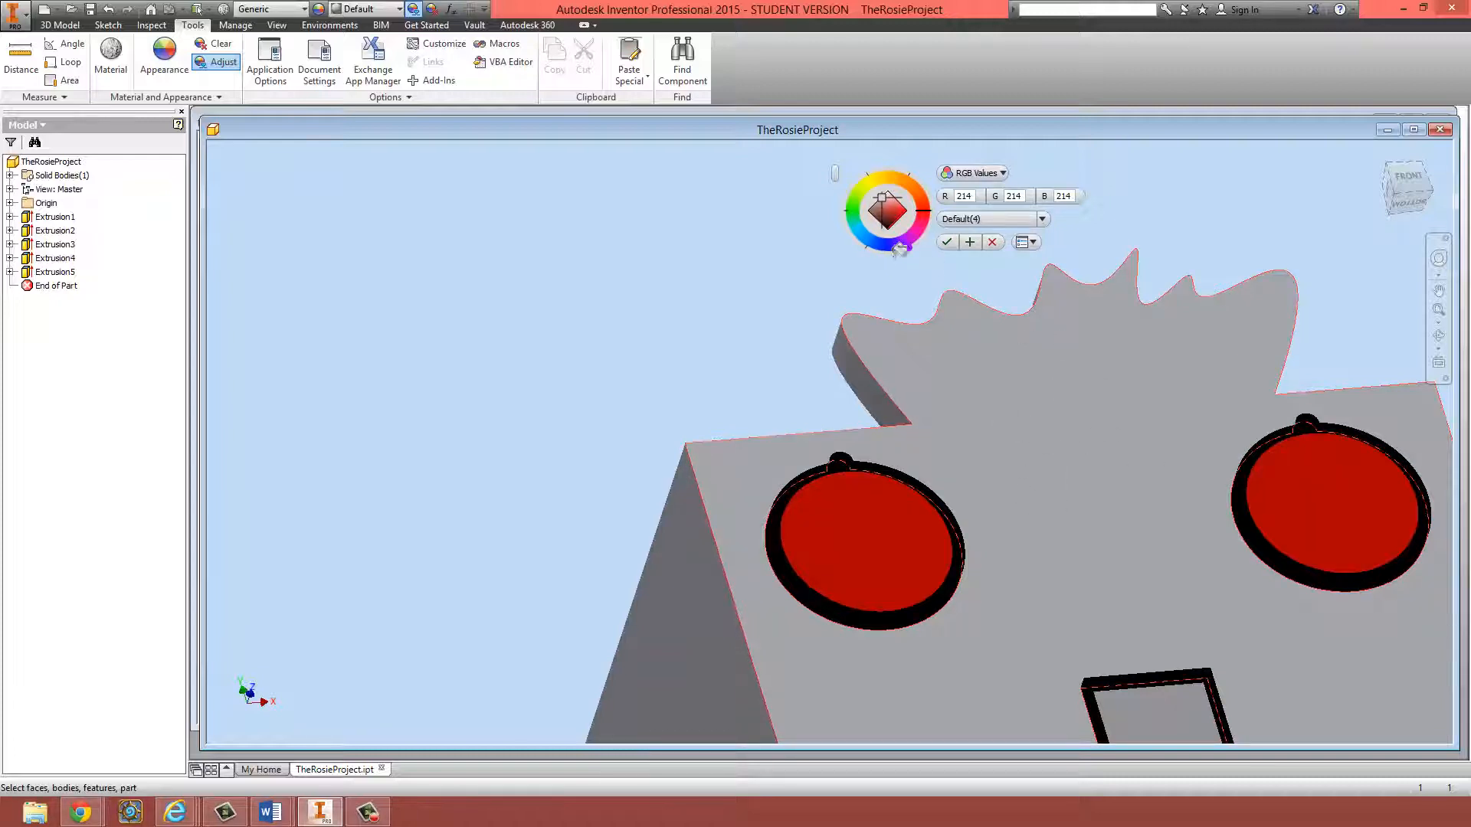
{"action": "left_click", "coordinate": [993, 242]}
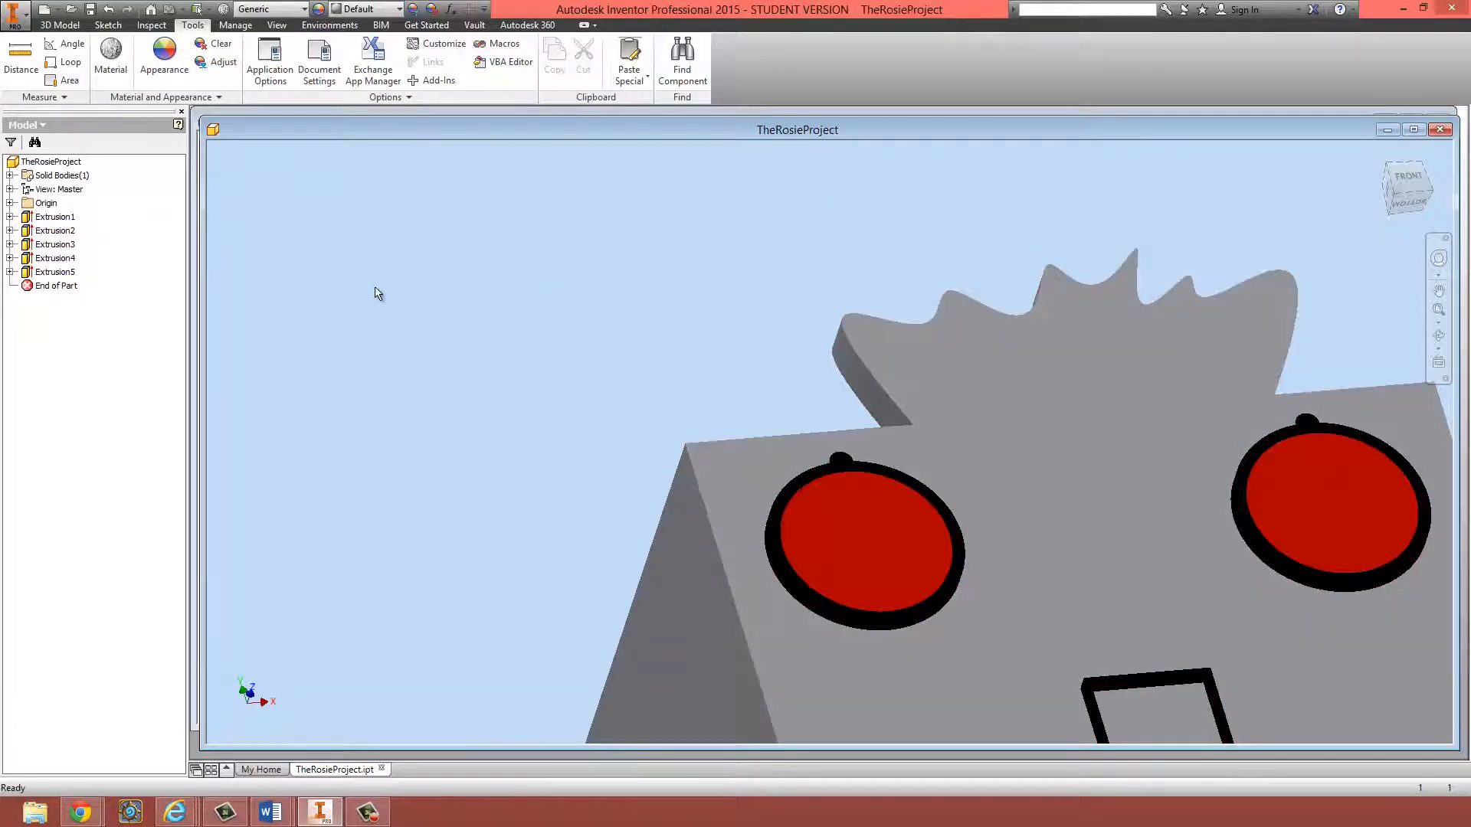
{"action": "left_click", "coordinate": [110, 10]}
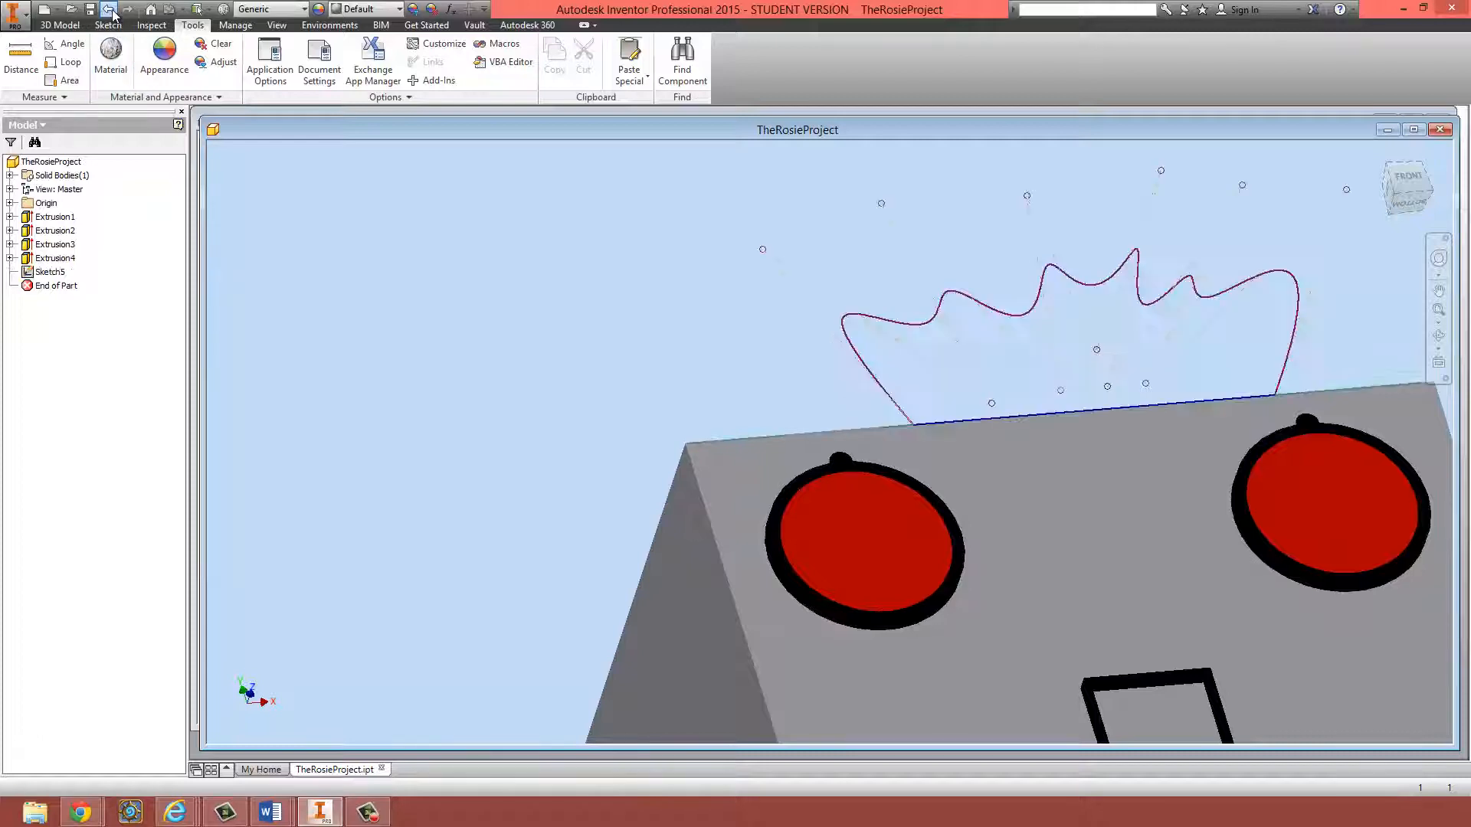
- Start extruding the hair profile again, trying the reversed and symmetric directions before choosing the asymmetric extent
{"action": "left_click", "coordinate": [59, 25]}
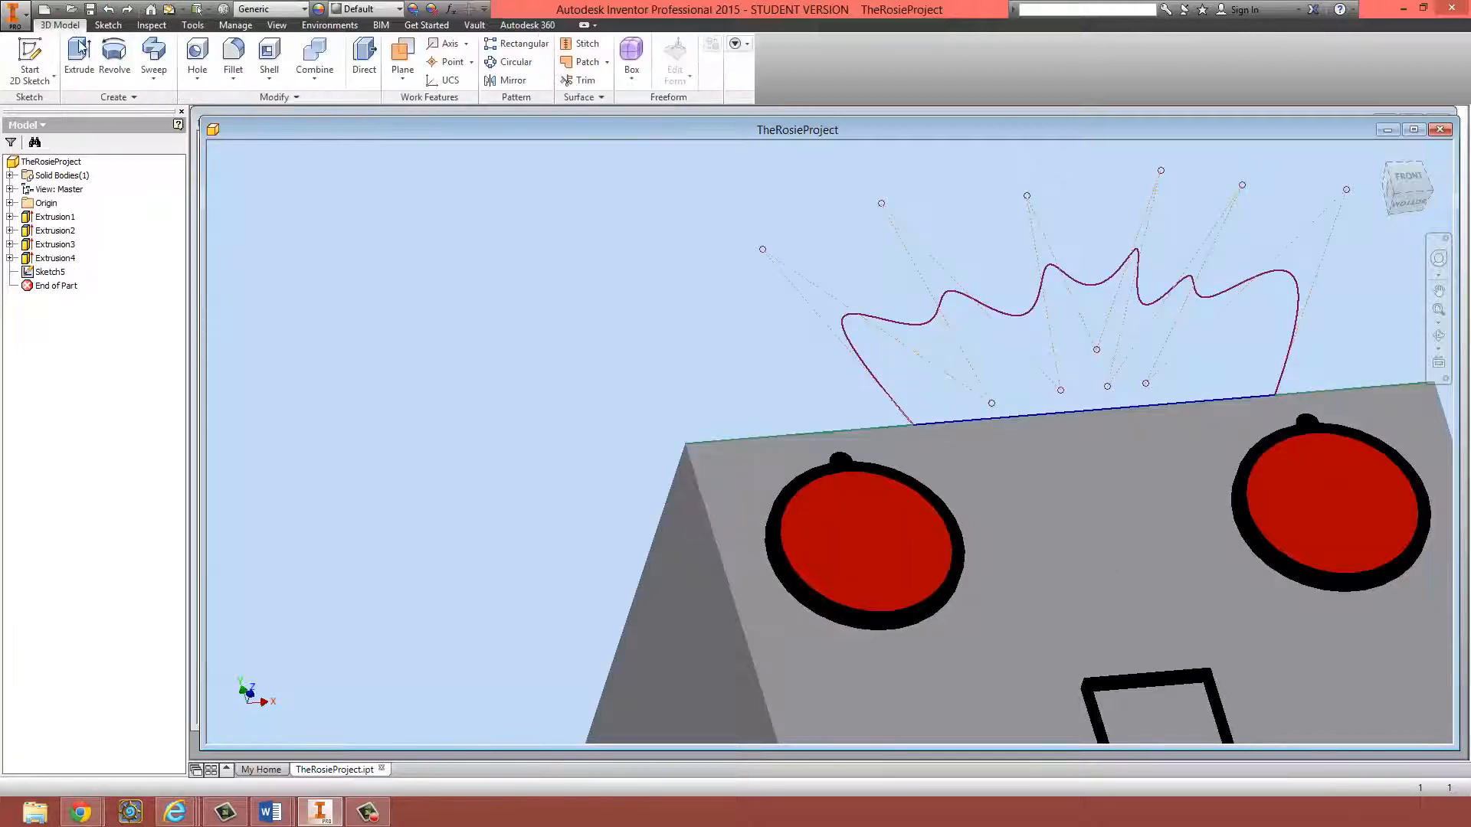
{"action": "left_click", "coordinate": [80, 53]}
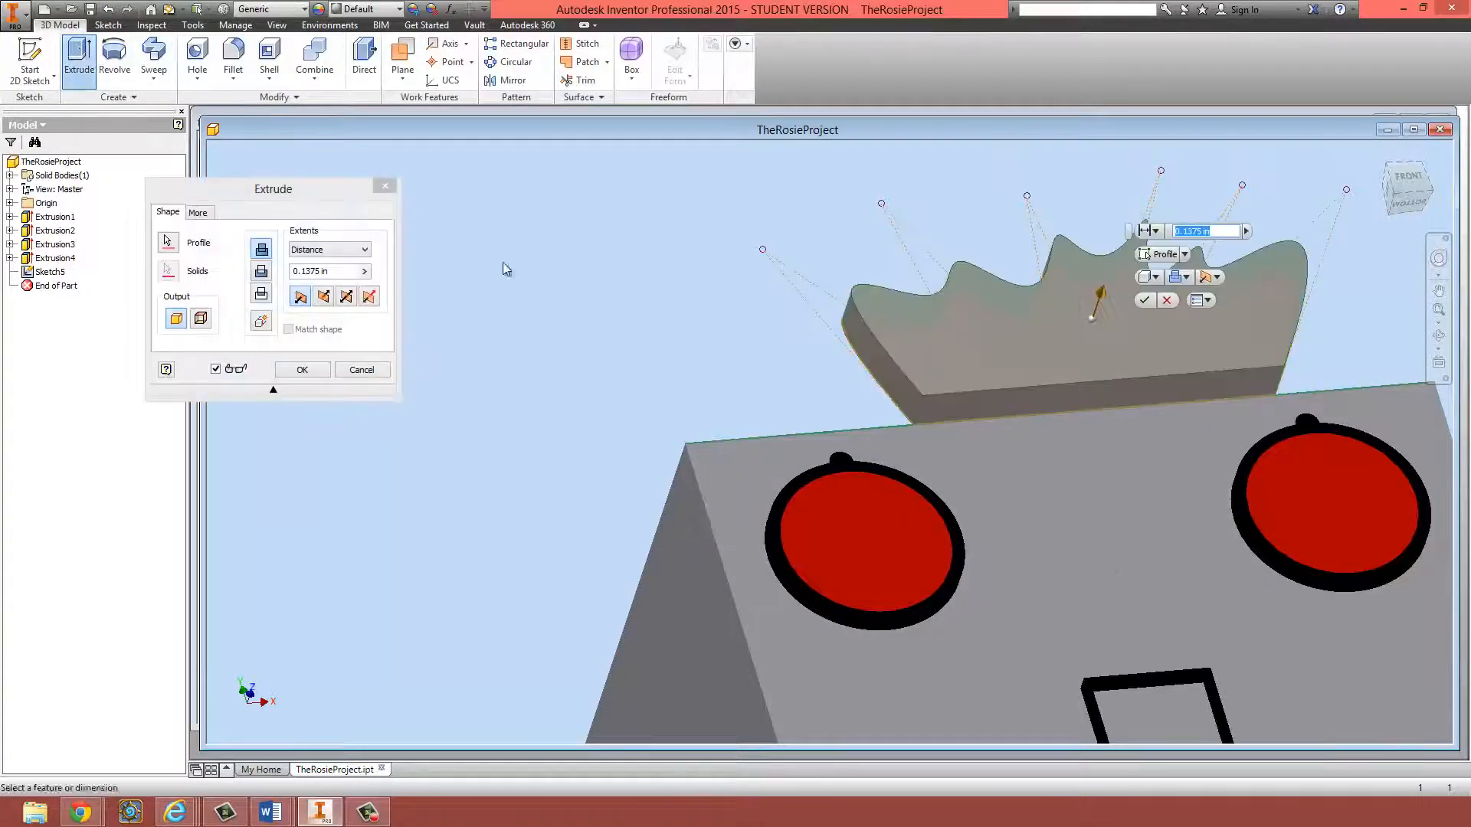
{"action": "middle_click_drag", "start_coordinate": [1119, 449], "coordinate": [866, 479], "text": "shift"}
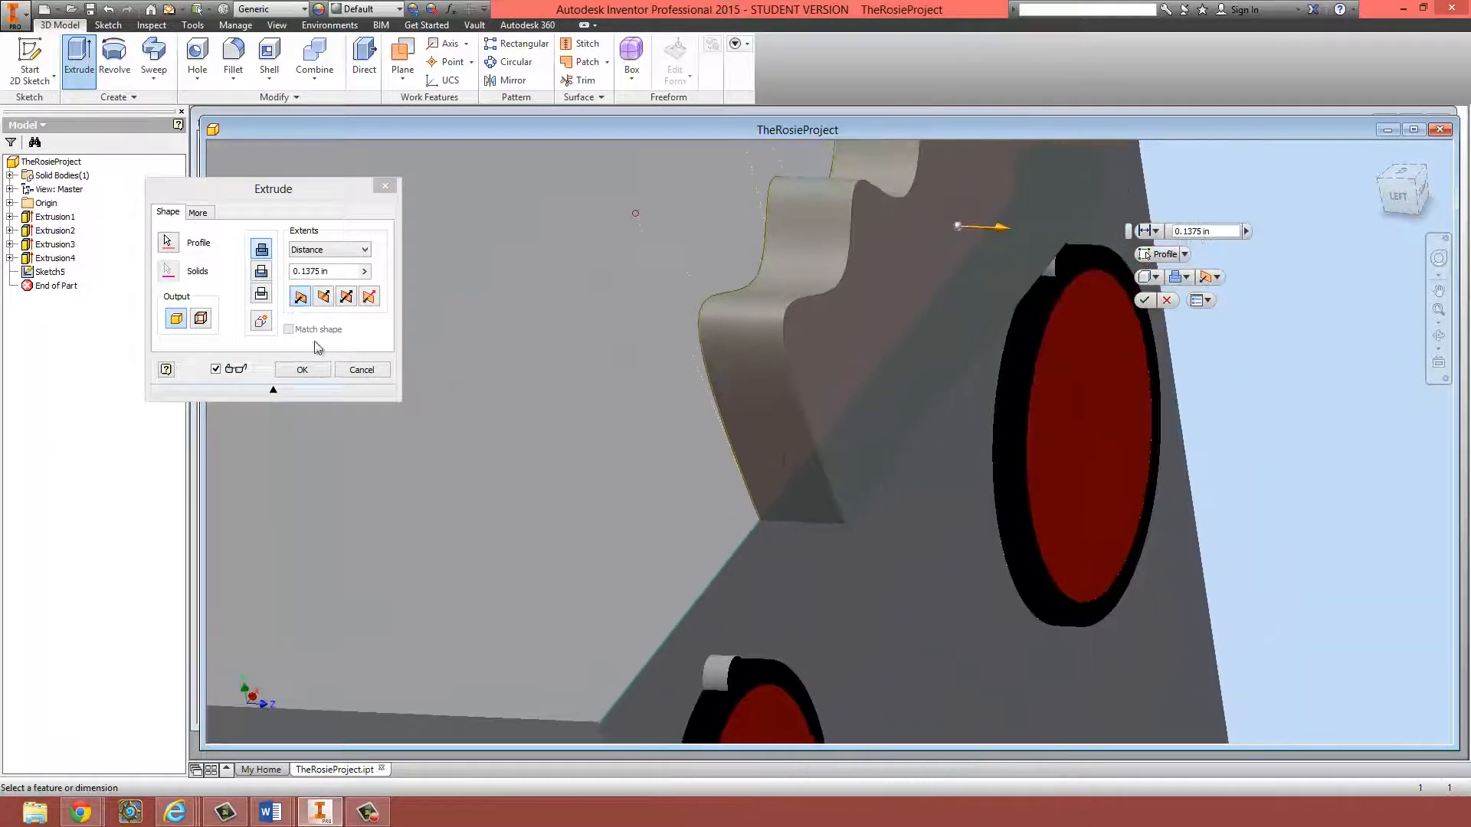
{"action": "left_click_drag", "start_coordinate": [261, 193], "coordinate": [521, 309]}
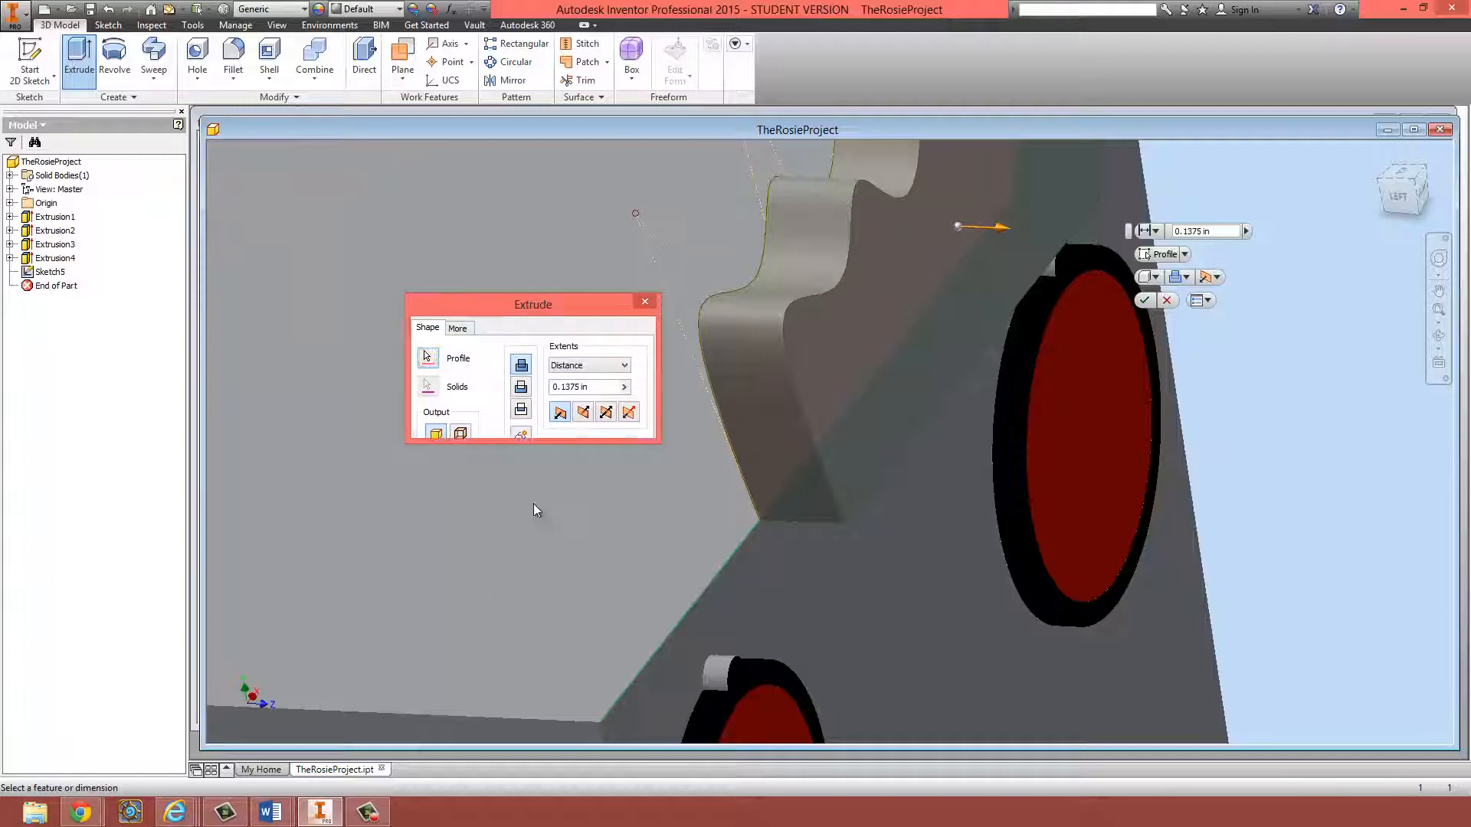
{"action": "left_click", "coordinate": [533, 505]}
{"action": "left_click_drag", "start_coordinate": [550, 310], "coordinate": [398, 201]}
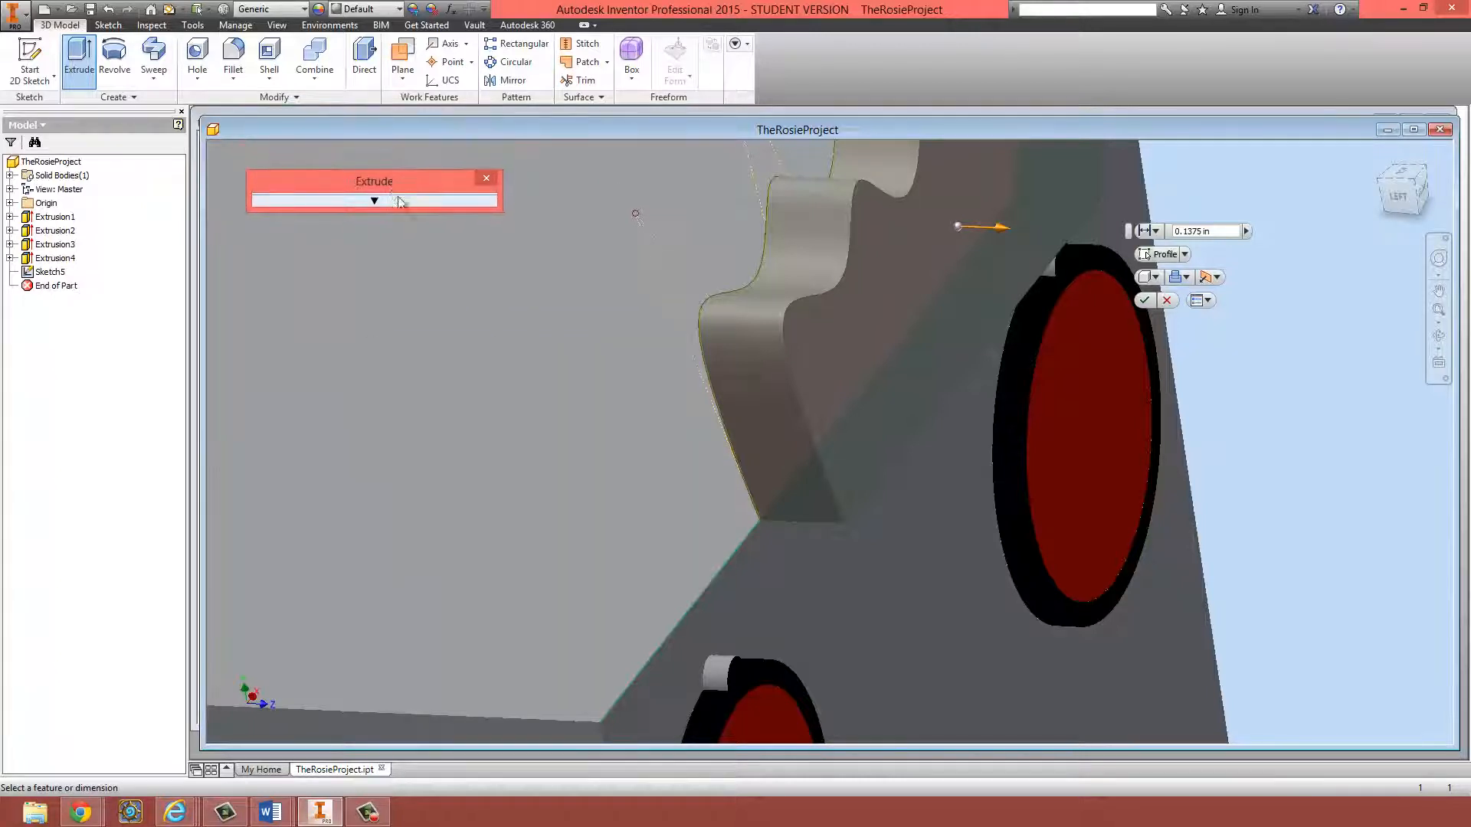
{"action": "left_click", "coordinate": [374, 201]}
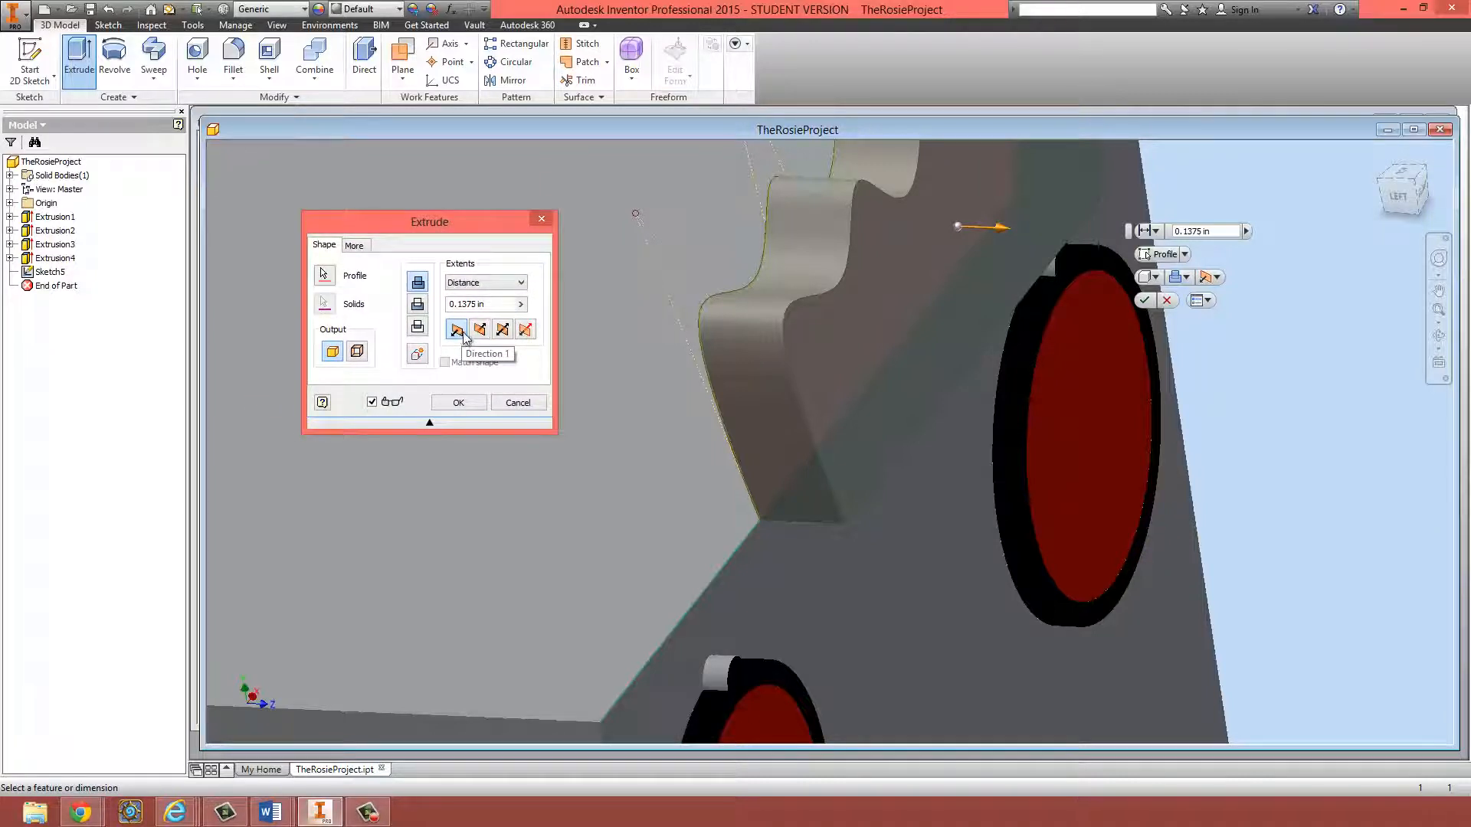
{"action": "left_click", "coordinate": [480, 330]}
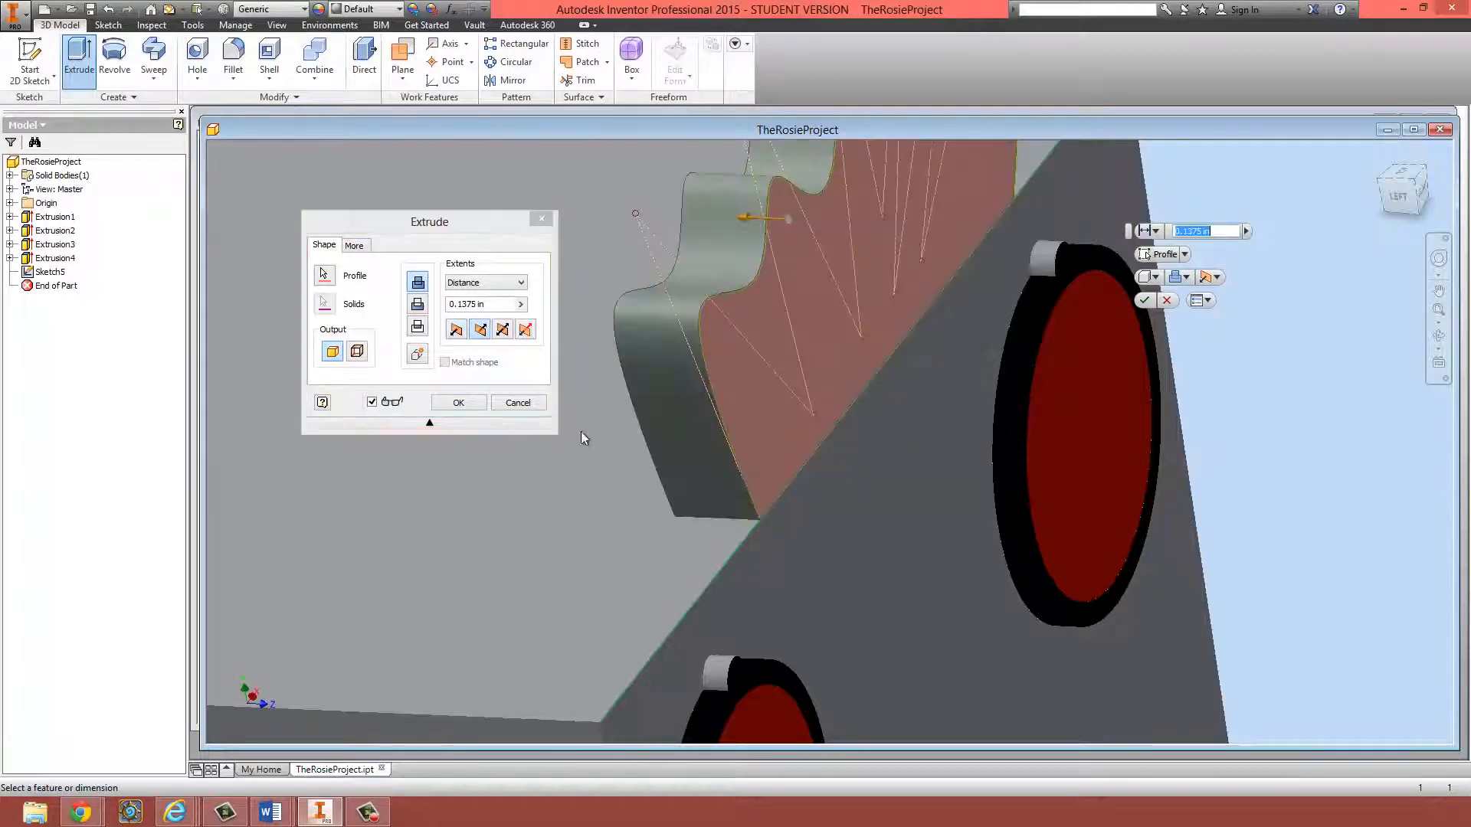
{"action": "middle_click_drag", "start_coordinate": [664, 466], "coordinate": [786, 576]}
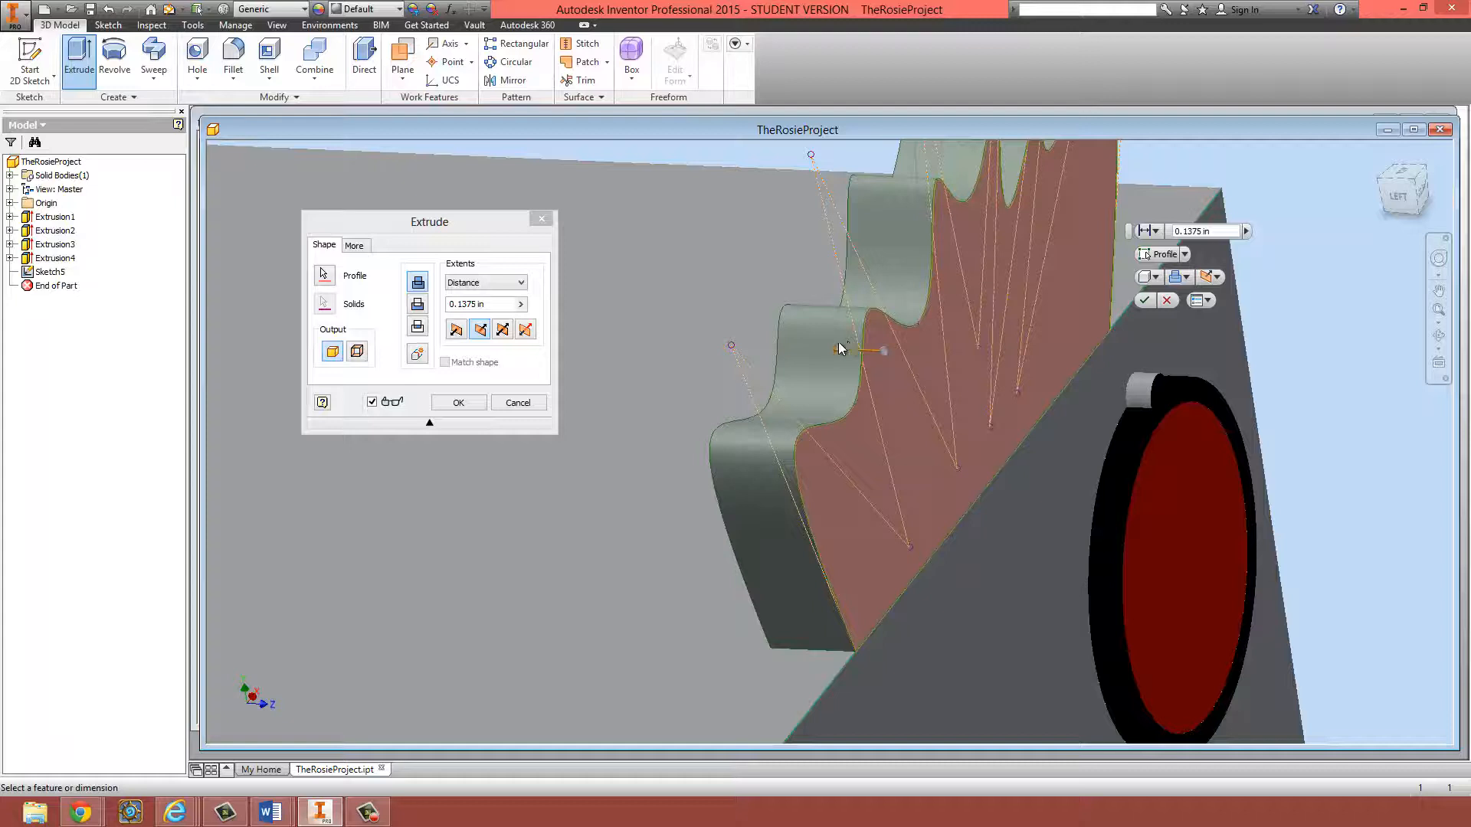
{"action": "left_click", "coordinate": [504, 333]}
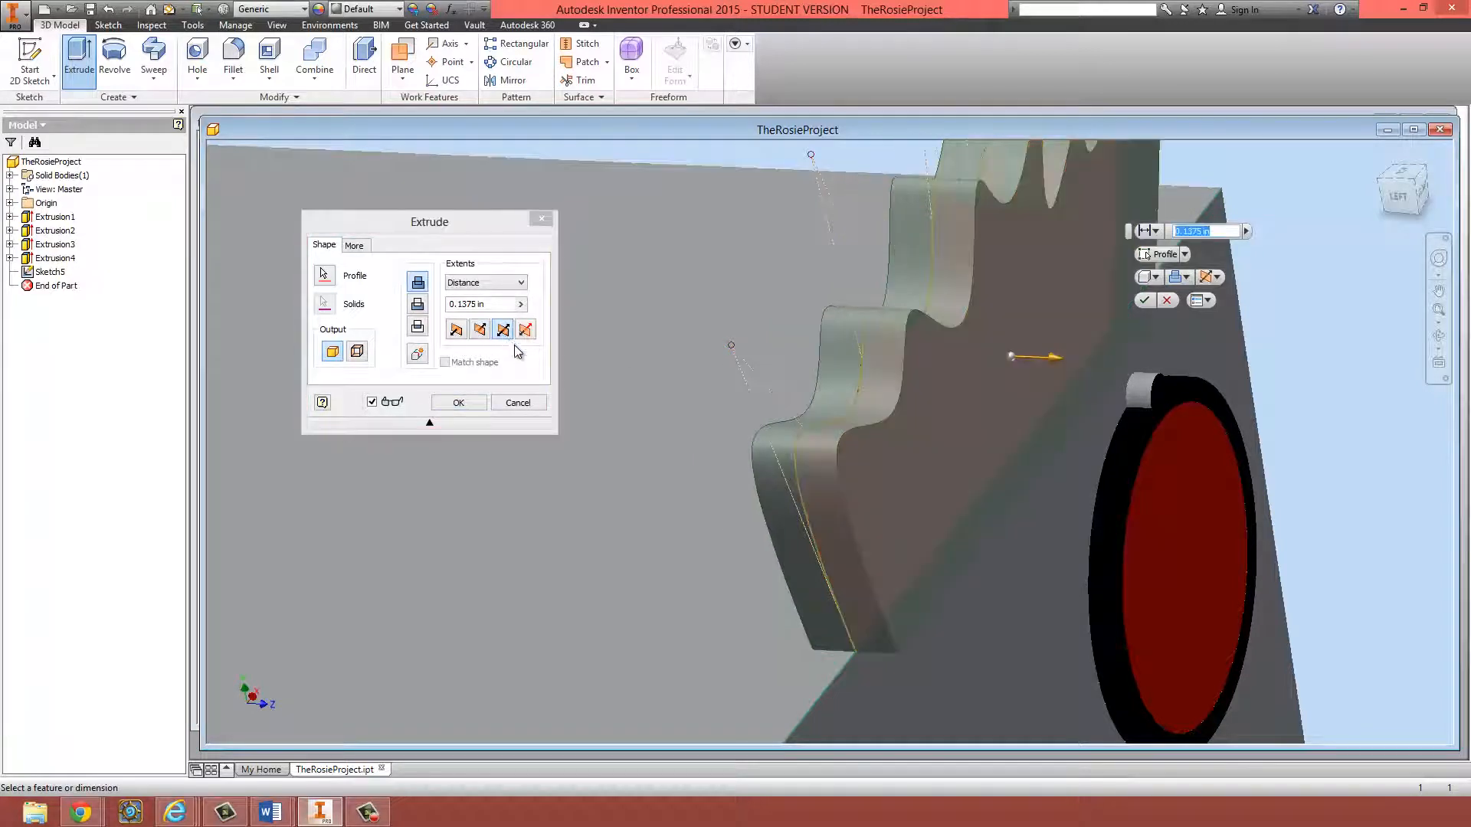
{"action": "middle_click_drag", "start_coordinate": [812, 489], "coordinate": [835, 511], "text": "shift"}
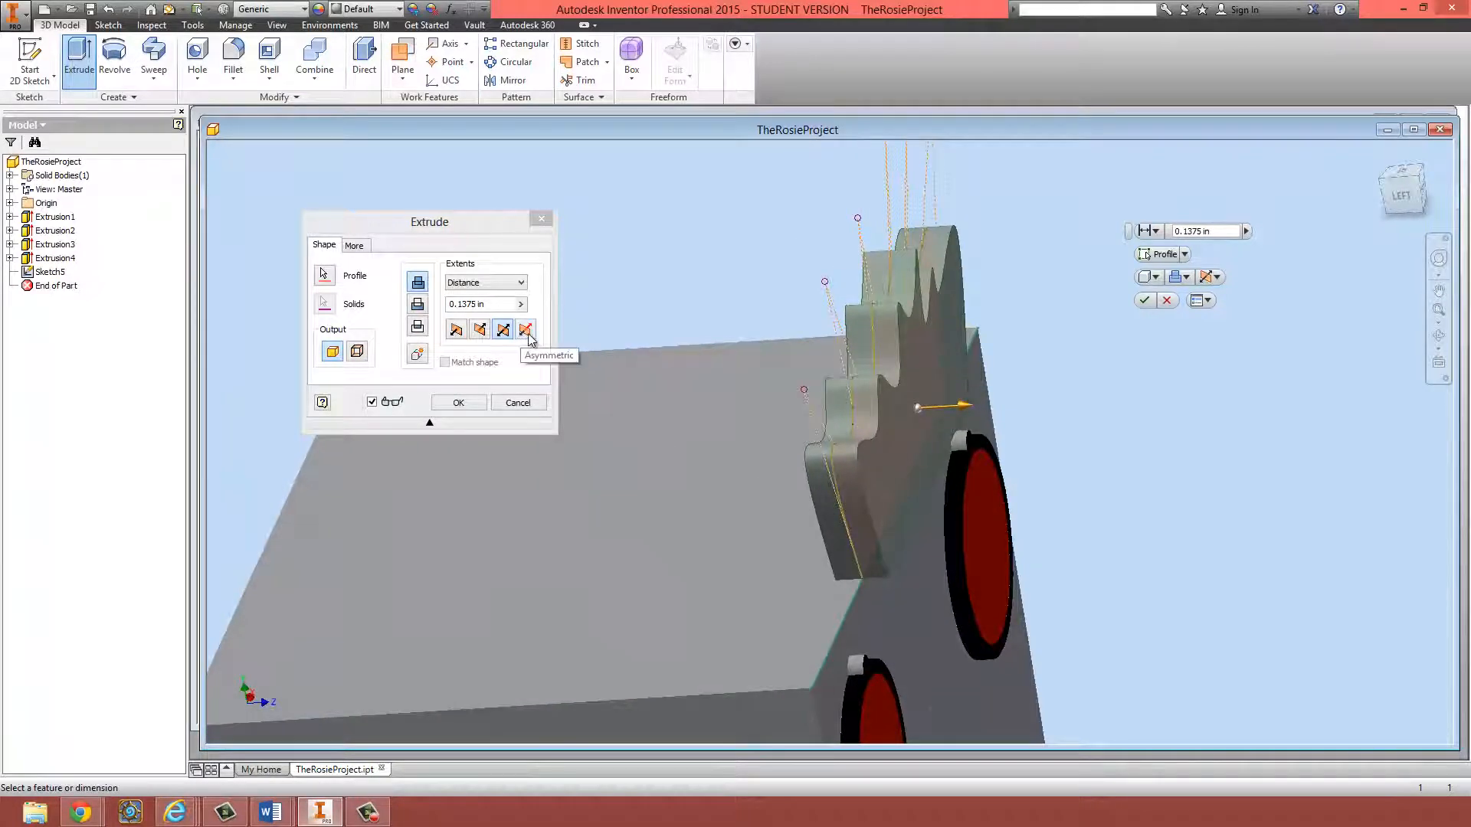
{"action": "left_click", "coordinate": [526, 330]}
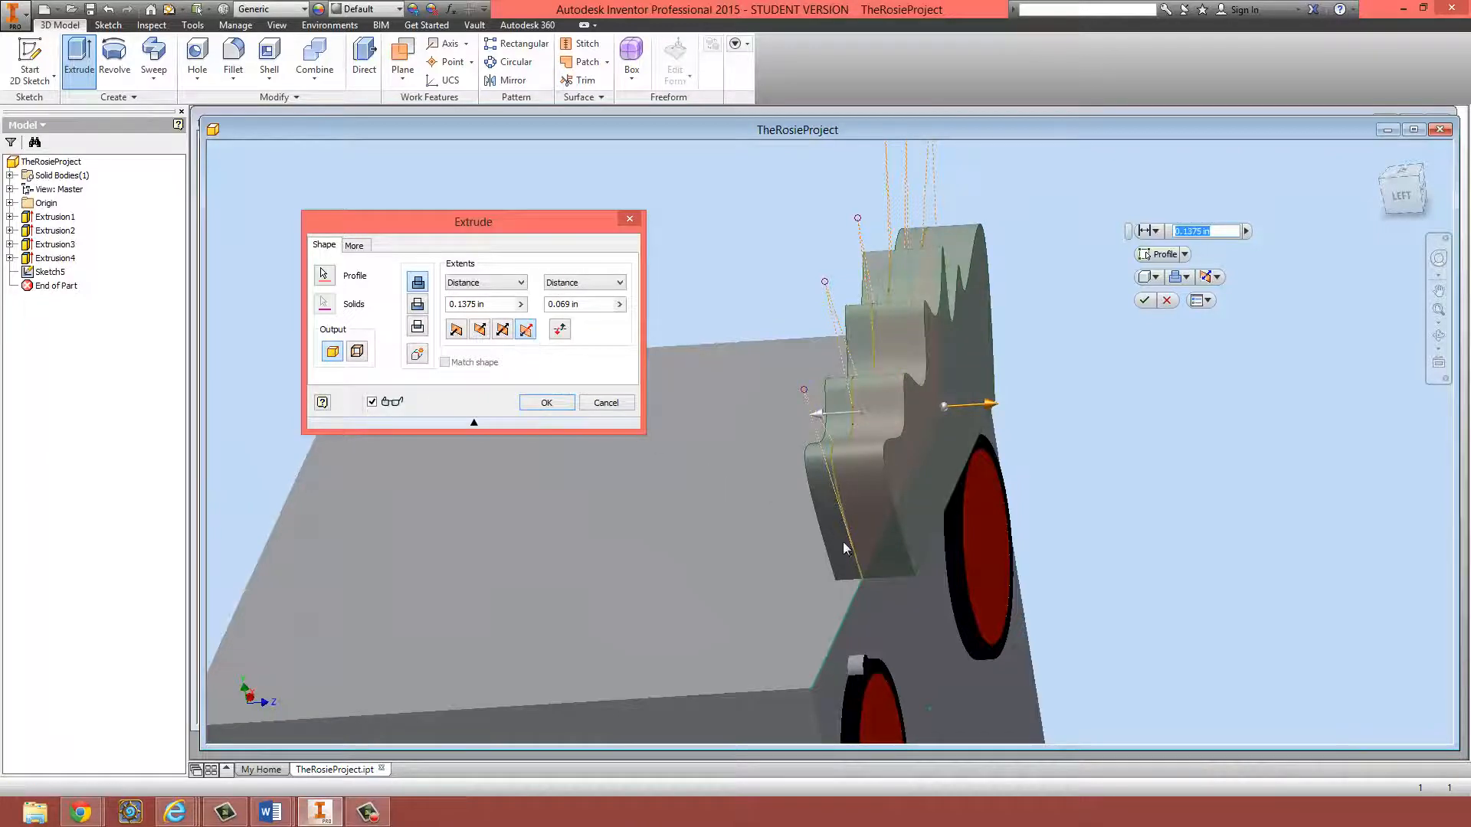
- Complete the asymmetric hair extrusion with distances of .01 in towards the front and 0.069 in towards the back
{"action": "middle_click_drag", "start_coordinate": [843, 549], "coordinate": [982, 428], "text": "shift"}
{"action": "left_click_drag", "start_coordinate": [980, 396], "coordinate": [1220, 392]}
{"action": "left_click_drag", "start_coordinate": [803, 394], "coordinate": [791, 441]}
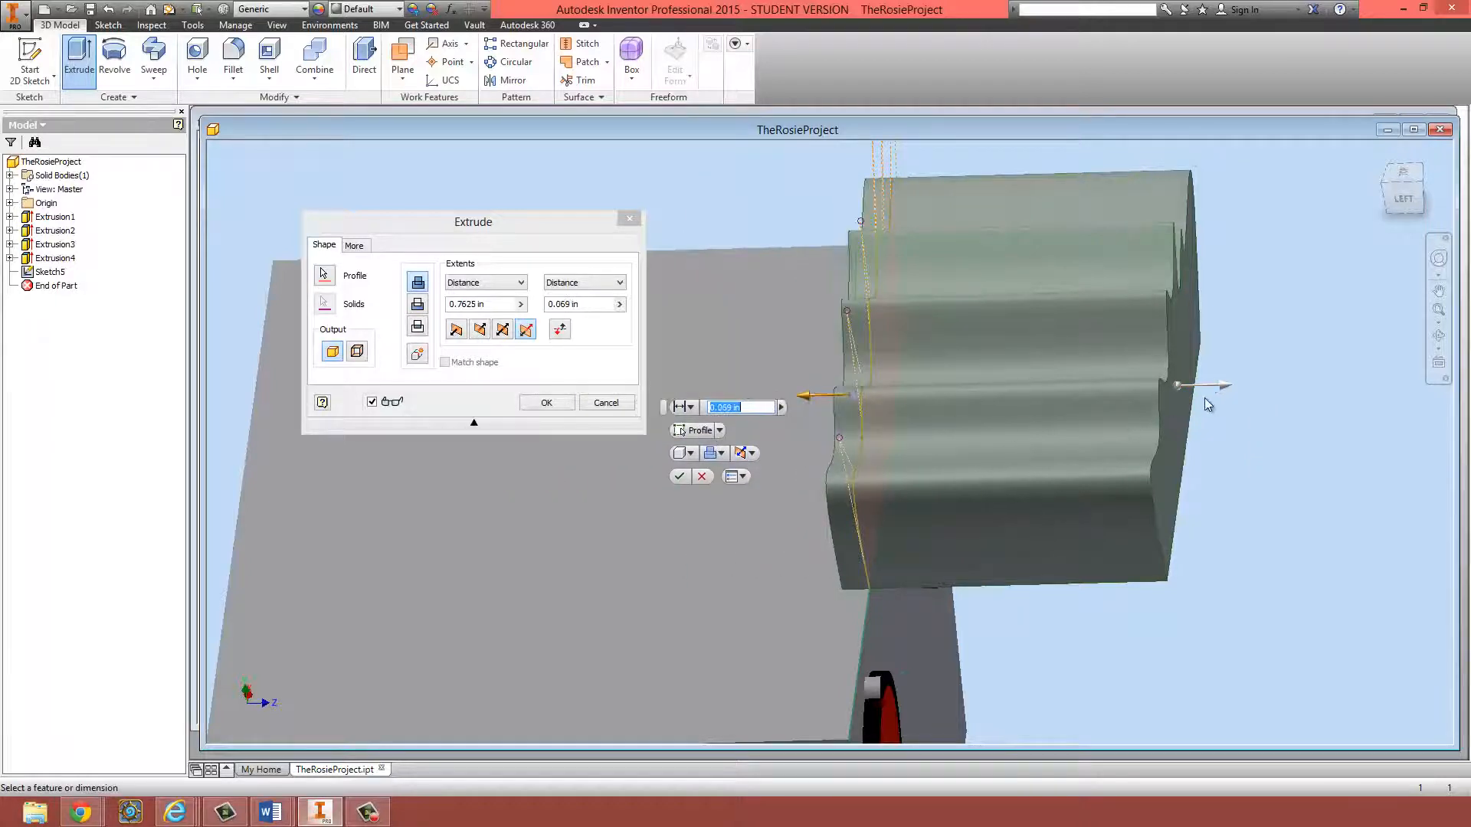
{"action": "left_click_drag", "start_coordinate": [1224, 388], "coordinate": [1070, 416]}
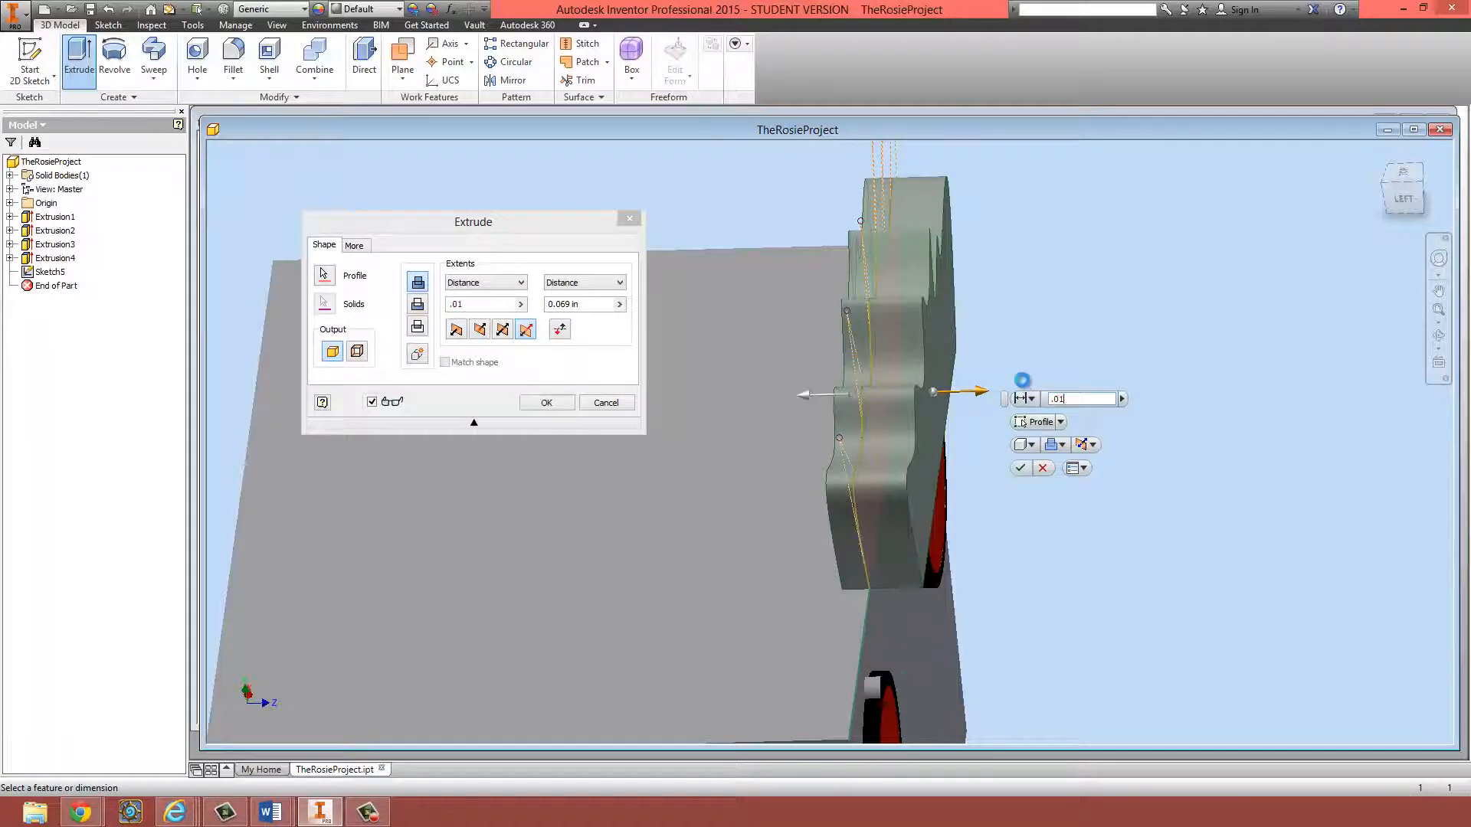
{"action": "middle_click_drag", "start_coordinate": [1046, 395], "coordinate": [916, 479], "text": "shift"}
{"action": "scroll", "coordinate": [913, 473], "scroll_direction": "down", "scroll_amount": 5}
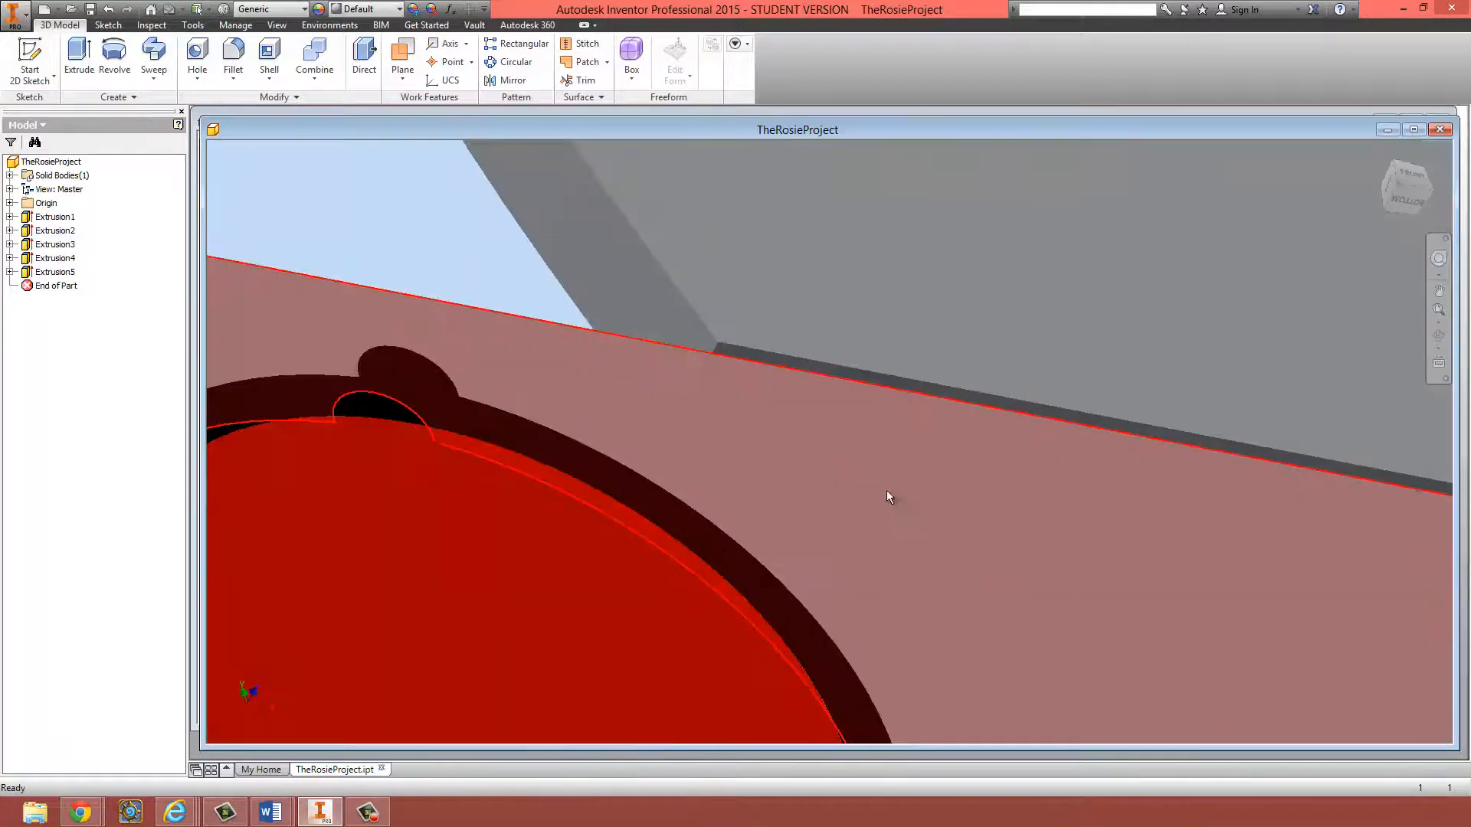
{"action": "scroll", "coordinate": [840, 401], "scroll_direction": "up", "scroll_amount": 5}
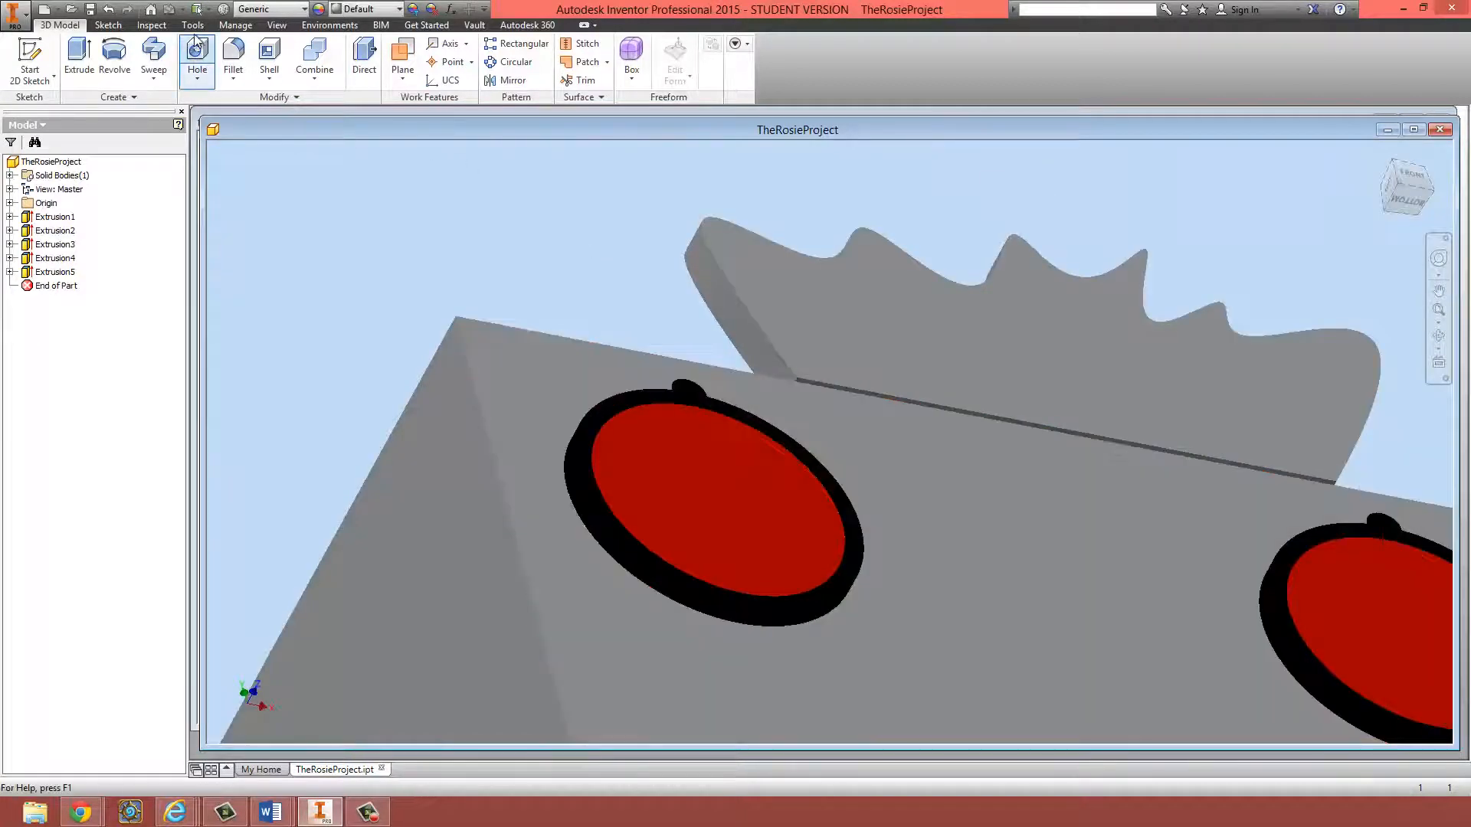
- Try to lighten the hair's front face colour to RGB 255, 255, 255
{"action": "left_click", "coordinate": [192, 25]}
{"action": "left_click", "coordinate": [217, 62]}
{"action": "left_click", "coordinate": [932, 289]}
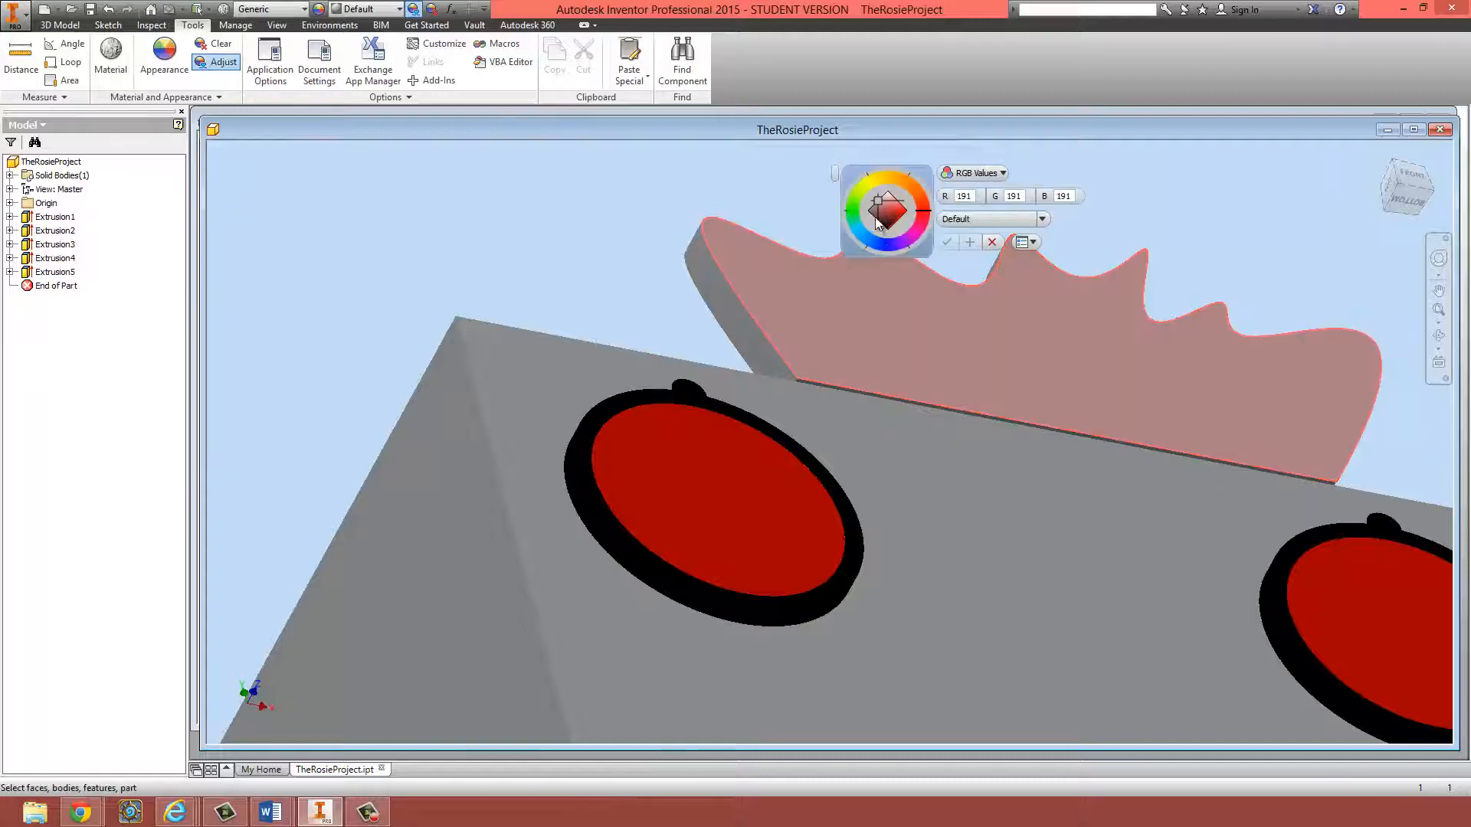
{"action": "middle_click_drag", "start_coordinate": [893, 307], "coordinate": [925, 396], "text": "shift"}
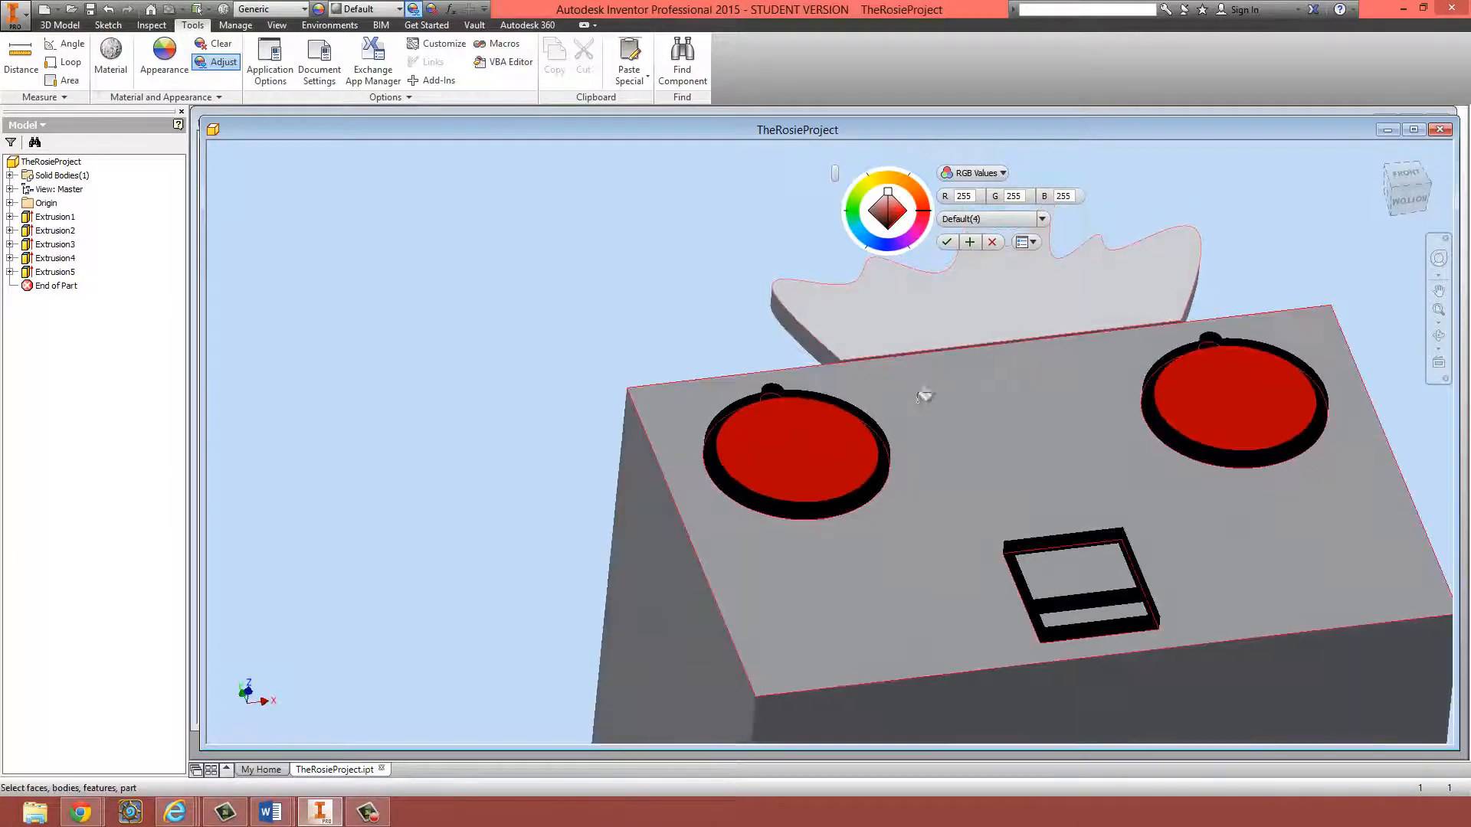
{"action": "middle_click_drag", "start_coordinate": [1032, 414], "coordinate": [1036, 494], "text": "shift"}
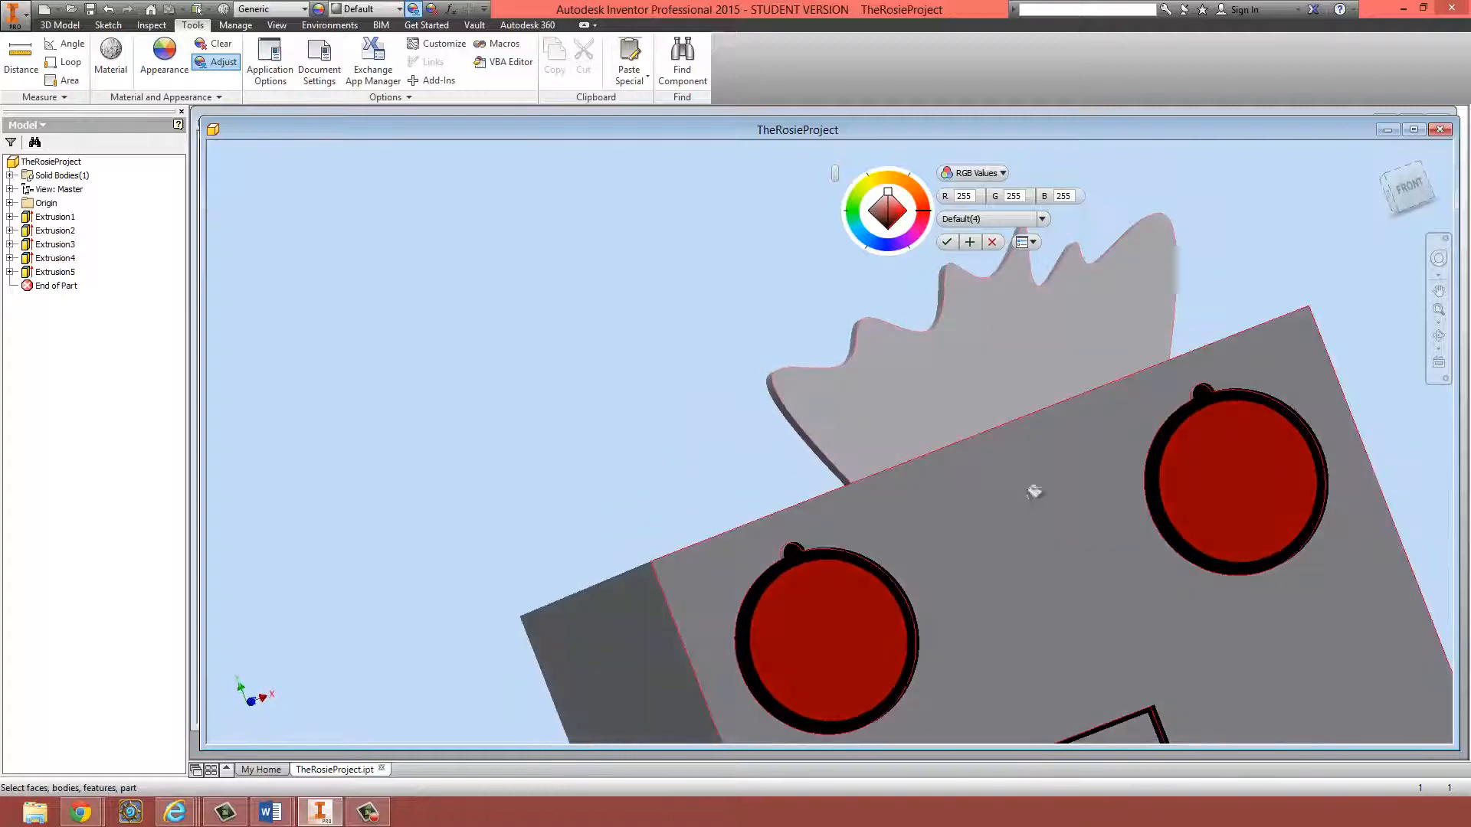
{"action": "middle_click_drag", "start_coordinate": [1003, 252], "coordinate": [921, 363], "text": "shift"}
{"action": "scroll", "coordinate": [1028, 367], "scroll_direction": "up", "scroll_amount": 3}
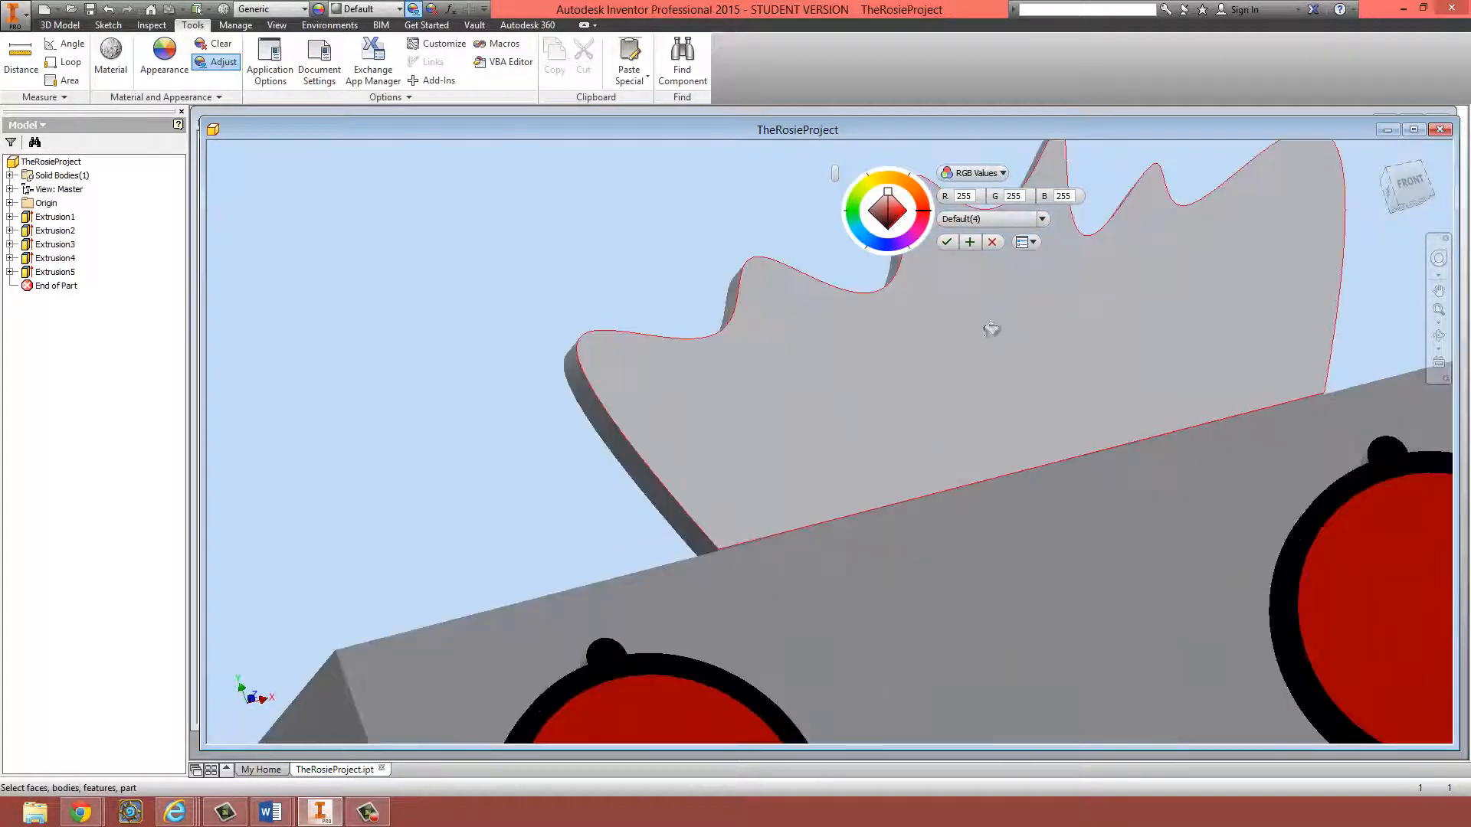
{"action": "left_click", "coordinate": [991, 242]}
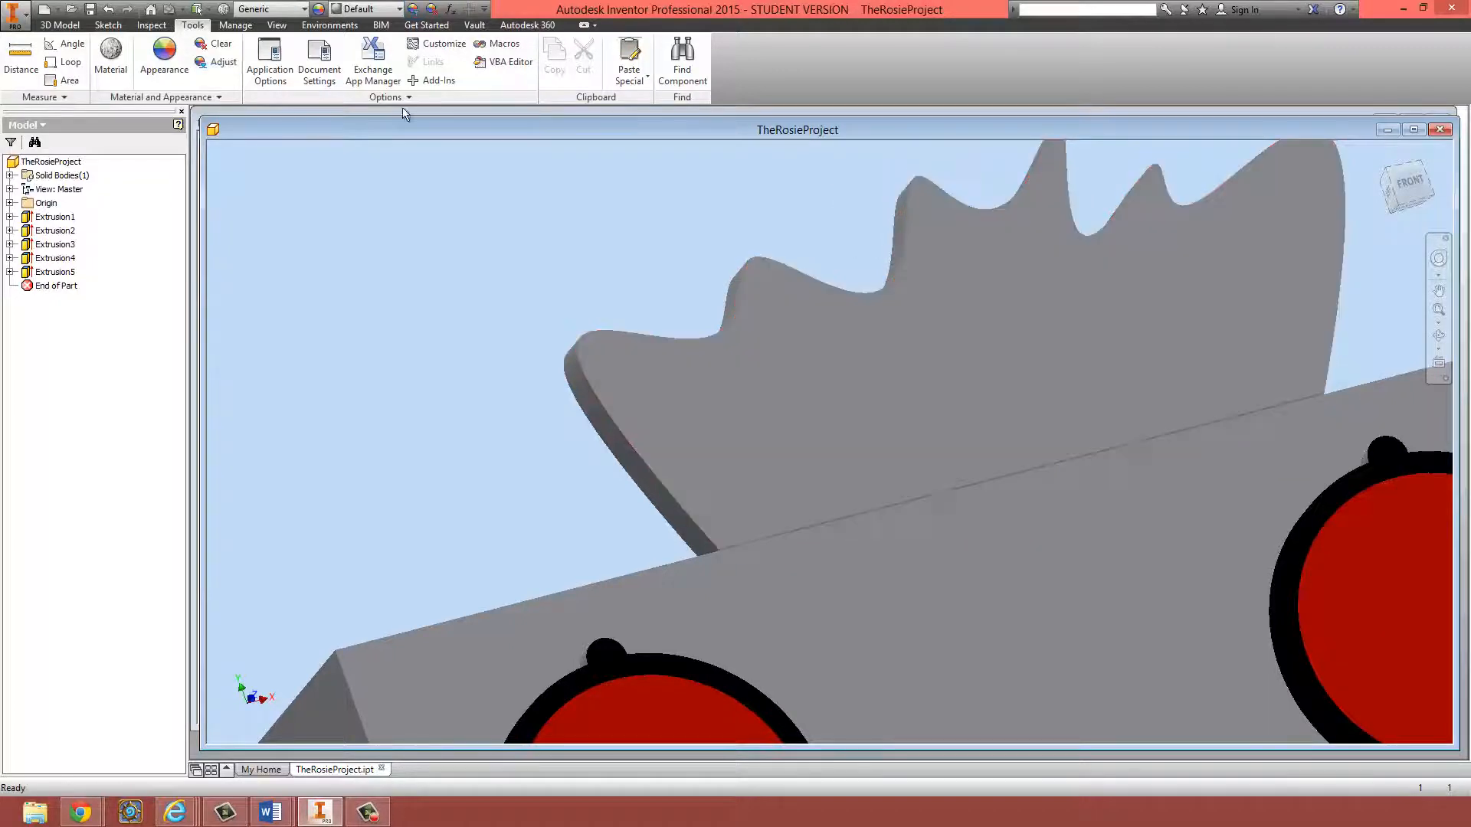
{"action": "left_click", "coordinate": [217, 62]}
{"action": "left_click", "coordinate": [919, 371]}
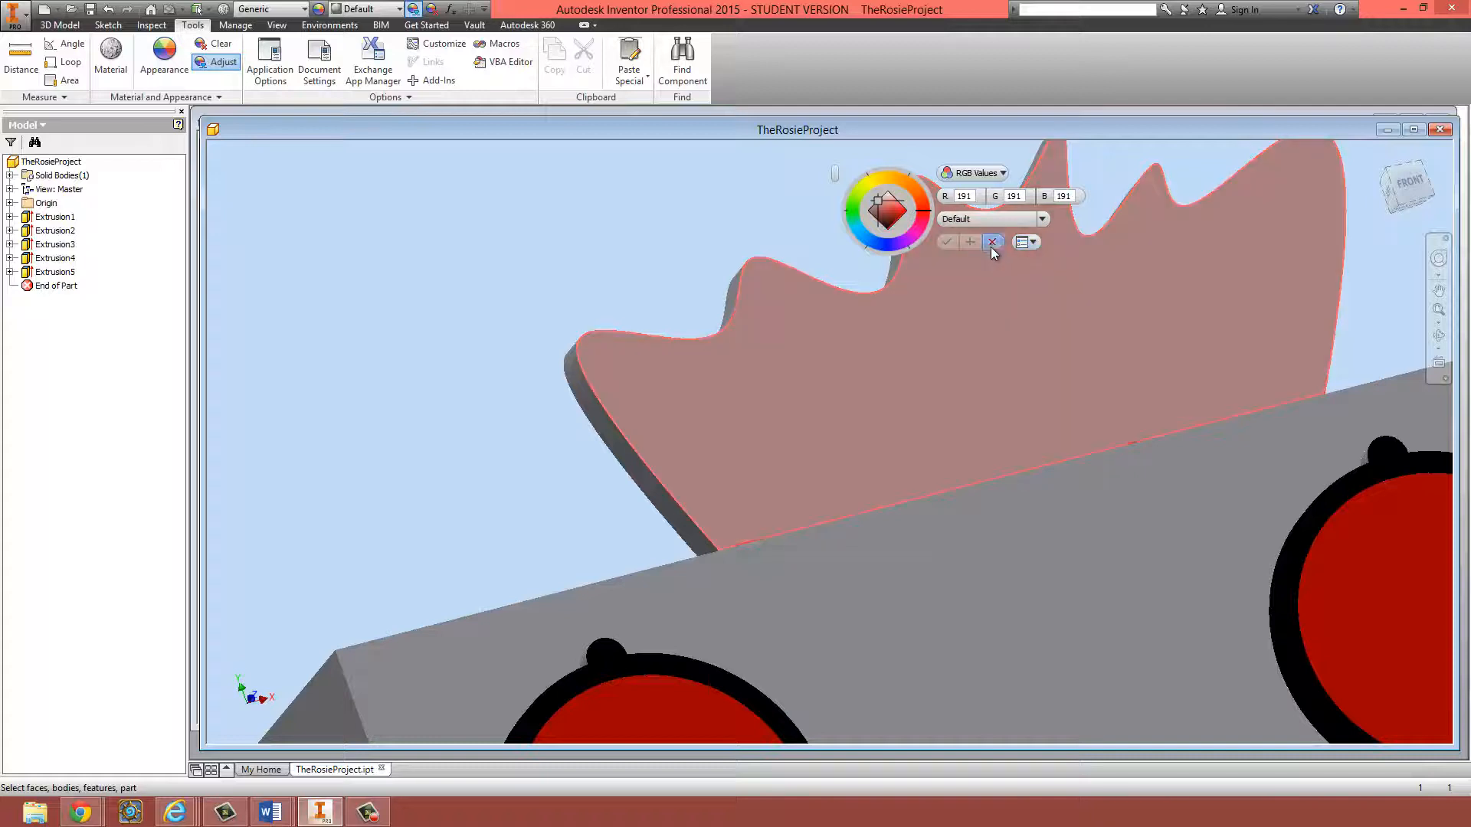
{"action": "left_click", "coordinate": [992, 242]}
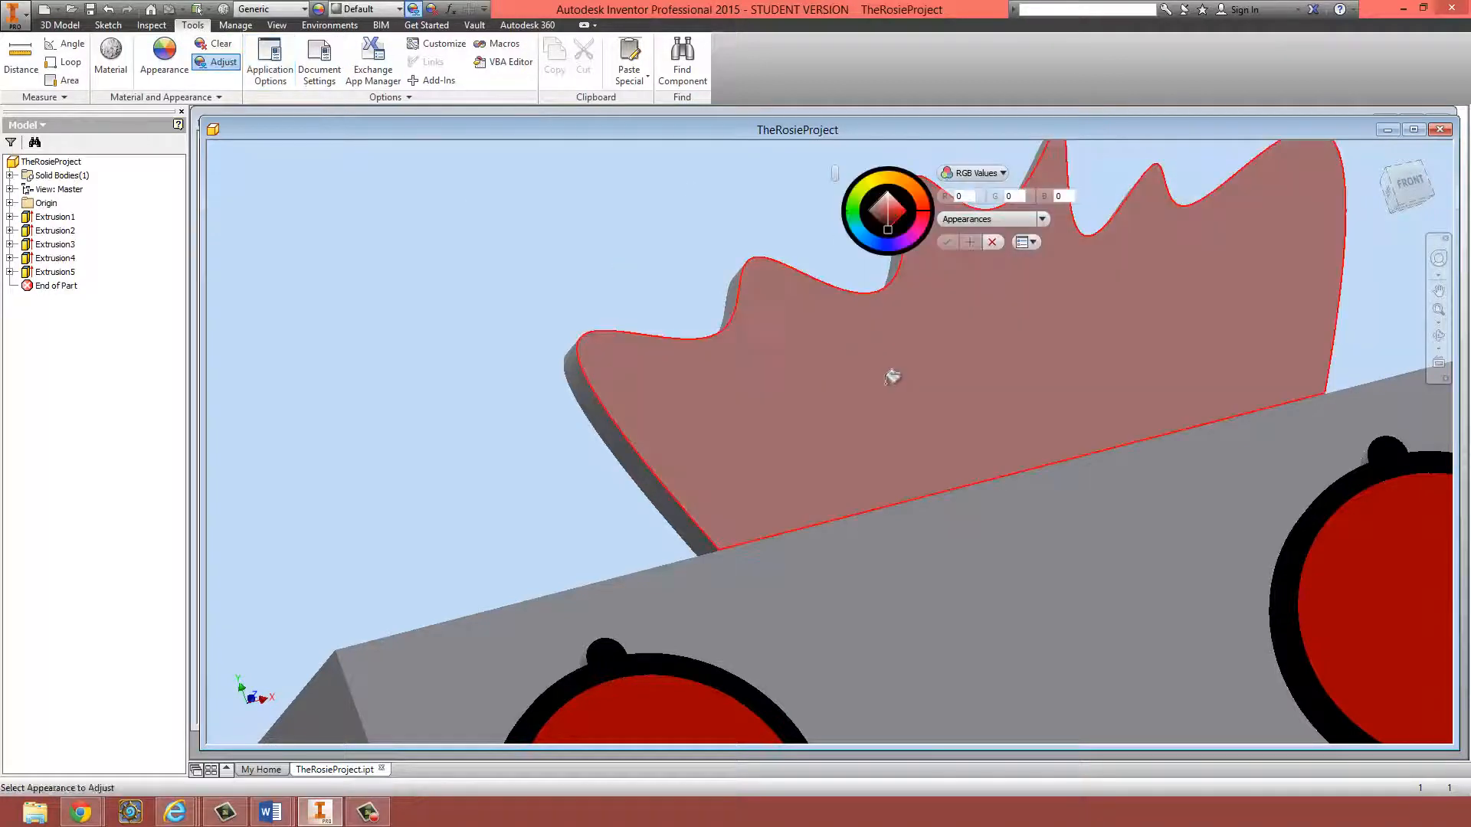
- Apply the Smooth - Ivory appearance to the hair's front face
{"action": "left_click", "coordinate": [890, 374]}
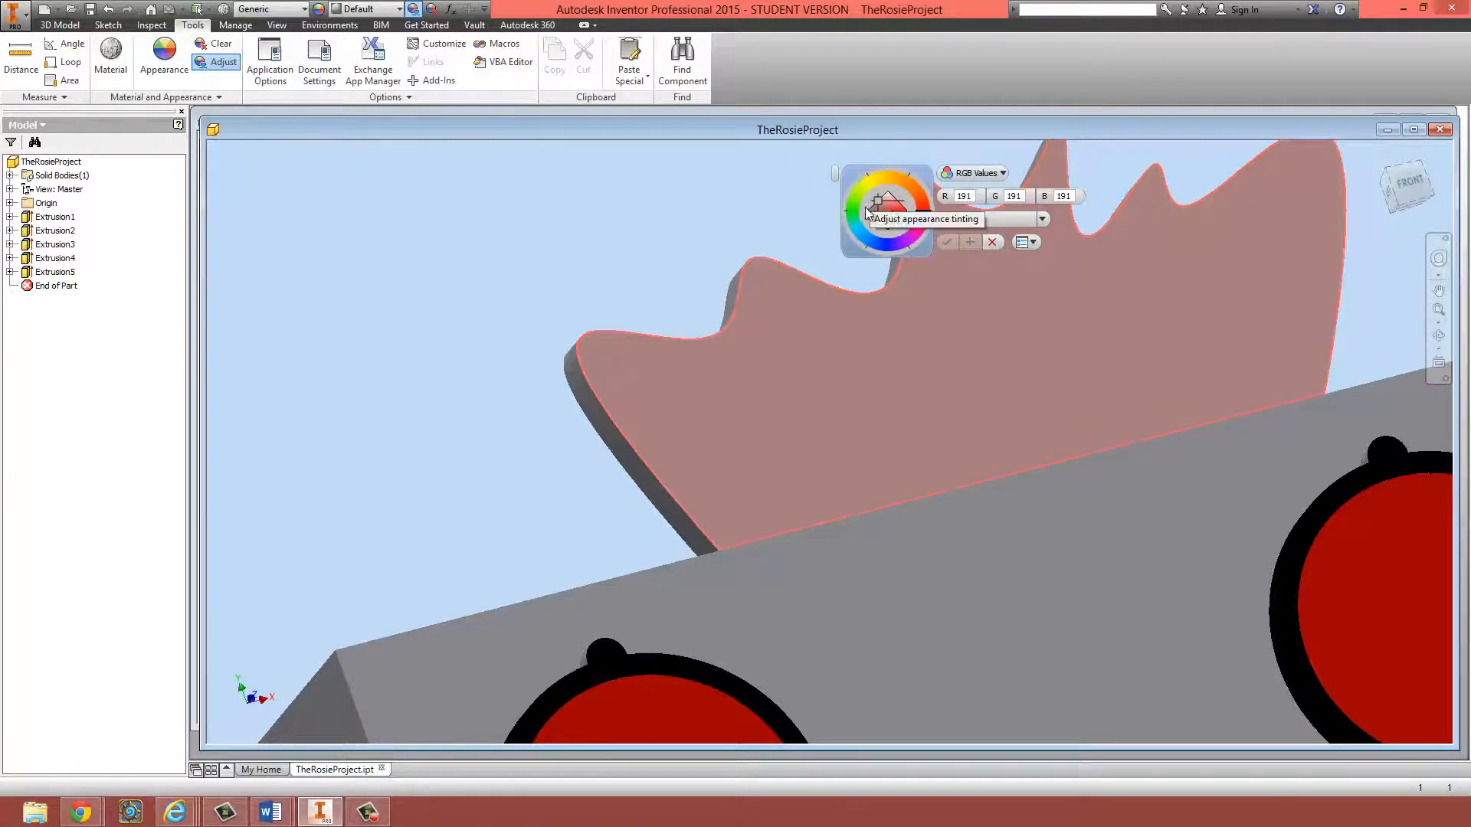
{"action": "left_click", "coordinate": [1043, 220]}
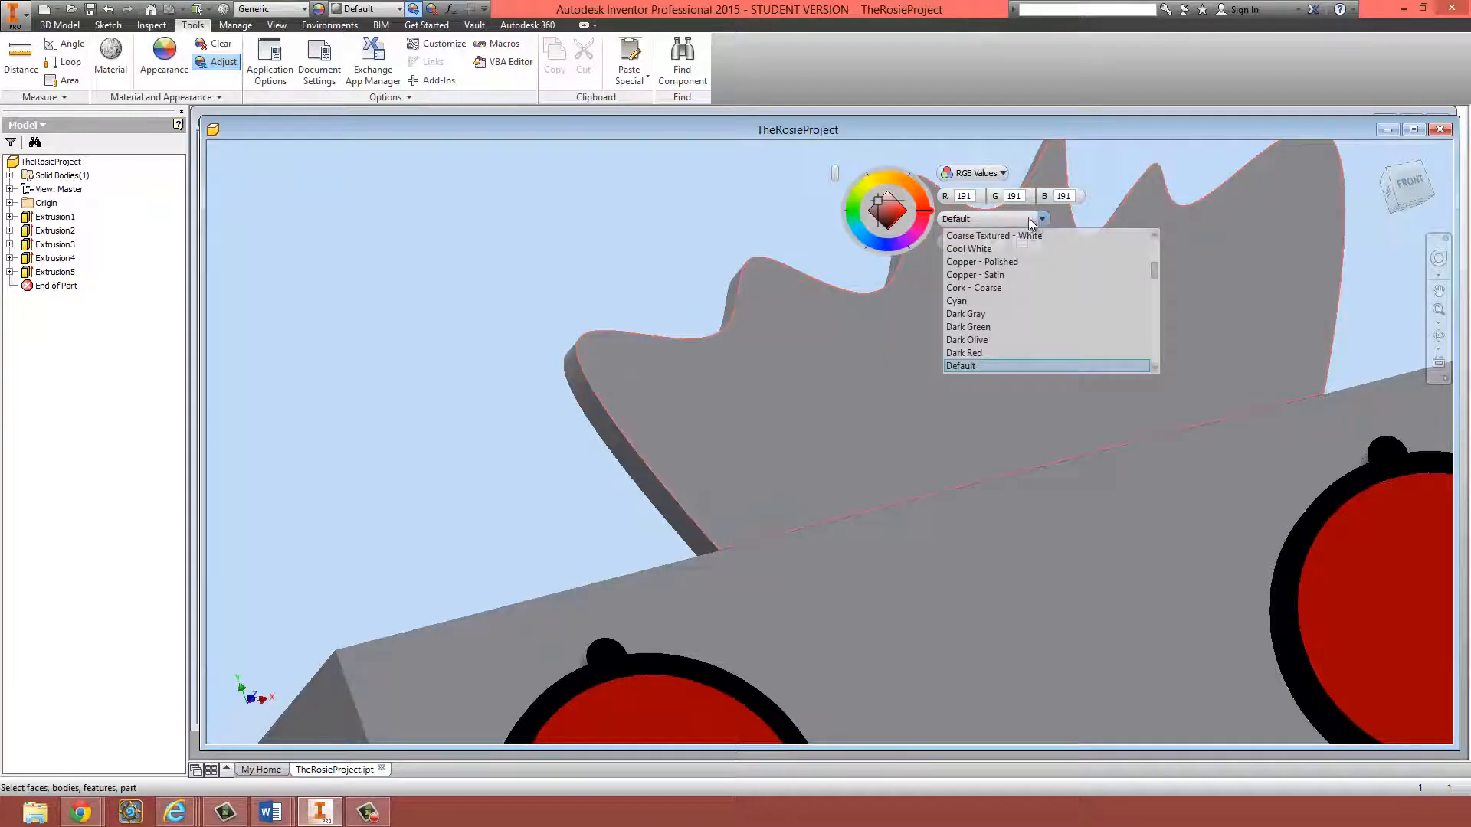
{"action": "scroll", "coordinate": [1022, 293], "scroll_direction": "down", "scroll_amount": 1}
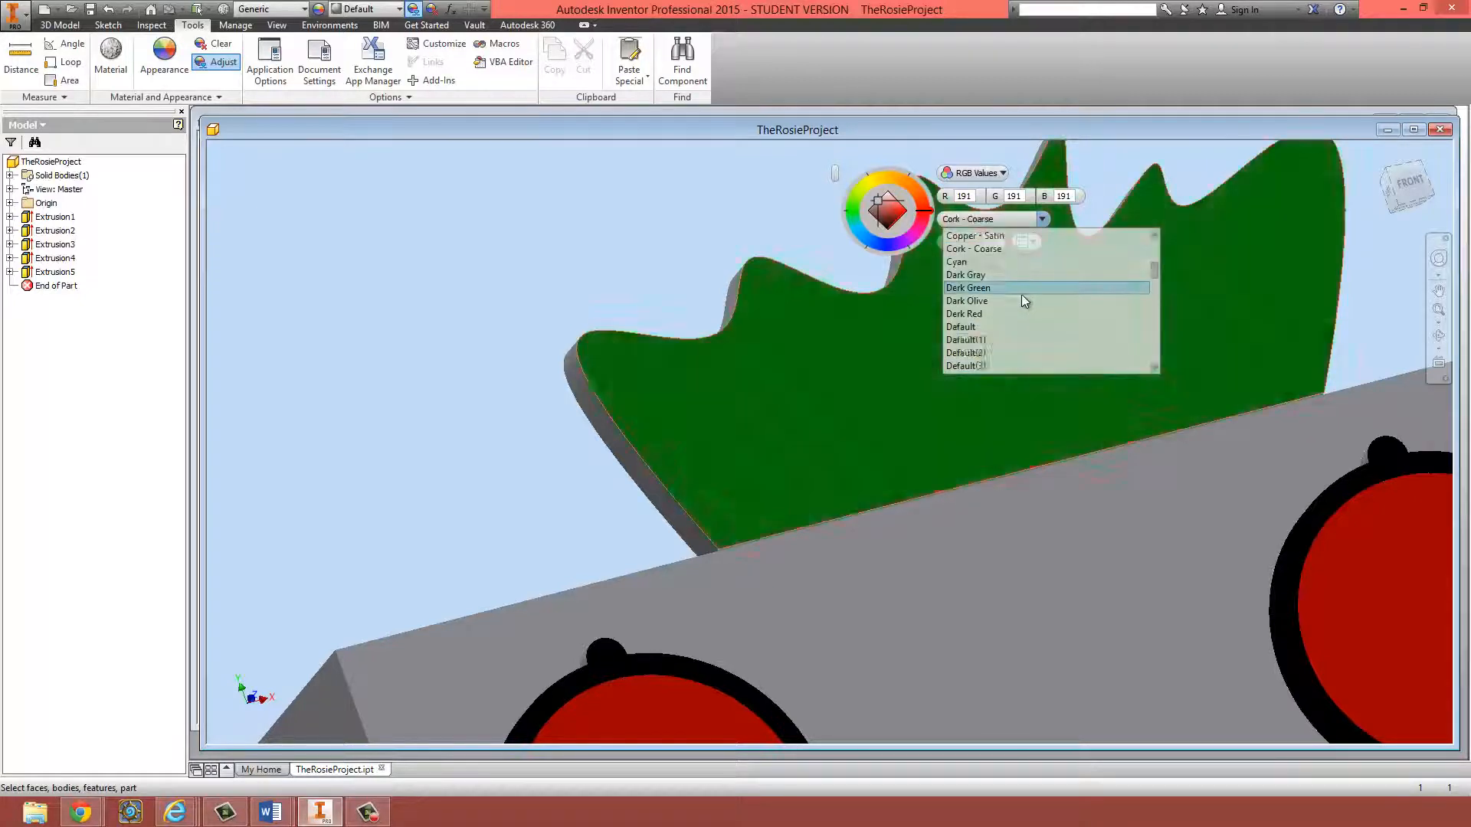
{"action": "scroll", "coordinate": [1022, 295], "scroll_direction": "down", "scroll_amount": 8}
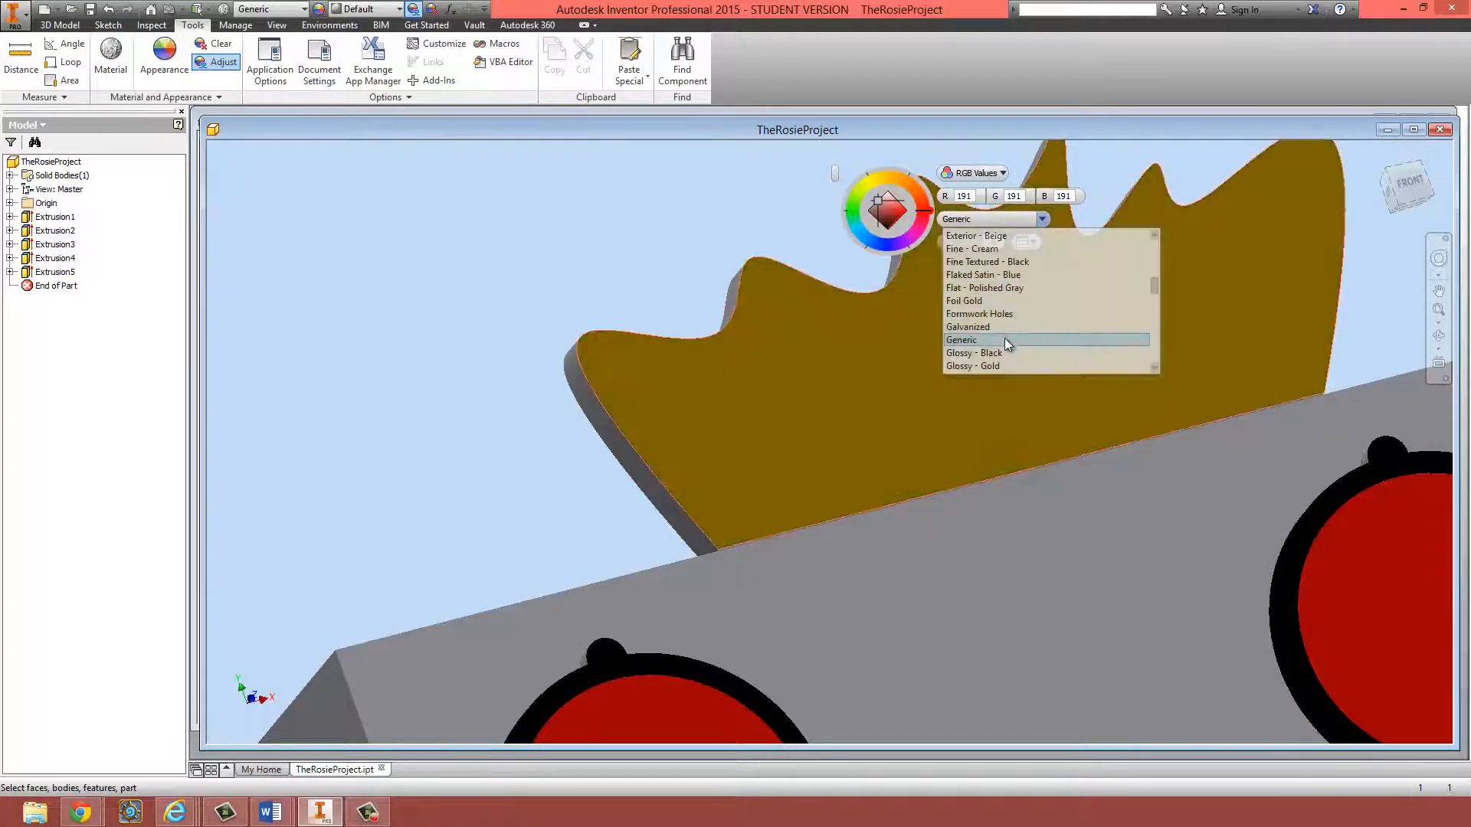
{"action": "scroll", "coordinate": [1004, 342], "scroll_direction": "down", "scroll_amount": 3}
{"action": "scroll", "coordinate": [1003, 341], "scroll_direction": "down", "scroll_amount": 3}
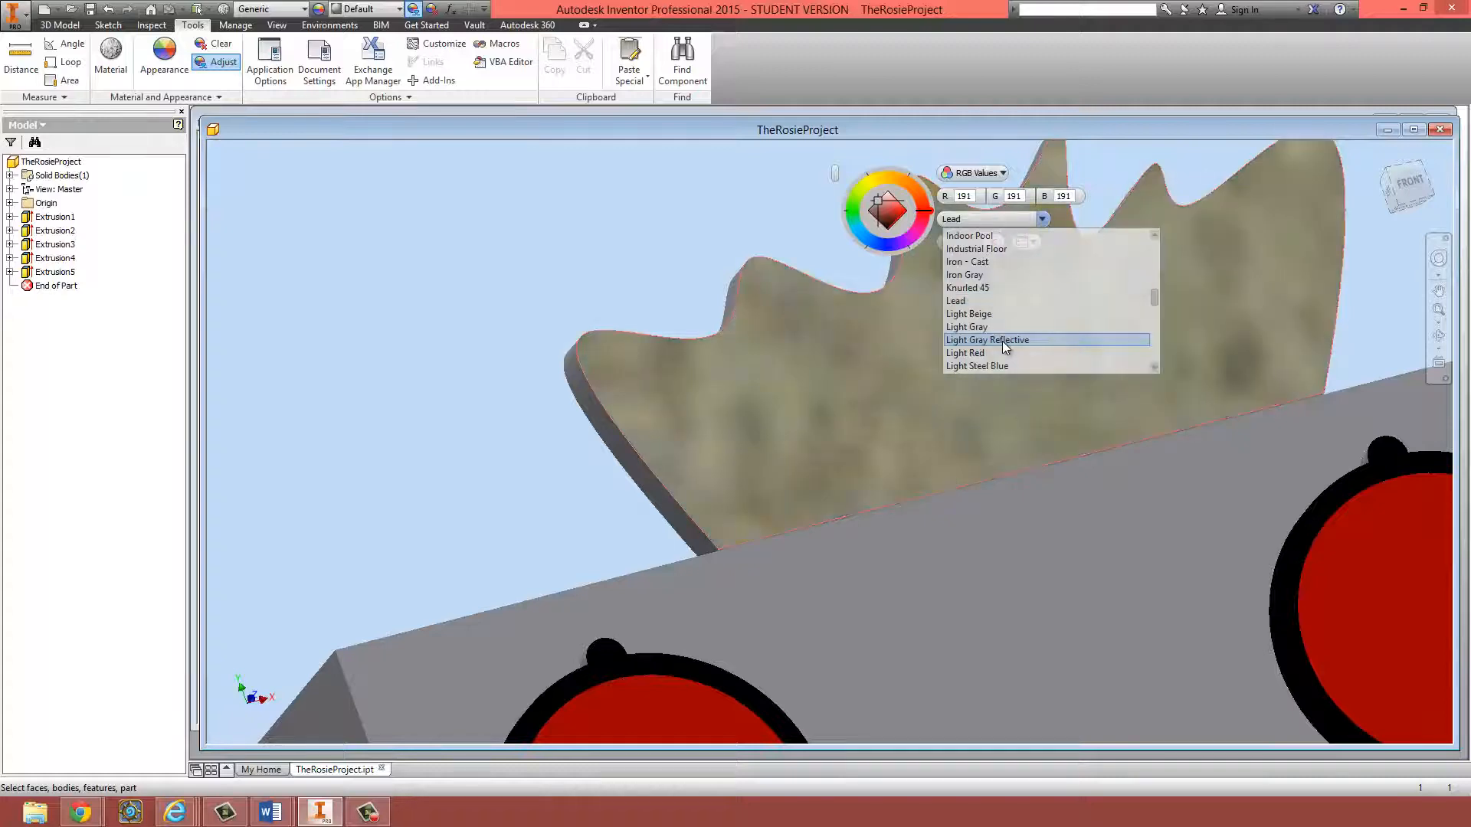
{"action": "scroll", "coordinate": [1001, 345], "scroll_direction": "down", "scroll_amount": 8}
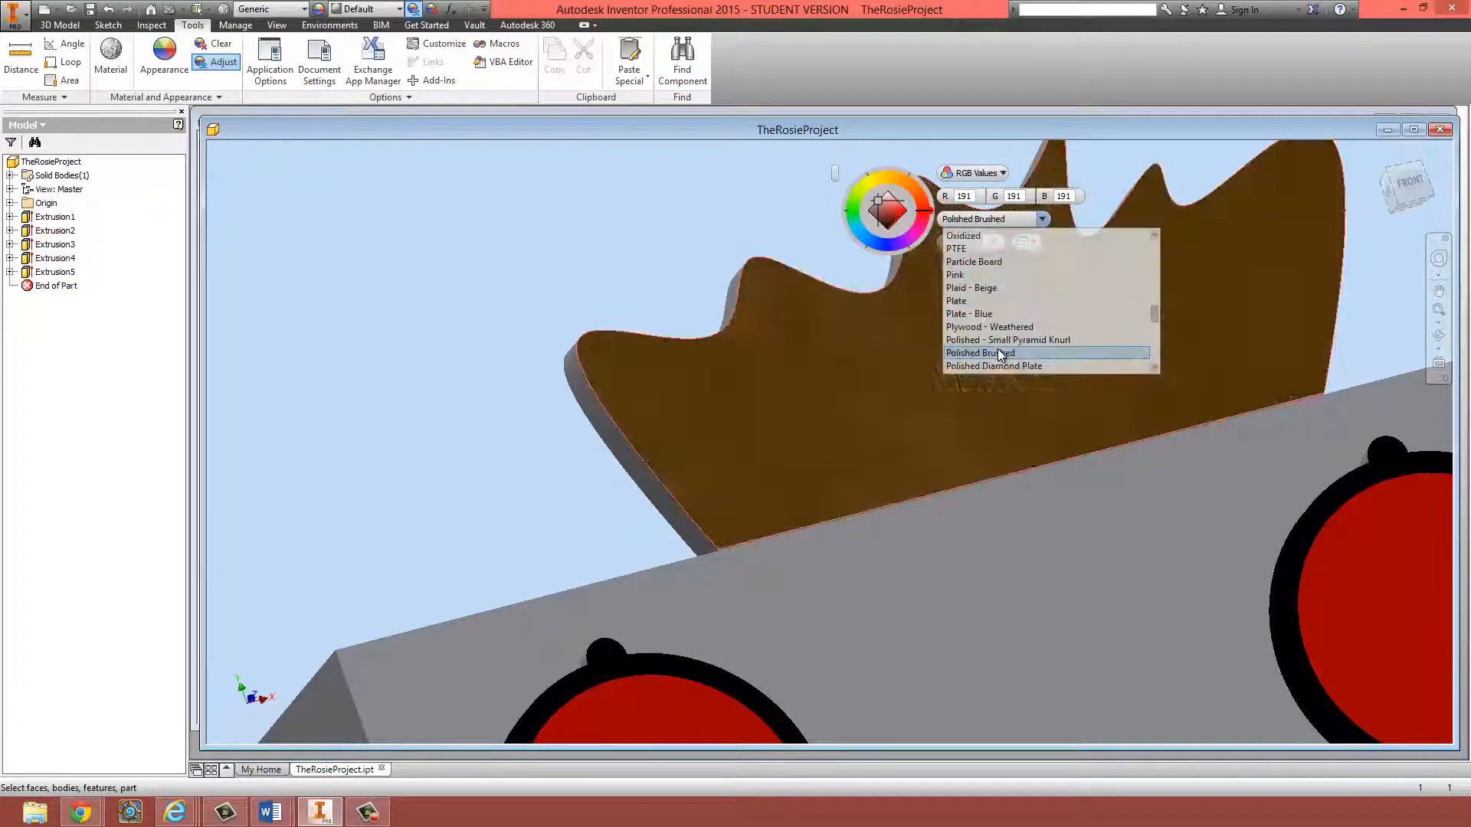
{"action": "scroll", "coordinate": [997, 350], "scroll_direction": "down", "scroll_amount": 8}
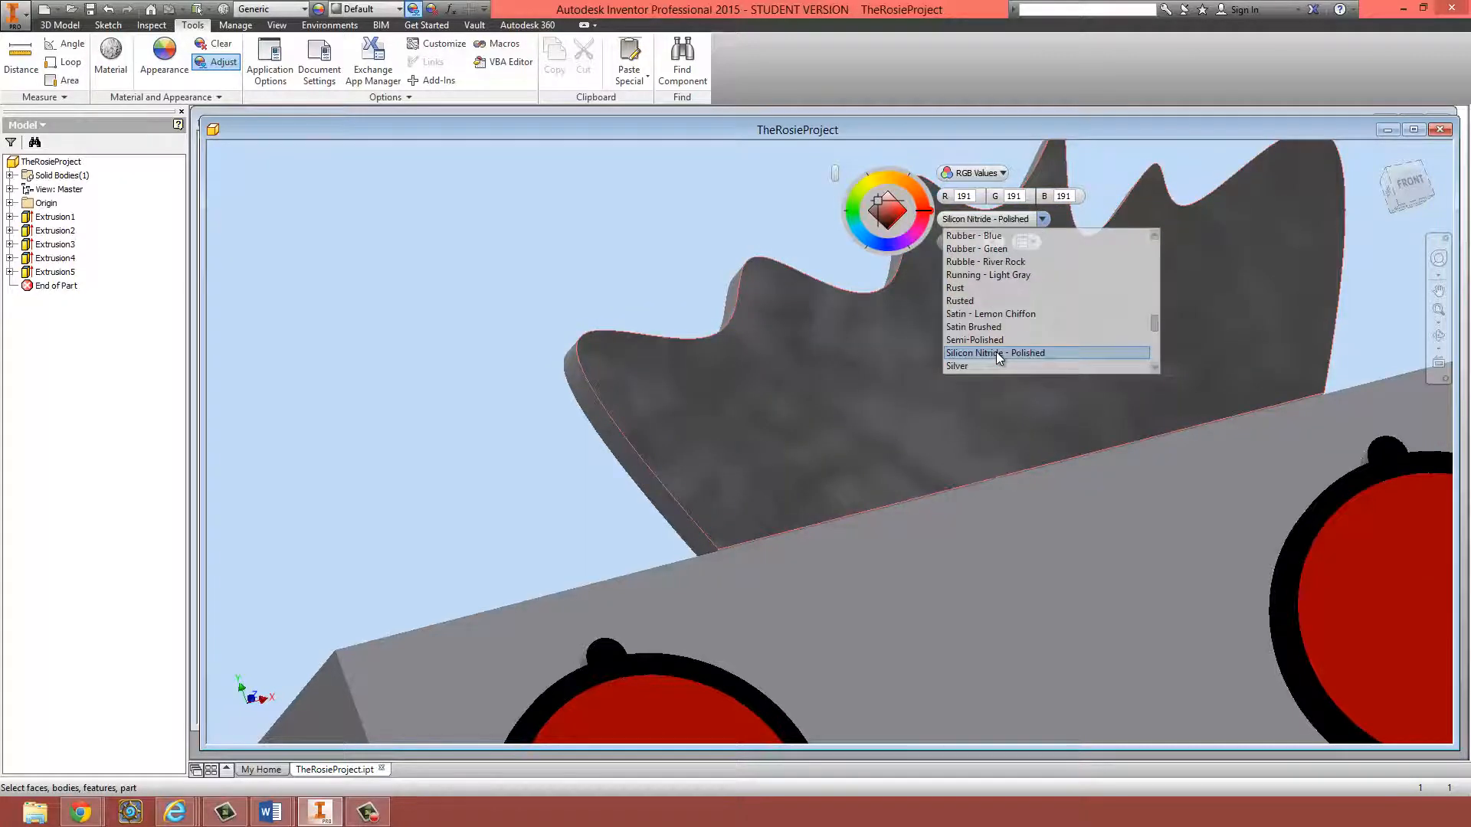
{"action": "scroll", "coordinate": [996, 352], "scroll_direction": "down", "scroll_amount": 9}
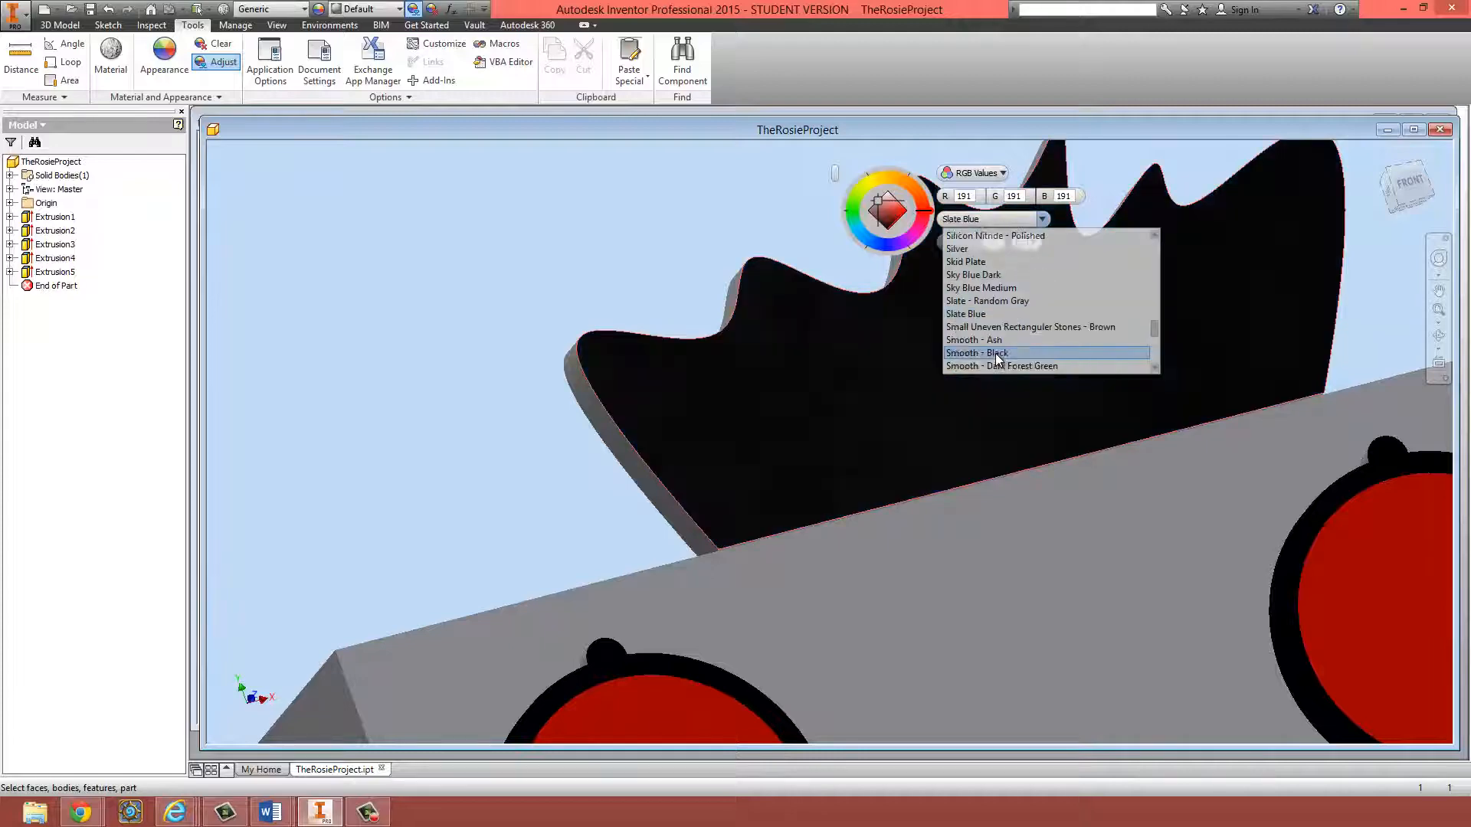
{"action": "scroll", "coordinate": [996, 354], "scroll_direction": "down", "scroll_amount": 3}
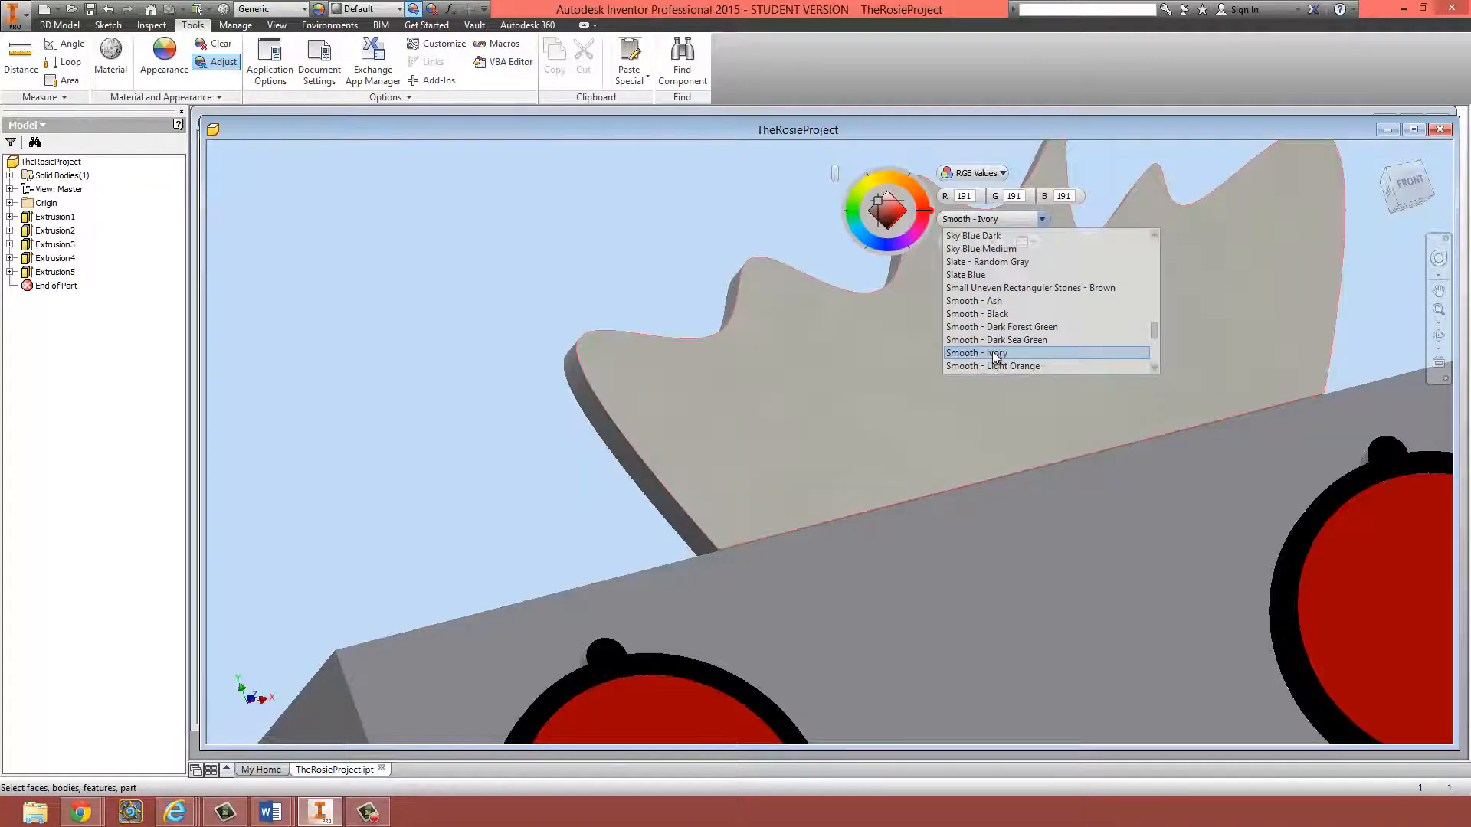
{"action": "left_click", "coordinate": [995, 353]}
{"action": "middle_click_drag", "start_coordinate": [1008, 358], "coordinate": [938, 460], "text": "shift"}
{"action": "scroll", "coordinate": [970, 245], "scroll_direction": "down", "scroll_amount": 3}
{"action": "left_click", "coordinate": [948, 242]}
{"action": "middle_click_drag", "start_coordinate": [938, 460], "coordinate": [883, 515], "text": "shift"}
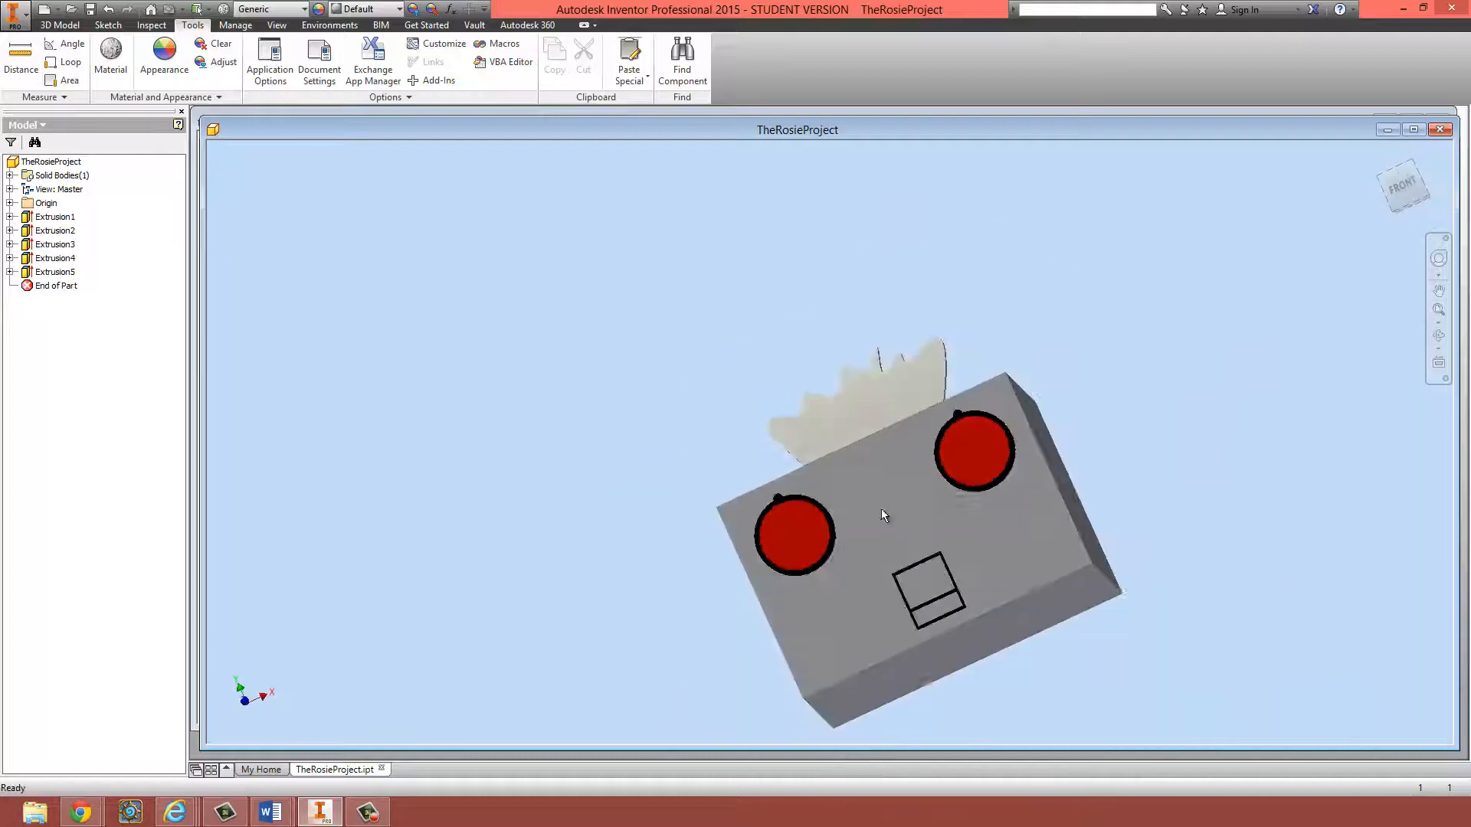
- Start a new 2D sketch on the underside face of the head
{"action": "middle_click_drag", "start_coordinate": [924, 576], "coordinate": [1108, 501], "text": "shift"}
{"action": "middle_click_drag", "start_coordinate": [1061, 438], "coordinate": [1013, 413]}
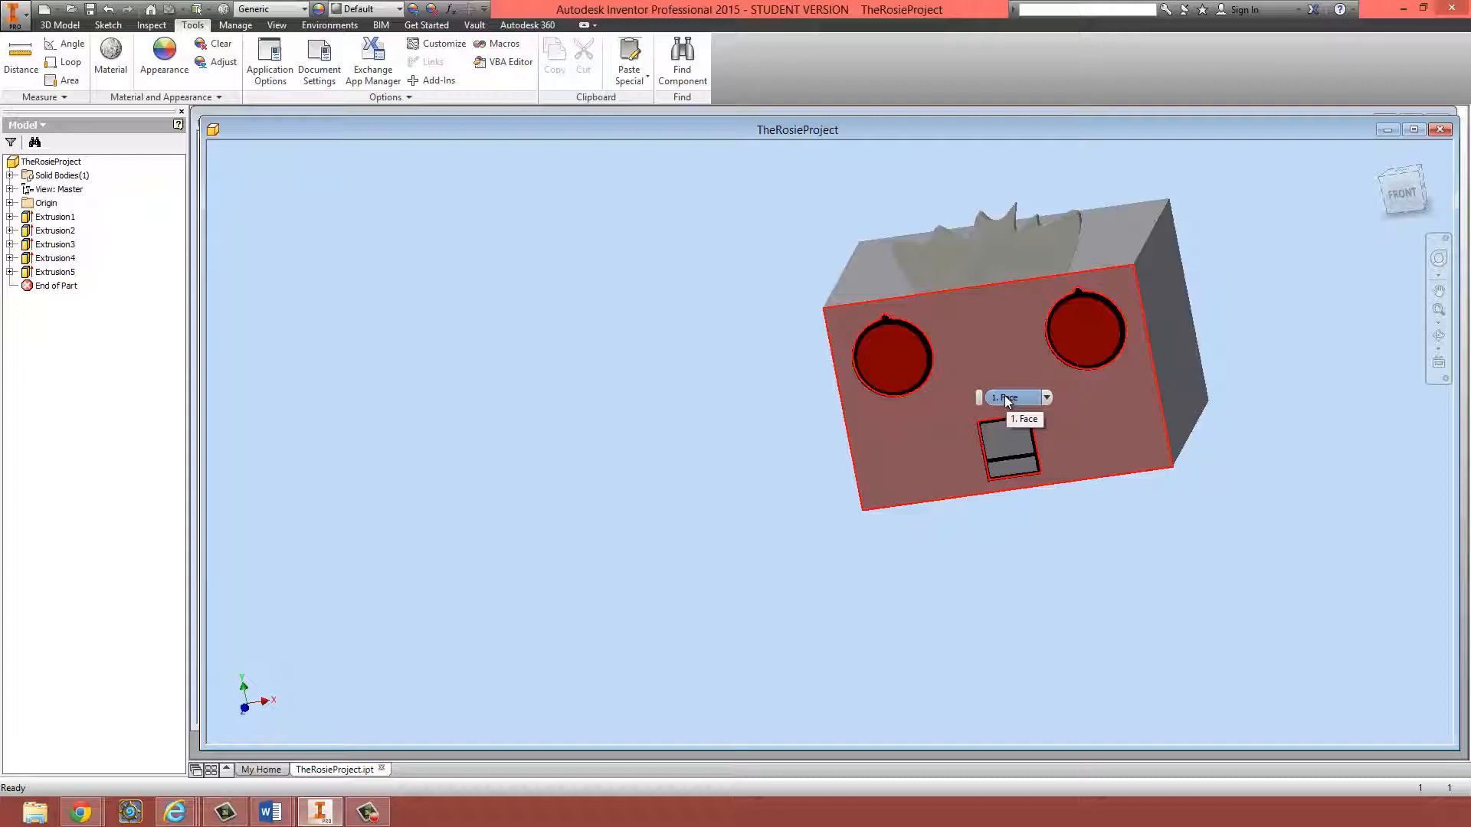
{"action": "middle_click_drag", "start_coordinate": [1045, 506], "coordinate": [766, 553]}
{"action": "left_click_drag", "start_coordinate": [766, 553], "coordinate": [839, 444]}
{"action": "key", "text": "Escape"}
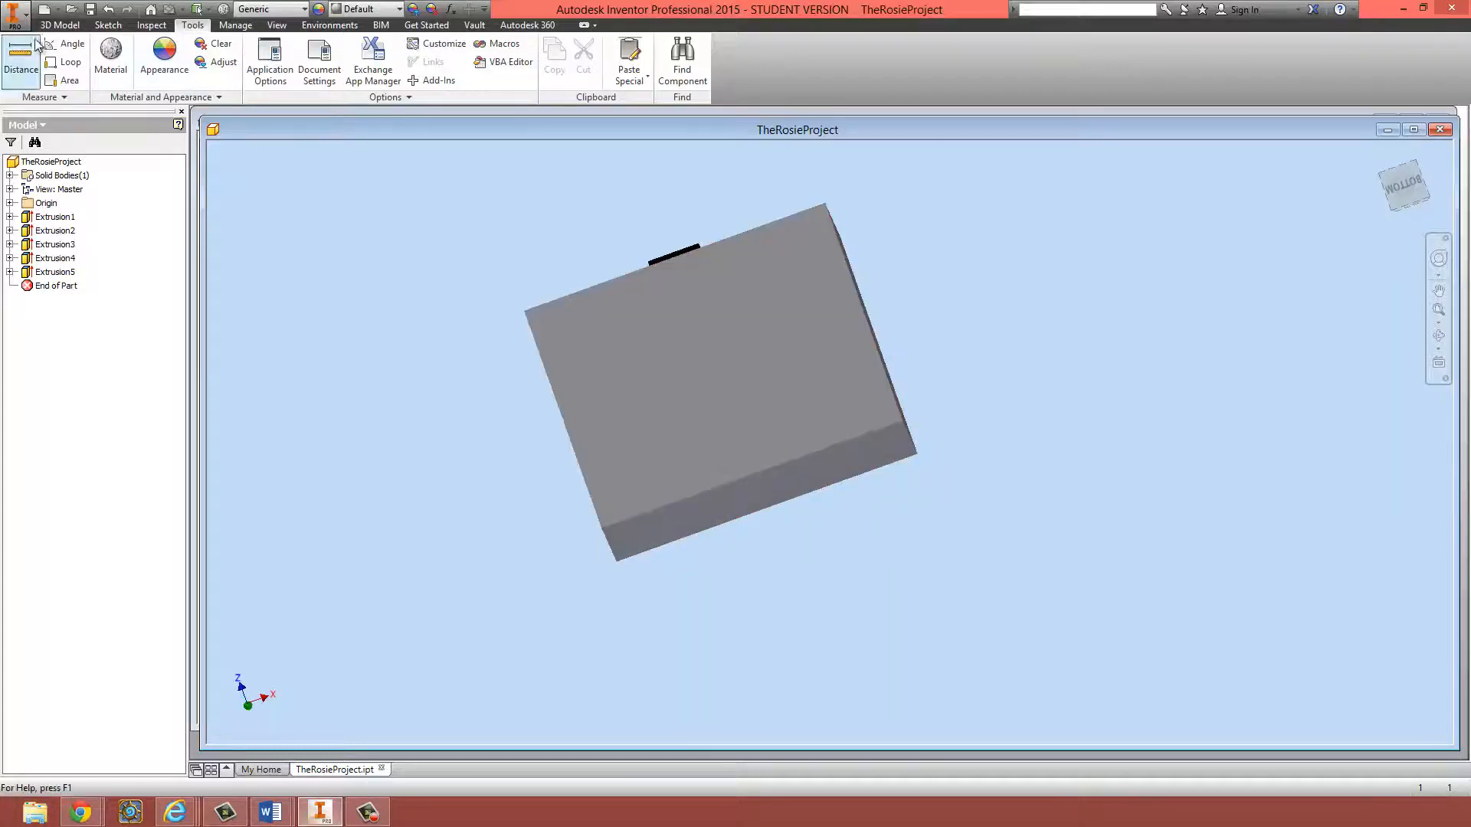
{"action": "left_click", "coordinate": [58, 25]}
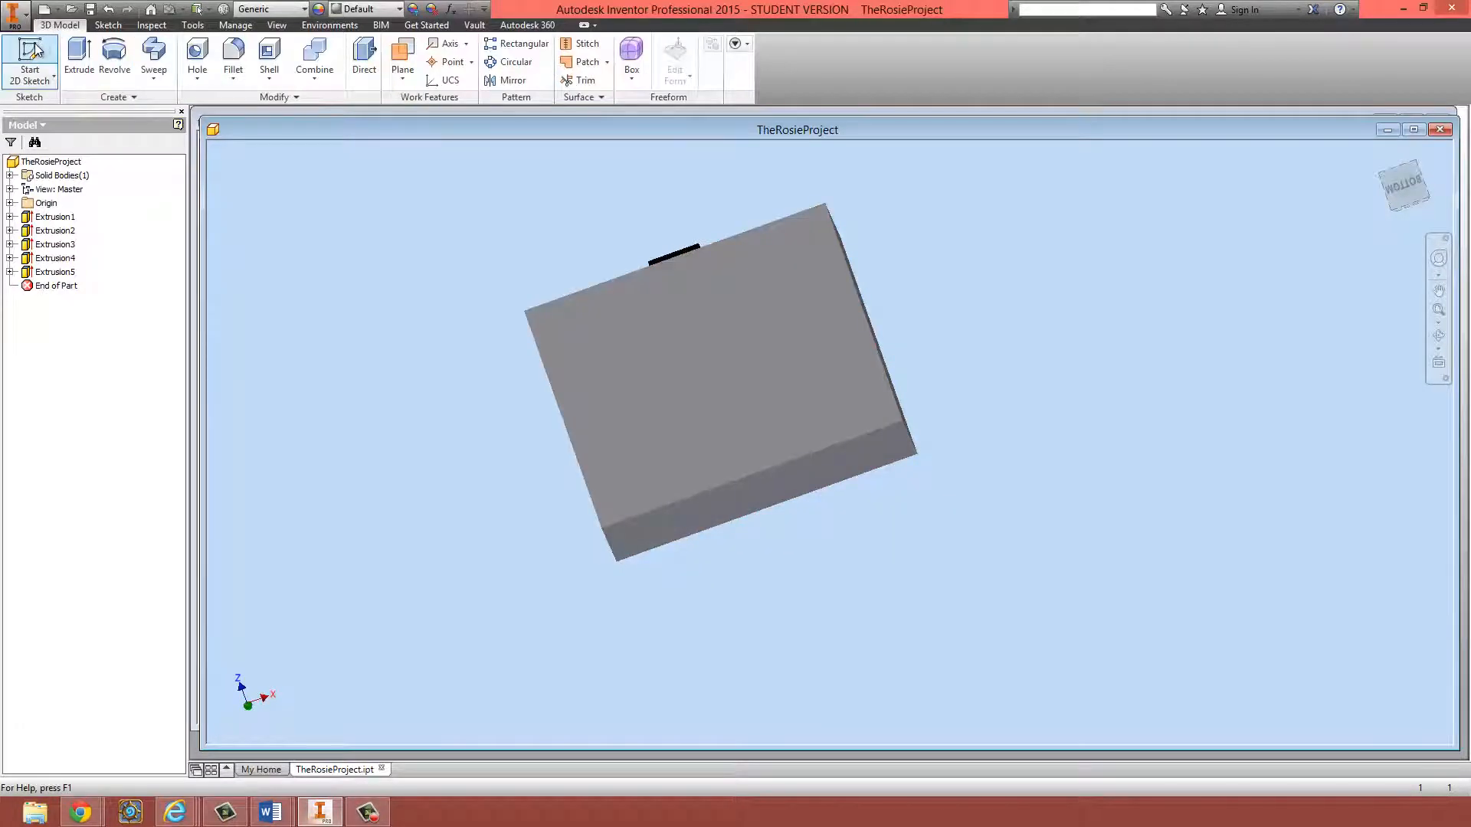
{"action": "left_click", "coordinate": [35, 50]}
{"action": "middle_click_drag", "start_coordinate": [644, 302], "coordinate": [674, 347], "text": "shift"}
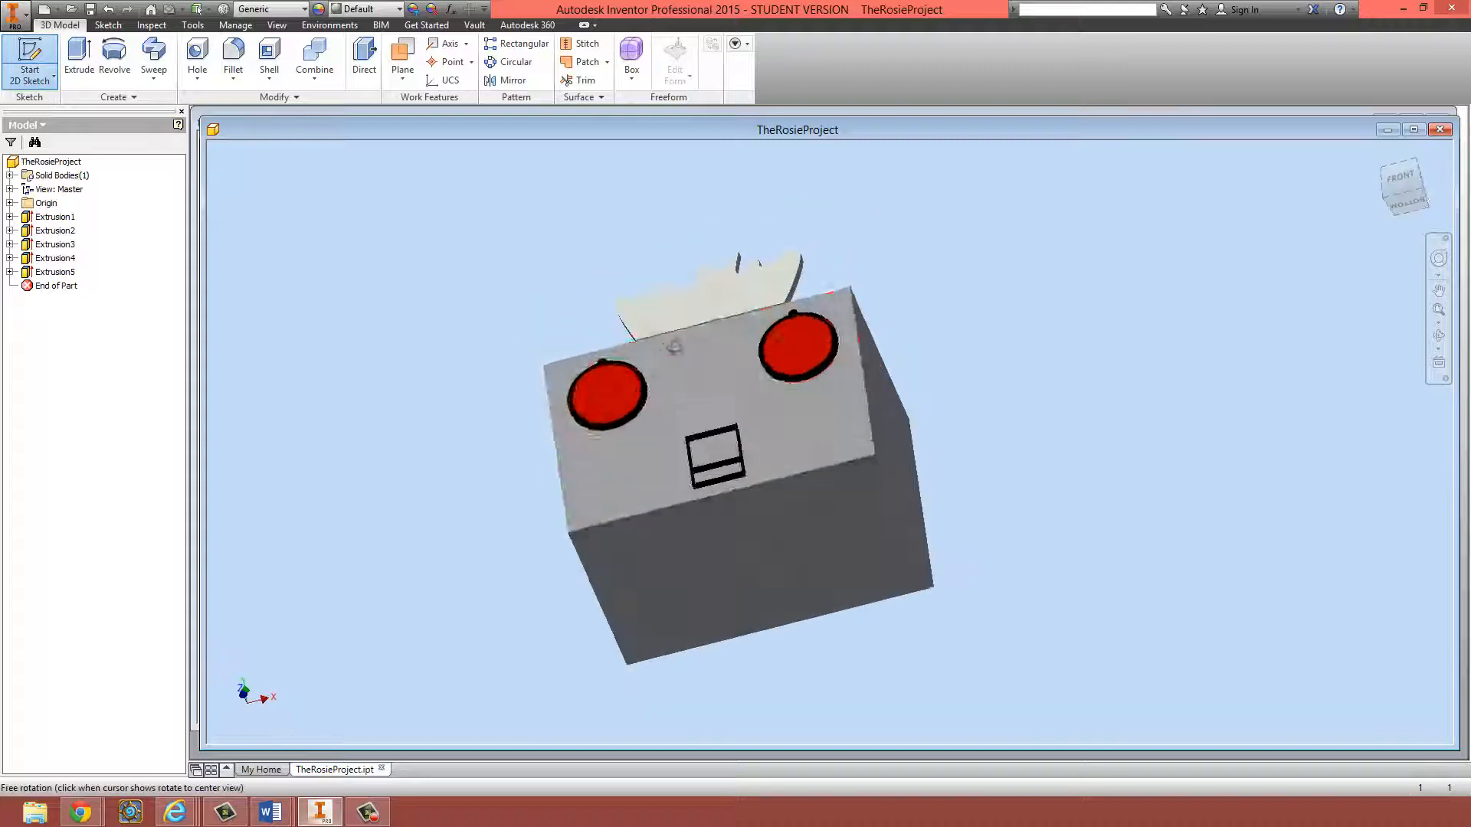
{"action": "left_click", "coordinate": [756, 564]}
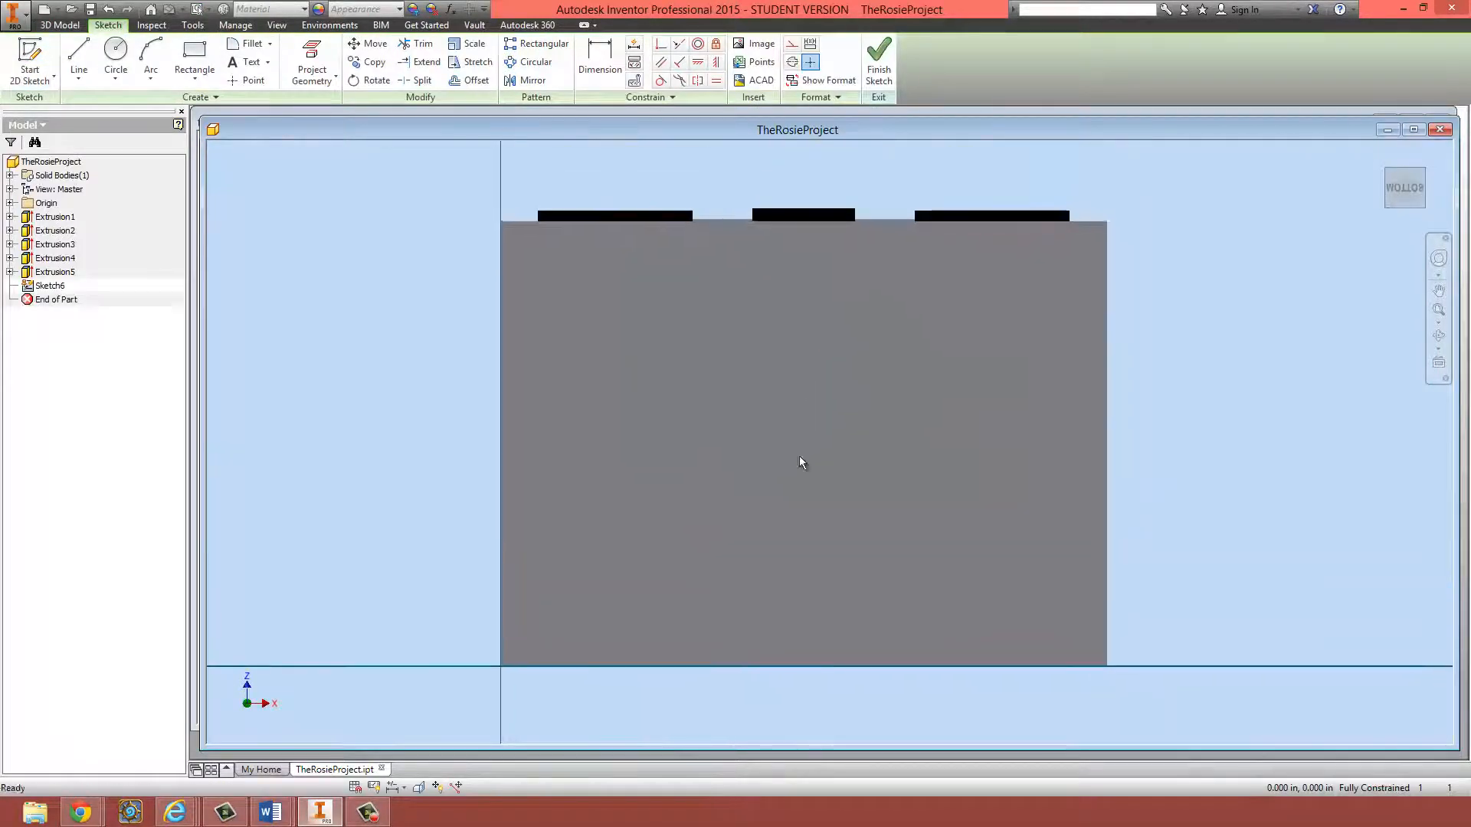
- Sketch a circle near the middle of the underside face and set its diameter to .2 in
{"action": "left_click", "coordinate": [115, 53]}
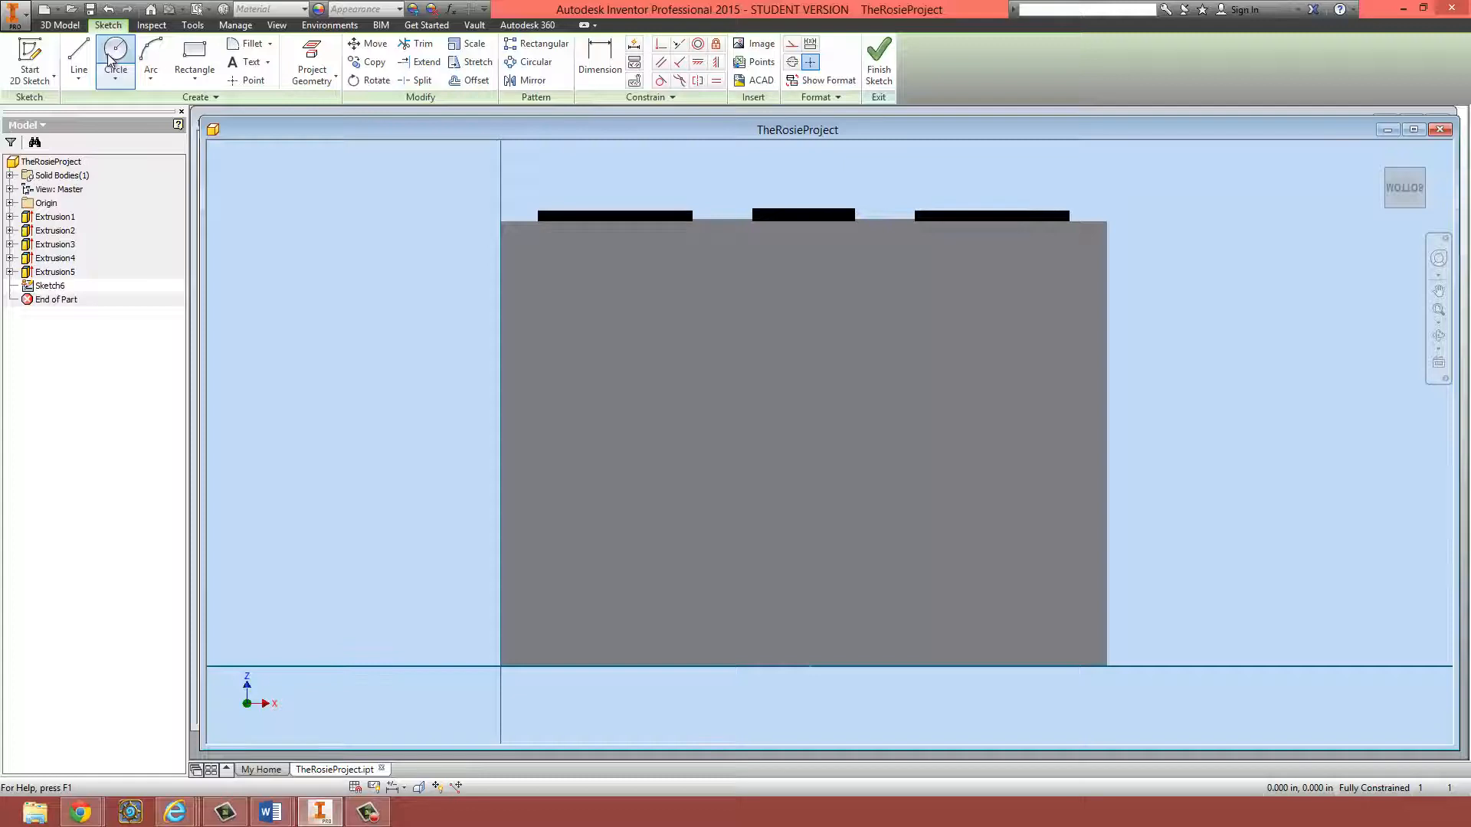
{"action": "left_click", "coordinate": [803, 437]}
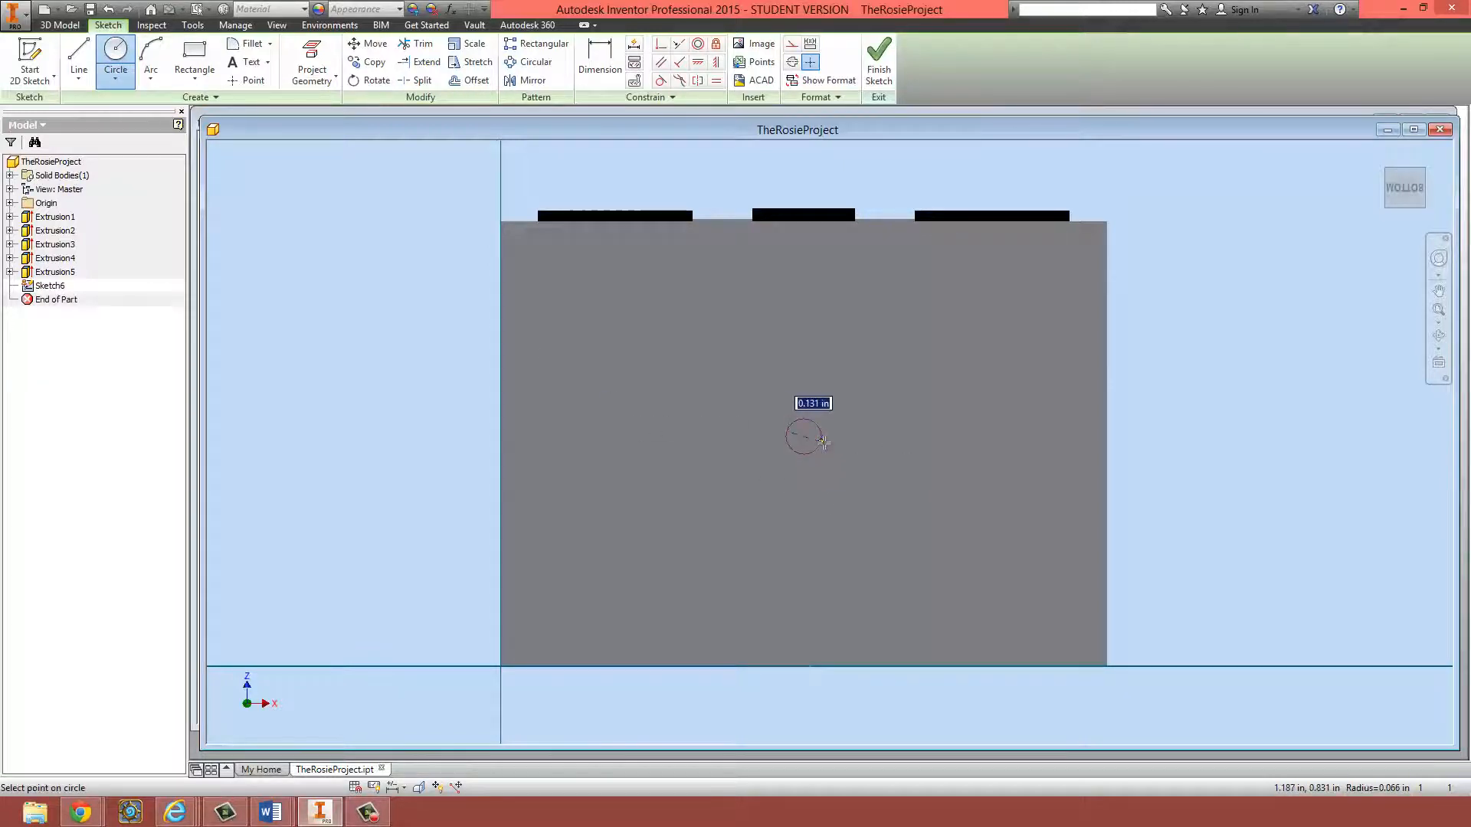
{"action": "left_click", "coordinate": [826, 435]}
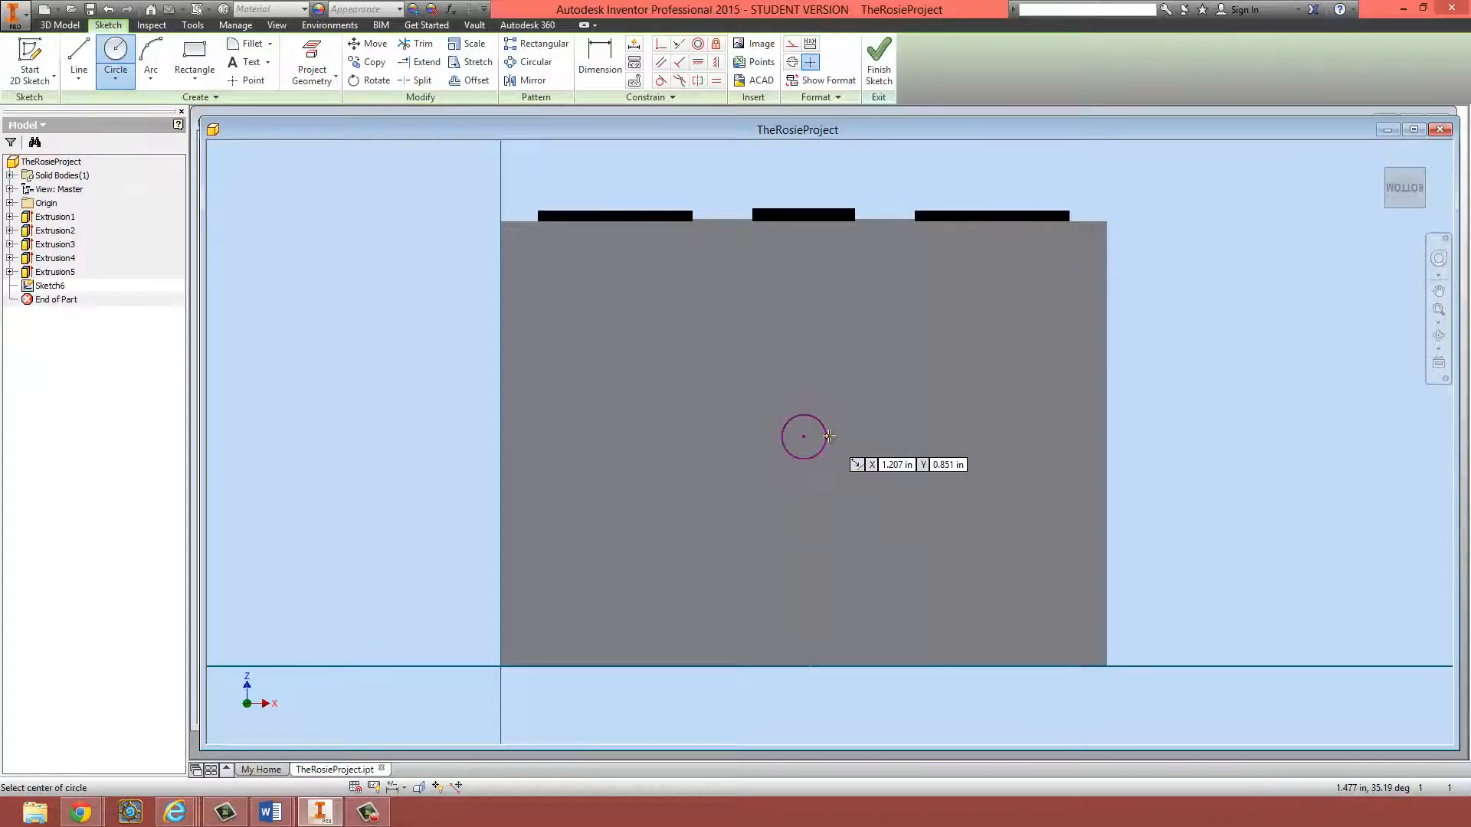
{"action": "left_click", "coordinate": [597, 55]}
{"action": "left_click", "coordinate": [597, 54]}
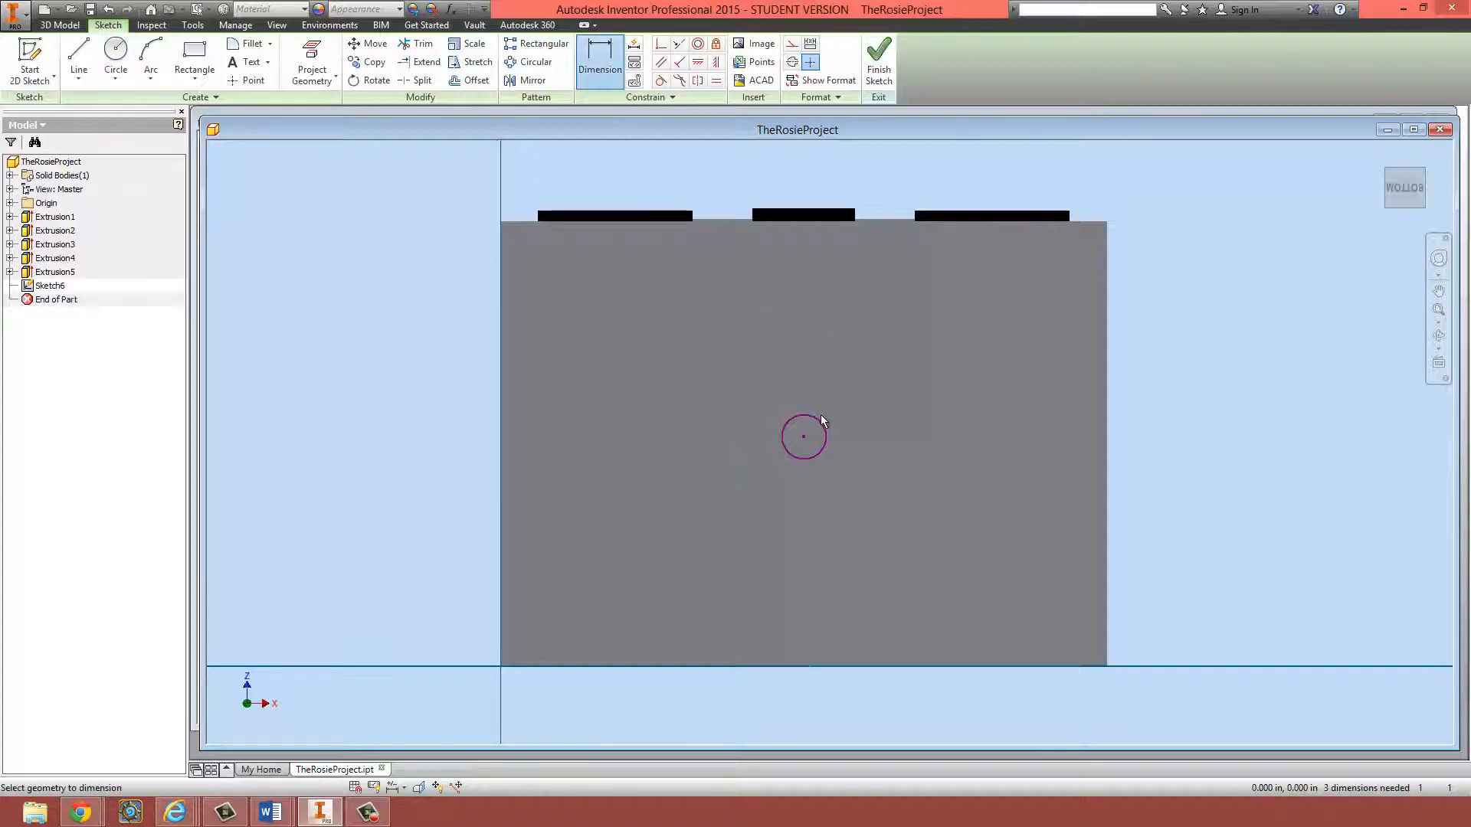
{"action": "left_click", "coordinate": [900, 376]}
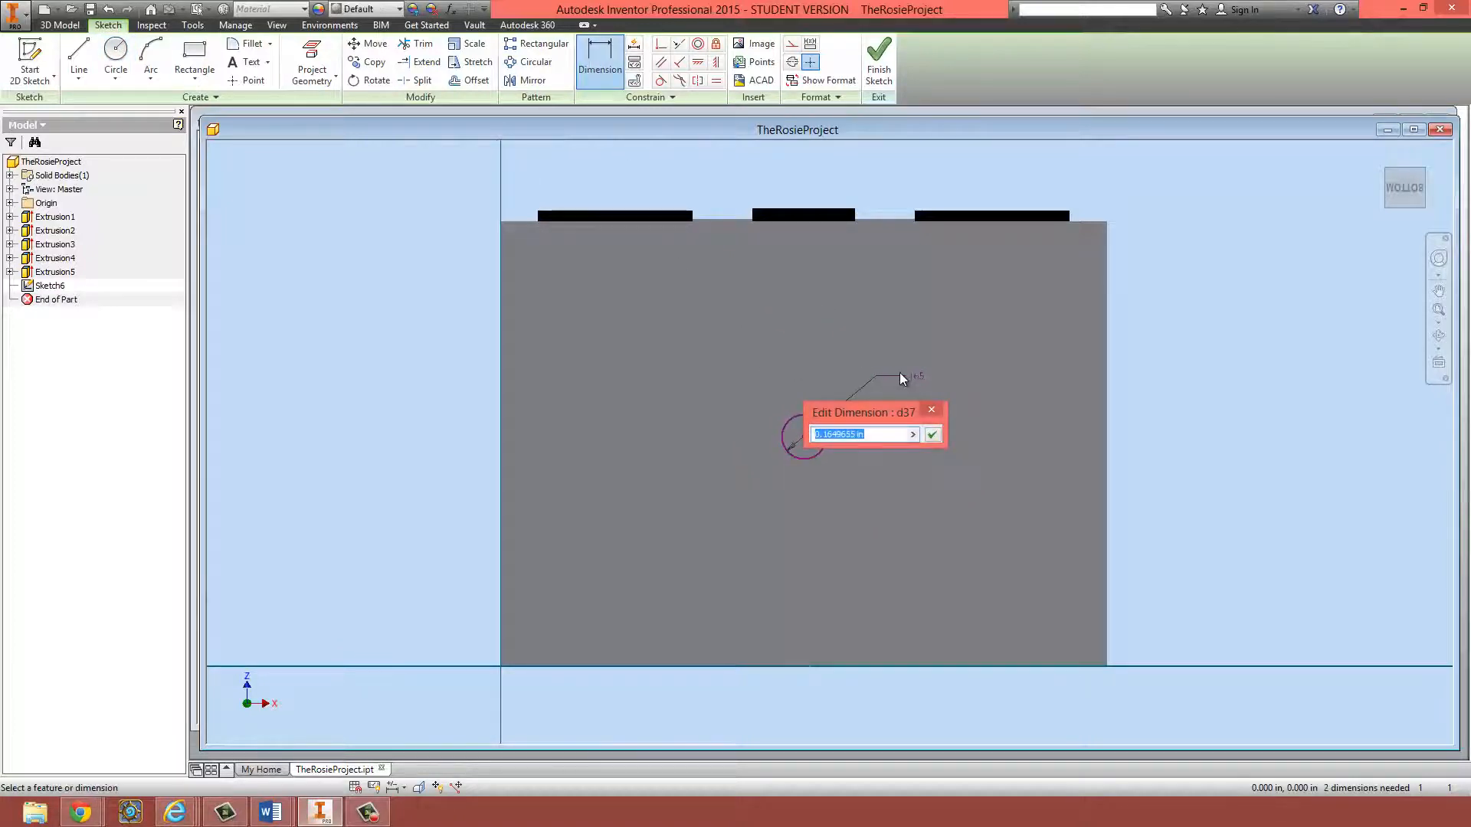
{"action": "type", "text": ".2"}
{"action": "key", "text": "Return"}
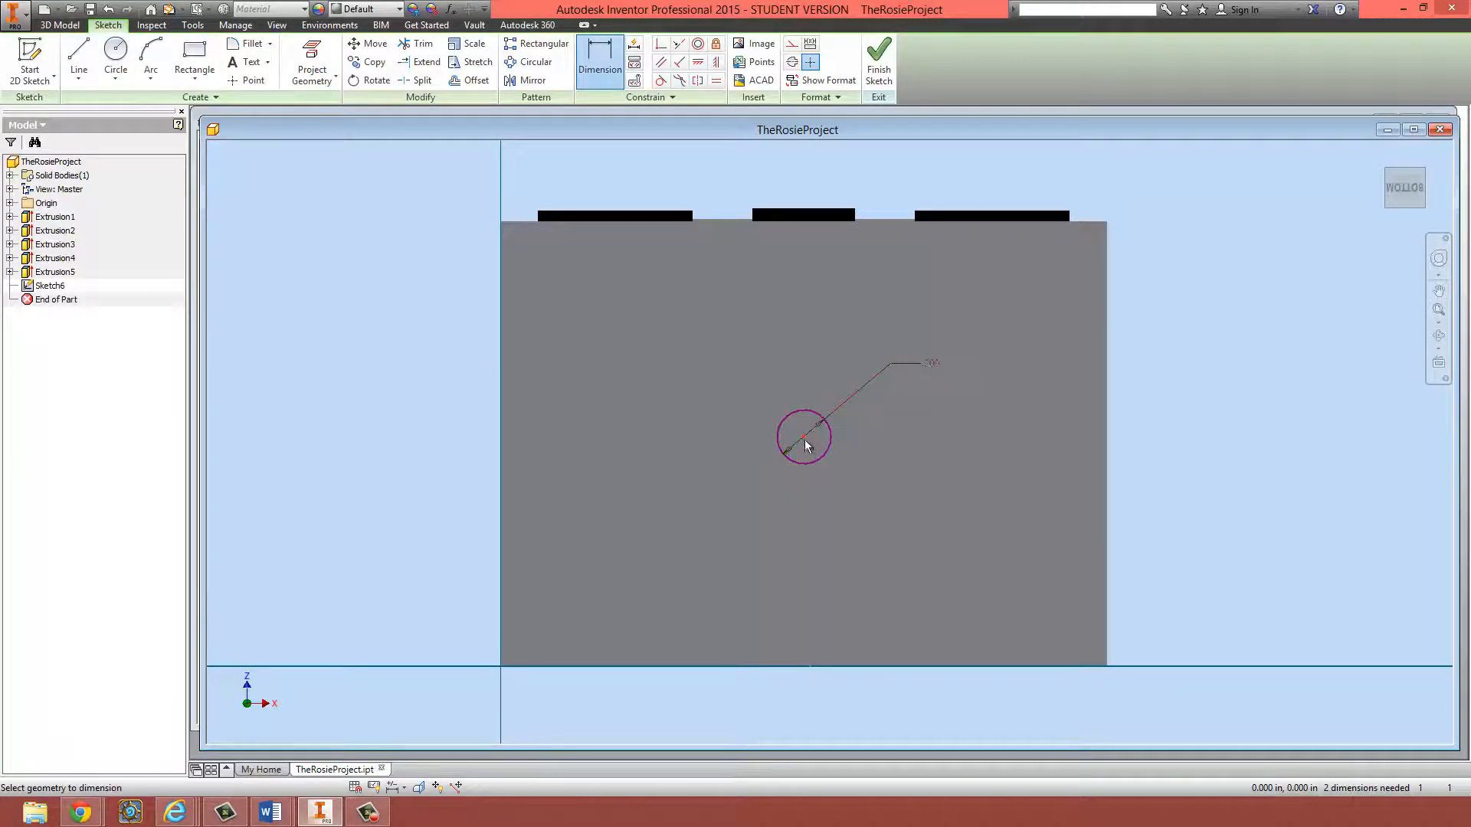
- Dimension the circle's centre from the head's side edge and set its distance from the front edge to 1.65/2 in
{"action": "left_click", "coordinate": [1106, 448]}
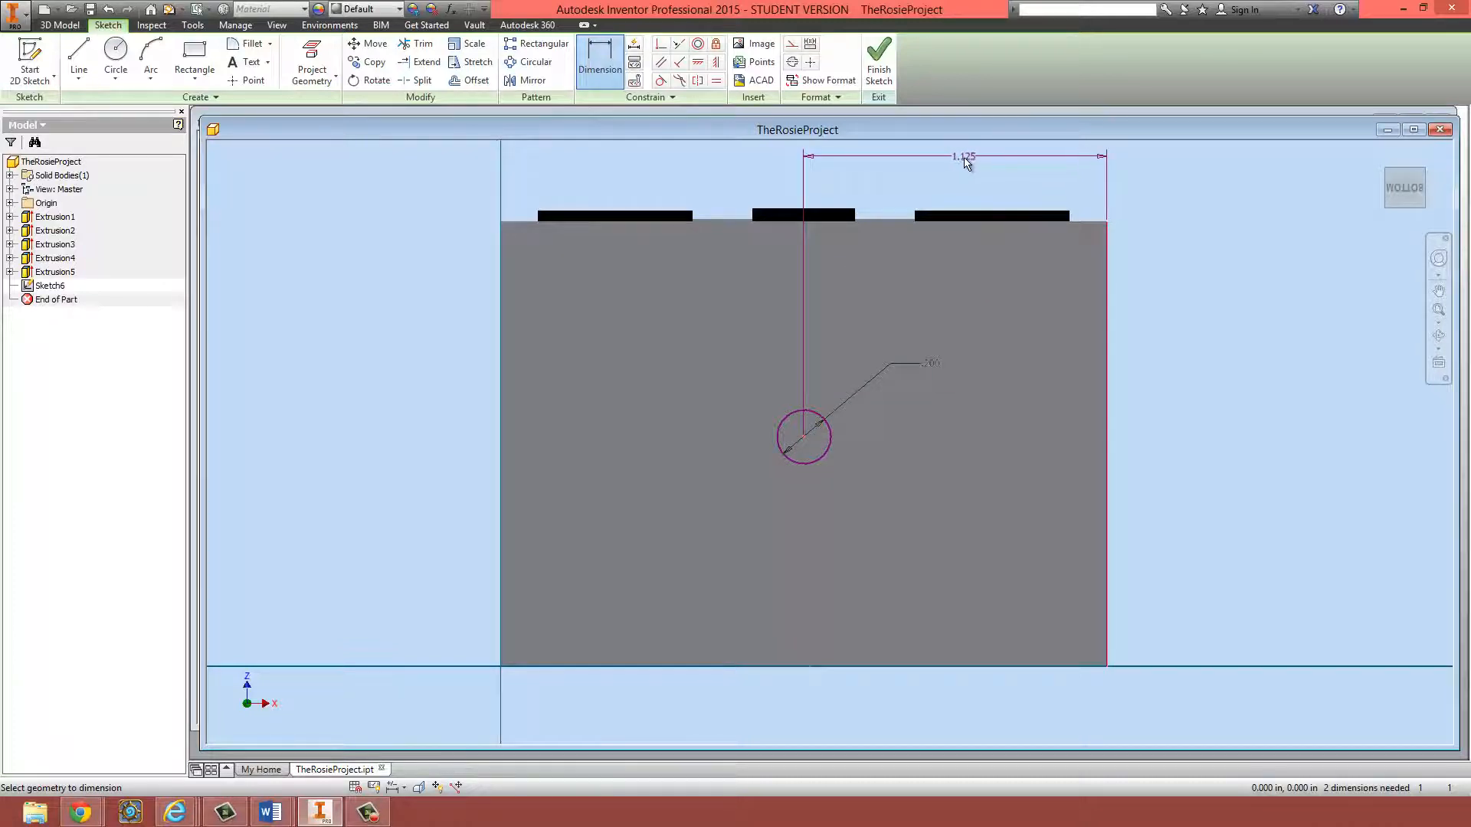
{"action": "left_click", "coordinate": [965, 161]}
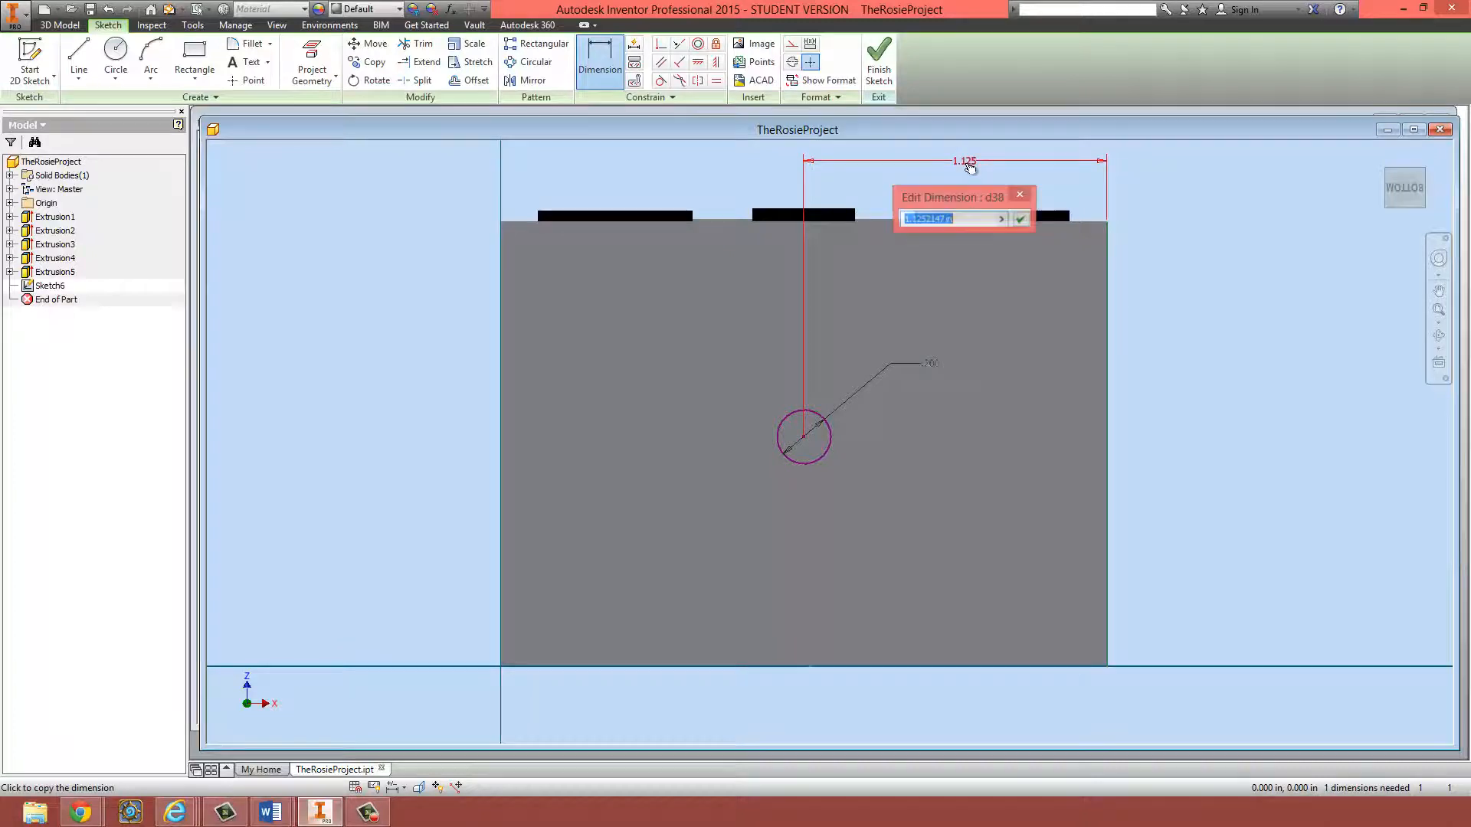
{"action": "left_click", "coordinate": [1024, 219]}
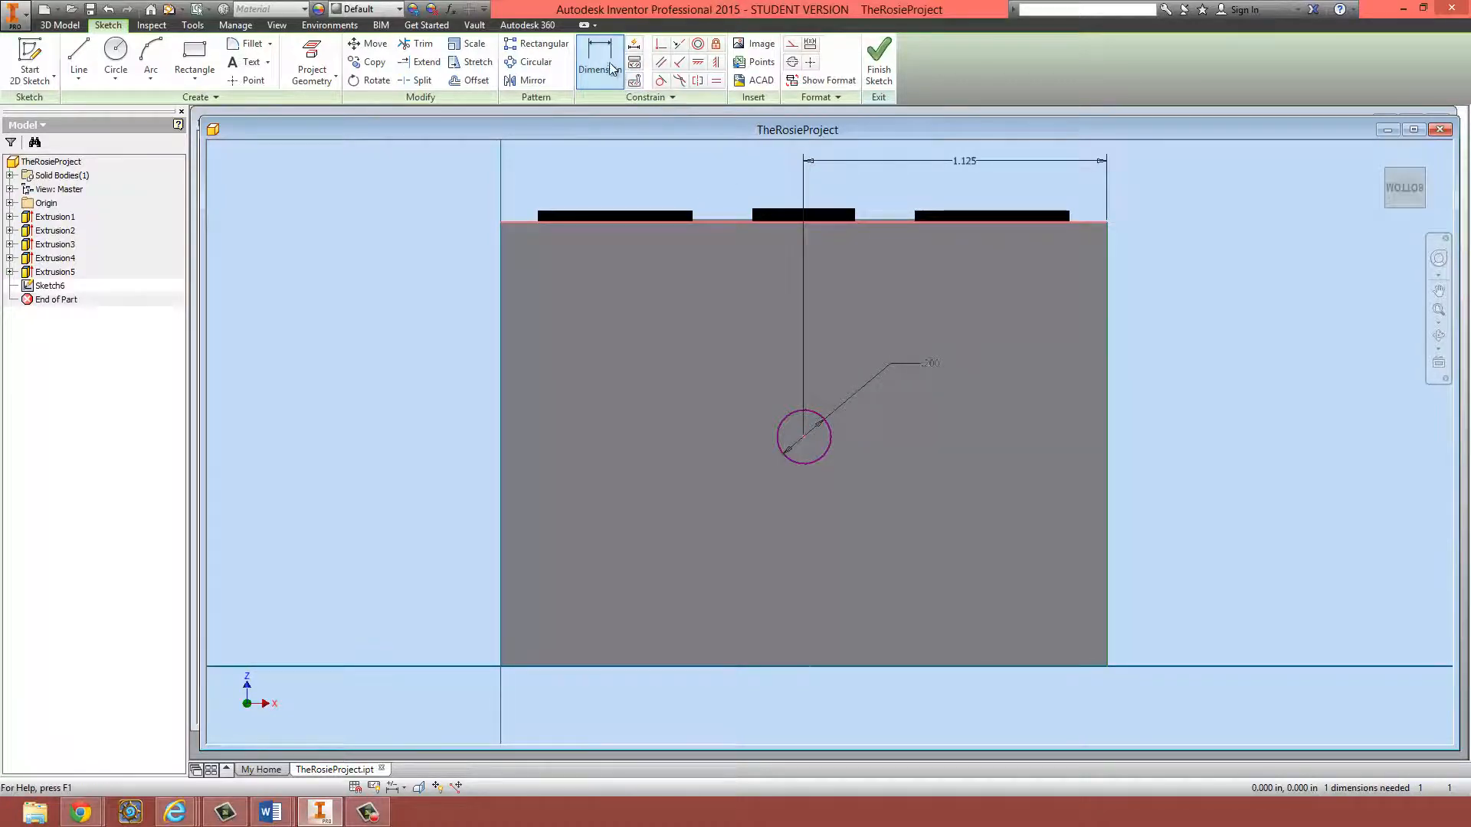
{"action": "left_click", "coordinate": [1056, 224]}
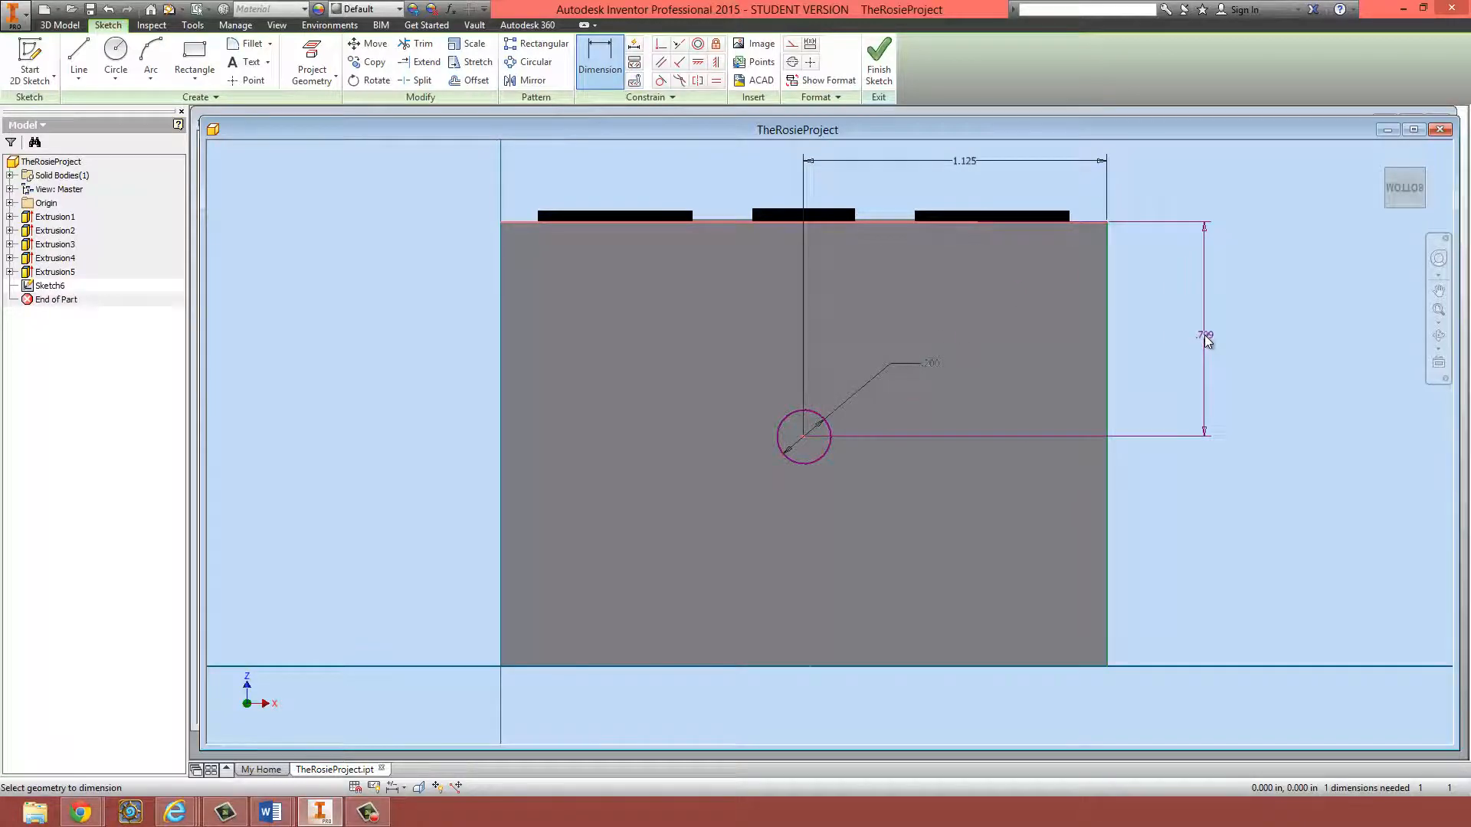
{"action": "left_click", "coordinate": [1205, 334]}
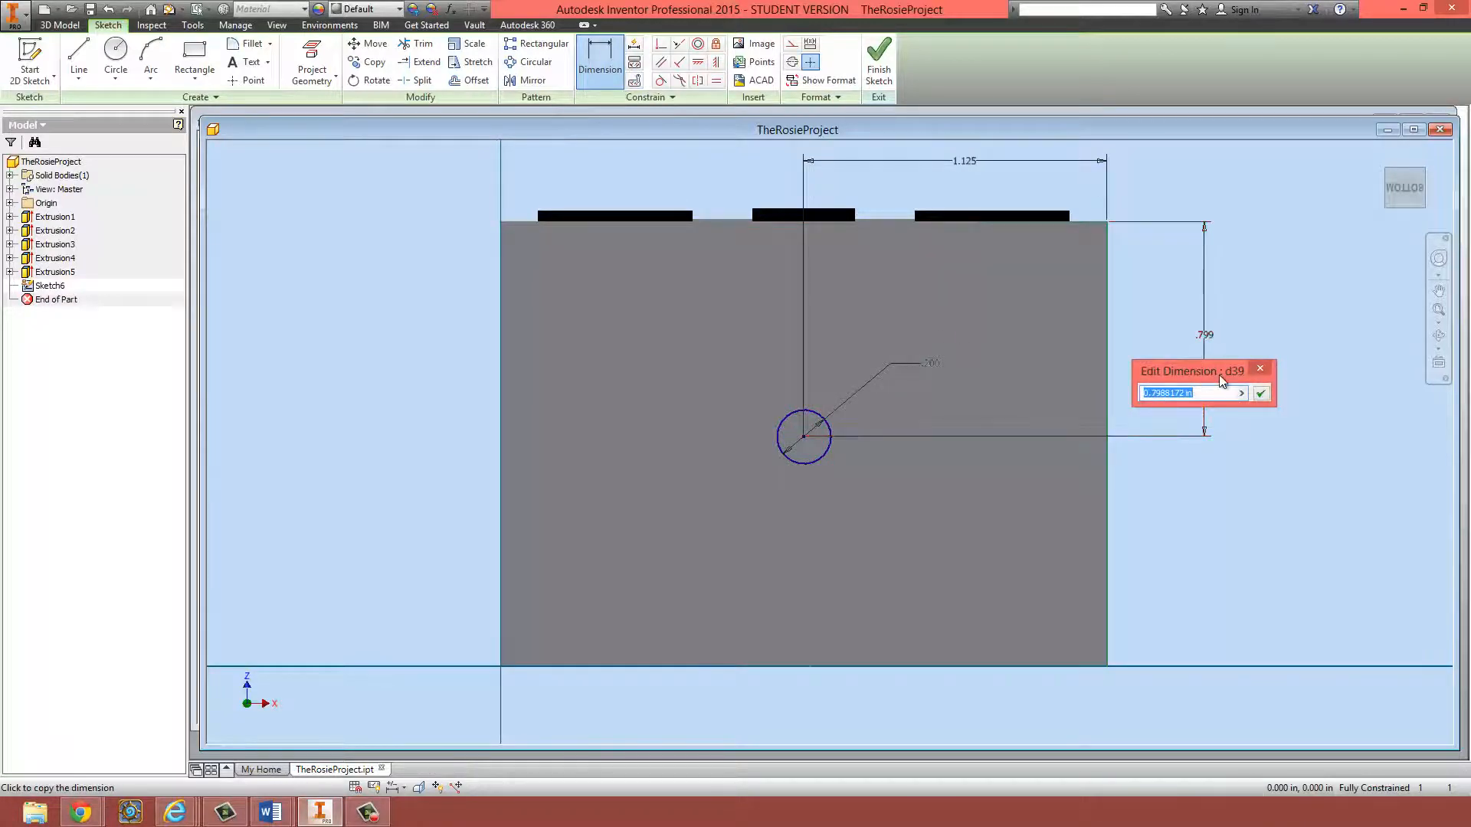
{"action": "type", "text": "1.65/2"}
{"action": "key", "text": "Return"}
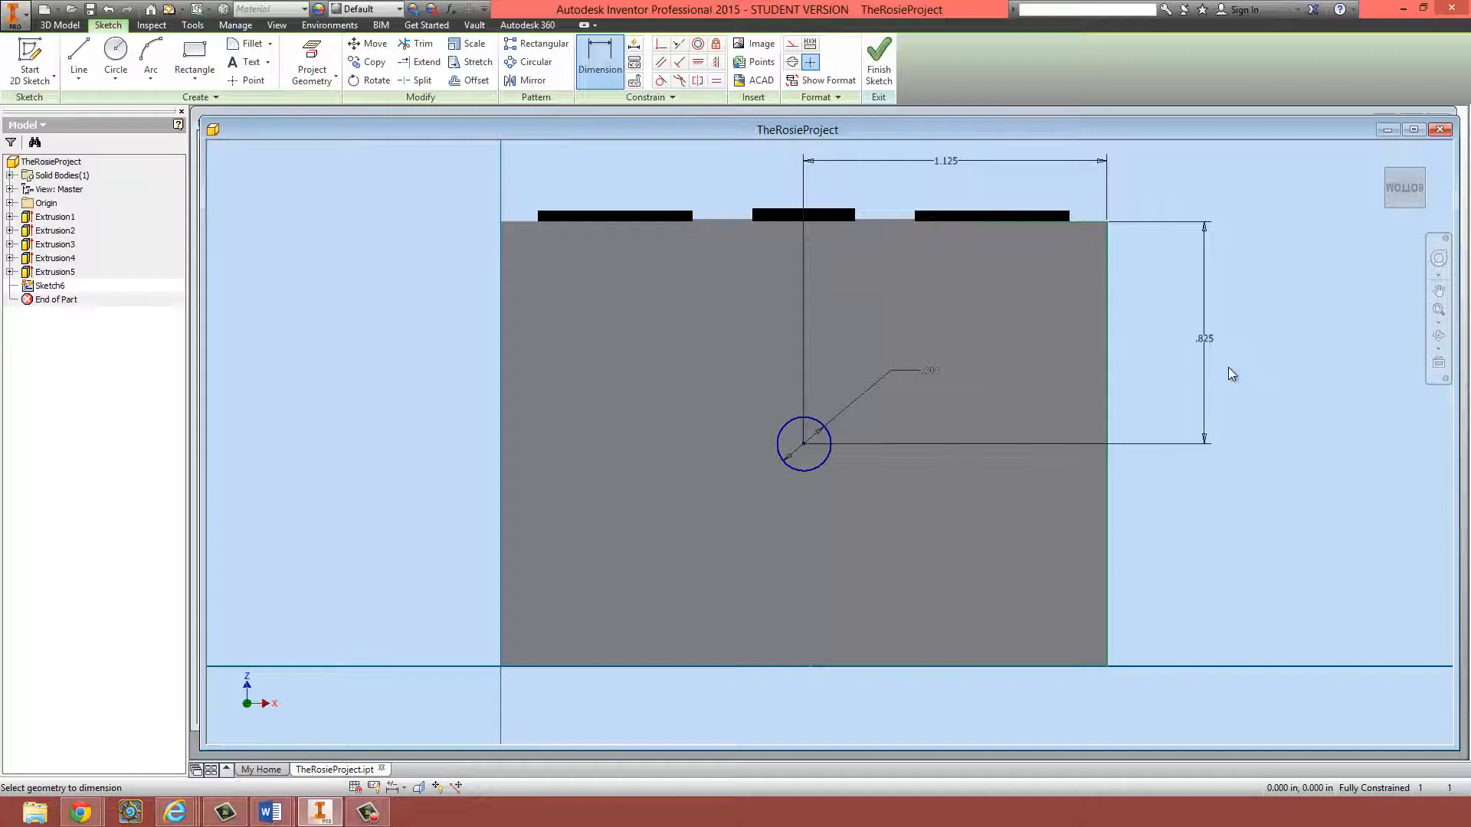
- Finish the sketch and extrude the circle .5 in outward from the underside as the neck
{"action": "left_click", "coordinate": [879, 61]}
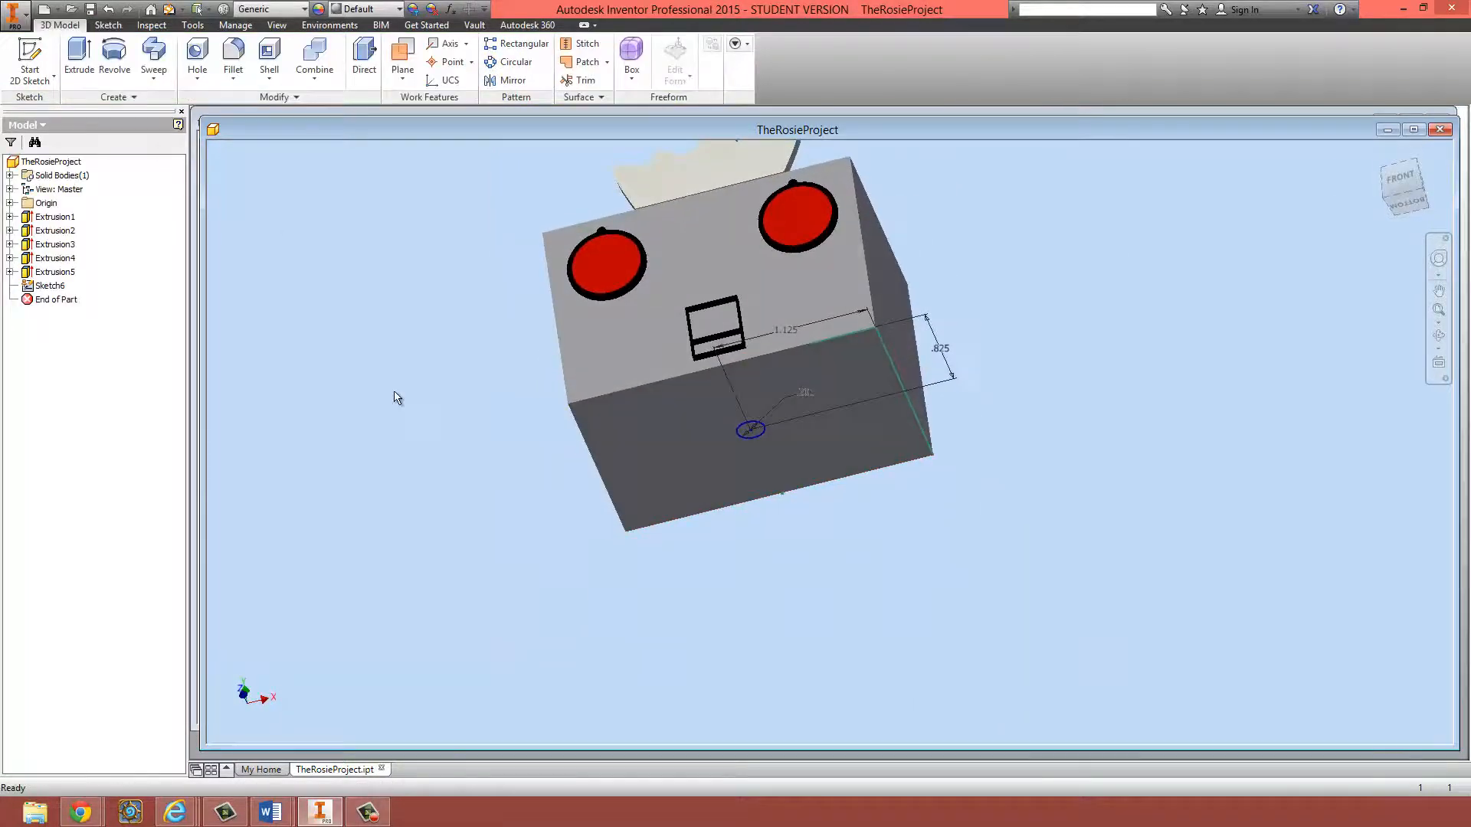
{"action": "left_click", "coordinate": [79, 57]}
{"action": "scroll", "coordinate": [684, 527], "scroll_direction": "up", "scroll_amount": 3}
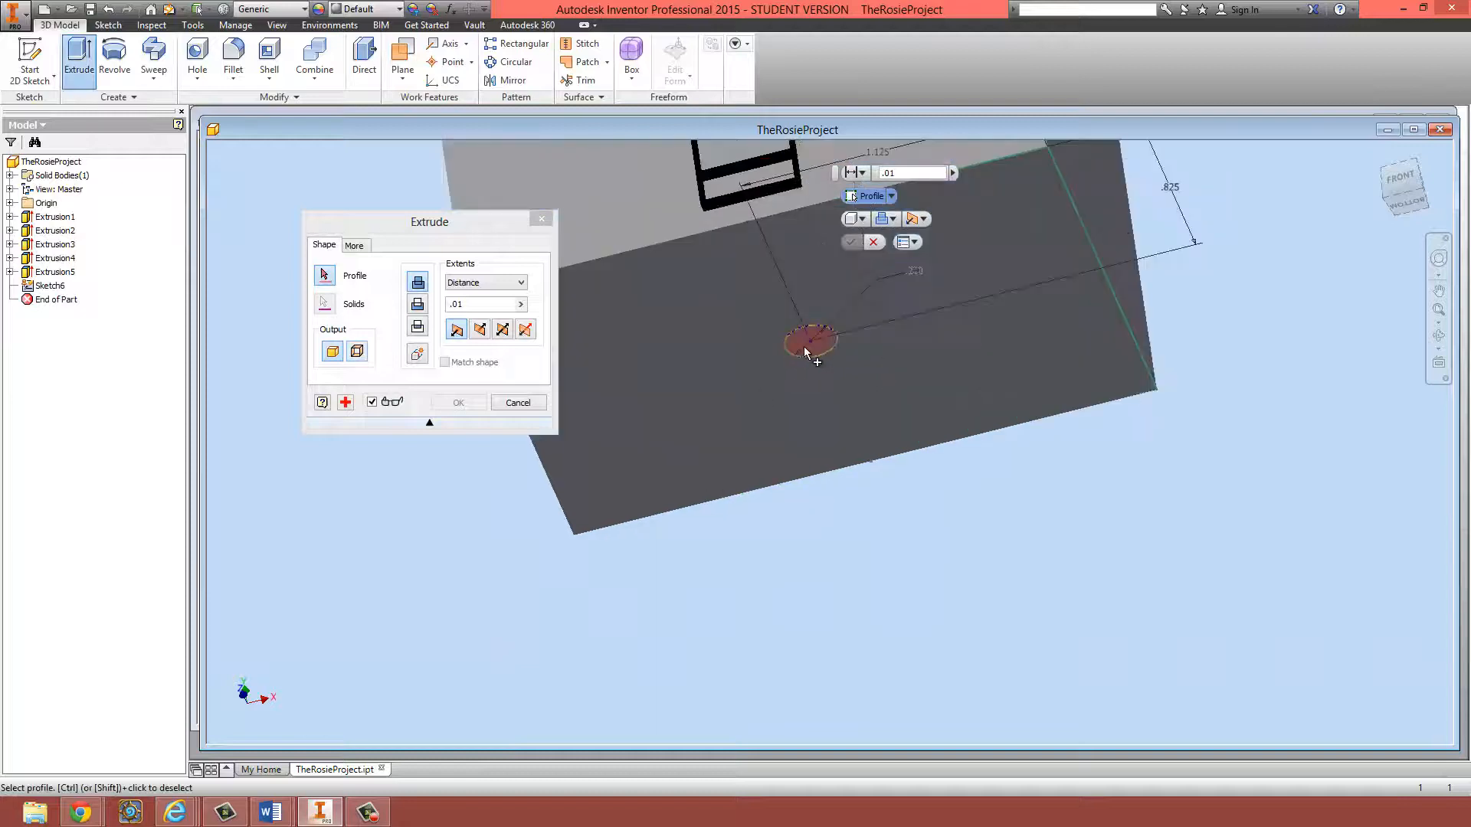
{"action": "left_click", "coordinate": [804, 349]}
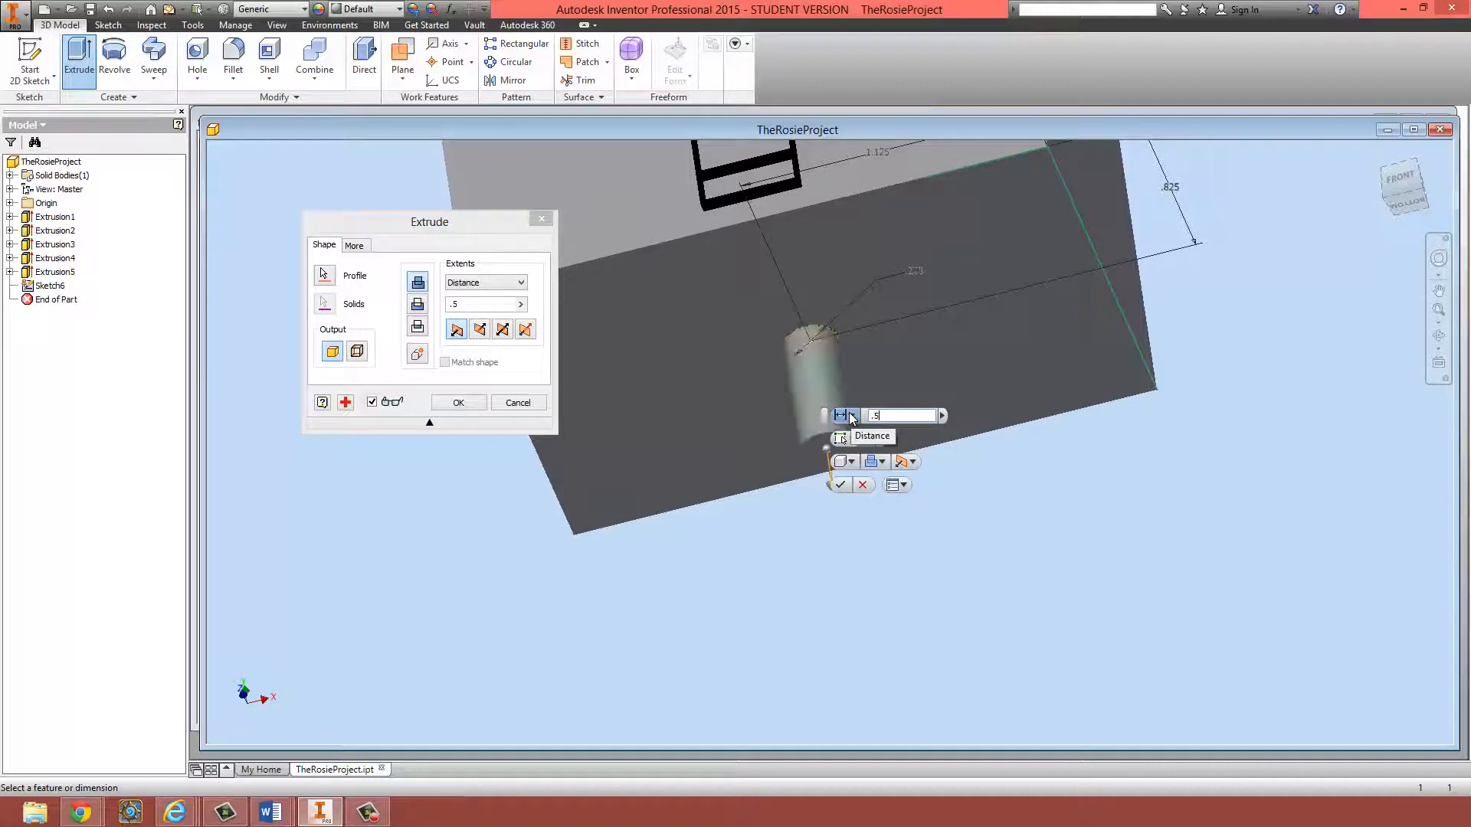
{"action": "left_click", "coordinate": [840, 484]}
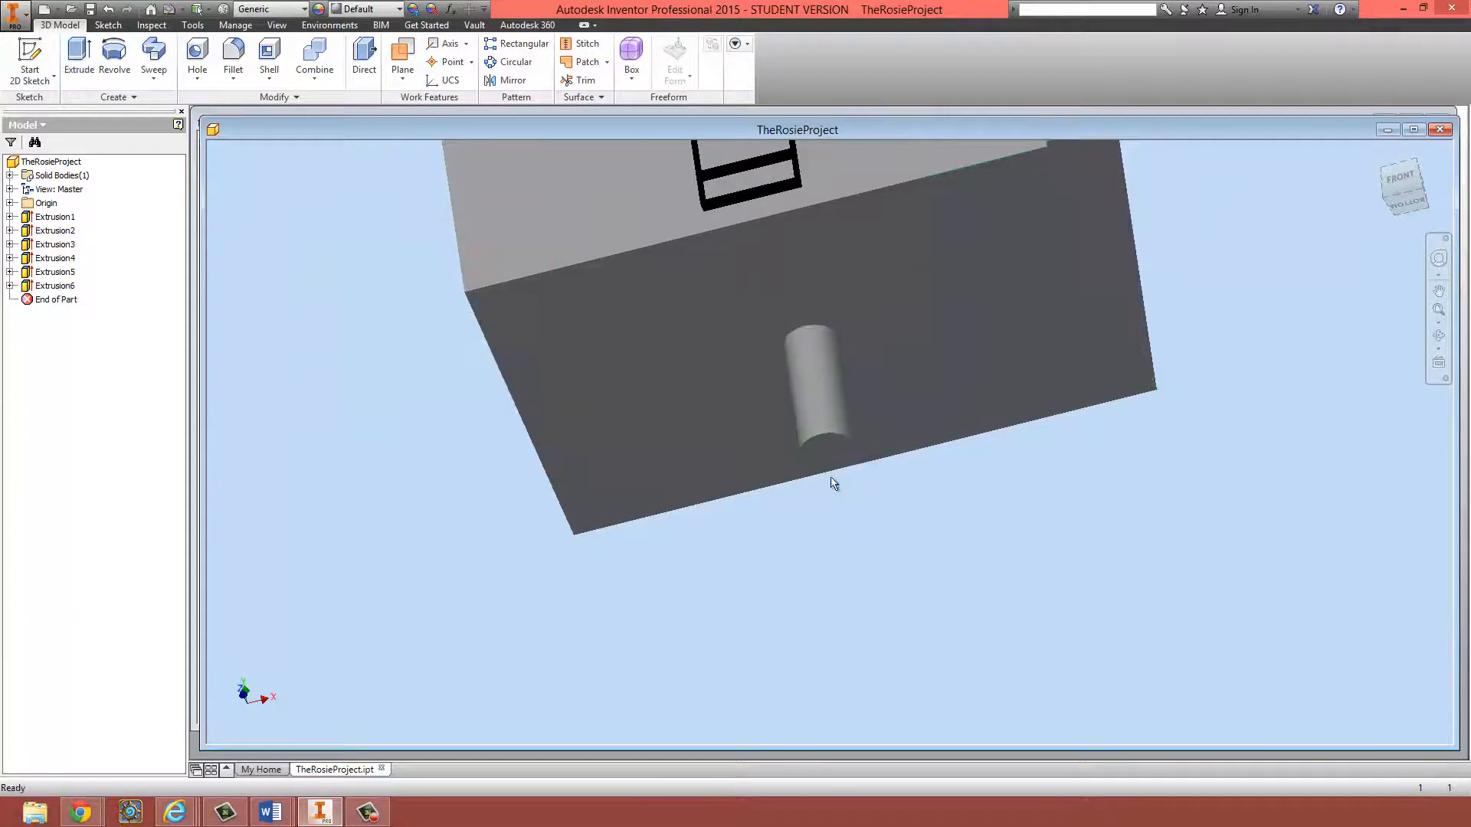
- Inspect the head with its neck and hair from the front, underside and an angled view
{"action": "scroll", "coordinate": [832, 483], "scroll_direction": "up", "scroll_amount": 5}
{"action": "middle_click_drag", "start_coordinate": [856, 487], "coordinate": [598, 450], "text": "shift"}
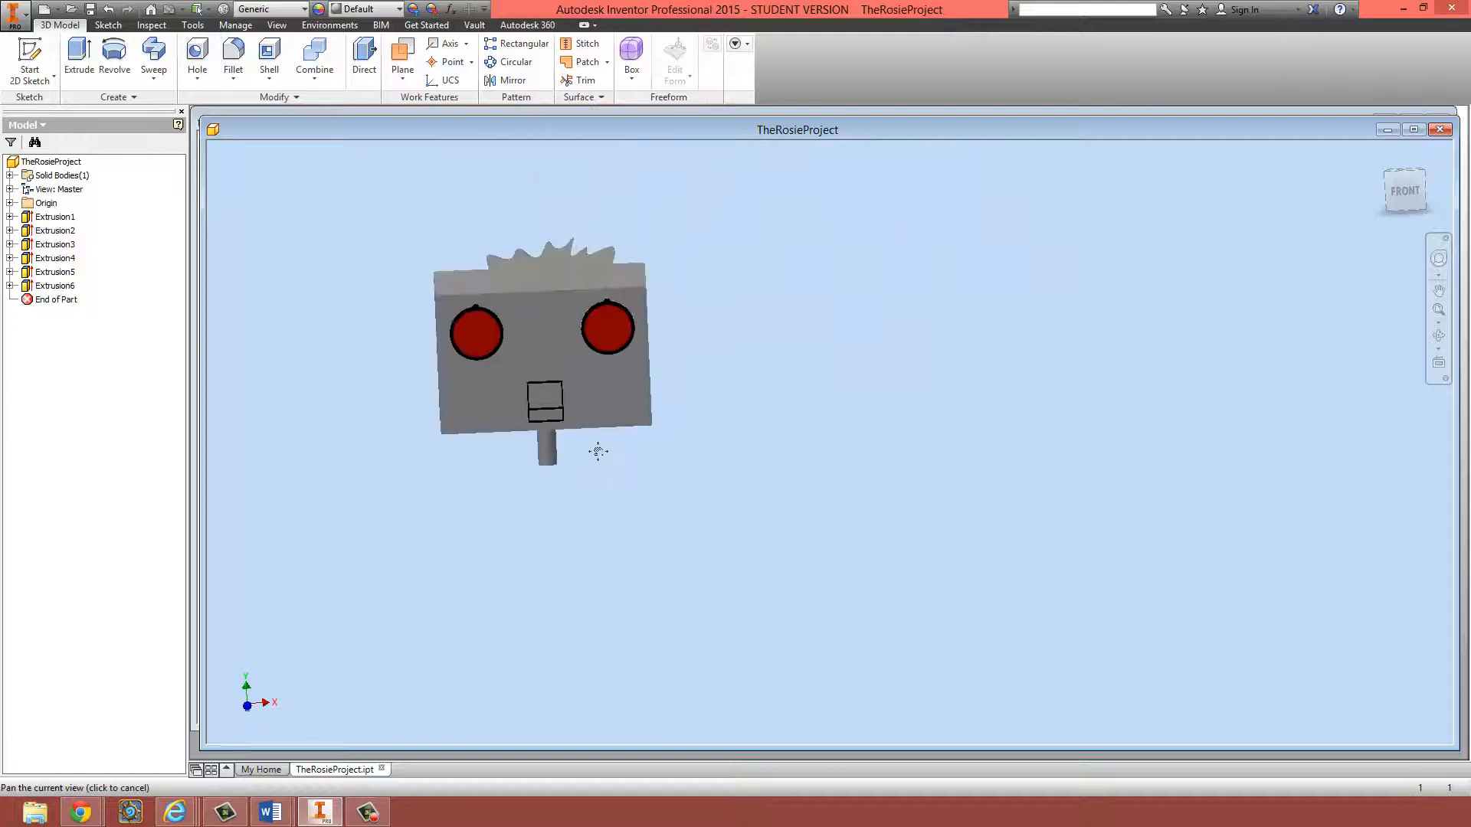
{"action": "middle_click_drag", "start_coordinate": [583, 510], "coordinate": [535, 387], "text": "shift"}
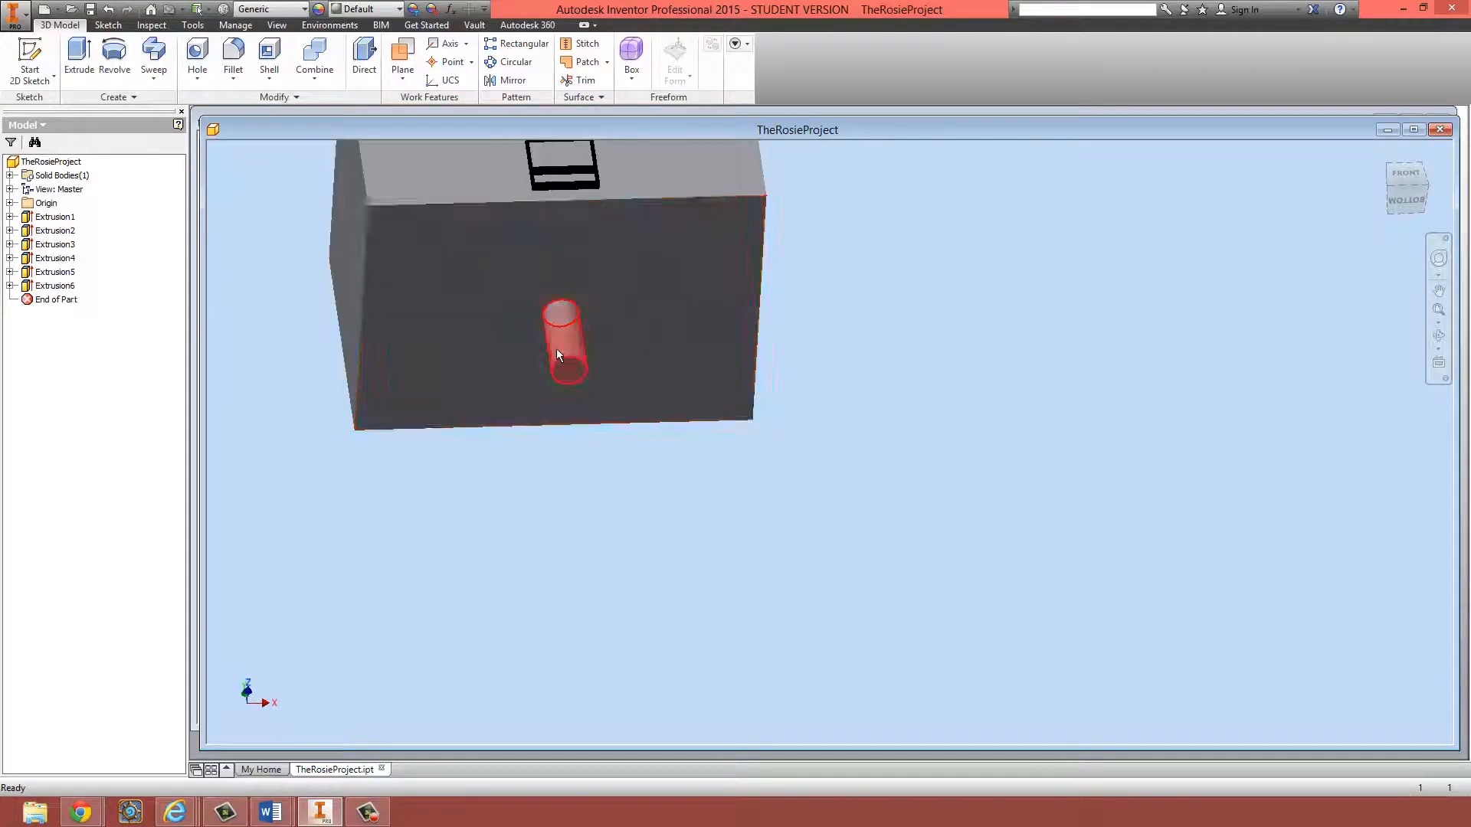
{"action": "middle_click_drag", "start_coordinate": [605, 339], "coordinate": [668, 406], "text": "shift"}
{"action": "middle_click_drag", "start_coordinate": [680, 364], "coordinate": [1127, 356]}
{"action": "middle_click_drag", "start_coordinate": [1062, 466], "coordinate": [986, 534]}
{"action": "middle_click_drag", "start_coordinate": [989, 484], "coordinate": [930, 512]}
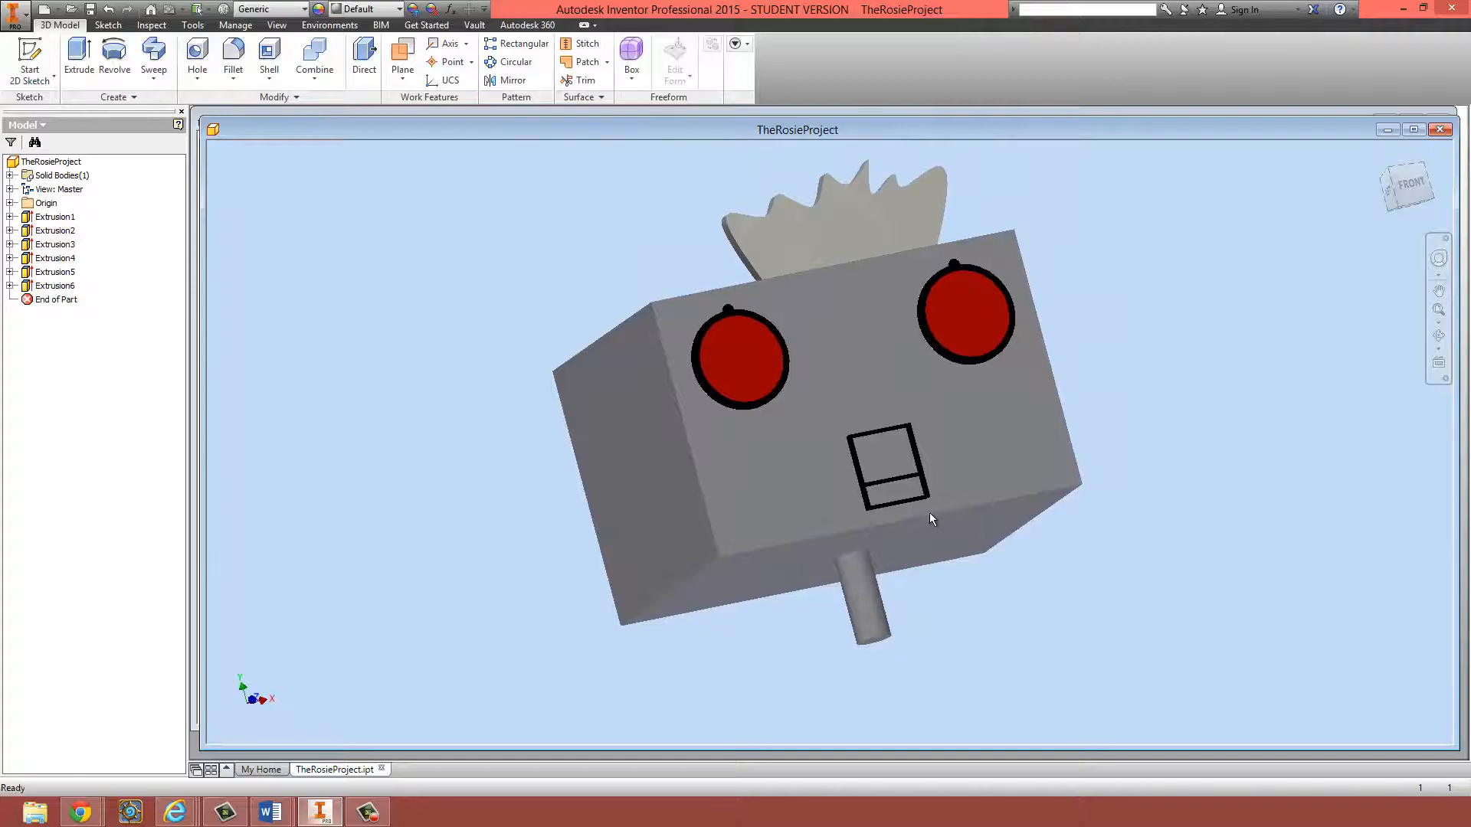